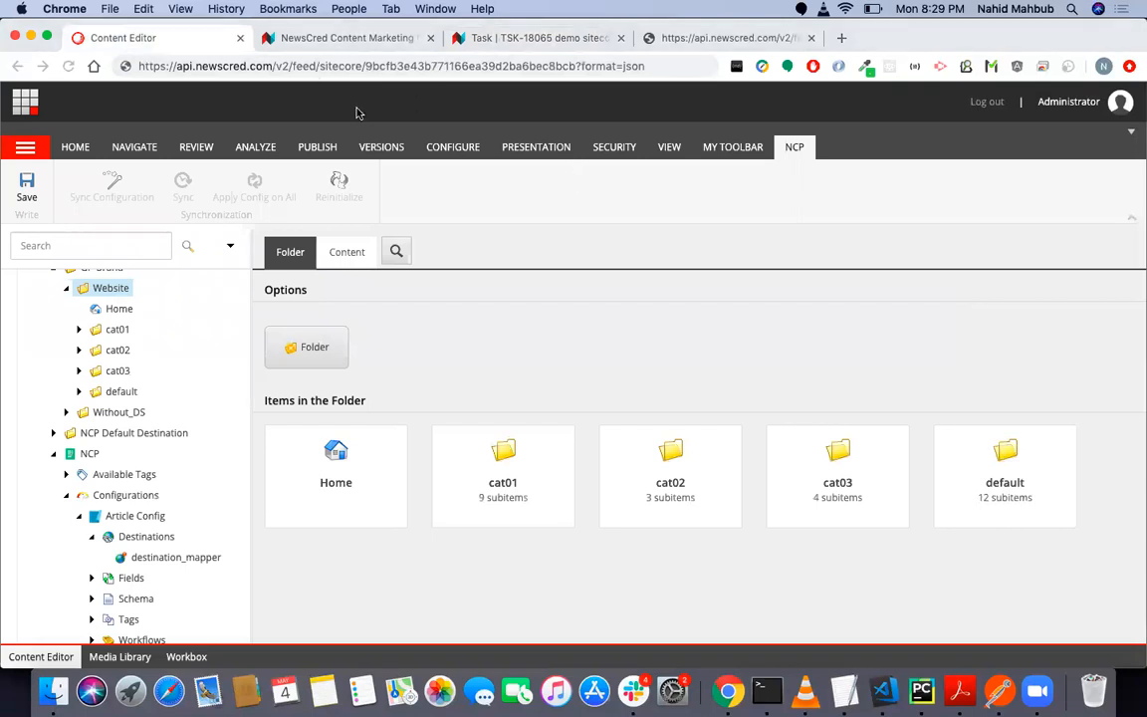
- Load xp0.sc/sitecore in the current page to open the Sitecore Launchpad
left_click(261, 66)
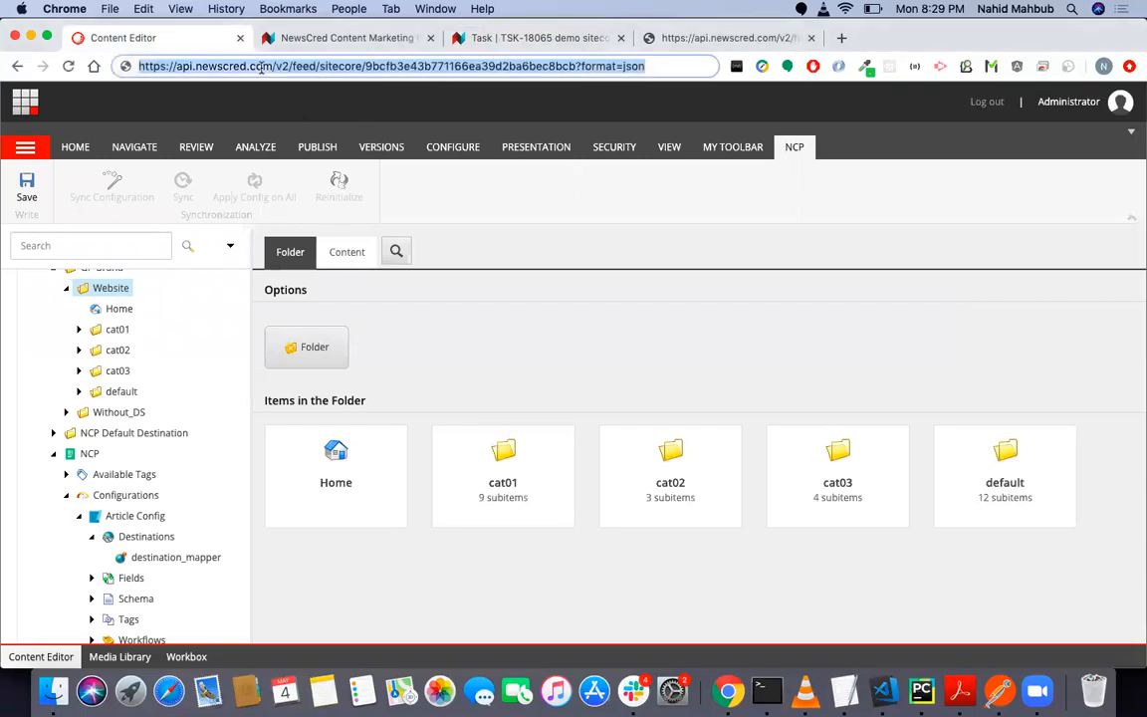
key("BackSpace")
key("Escape")
left_click(245, 67)
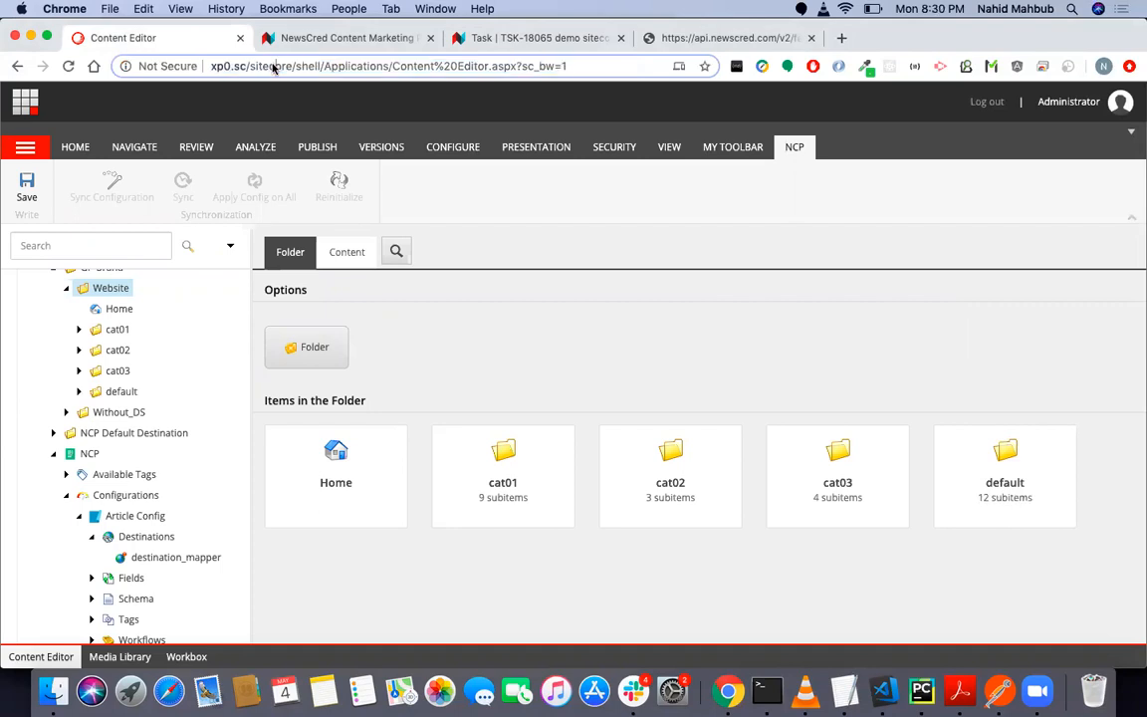
left_click_drag(249, 67, 673, 98)
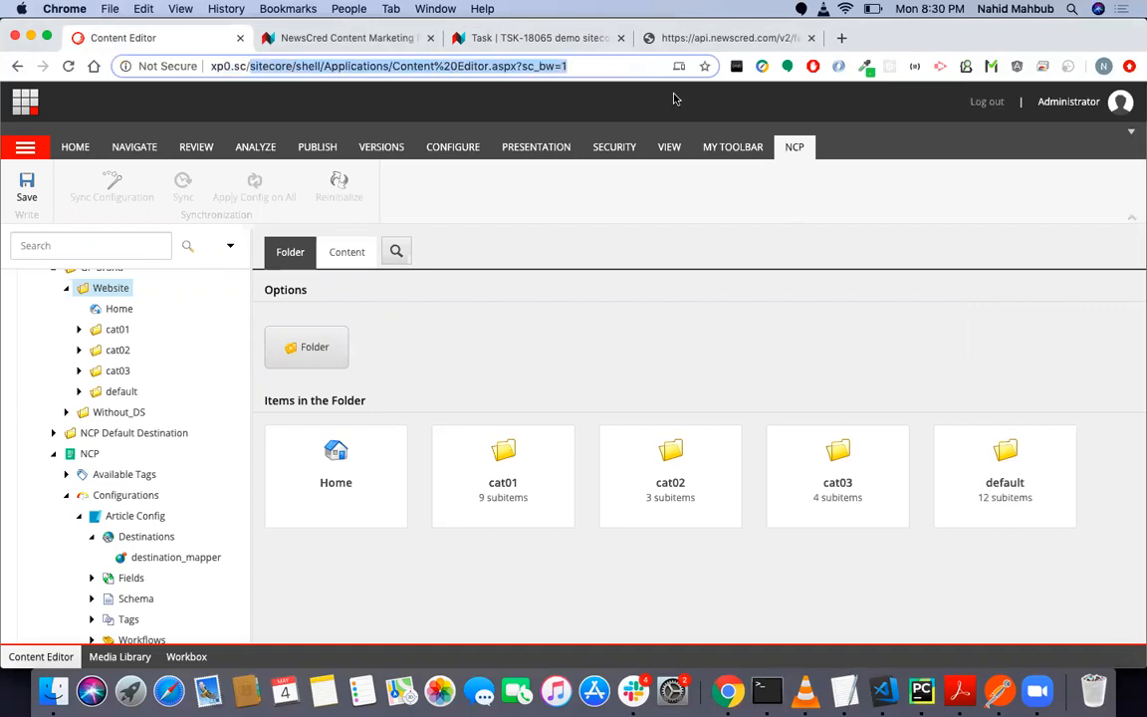
key("Right")
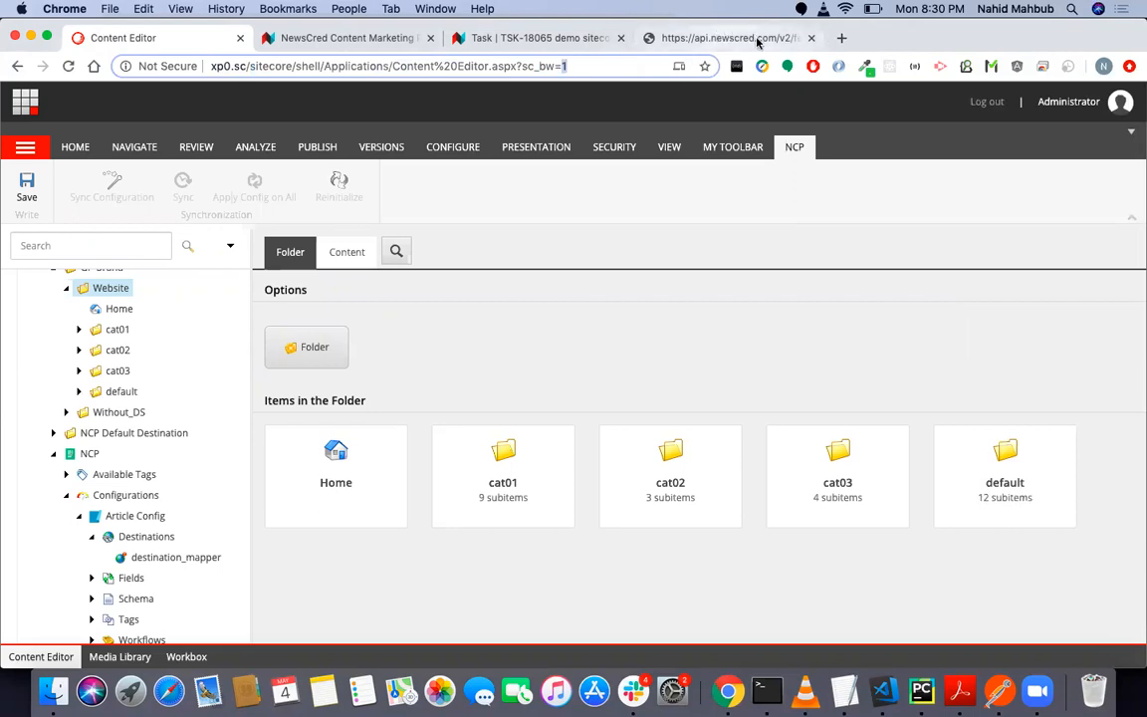
key("alt+shift+Left")
key("alt+shift+Left")
key("alt+shift+Left")
key("alt+shift+Left")
key("alt+shift+Left")
key("alt+shift+Left")
key("super+c")
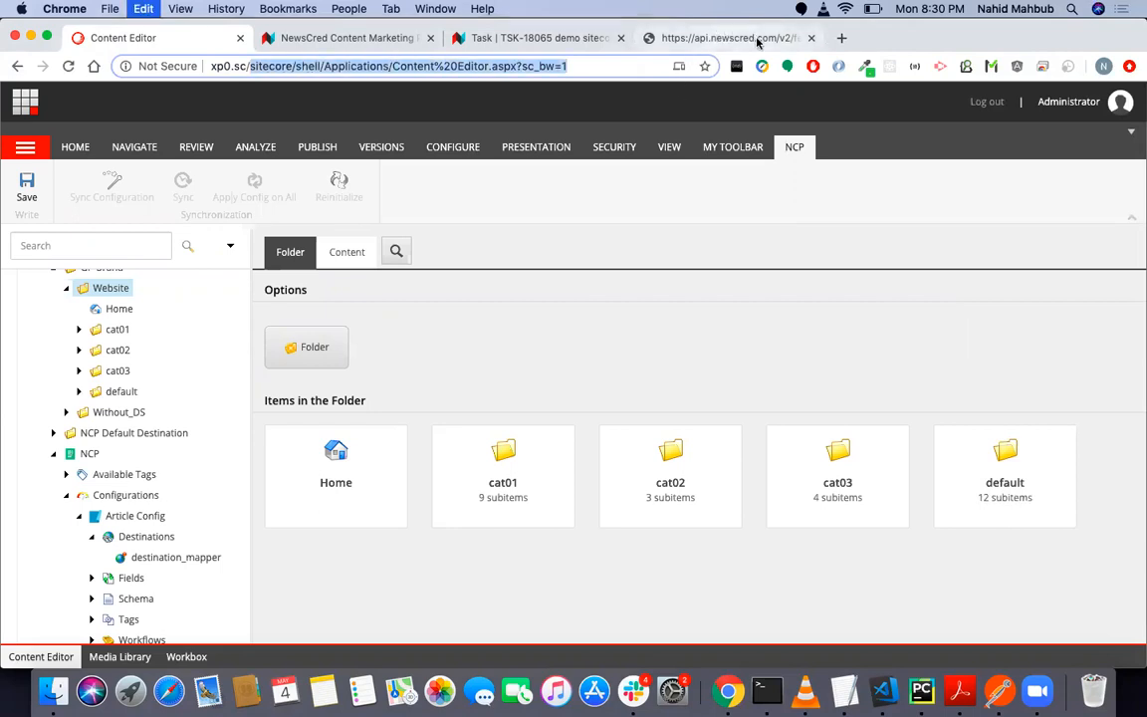
key("BackSpace")
type("sitecore")
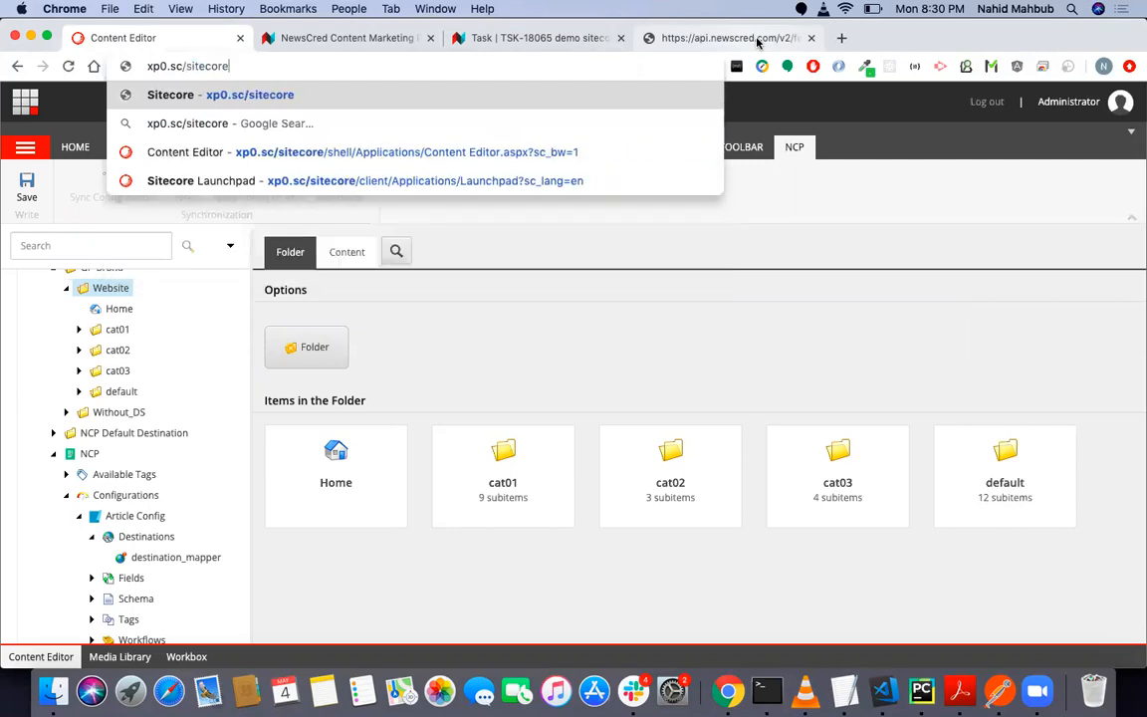
key("Return")
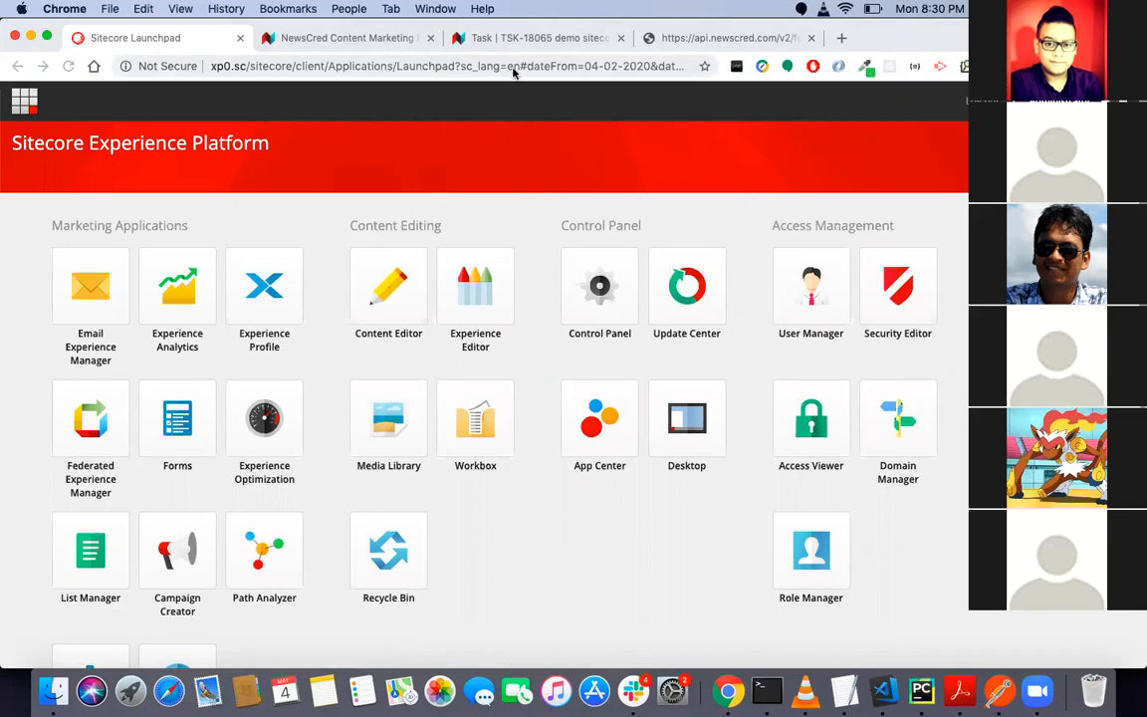
- Shorten the address to xp0.sc and load the site's home page
left_click(295, 65)
left_click(295, 64)
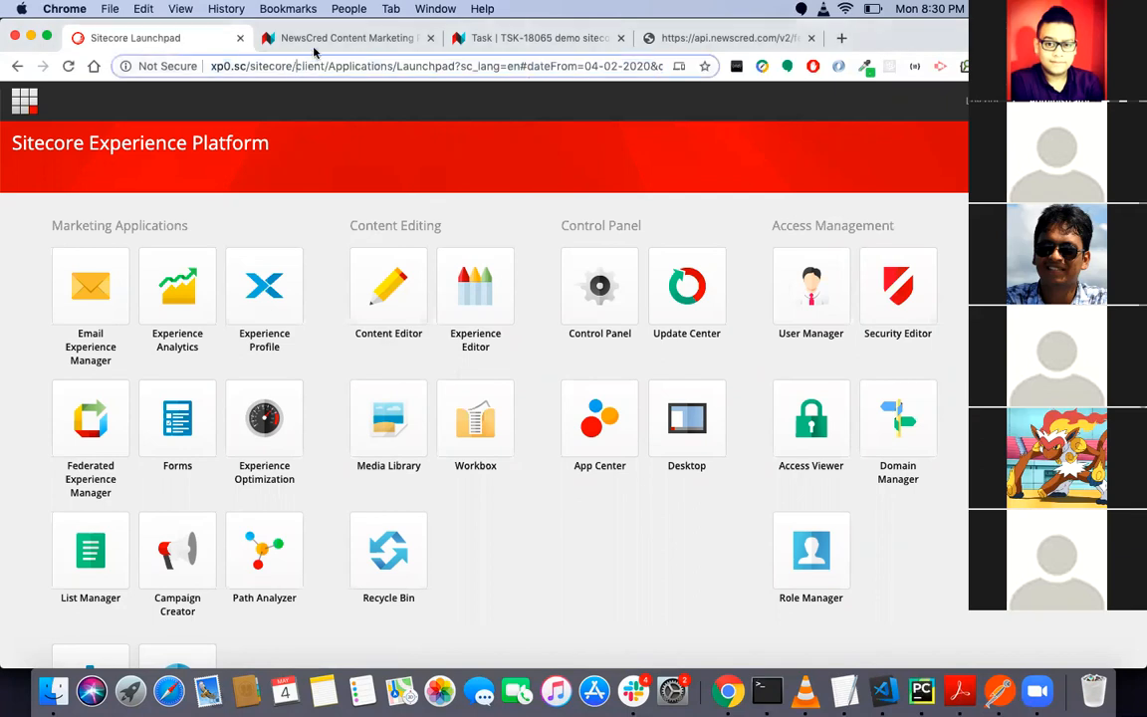
key("alt+shift+Right")
key("super+shift+Right")
key("BackSpace")
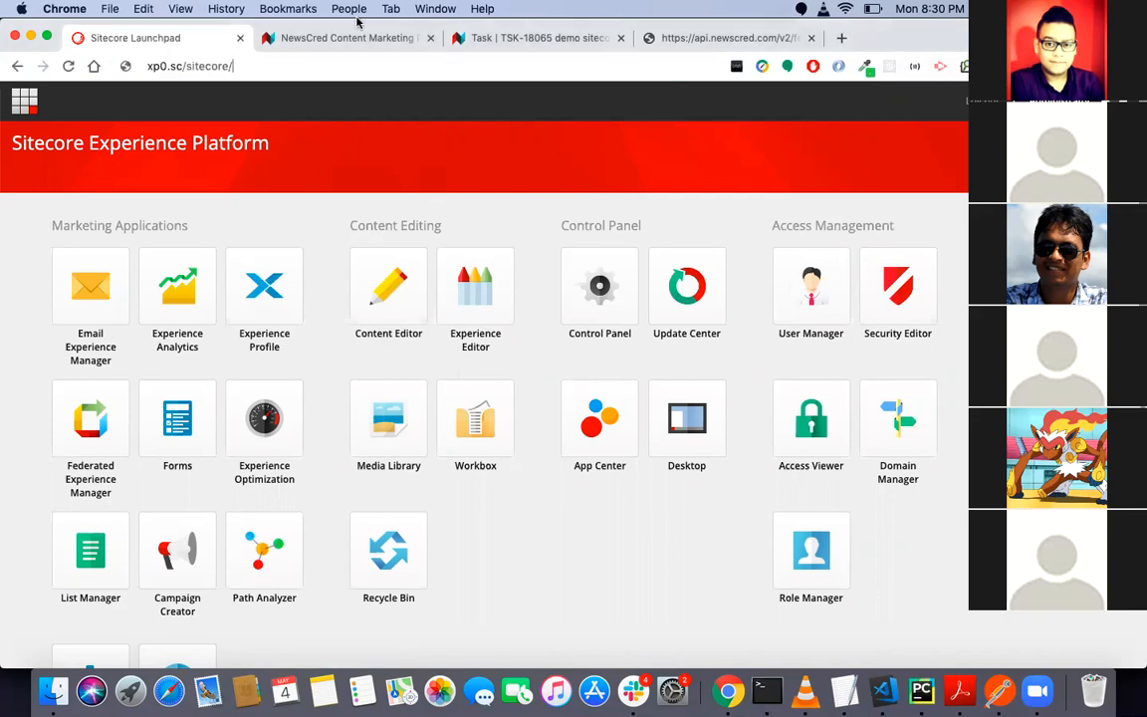
key("alt+shift+Right")
key("alt+shift+Right")
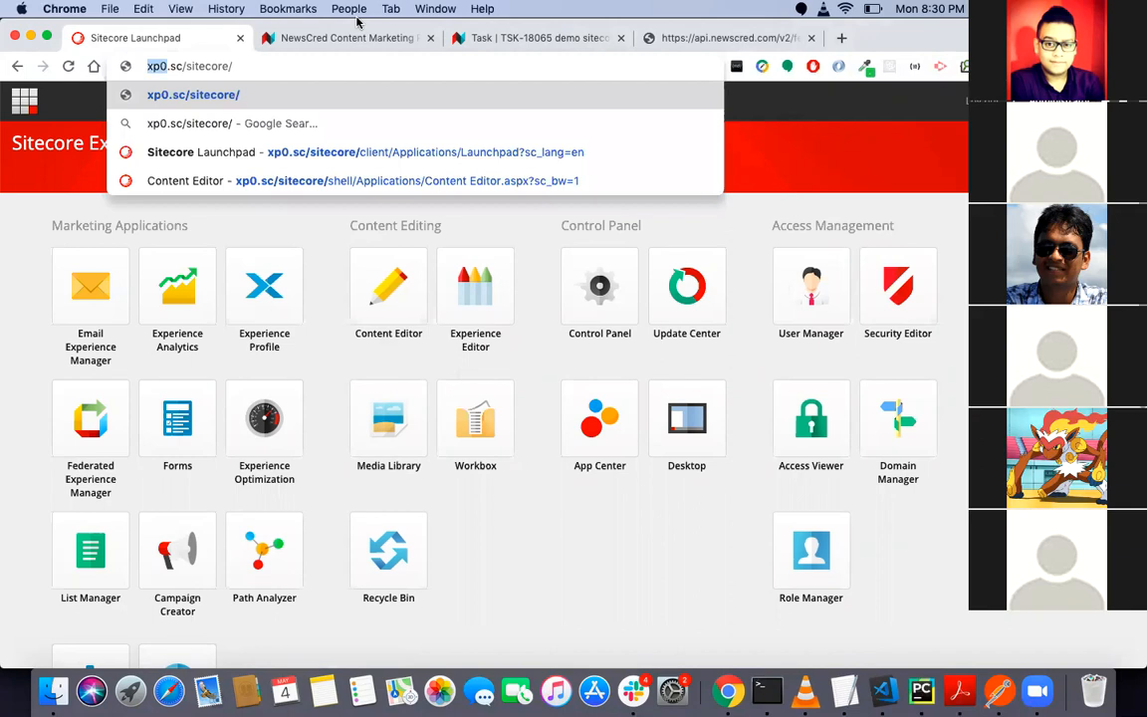
key("Right")
key("Right")
key("alt+shift+Right")
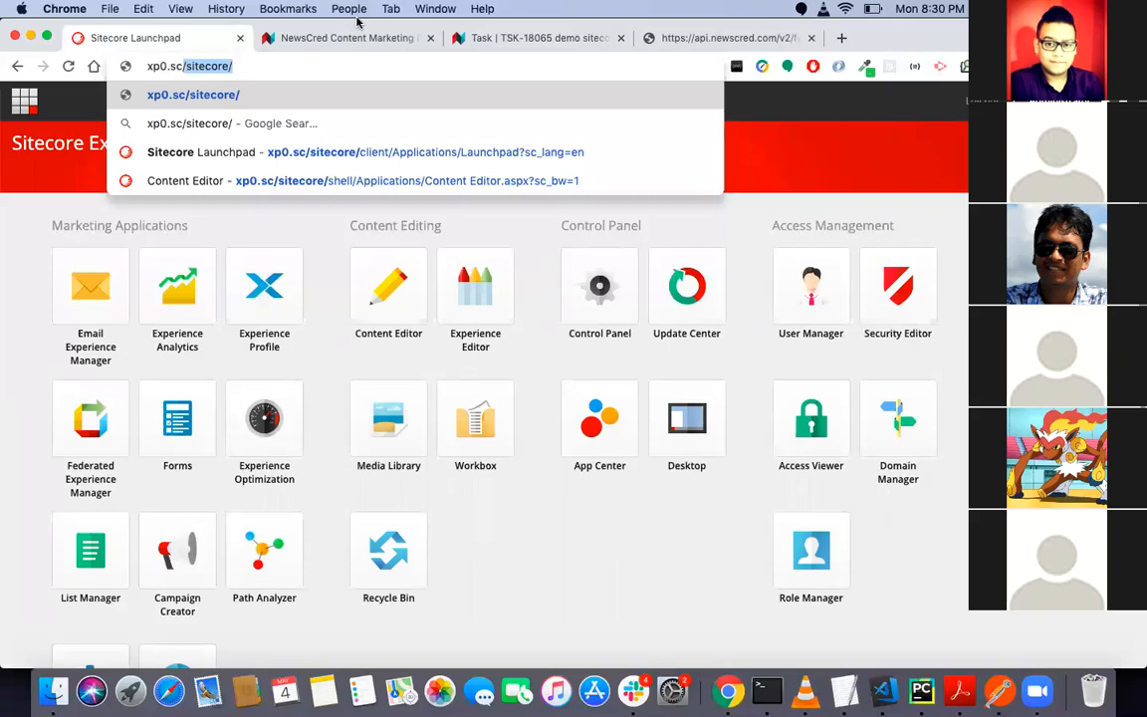
key("Right")
key("alt+shift+Left")
key("BackSpace")
key("BackSpace")
key("Return")
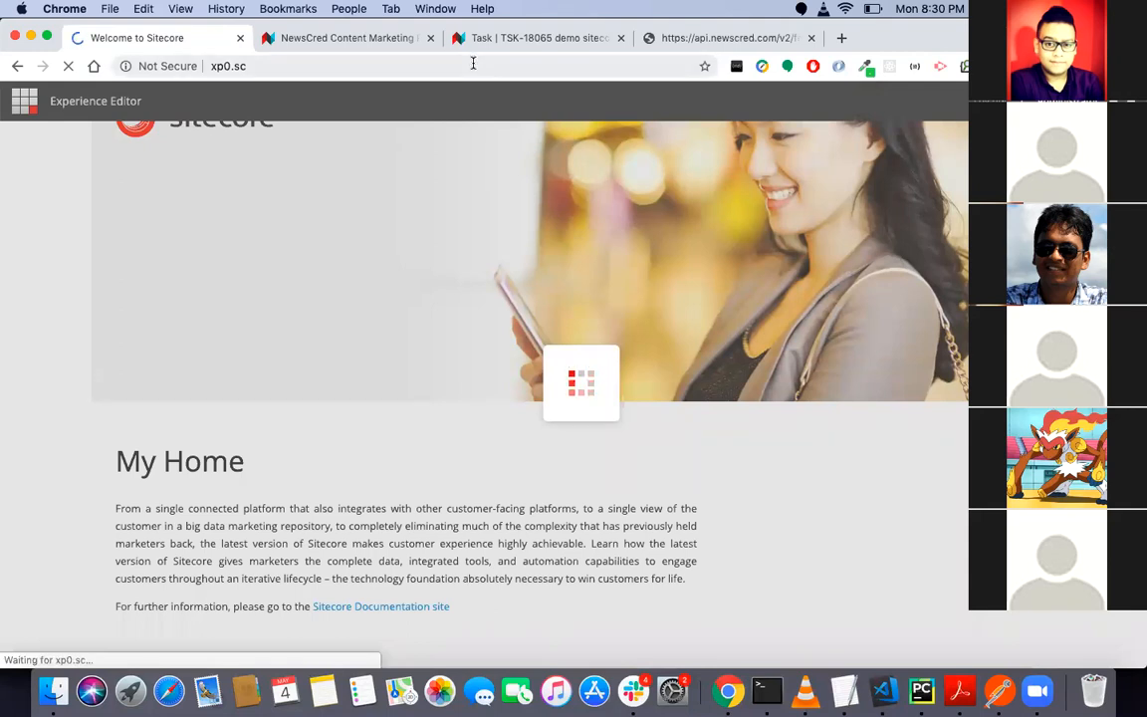
- Return to the Sitecore Launchpad by loading xp0.sc/sitecore/
left_click(473, 64)
left_click(473, 65)
type("/")
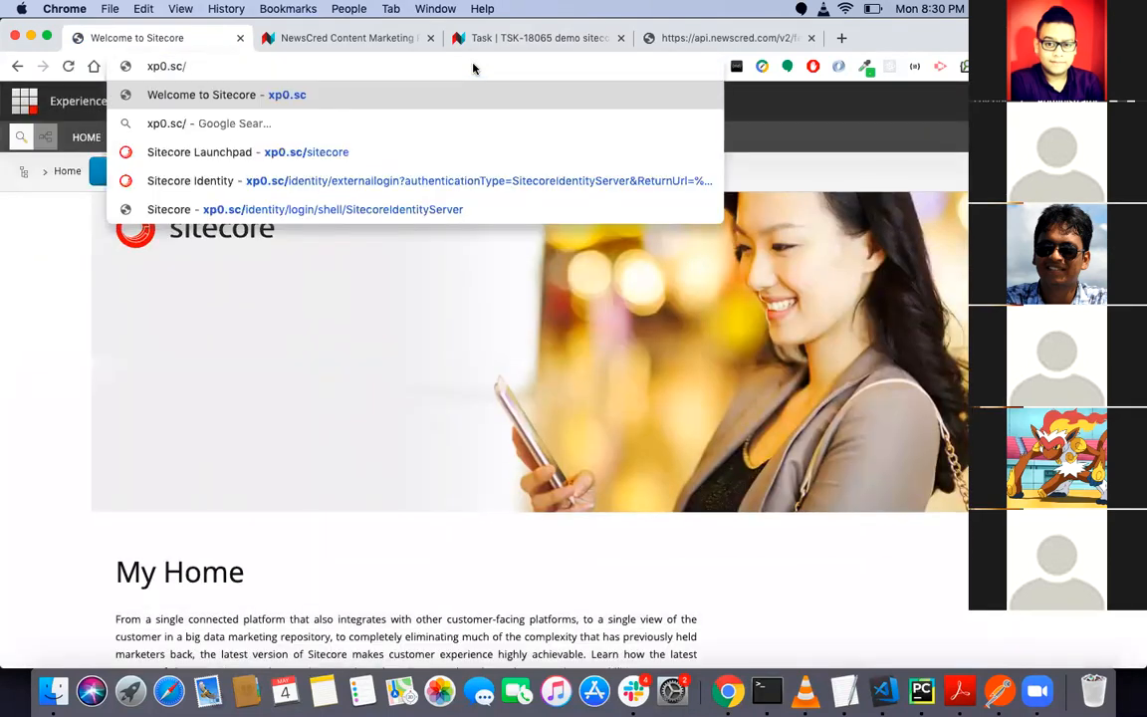
type("/sitecore/")
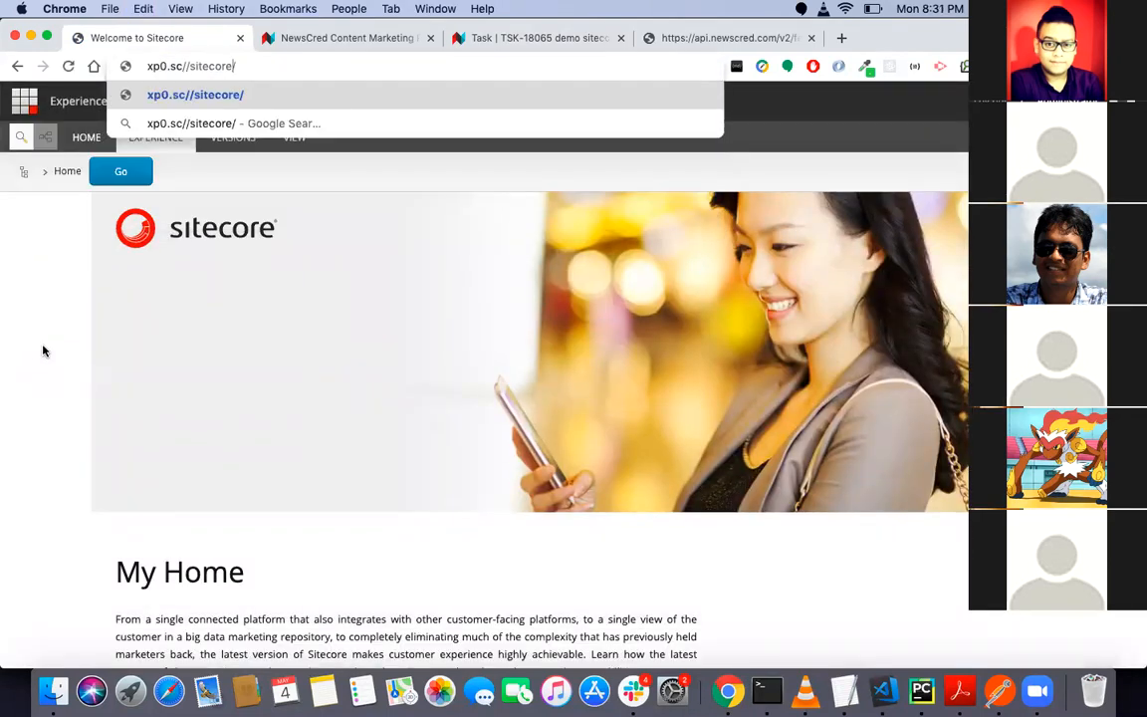
key("BackSpace")
key("Return")
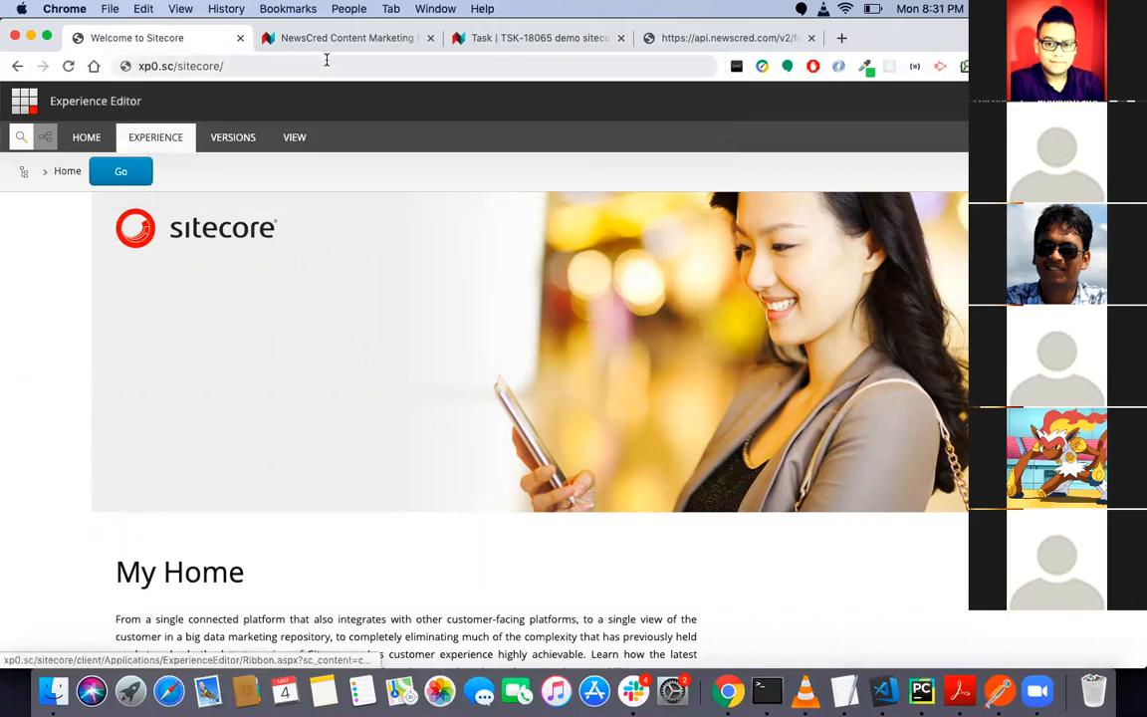
left_click(326, 61)
key("Return")
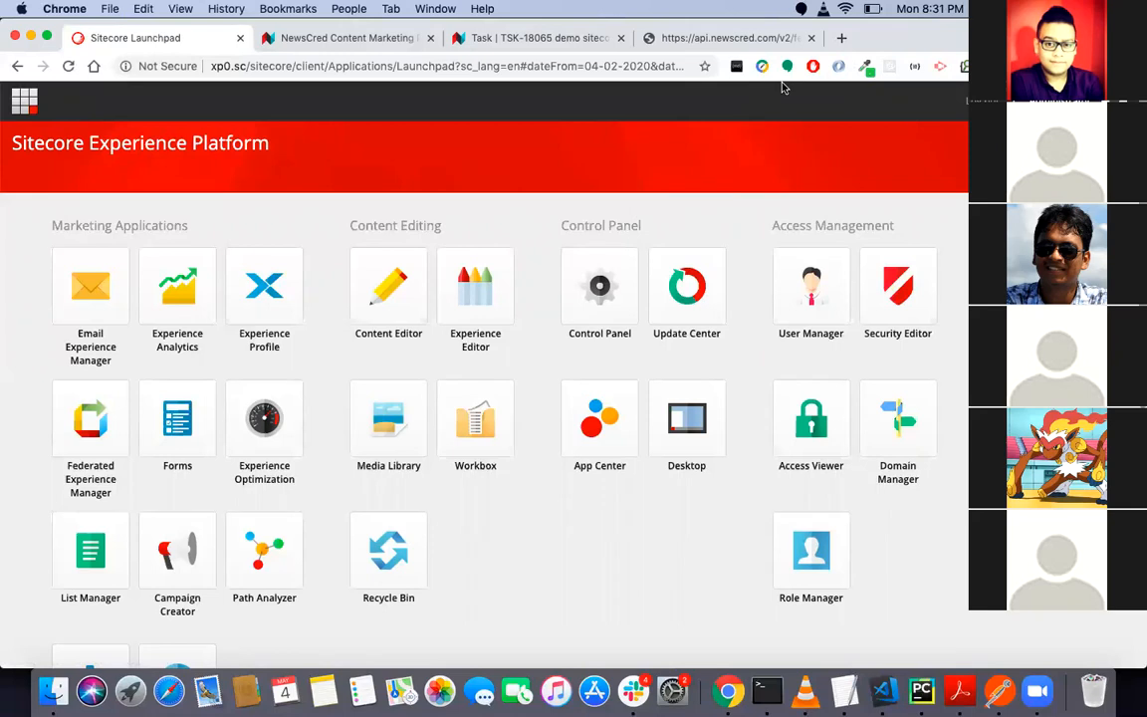
- Open the 3rd Party Accounts For Testing page of the newscred/marketingplatform GitHub wiki in a new browser page
left_click(841, 41)
type("3")
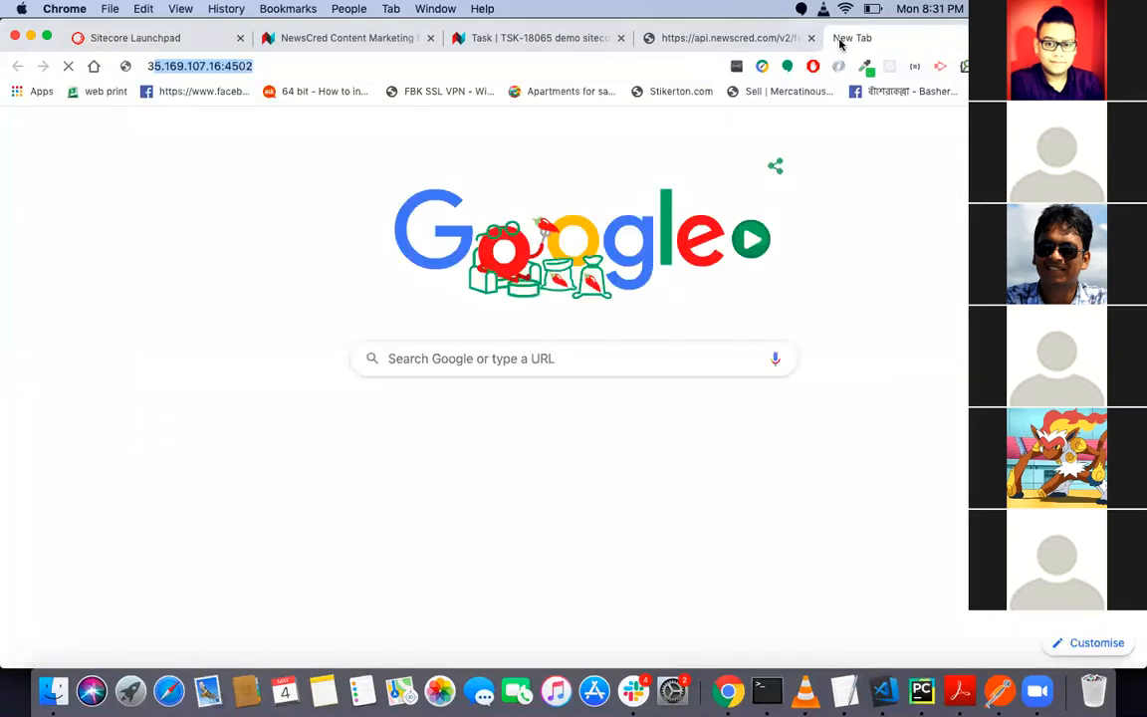
type("rd")
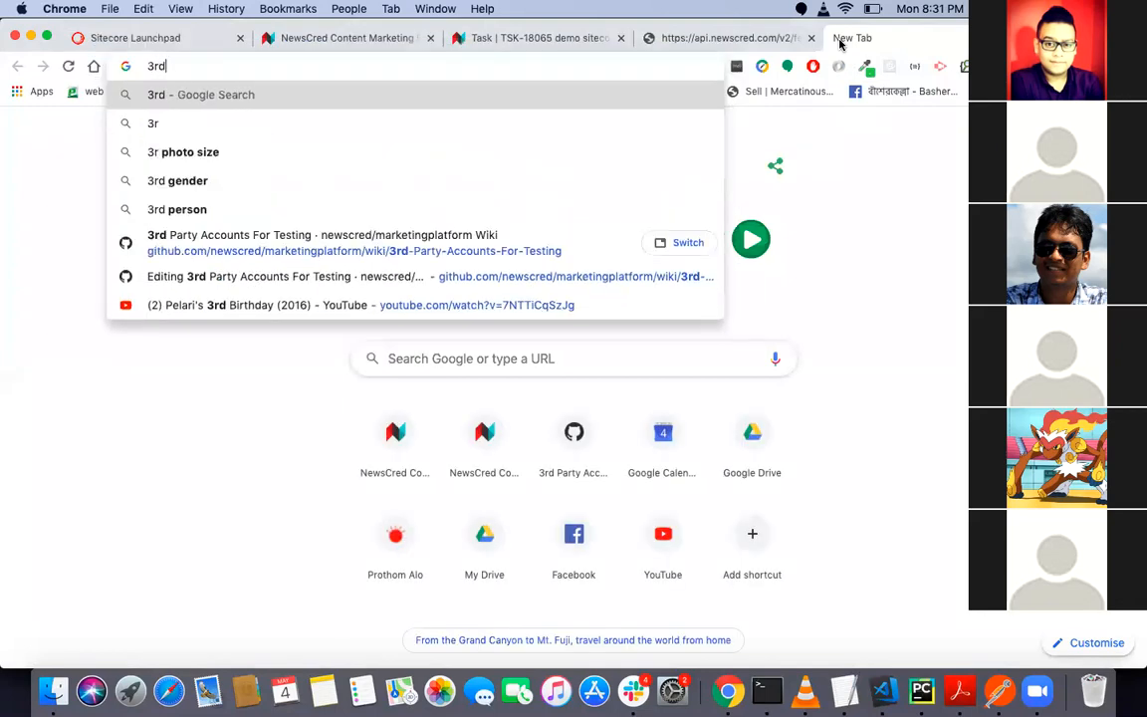
key("Down")
key("Down")
key("Down")
key("Down")
key("Down")
key("Return")
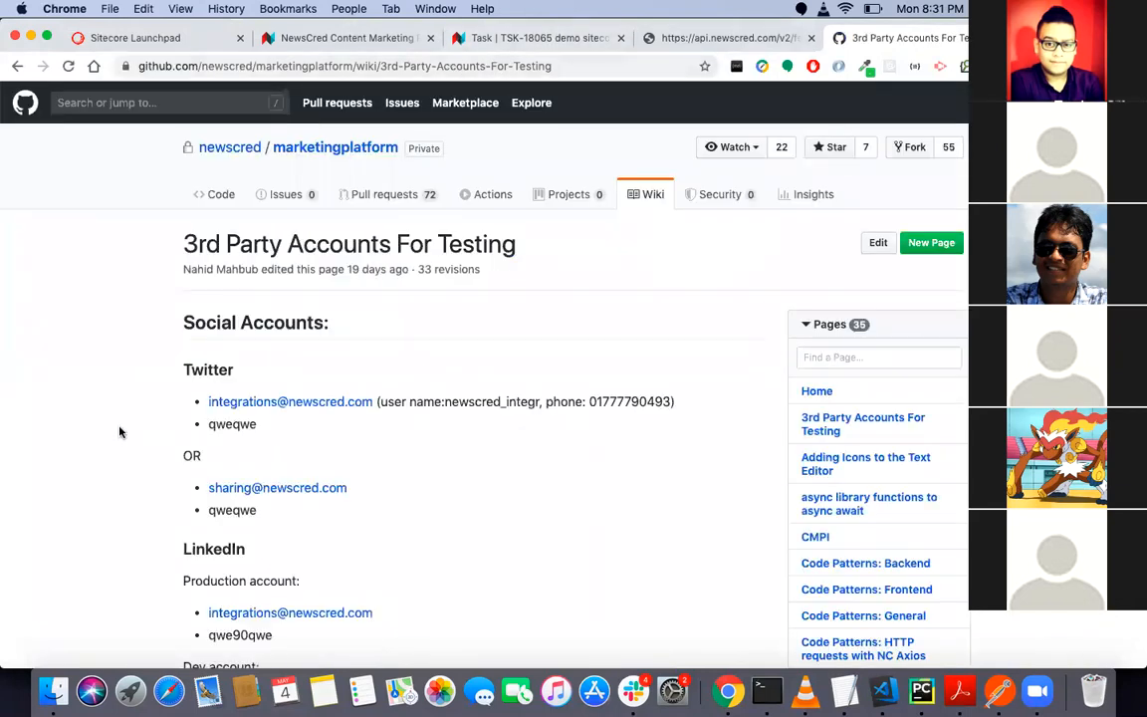
- Examine the Sitecore section of the wiki page, especially the hosts entry and login details for Sitecore 9.1.1
scroll(120, 431, "down", 15)
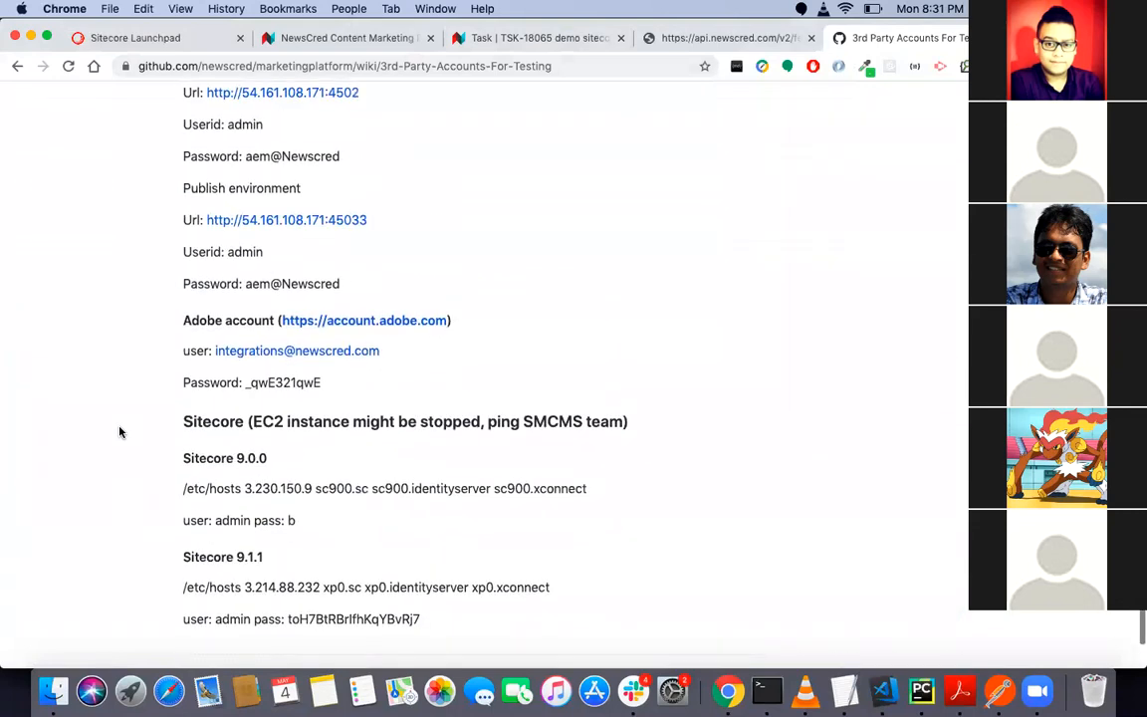
scroll(120, 432, "down", 2)
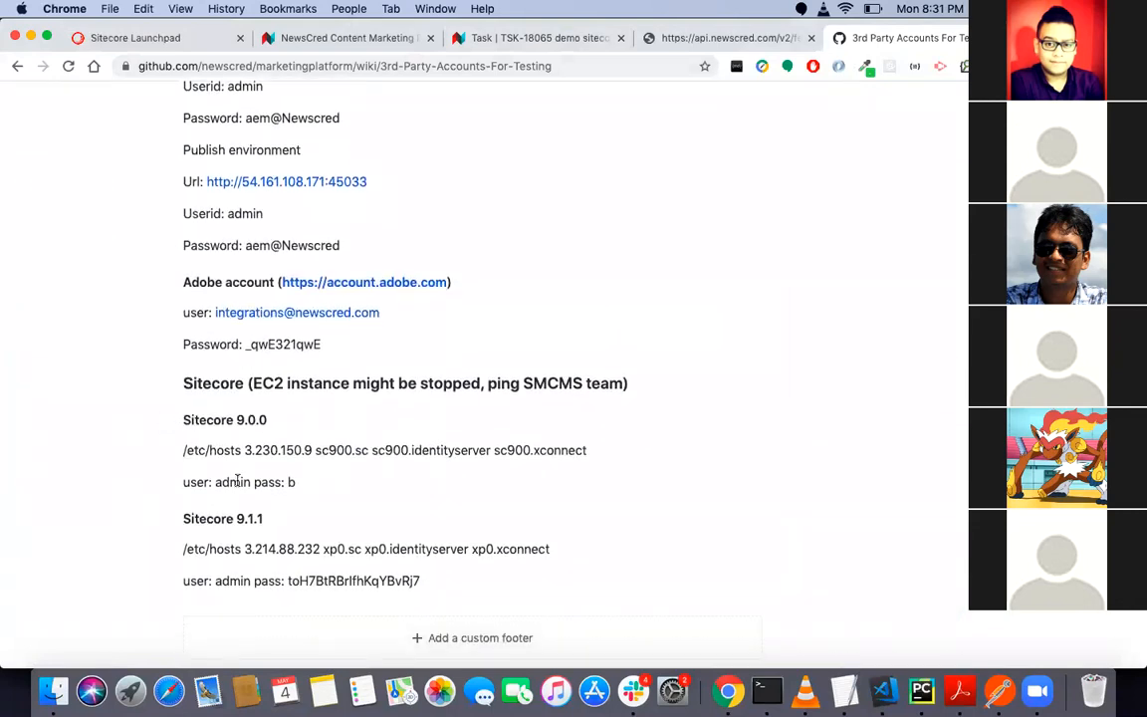
left_click_drag(237, 481, 397, 617)
left_click(397, 617)
scroll(425, 498, "up", 3)
scroll(348, 213, "up", 9)
scroll(348, 213, "down", 15)
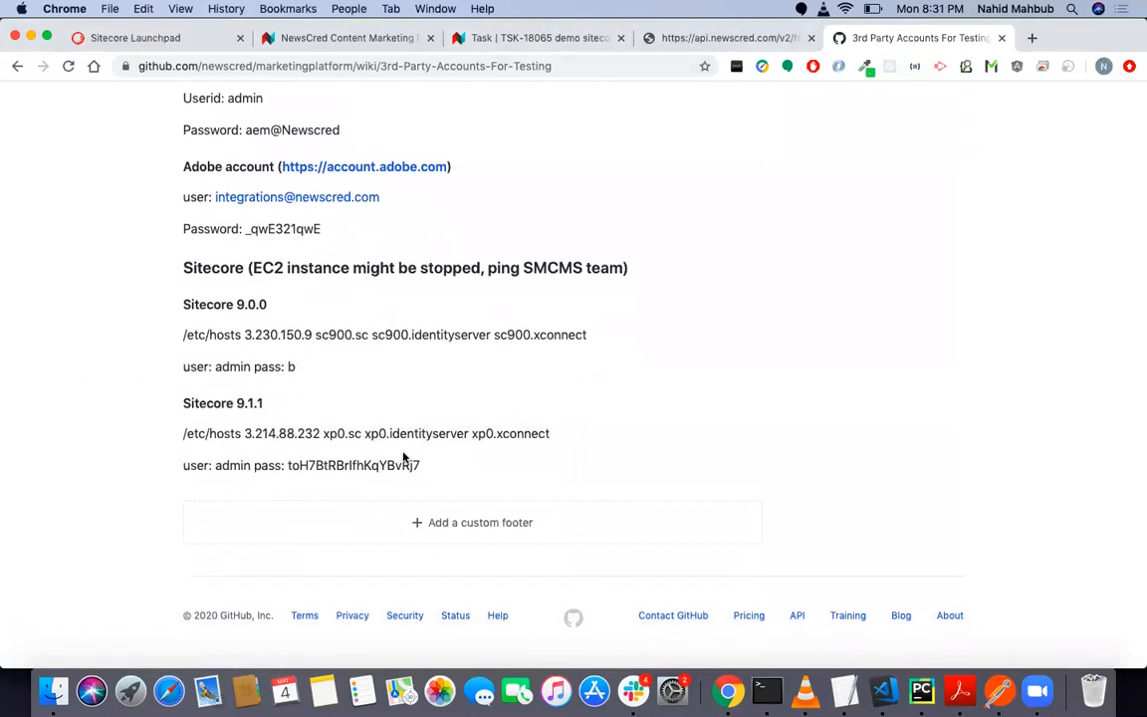
left_click_drag(425, 465, 170, 394)
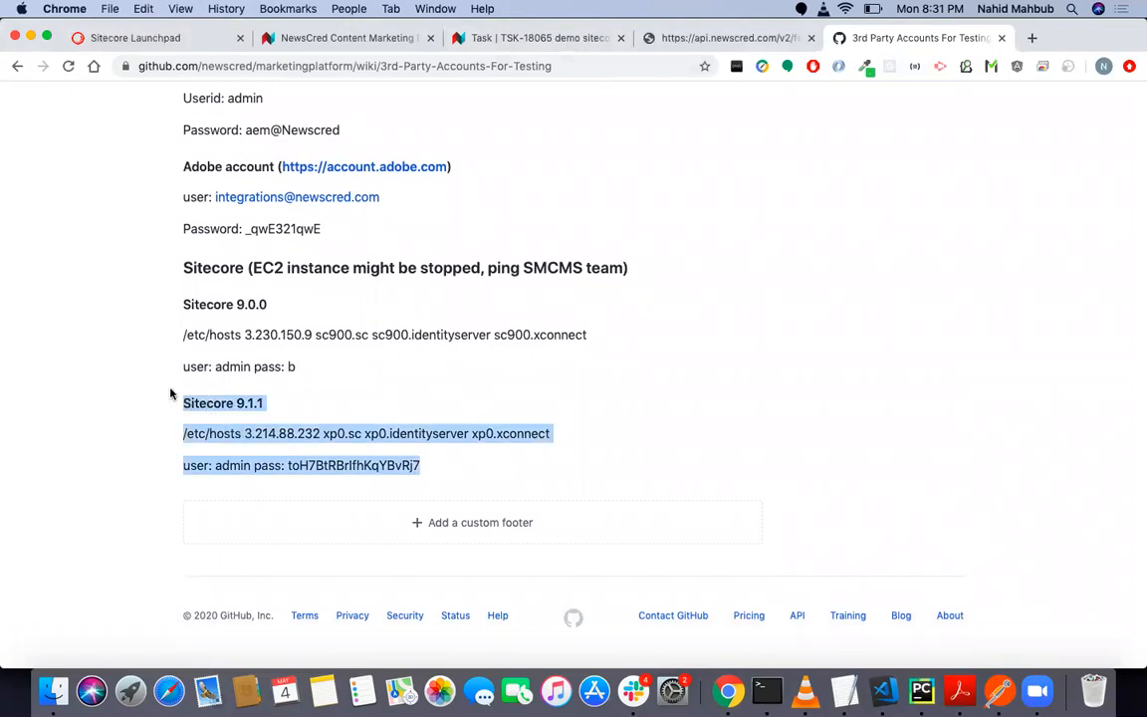
left_click(250, 457)
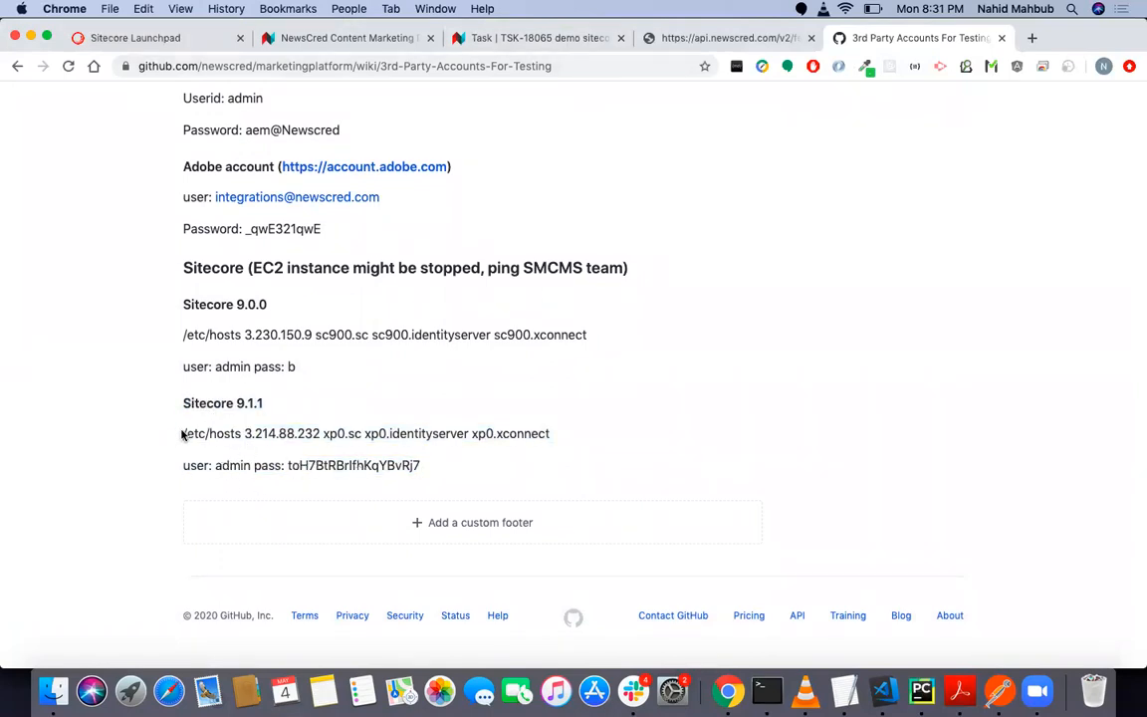
left_click_drag(183, 433, 561, 440)
left_click(564, 441)
- Switch back to the Sitecore Launchpad, open the Content Editor and display the NCP synchronization commands
left_click(172, 42)
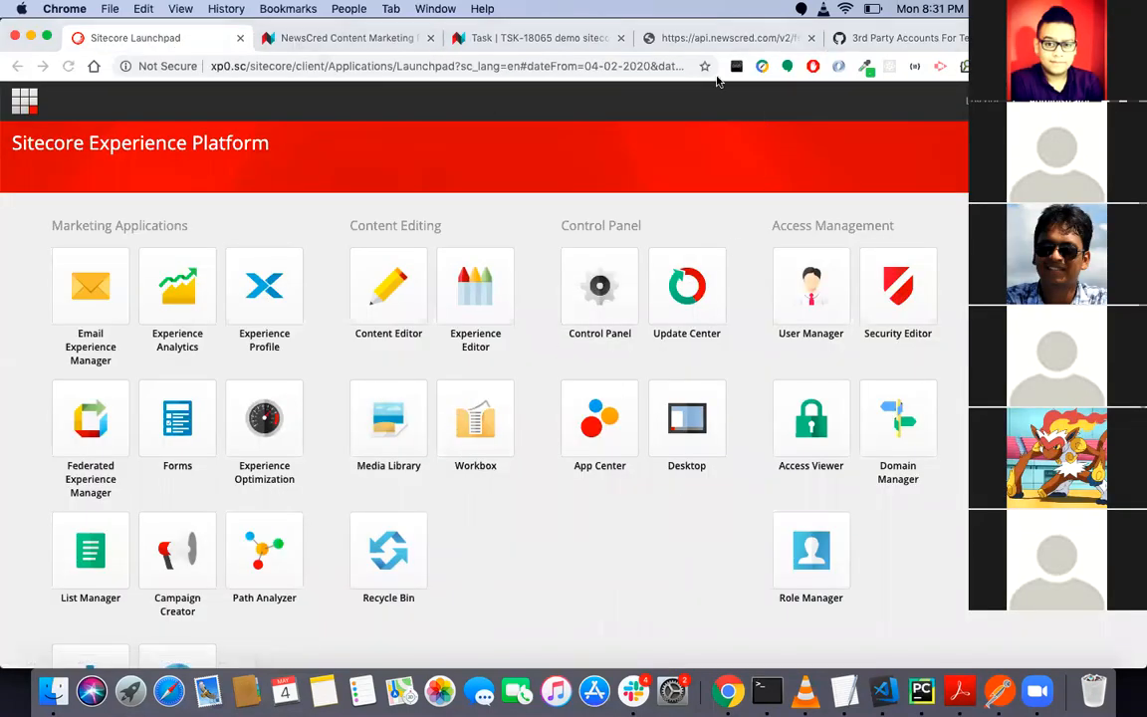
left_click(391, 337)
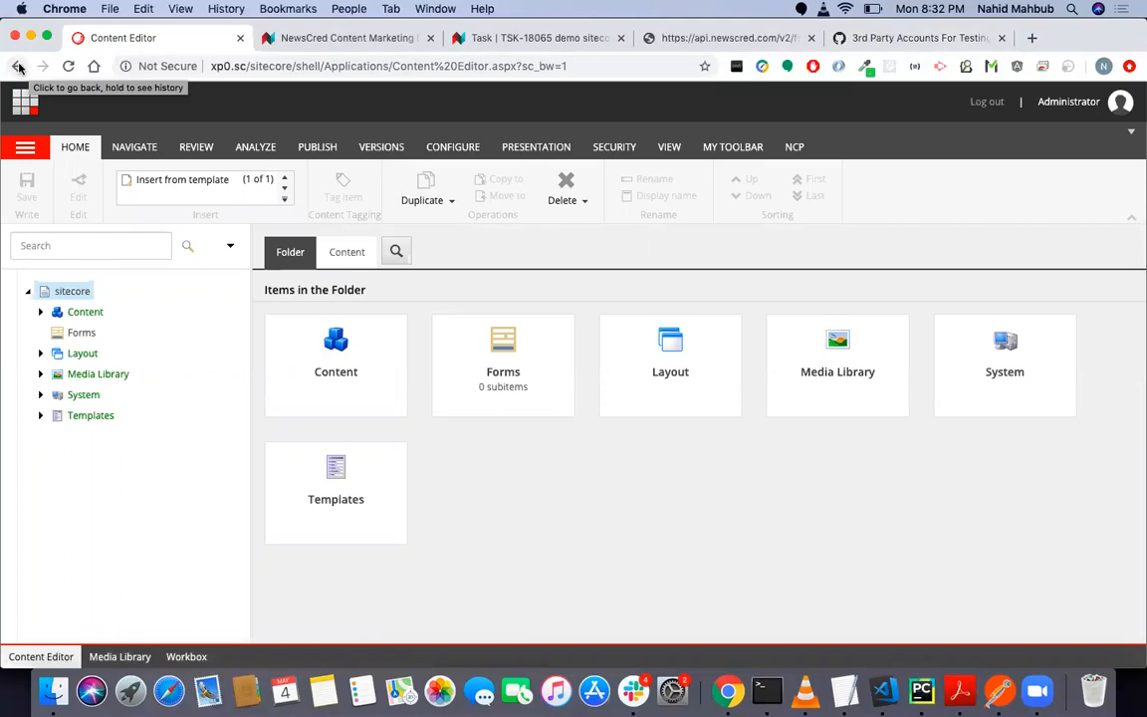
left_click(17, 65)
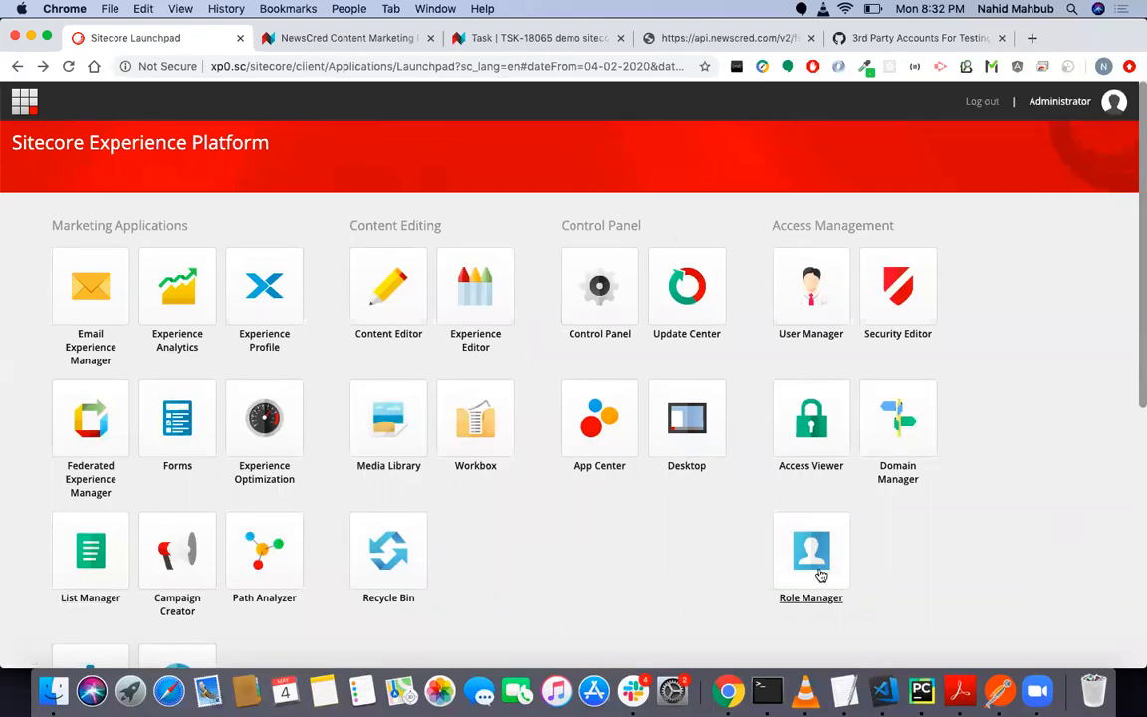
left_click(400, 338)
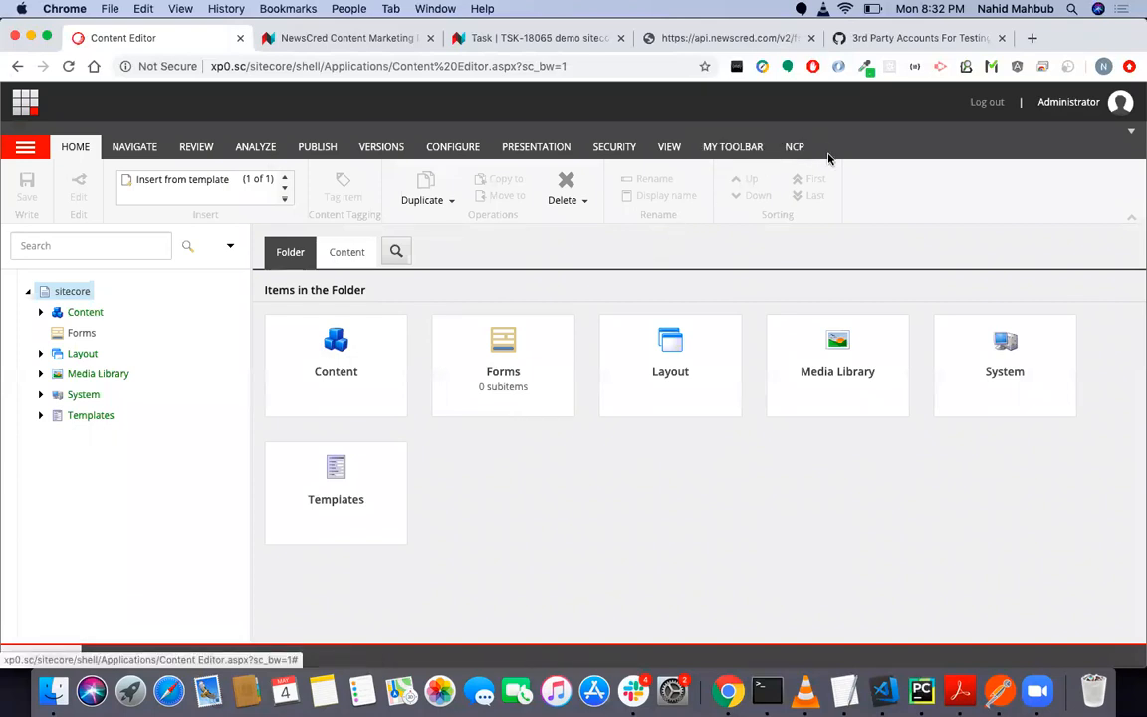
left_click(795, 148)
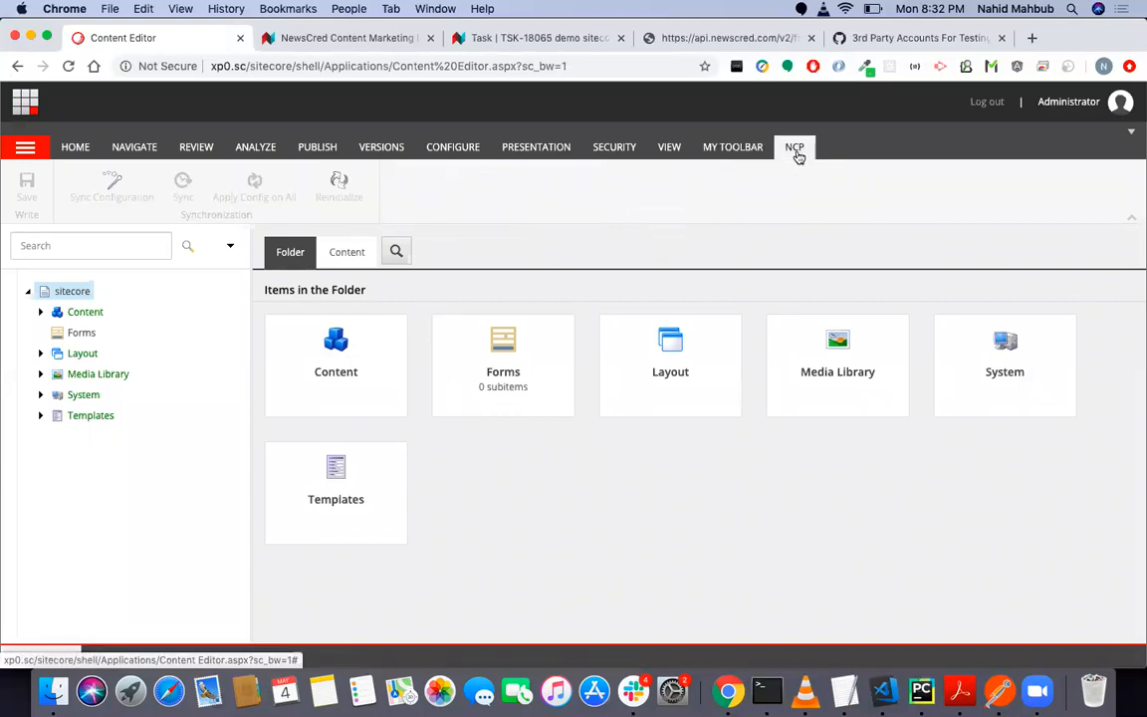
- Expand the Content node and its NCP child item in the content tree
left_click(39, 333)
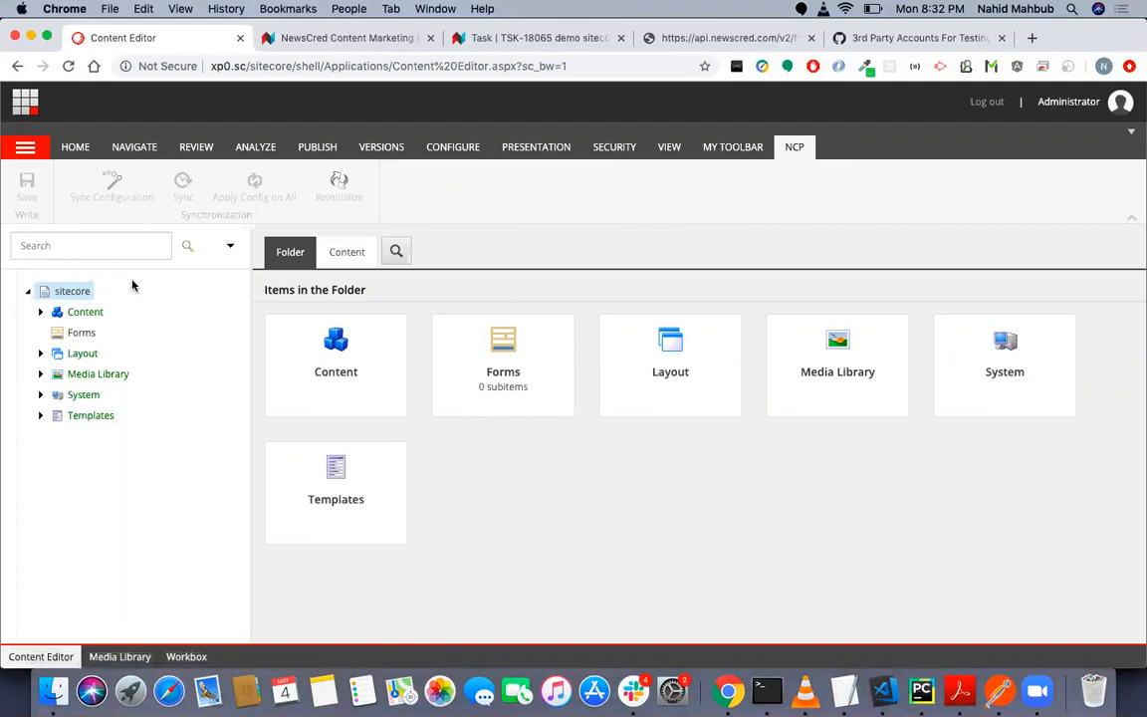
left_click(42, 313)
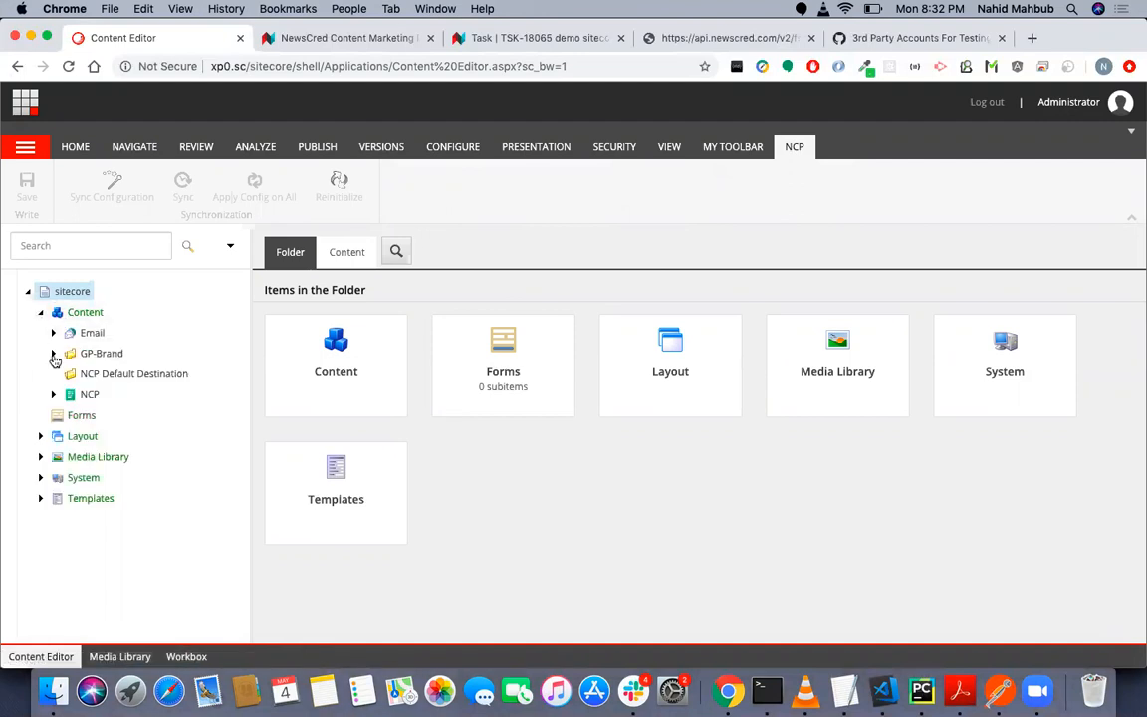
left_click(54, 354)
left_click(54, 354)
left_click(54, 396)
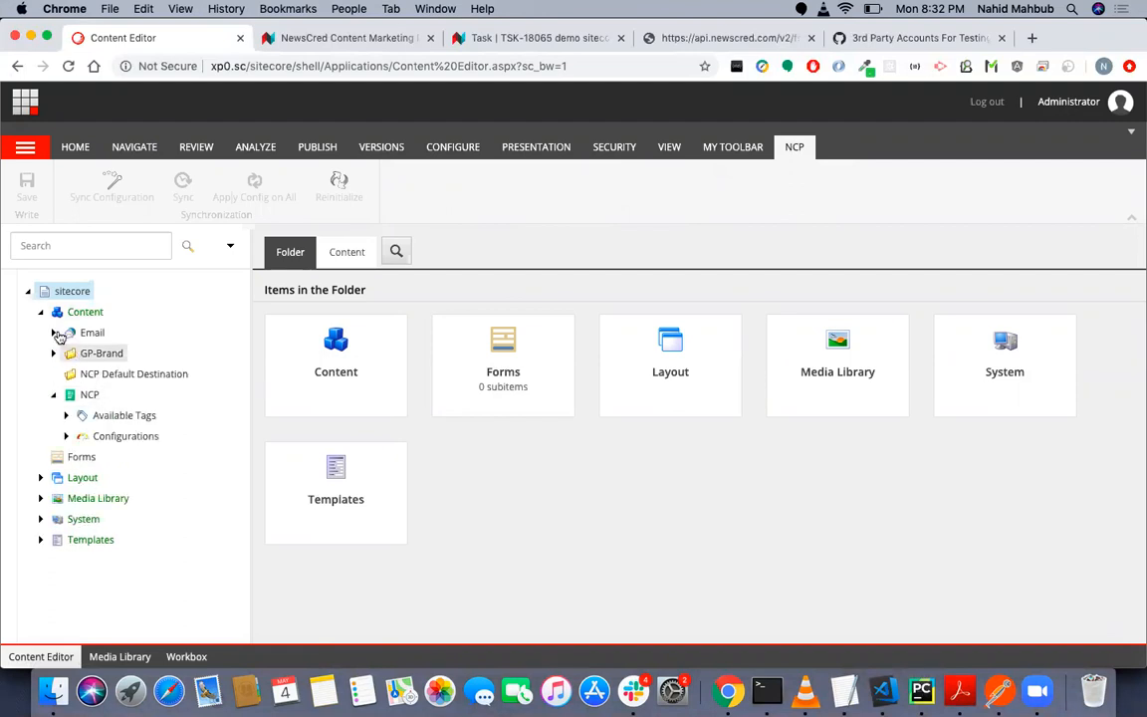
- Check the tags under Available Tags, and expand Configurations and Article Config to reach the destination_mapper item under Destinations
left_click(65, 417)
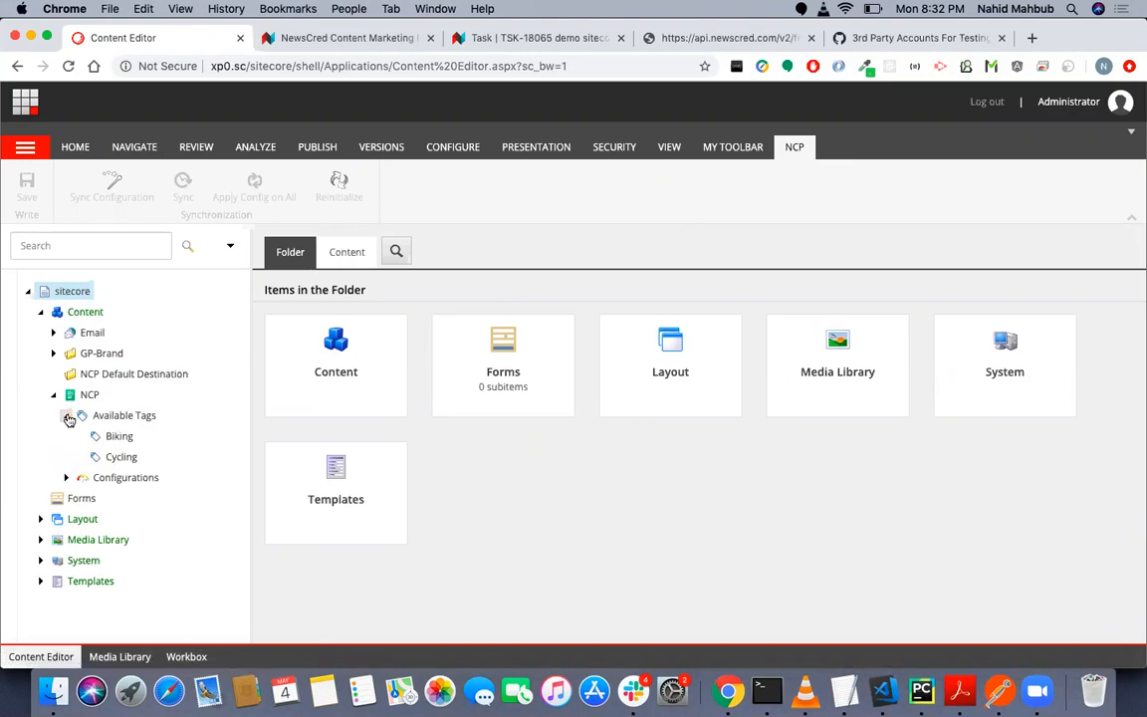
left_click(66, 416)
left_click(66, 437)
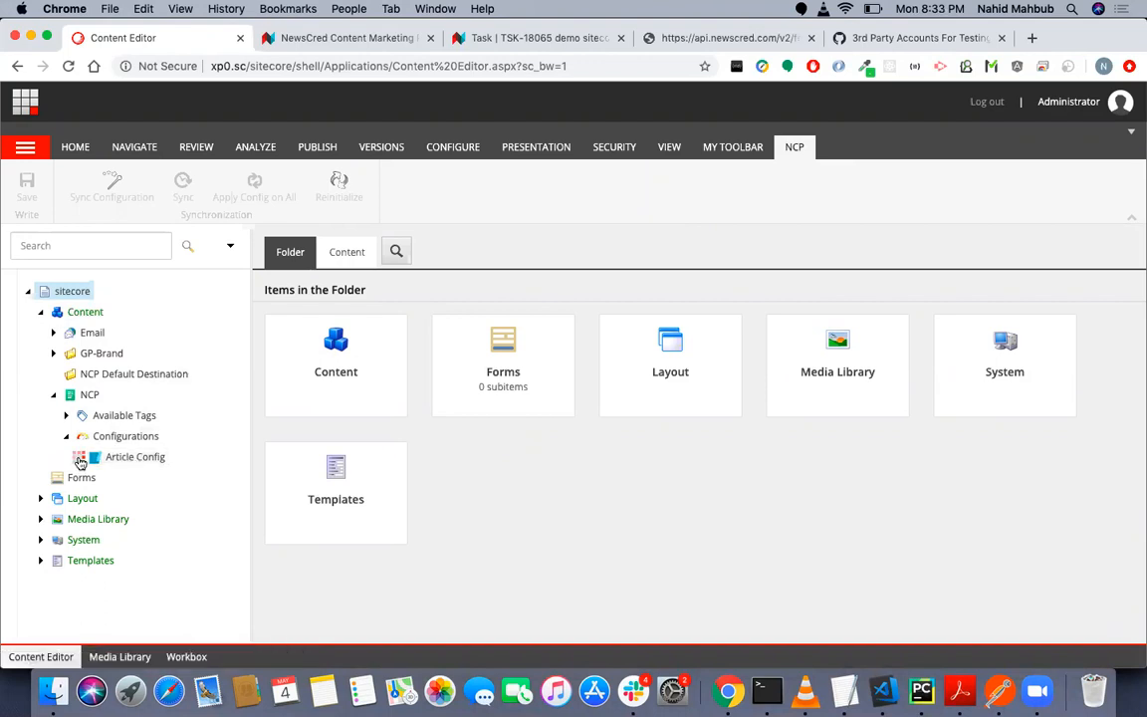
left_click(78, 457)
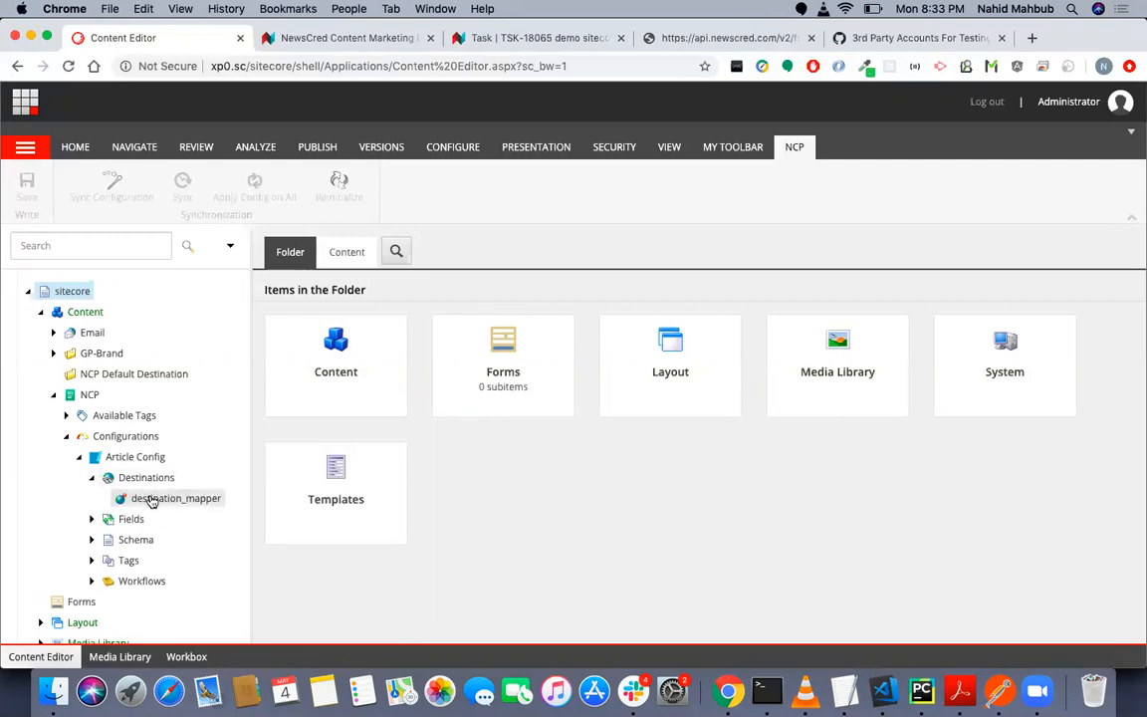
- Open the destination_mapper item and check the label categories available for its Destination Mapper field
left_click(151, 499)
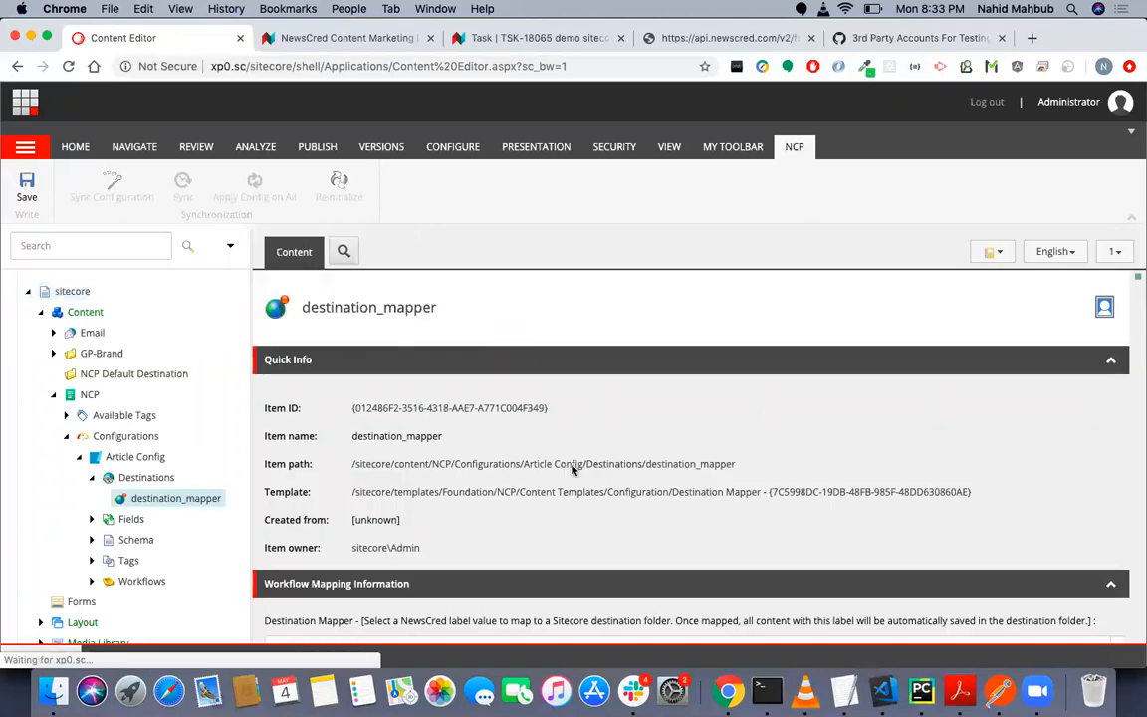
scroll(574, 468, "down", 3)
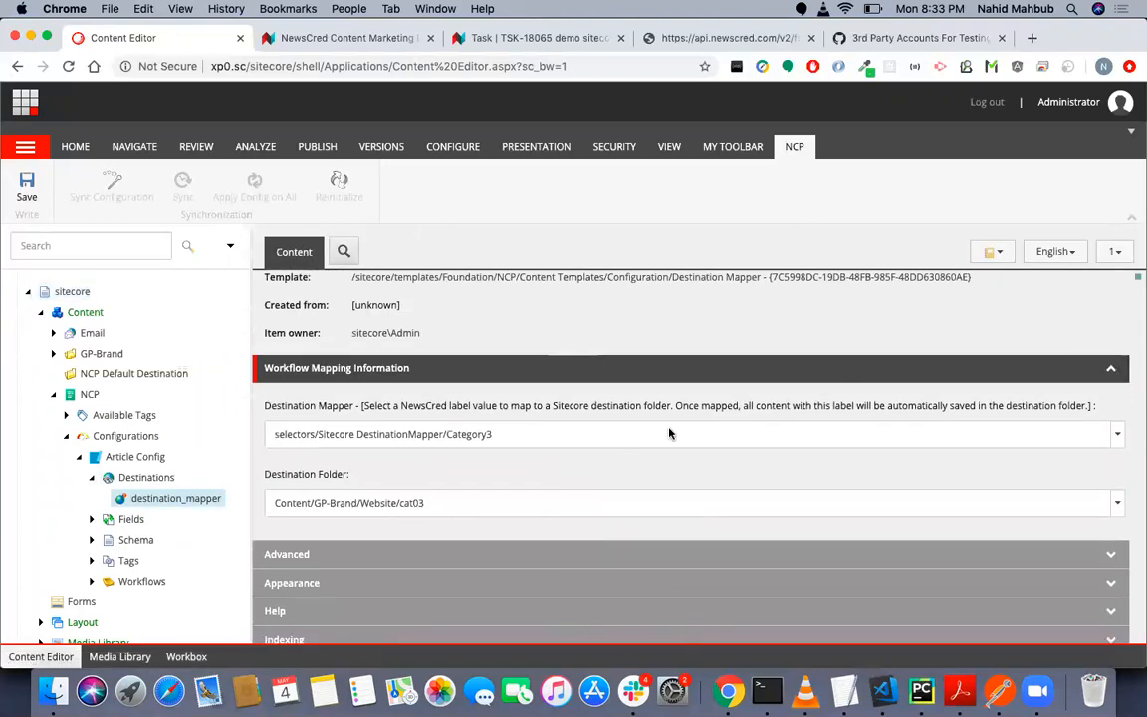
left_click(670, 434)
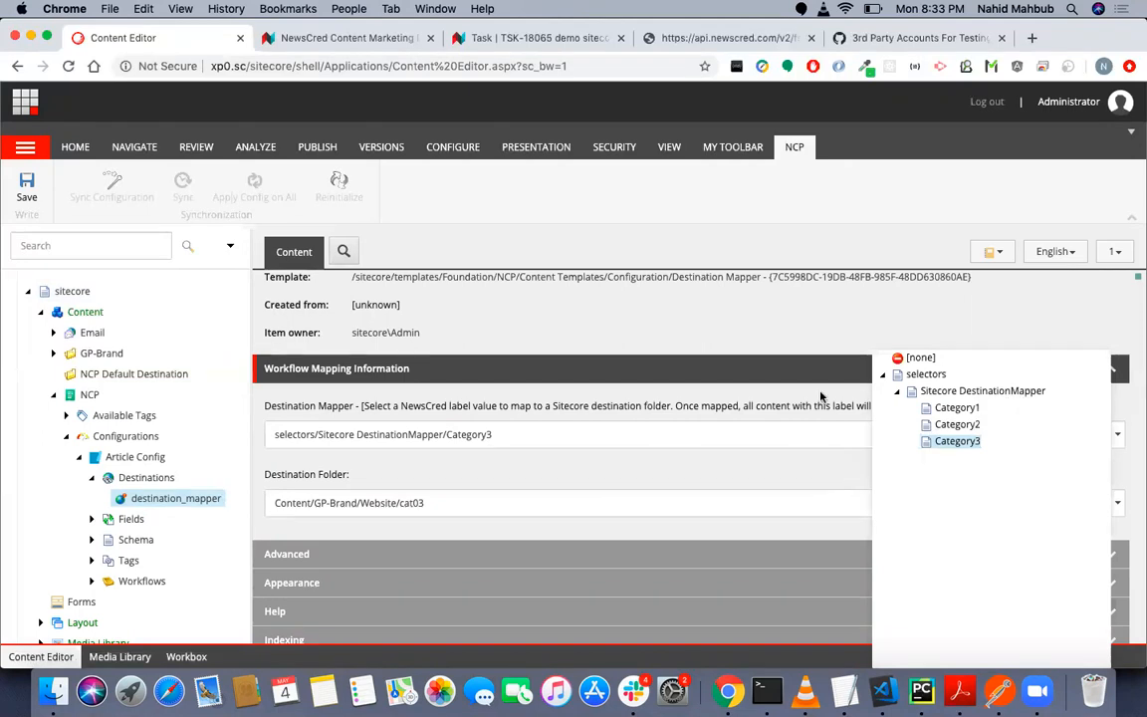
left_click(695, 401)
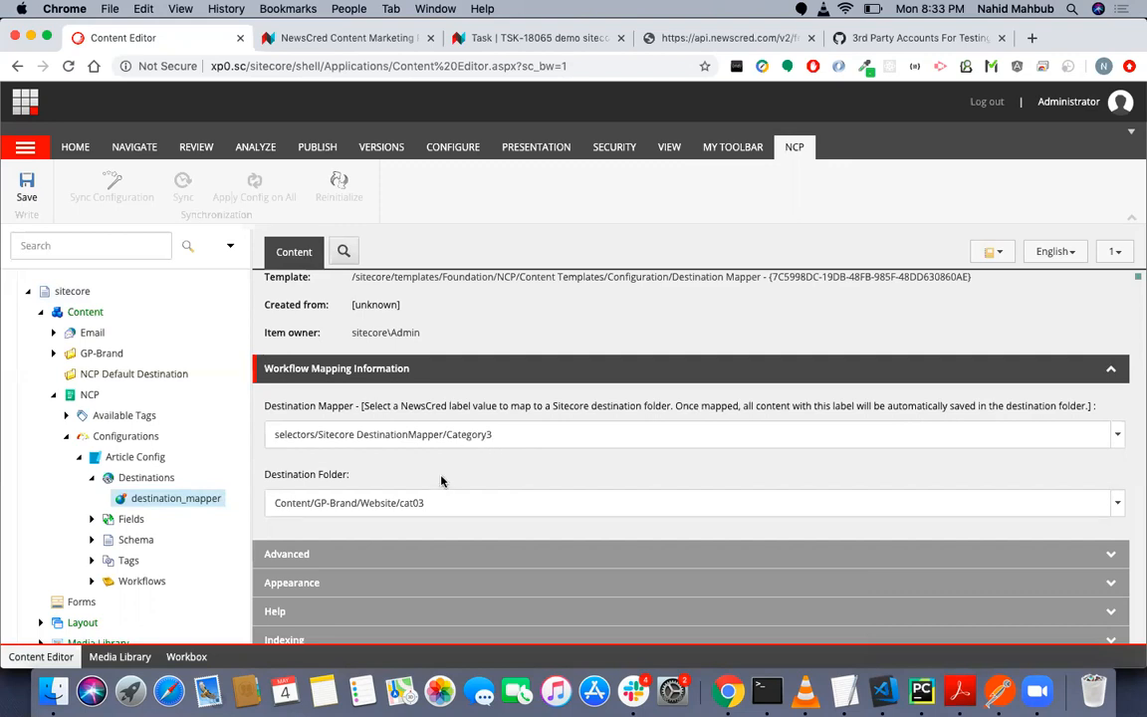
- Expand GP-Brand and Website in the content tree and inspect the articles stored in the cat03 and default folders
left_click(55, 353)
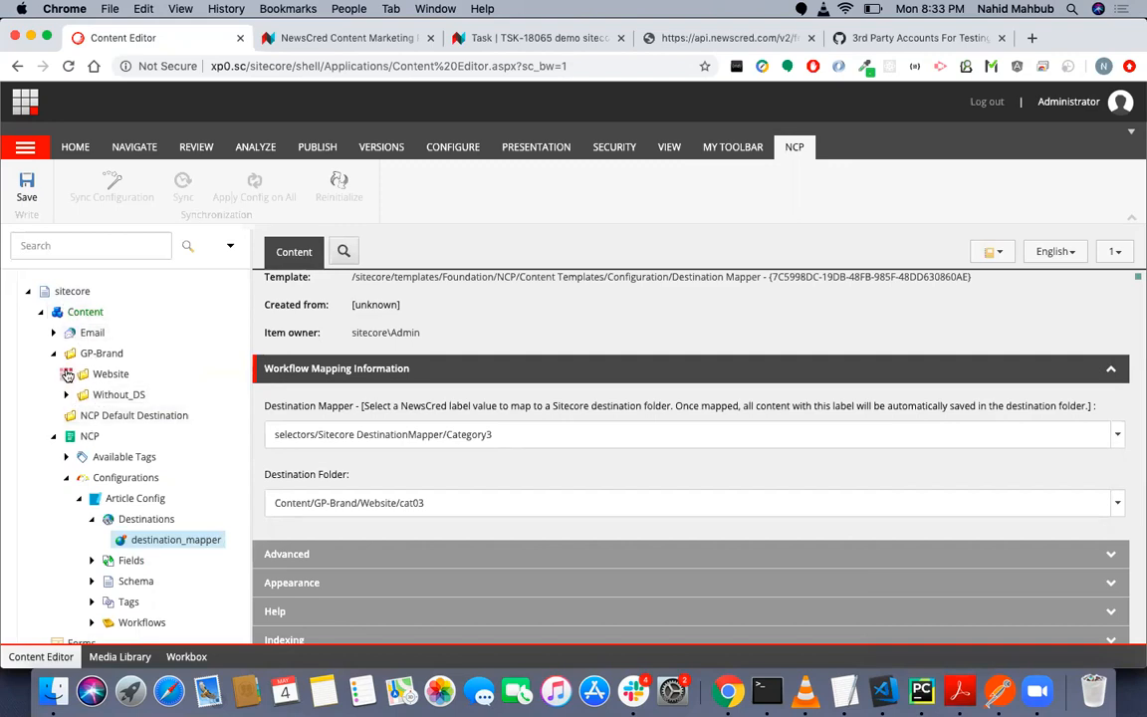
left_click(67, 375)
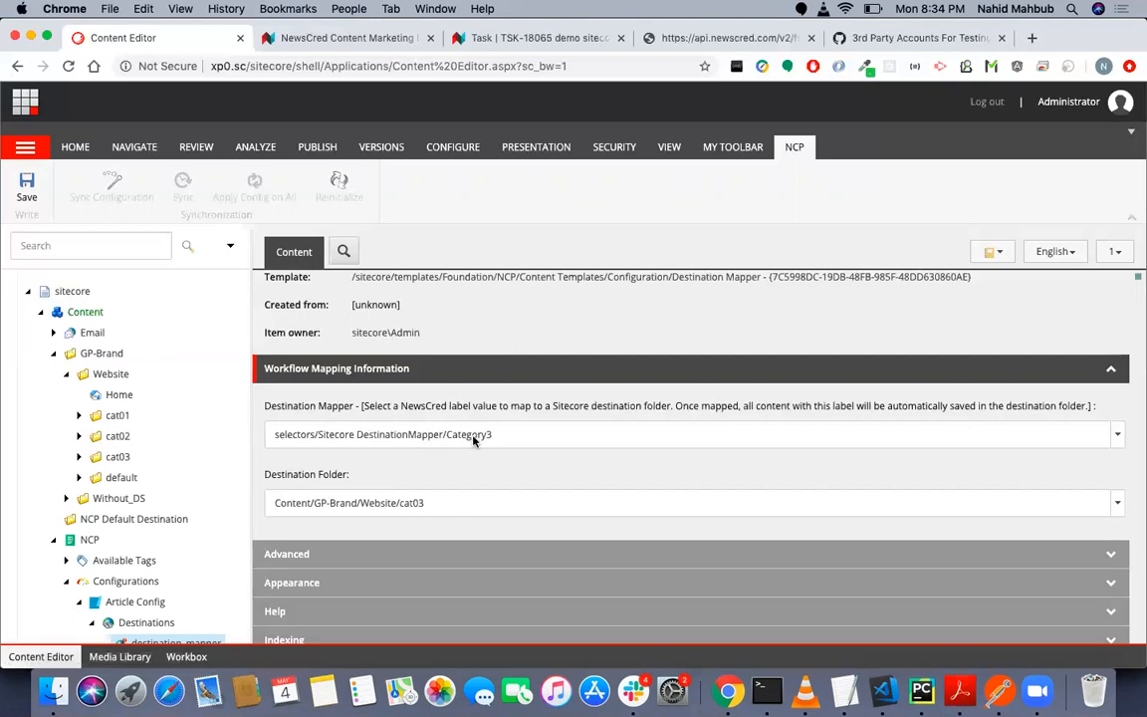
left_click(79, 457)
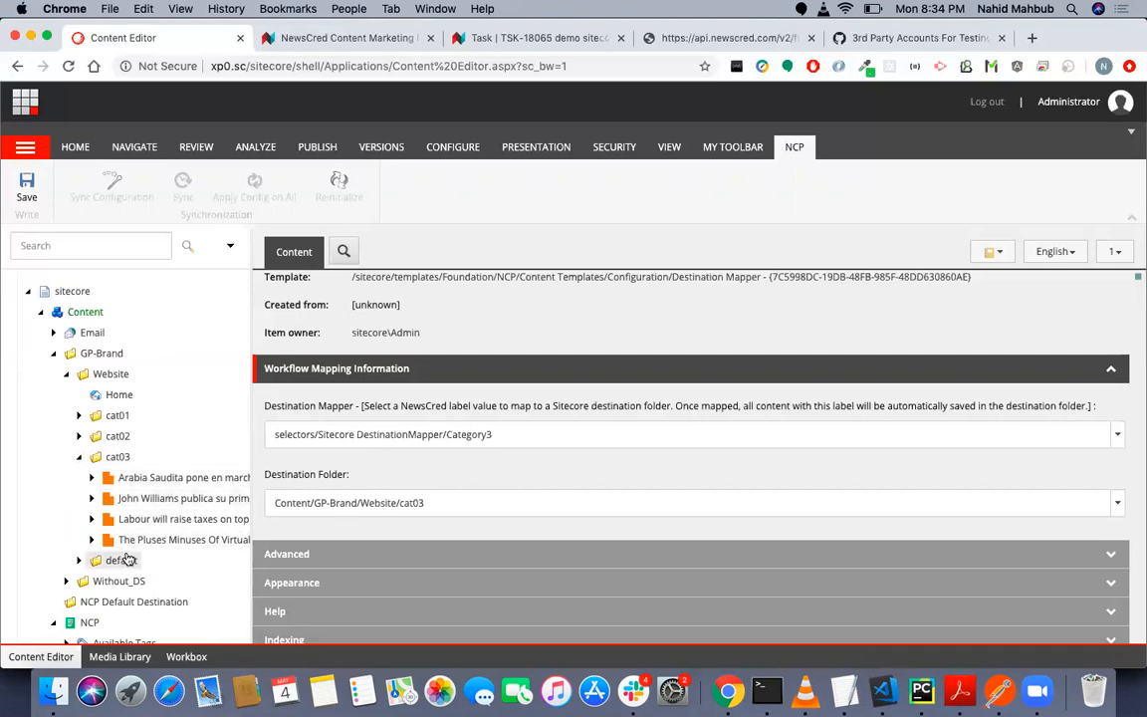
scroll(143, 423, "down", 2)
scroll(142, 423, "down", 4)
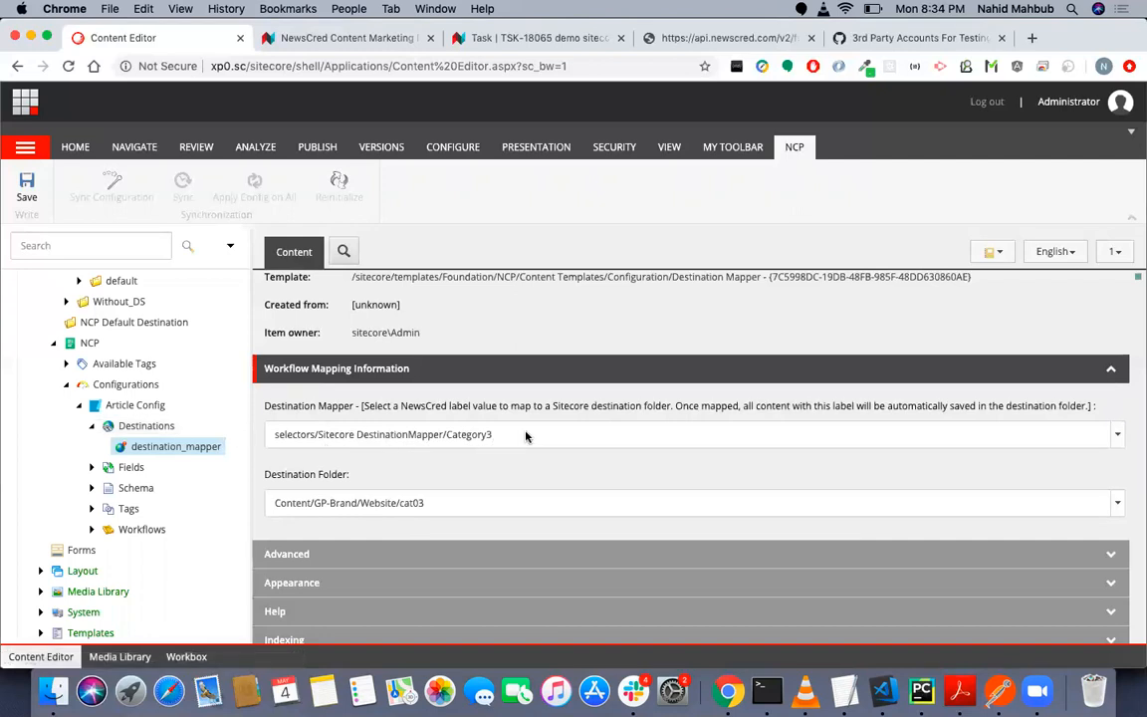
scroll(149, 319, "up", 3)
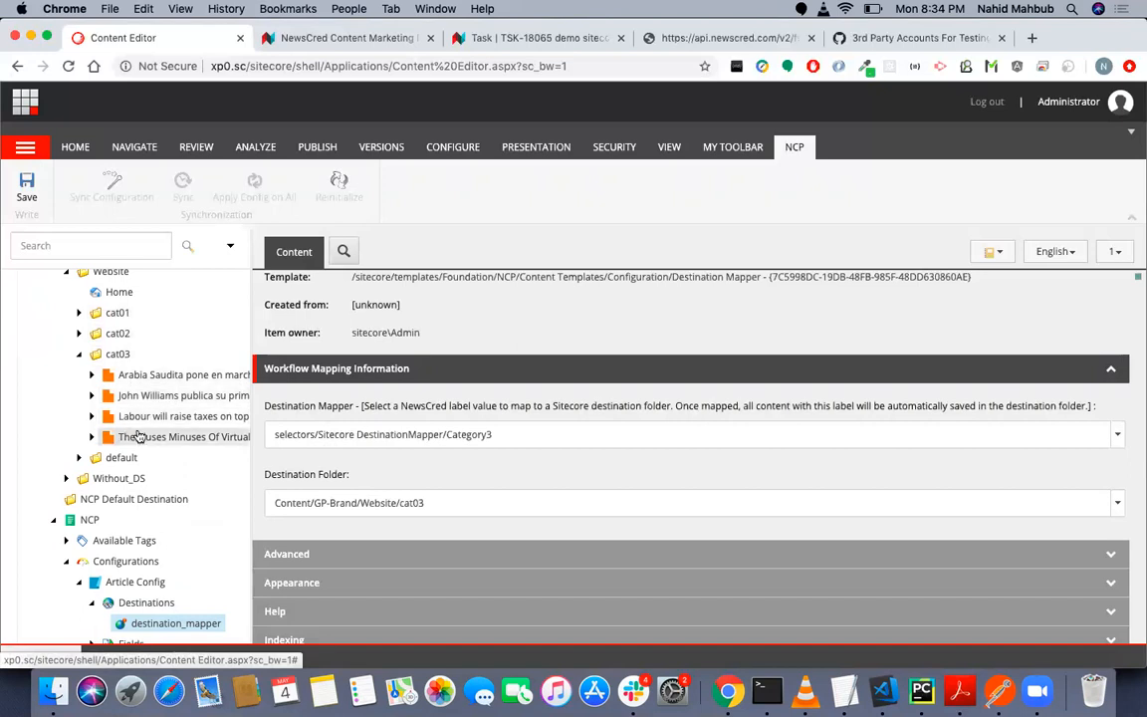
scroll(139, 528, "down", 1)
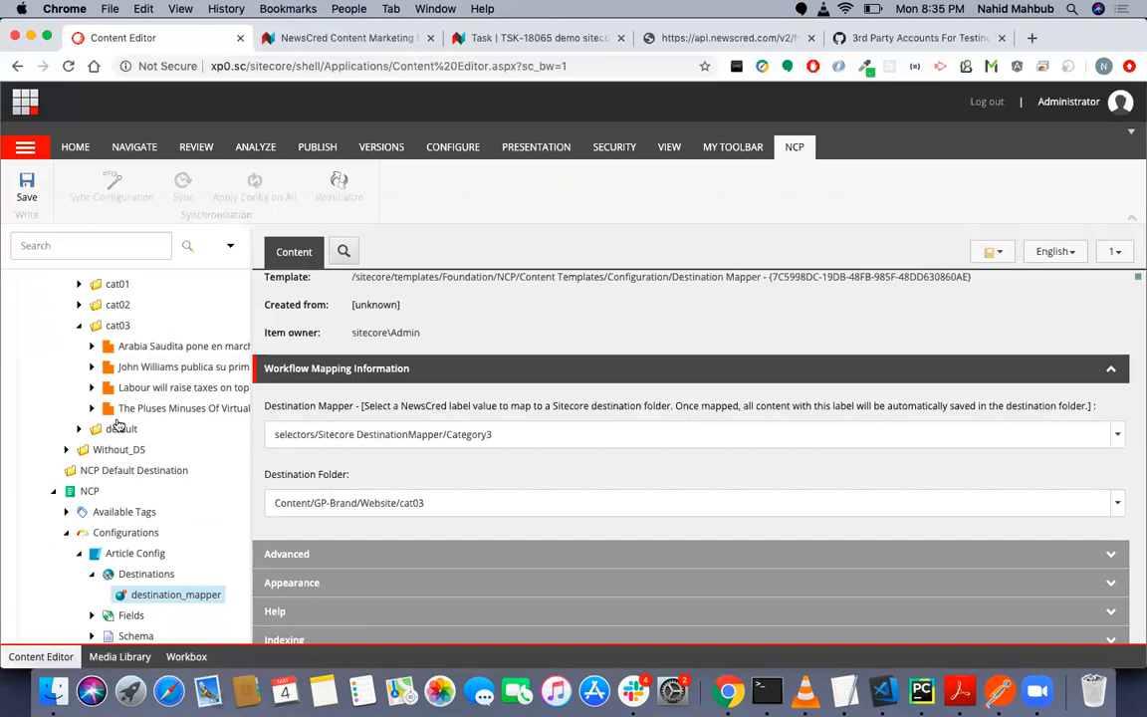
left_click(80, 429)
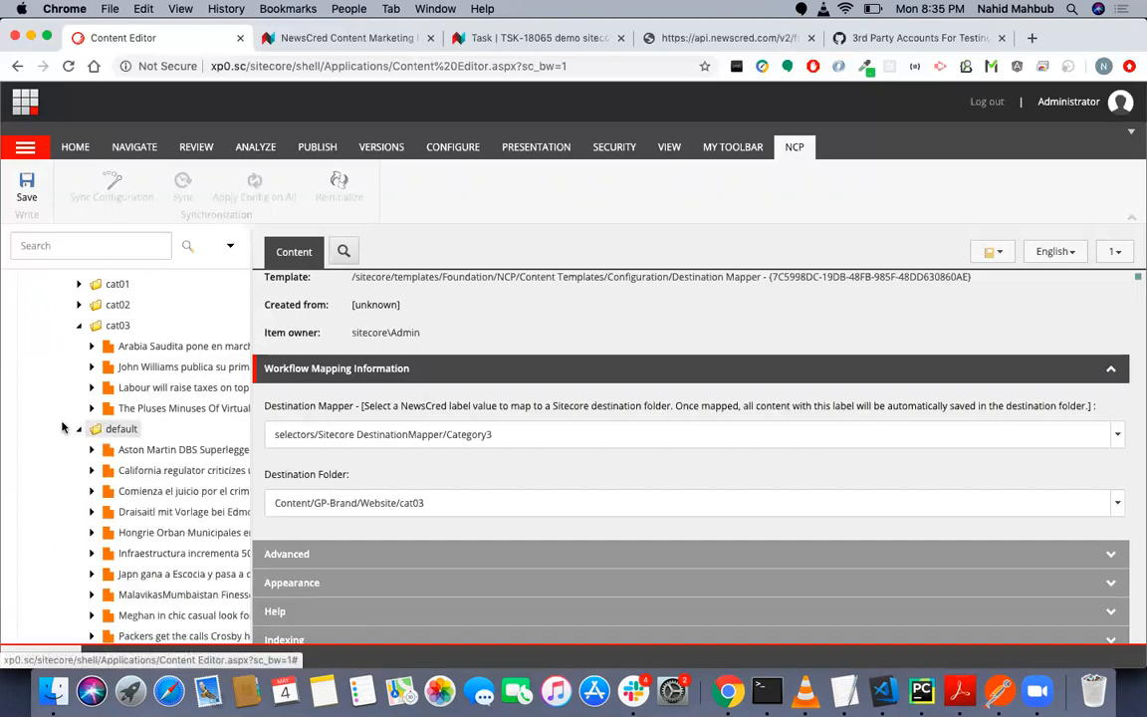
left_click(81, 429)
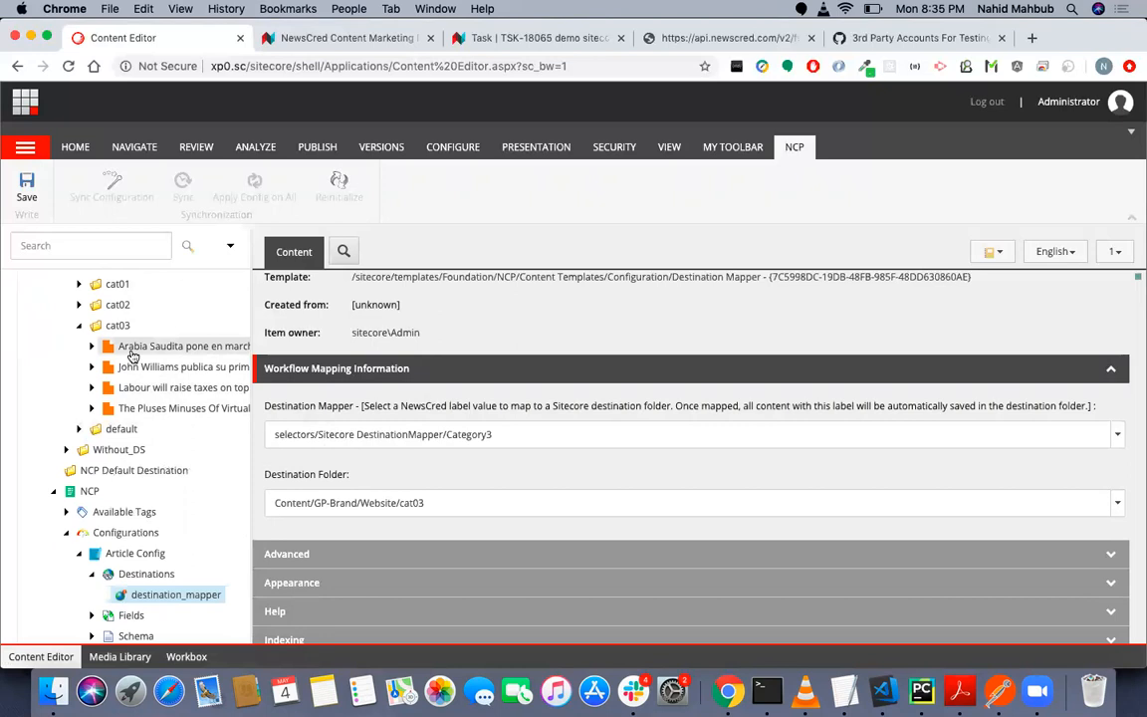
- Open the Article Config item under NCP's Configurations and display its direct child nodes in the content tree
left_click(136, 553)
scroll(208, 568, "down", 3)
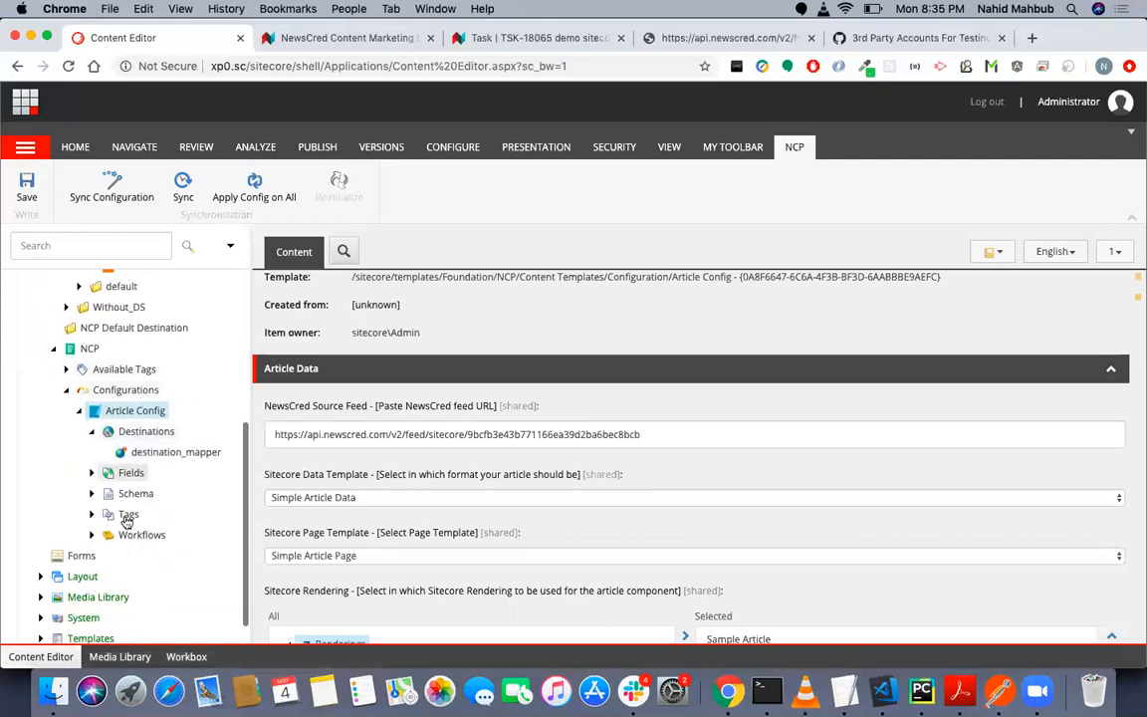
left_click(83, 413)
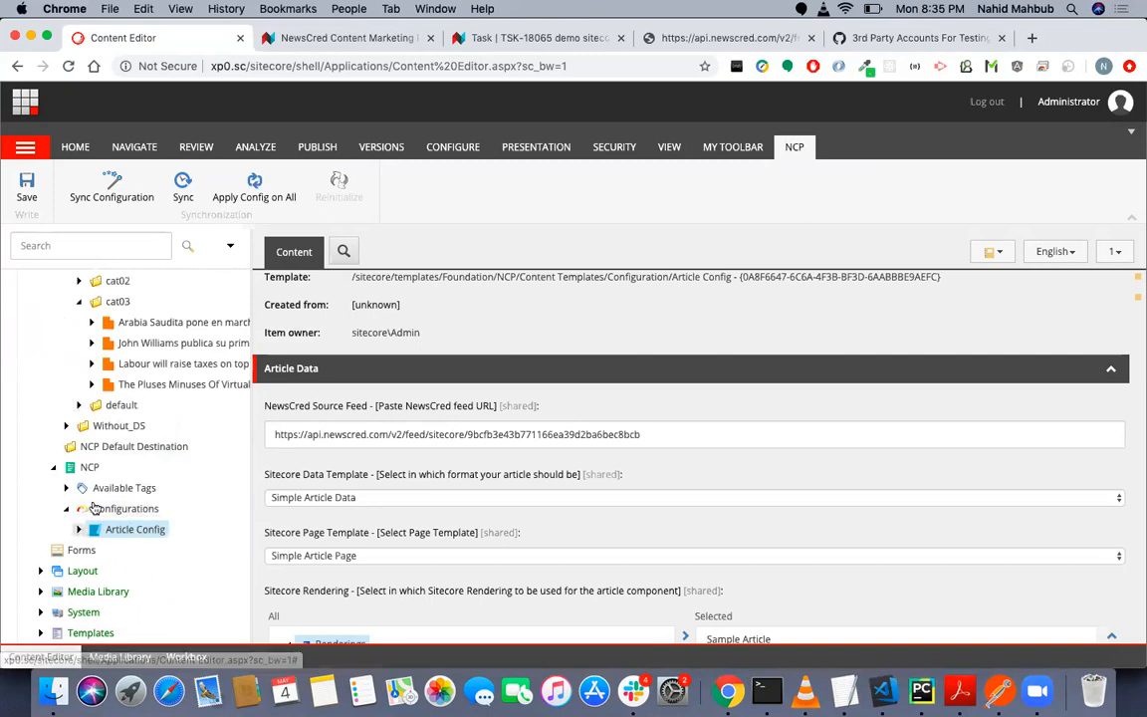
double_click(149, 528)
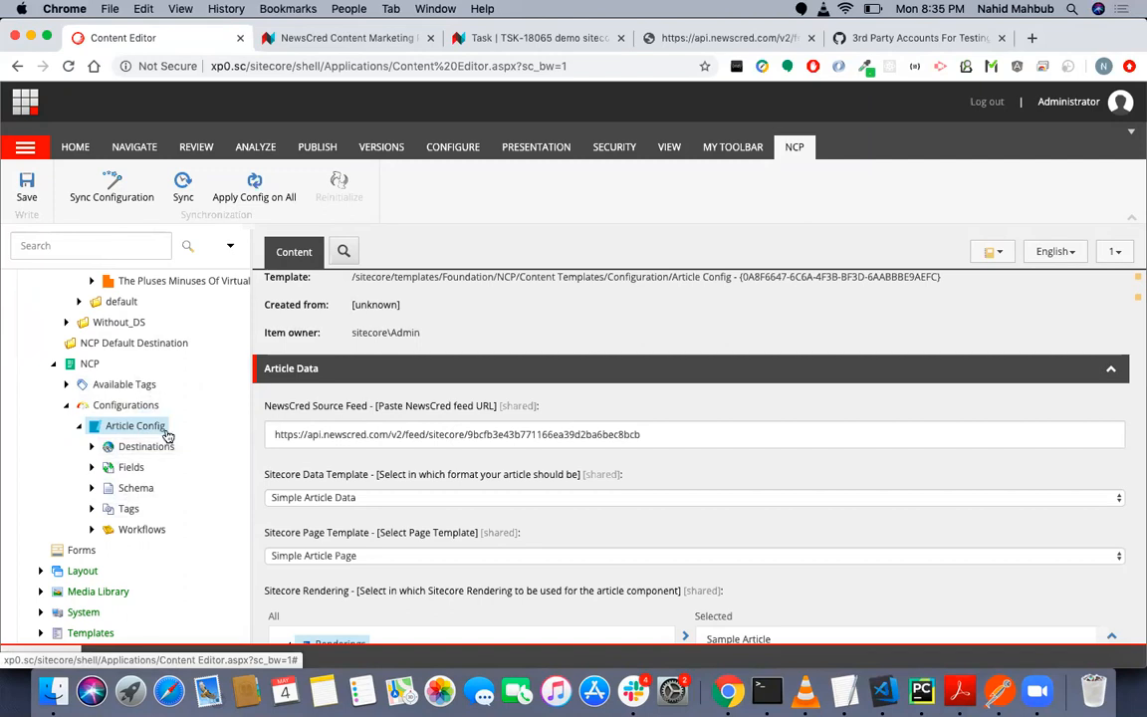
- Look through the Quick Info and Article Data sections of the Article Config item
scroll(426, 443, "down", 1)
scroll(427, 447, "up", 2)
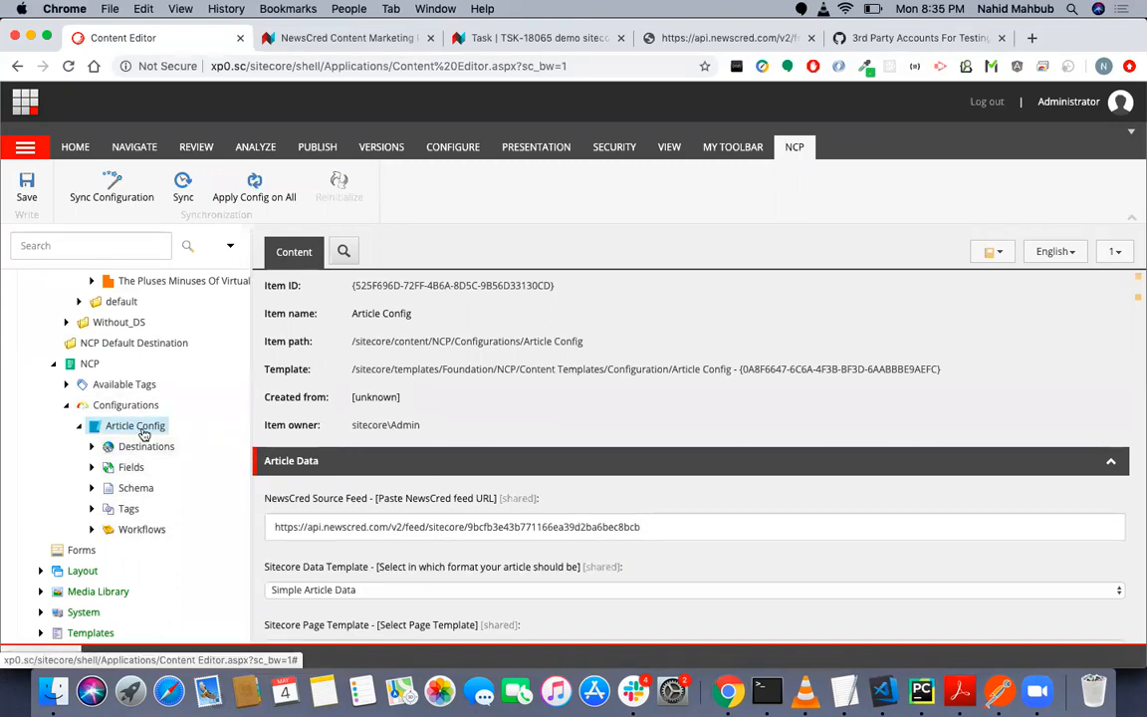
scroll(351, 442, "down", 1)
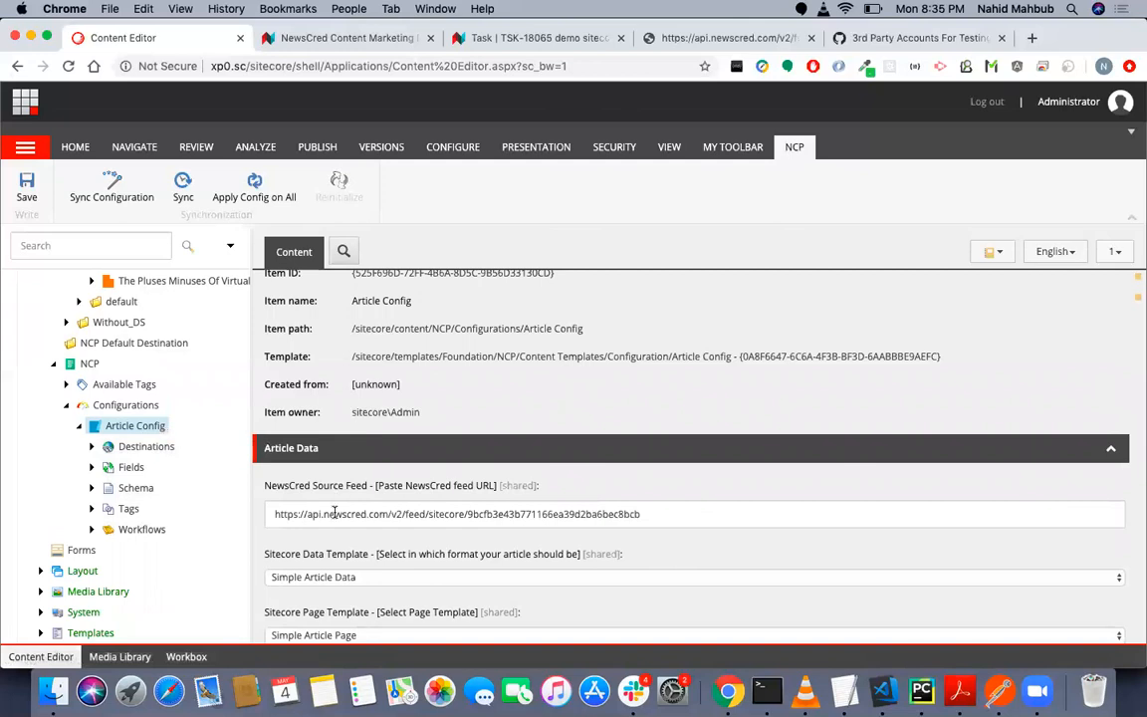
scroll(344, 503, "down", 3)
scroll(353, 488, "up", 1)
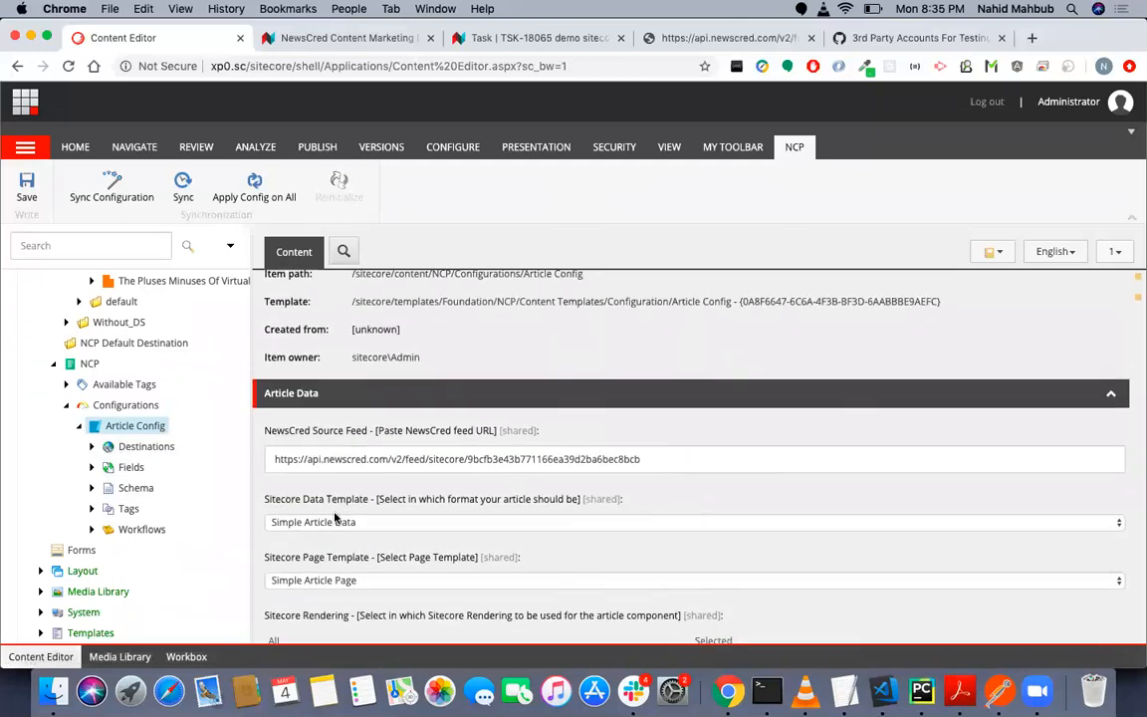
scroll(378, 473, "up", 4)
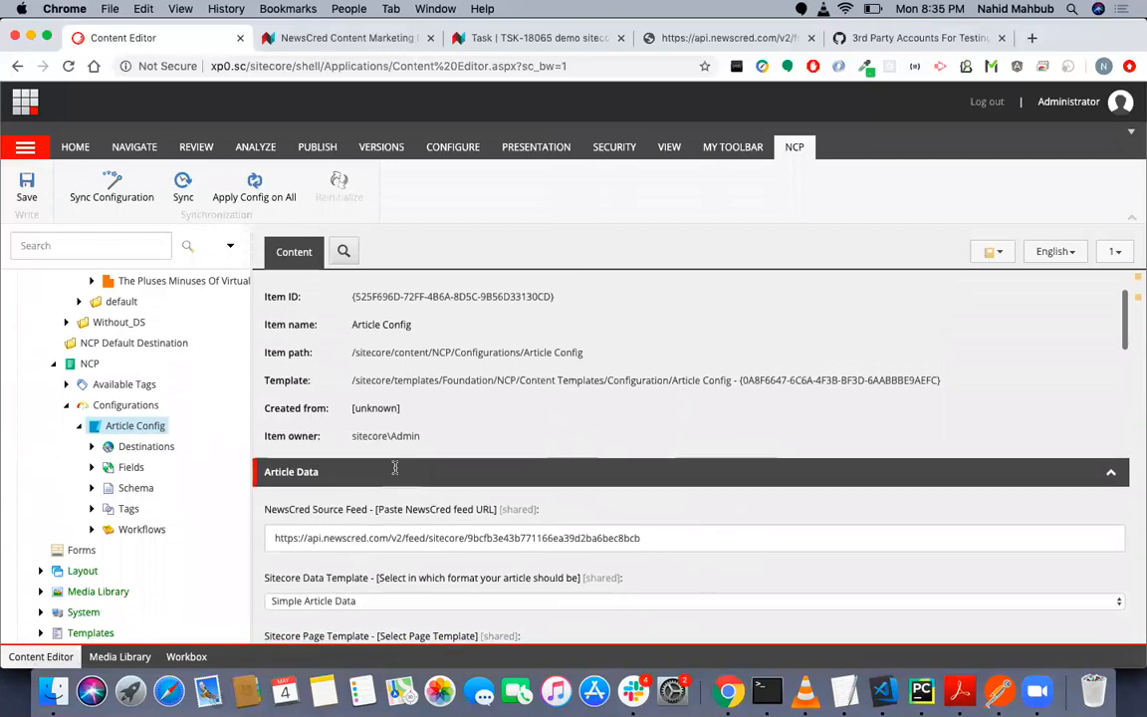
scroll(395, 468, "down", 5)
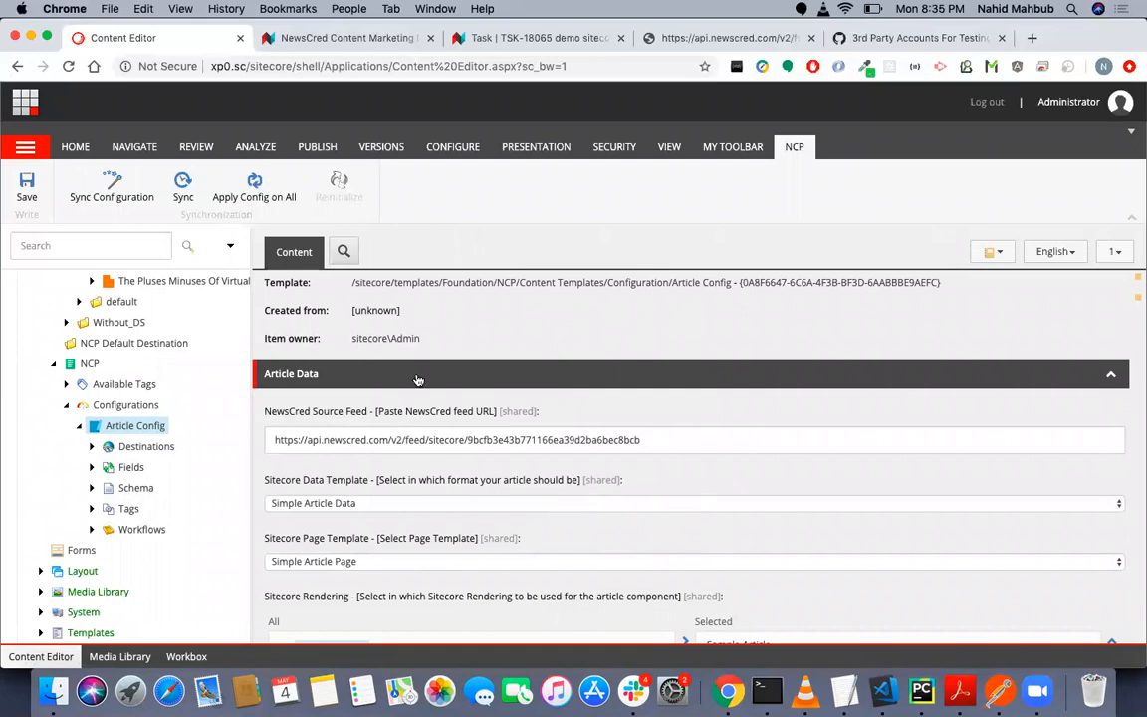
scroll(430, 345, "up", 8)
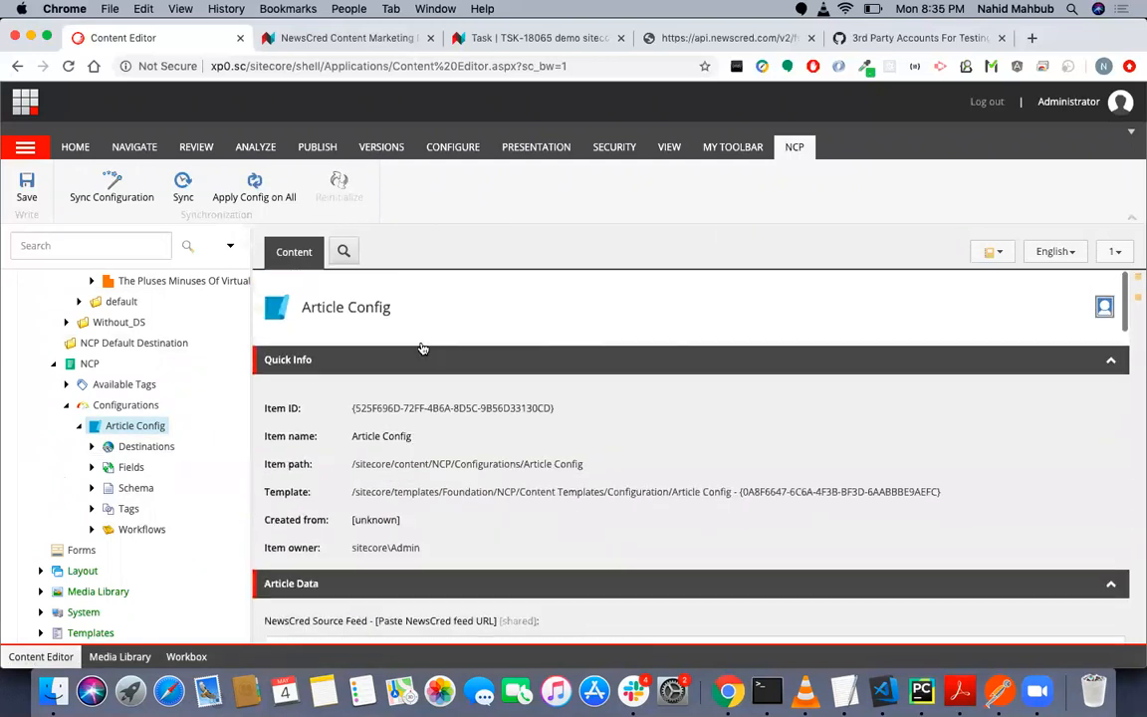
- Highlight Article Config's Quick Info details and examine the feed URL in the NewsCred Source Feed field
left_click_drag(270, 413, 324, 548)
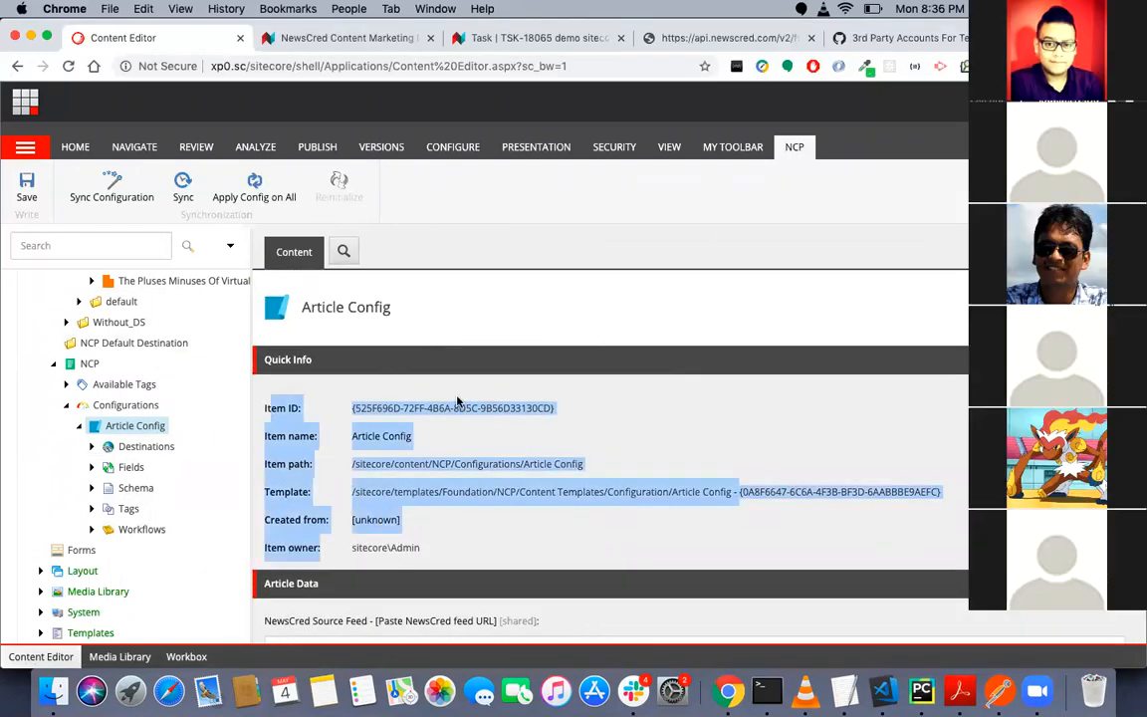
scroll(457, 402, "down", 9)
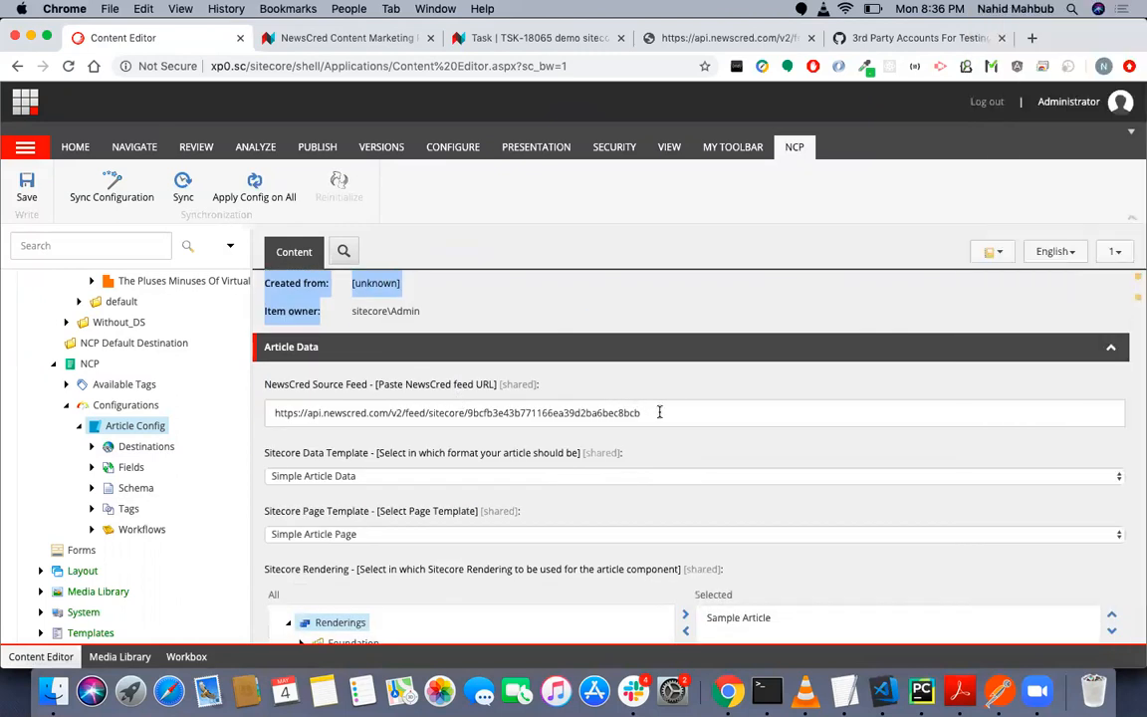
triple_click(300, 412)
left_click(337, 417)
left_click(337, 417)
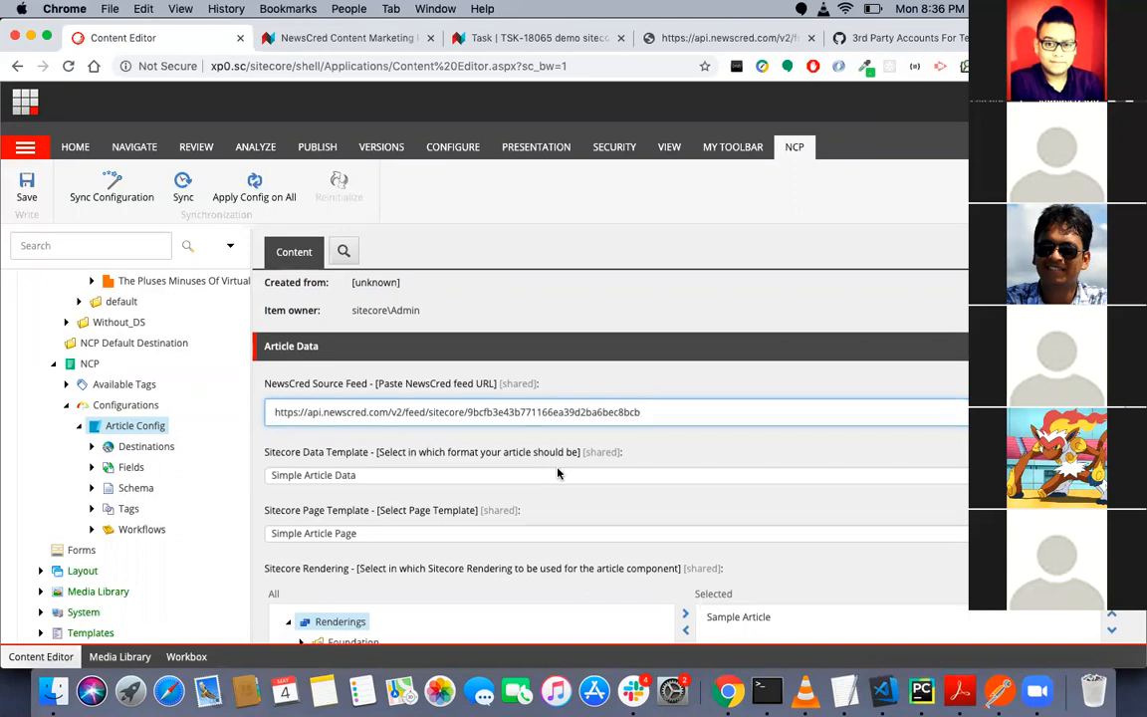
- Check the options offered for the Sitecore Data Template without changing the selection
scroll(558, 474, "down", 2)
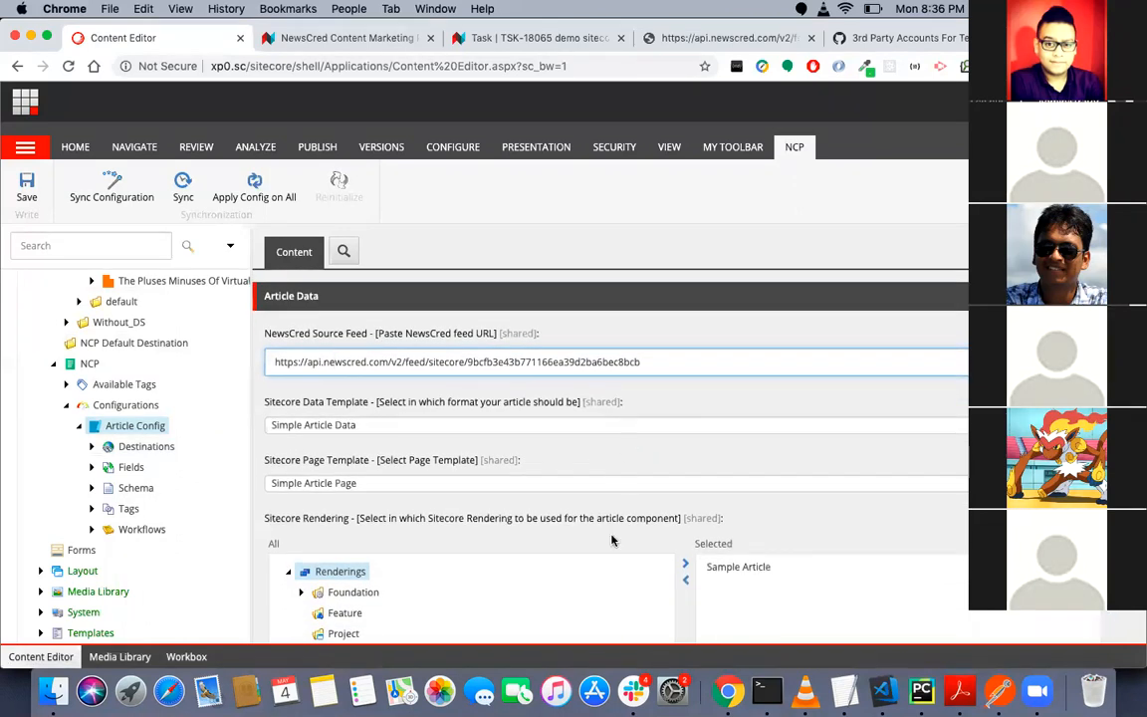
scroll(588, 478, "down", 1)
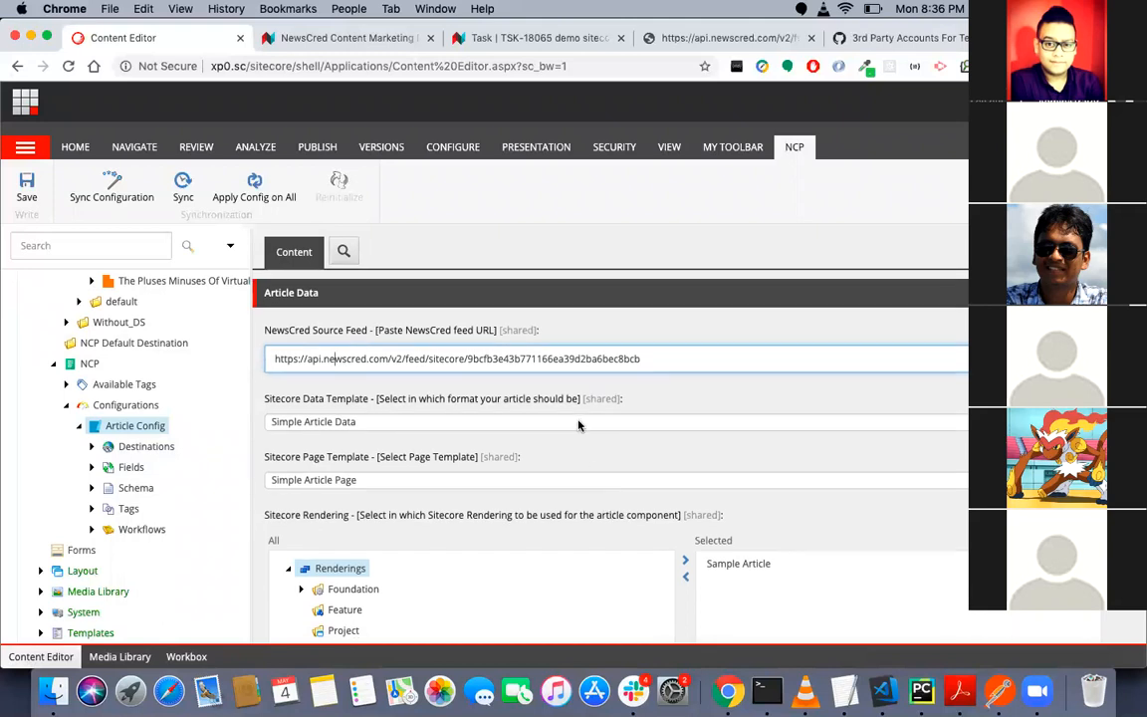
left_click(578, 422)
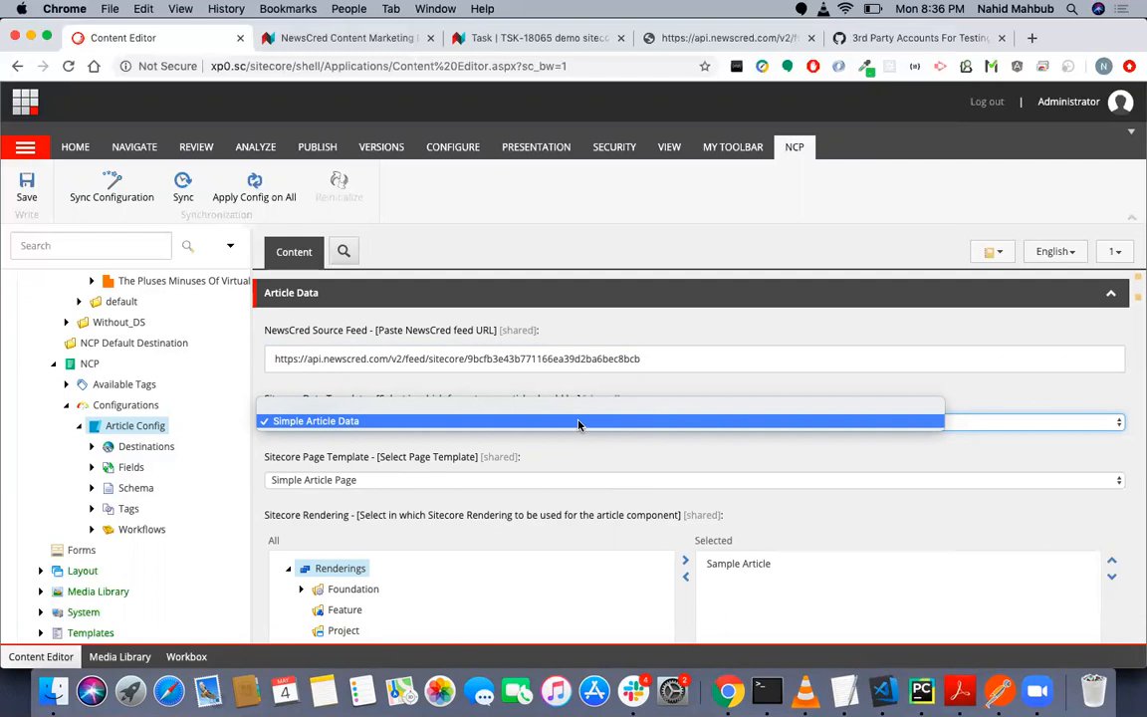
left_click(587, 424)
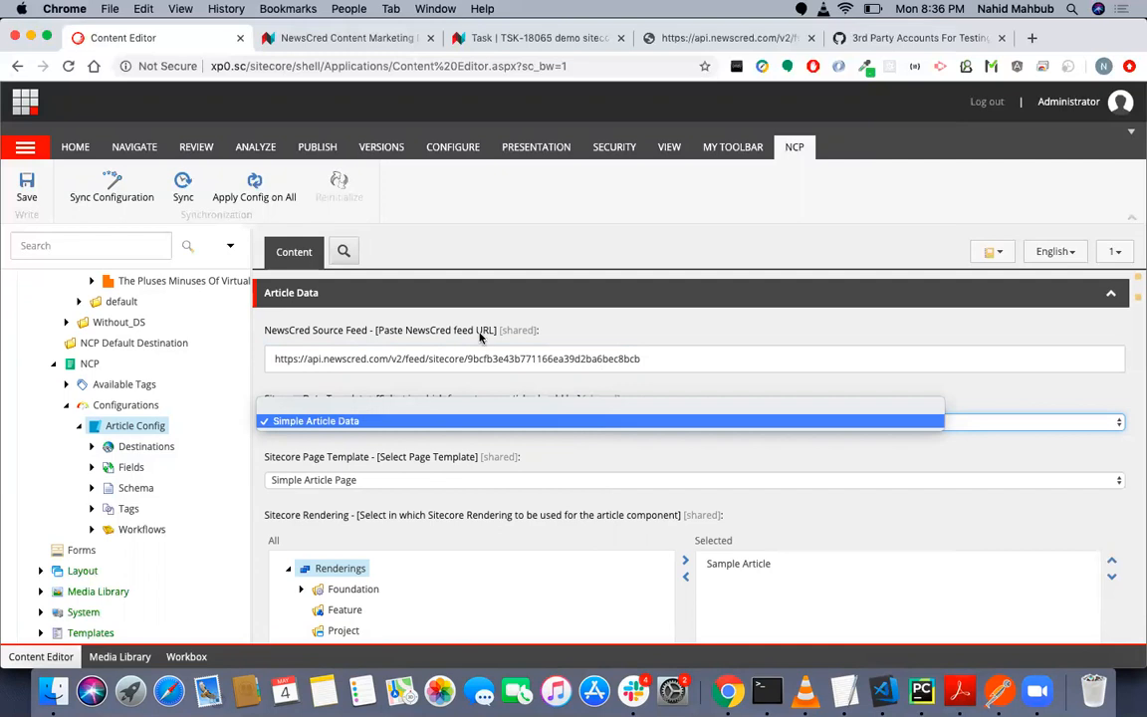
left_click(562, 389)
scroll(528, 497, "down", 1)
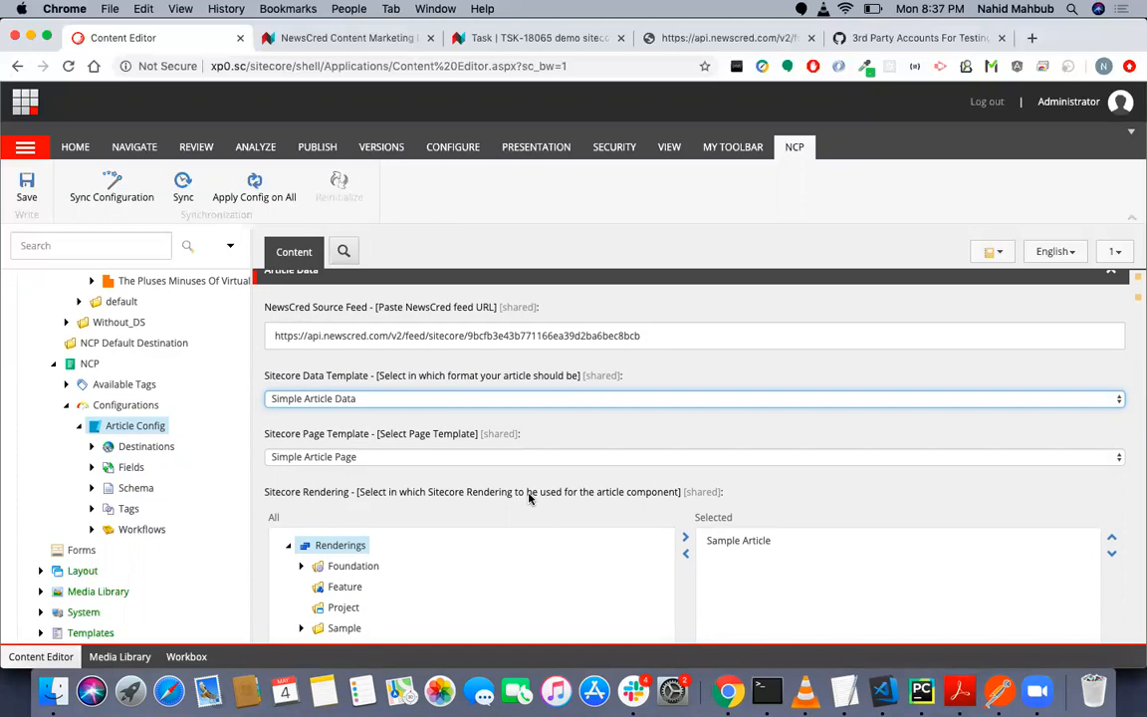
- Review the Sitecore Page Template, Sitecore Rendering and Placeholder Key settings of Article Config, highlighting the placeholder key value
scroll(530, 498, "down", 3)
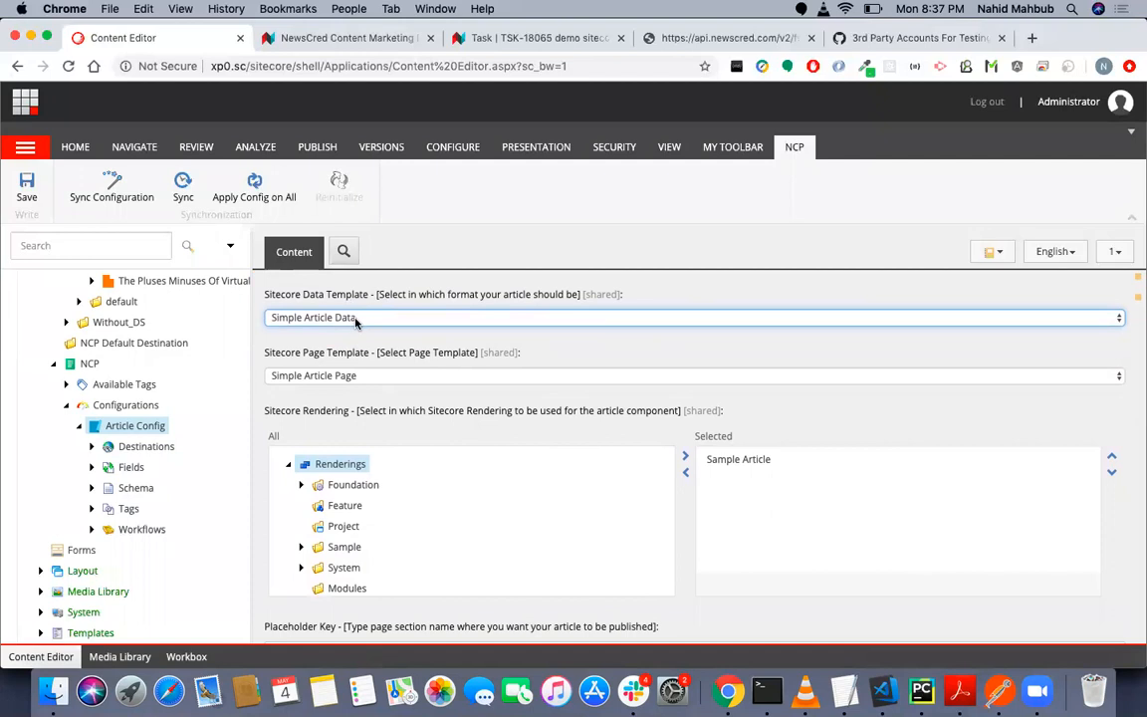
scroll(357, 398, "down", 5)
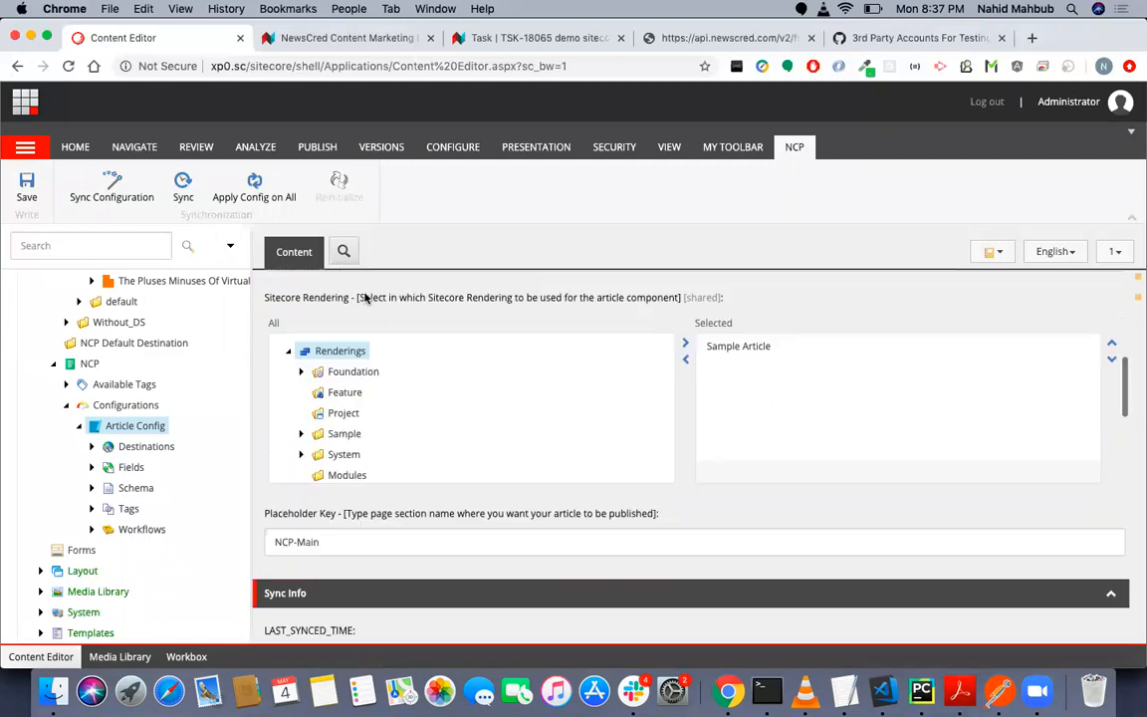
left_click(338, 490)
left_click_drag(338, 490, 244, 440)
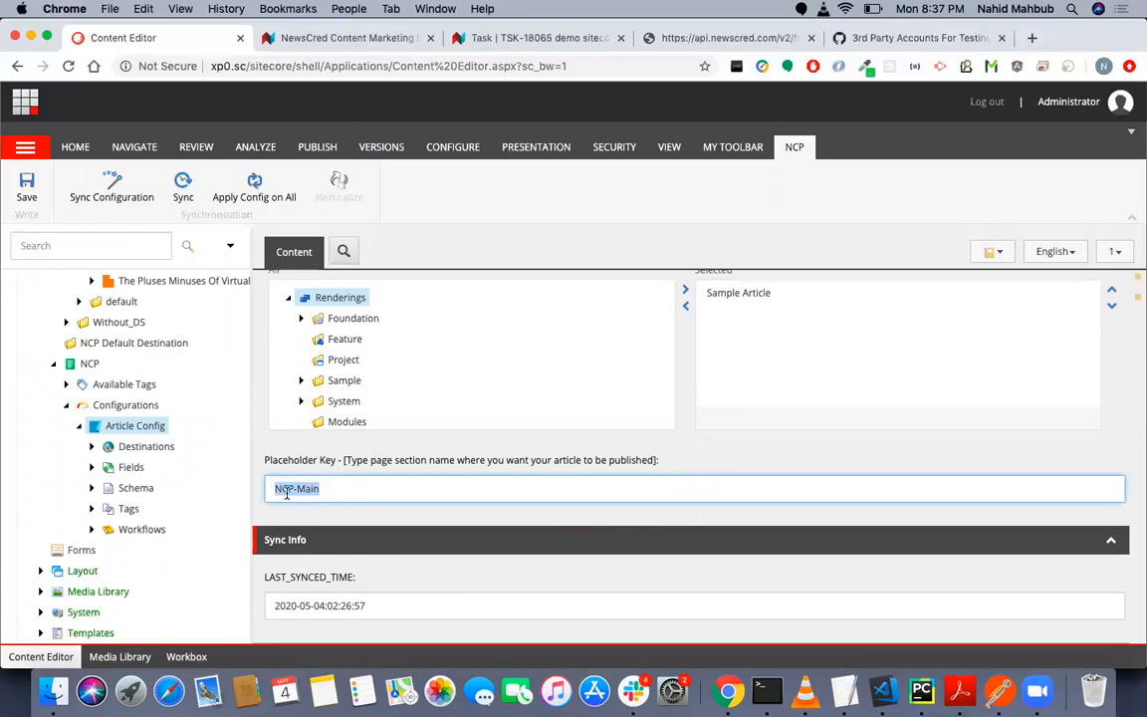
left_click(337, 488)
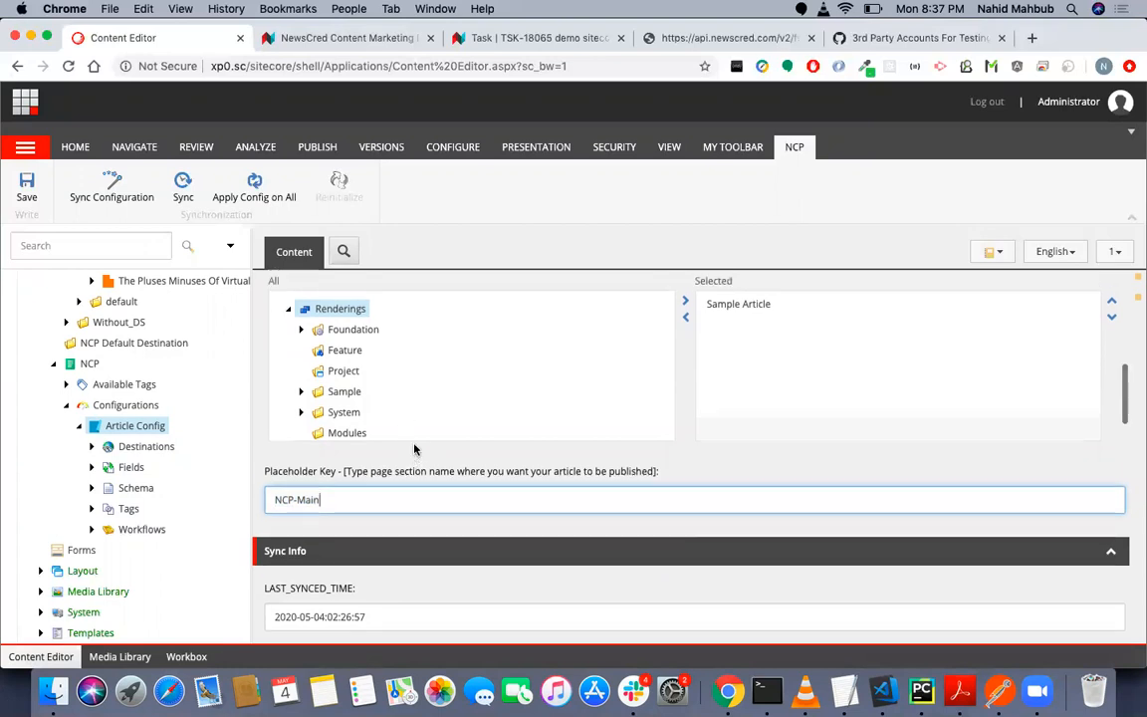
scroll(416, 448, "up", 3)
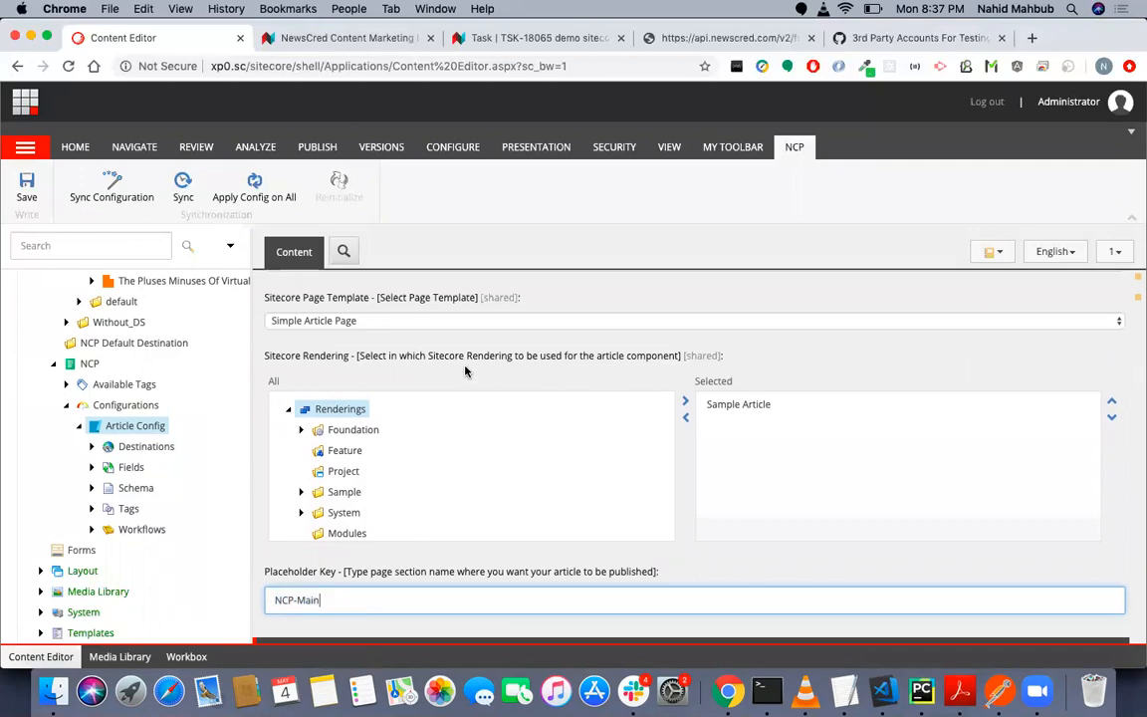
scroll(464, 370, "up", 2)
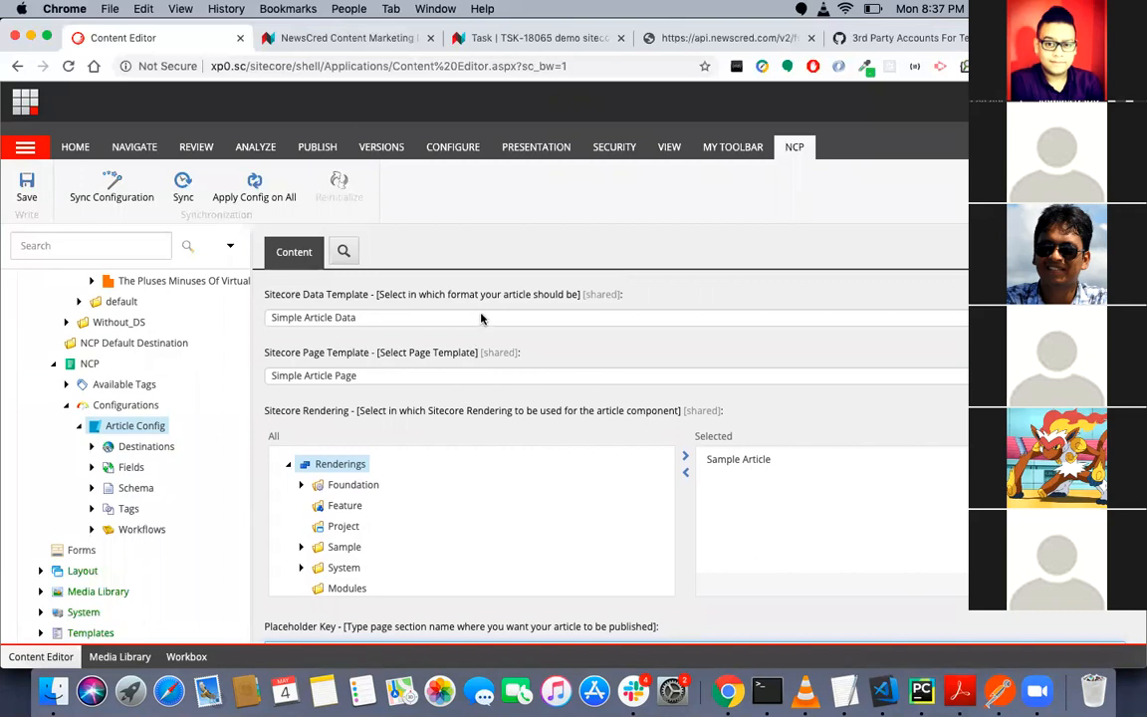
- Examine the Placeholder Key field of Article Config, then review its Article Data settings back up to the NewsCred Source Feed
scroll(481, 418, "down", 2)
left_click(387, 571)
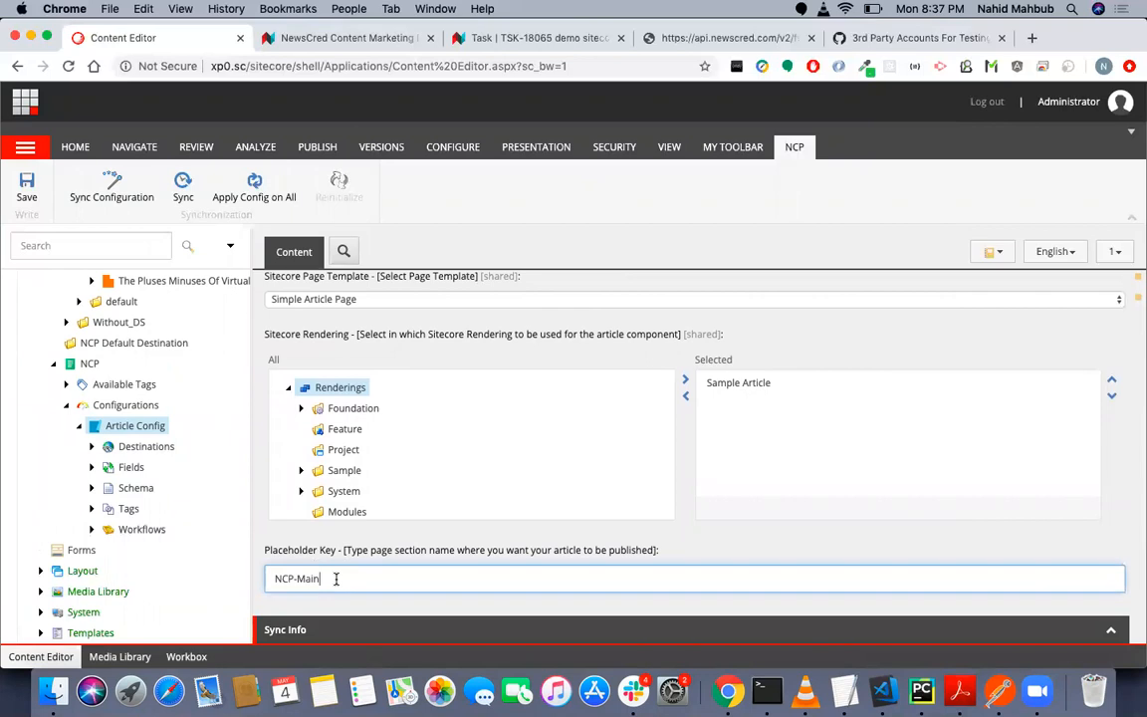
scroll(336, 579, "down", 2)
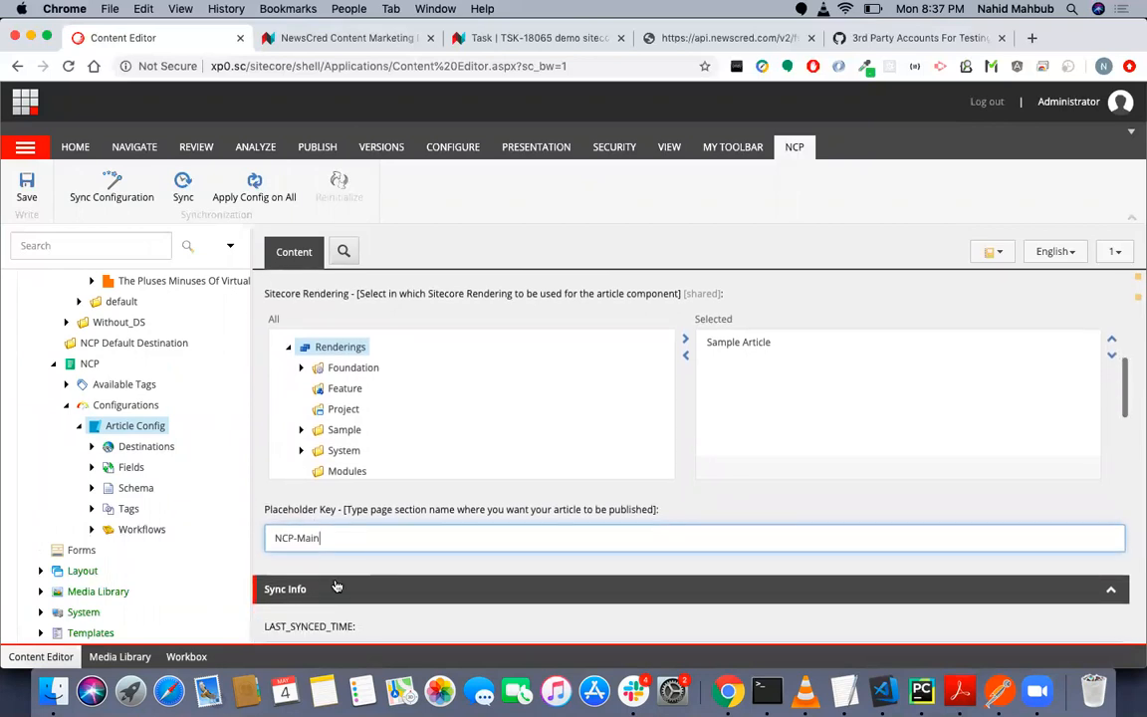
scroll(379, 439, "up", 1)
scroll(380, 438, "up", 4)
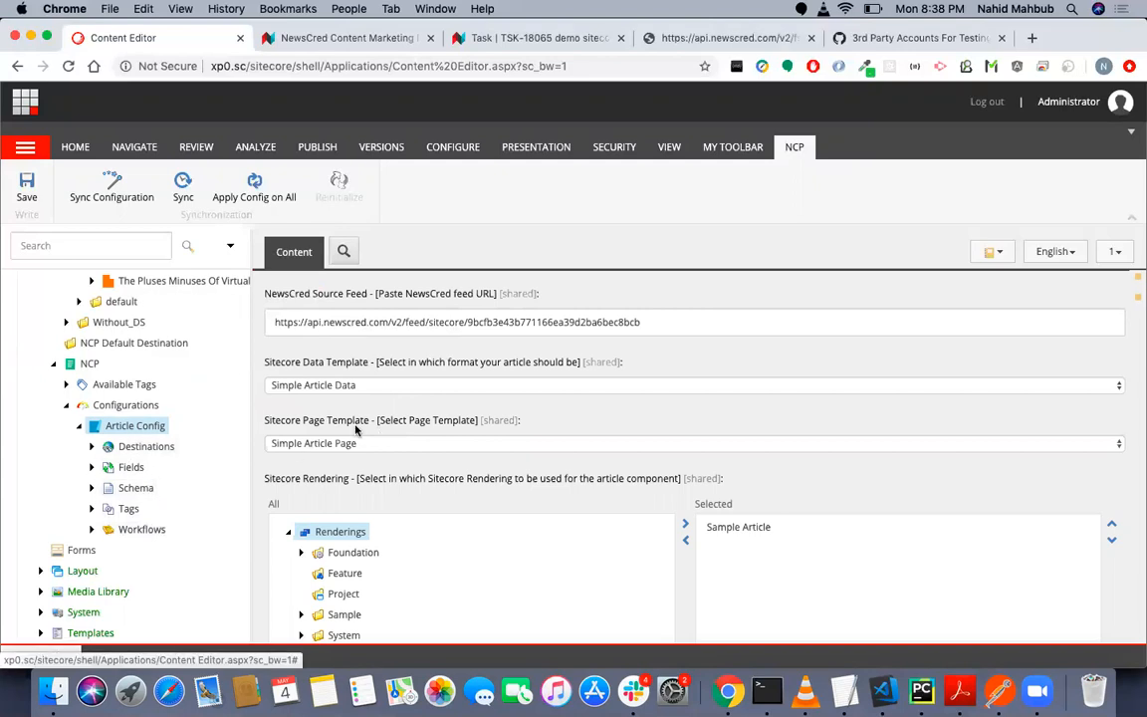
scroll(356, 433, "up", 2)
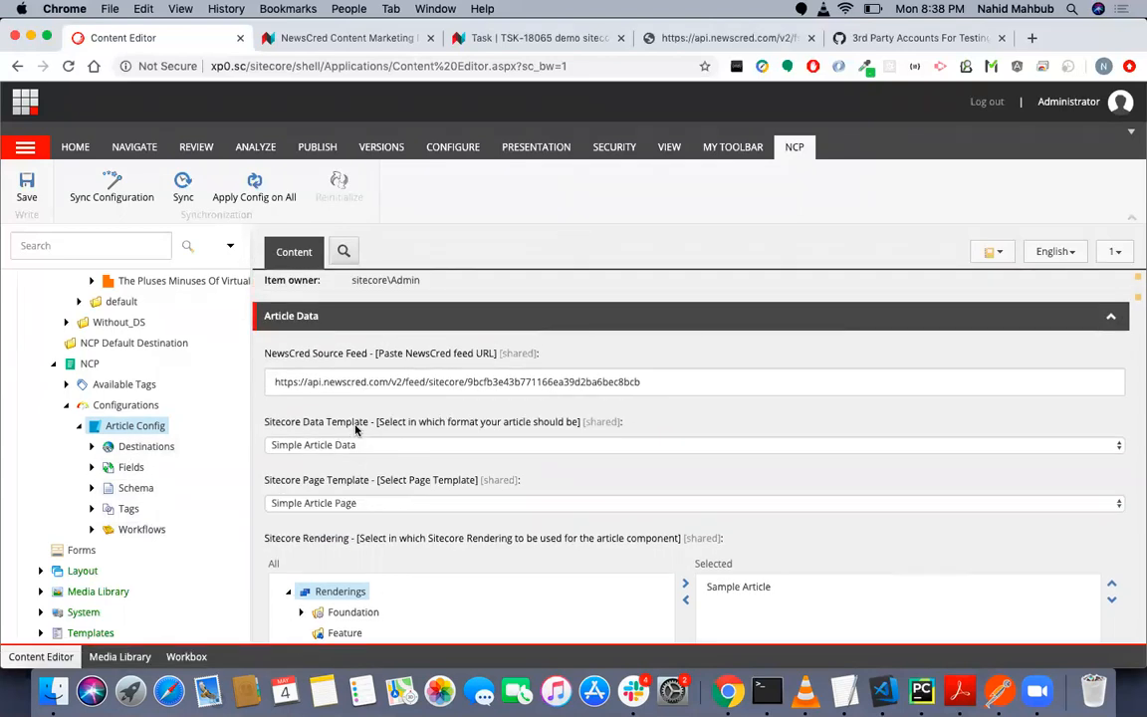
scroll(355, 429, "up", 1)
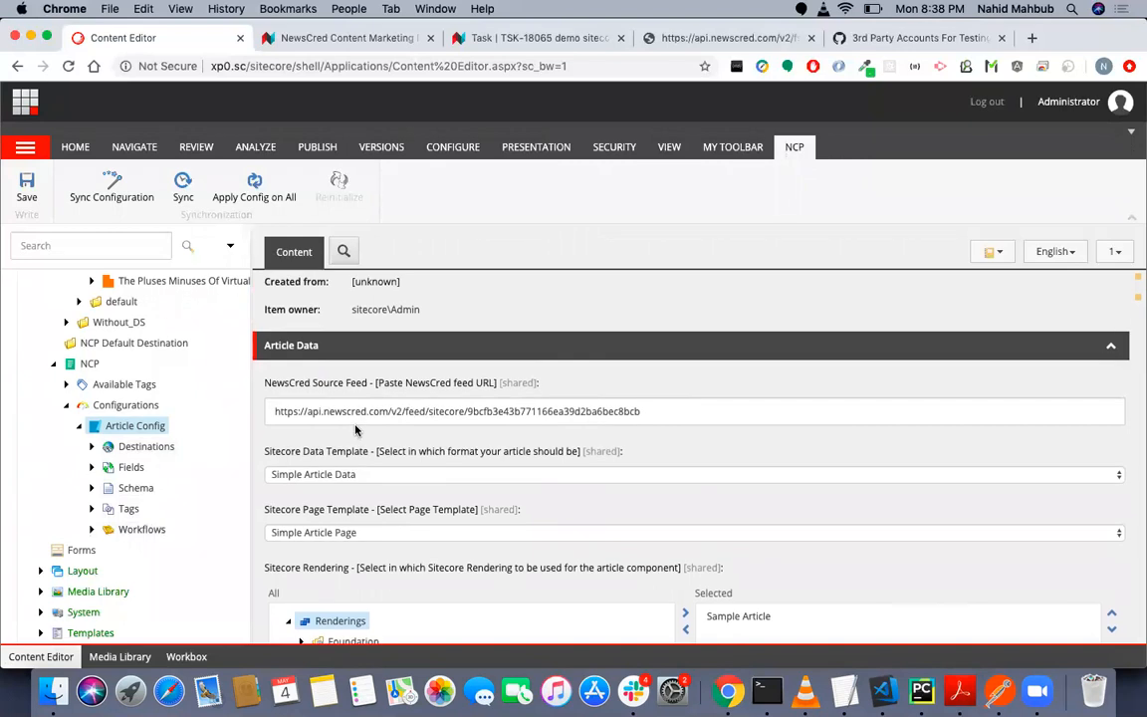
- Check the Sitecore Data Template options, keeping Simple Article Data, and look through the renderings available for the article component
scroll(374, 438, "down", 5)
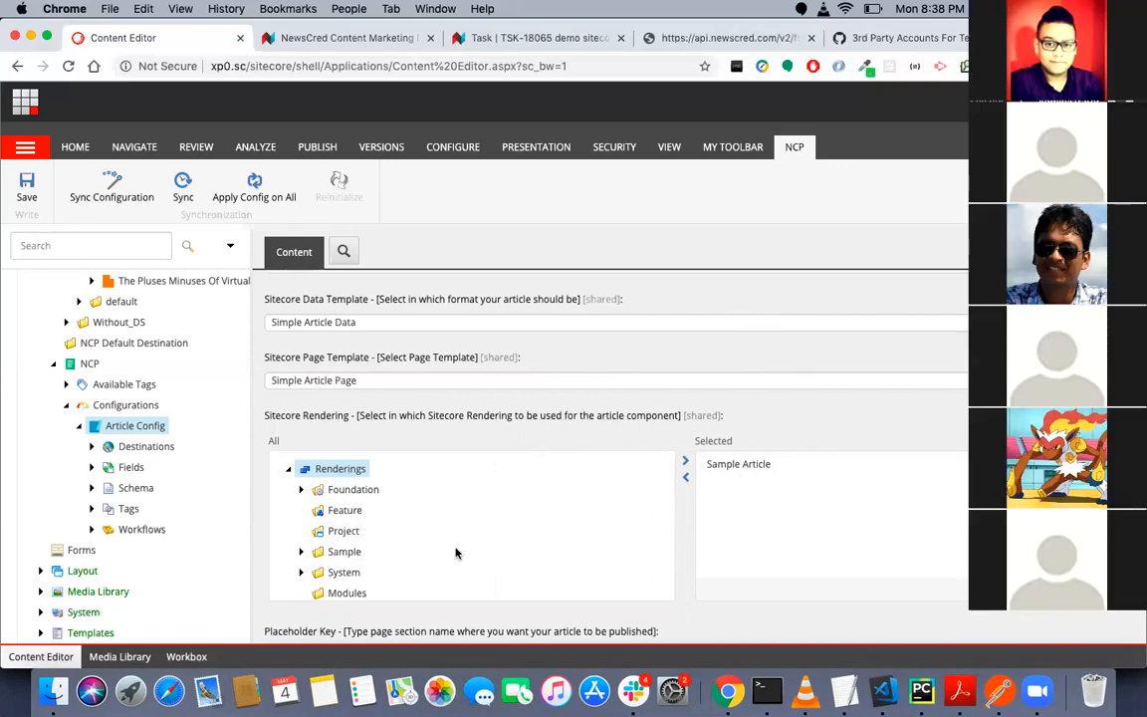
left_click(337, 330)
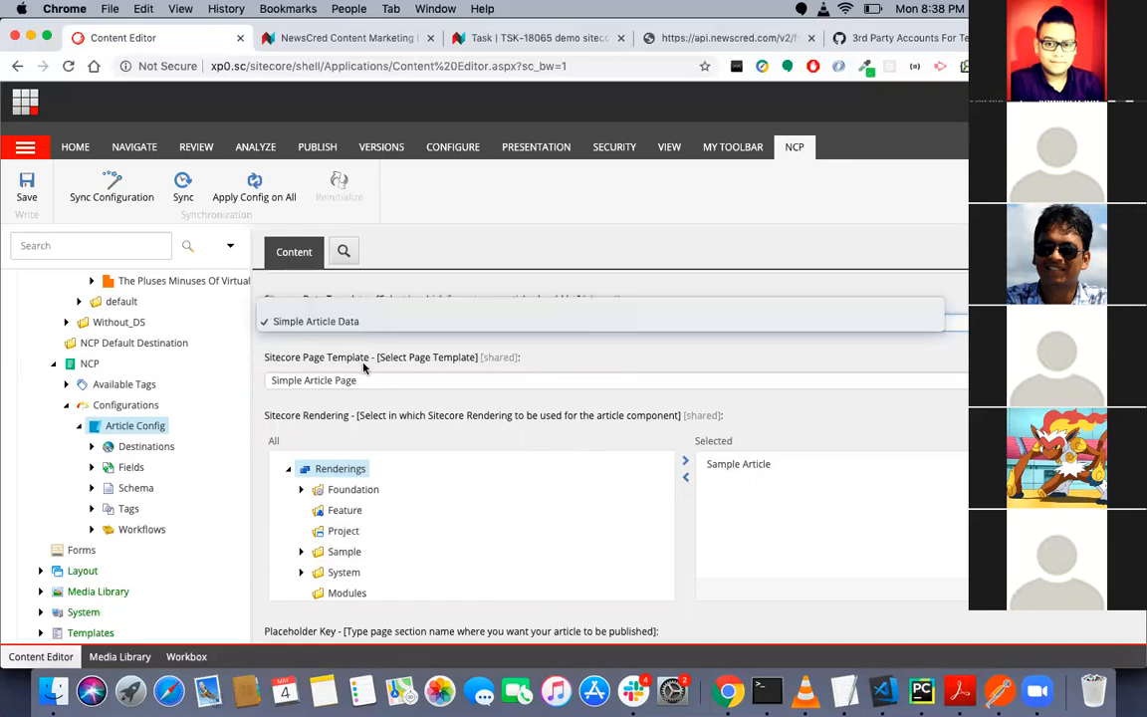
left_click(331, 331)
scroll(383, 374, "down", 1)
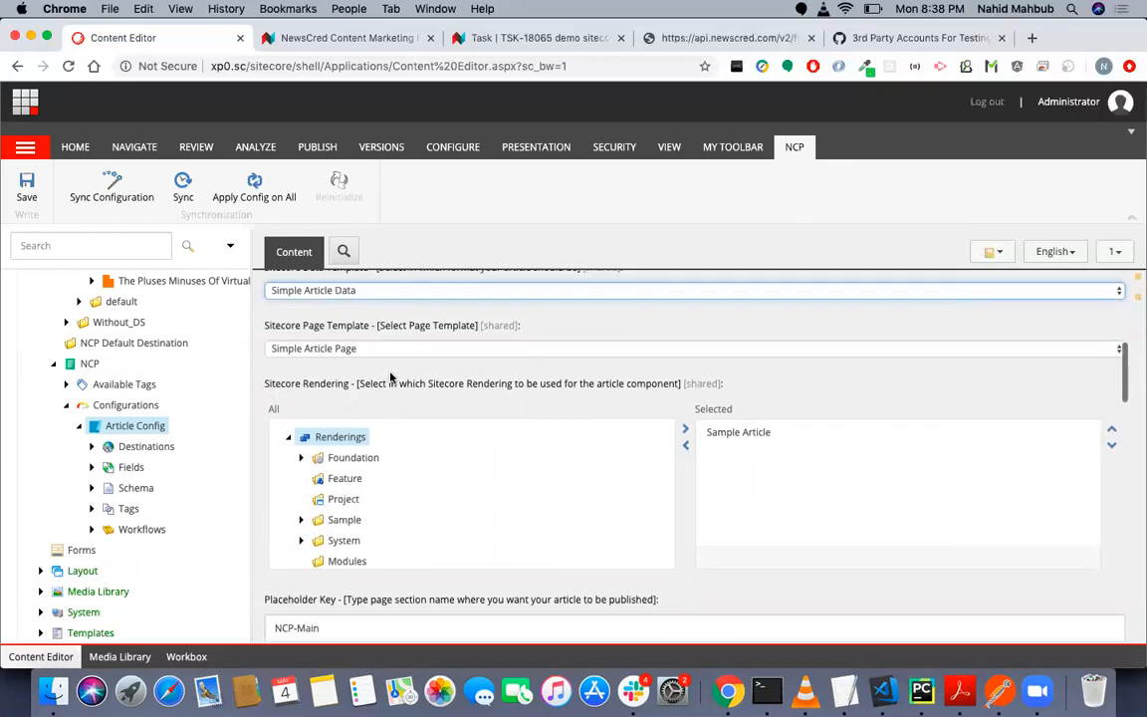
scroll(390, 376, "up", 1)
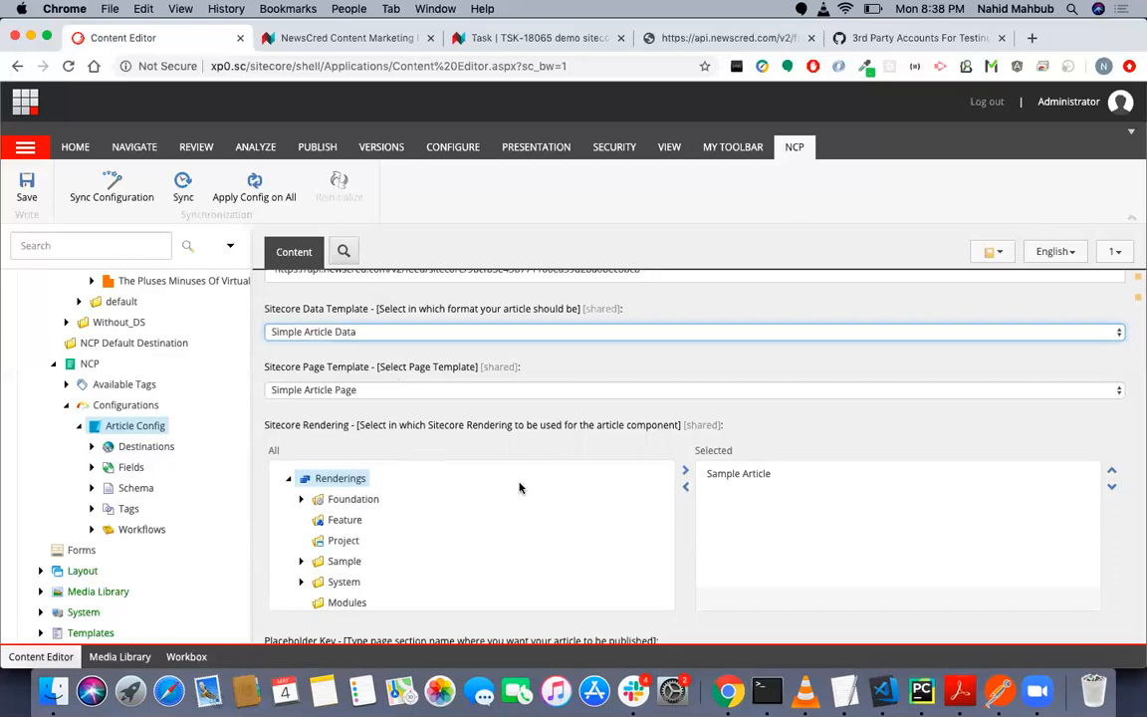
scroll(596, 507, "down", 1)
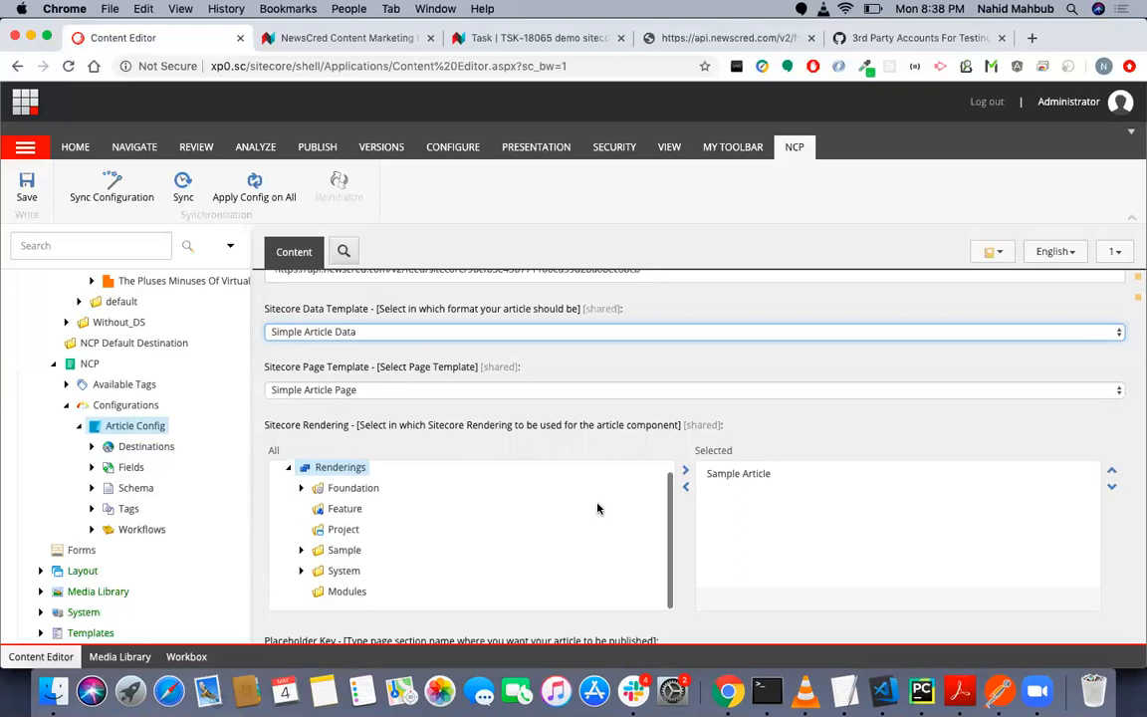
- Examine the Placeholder Key and Sync Info of Article Config, and look over the Website category folders in the content tree
scroll(618, 438, "down", 5)
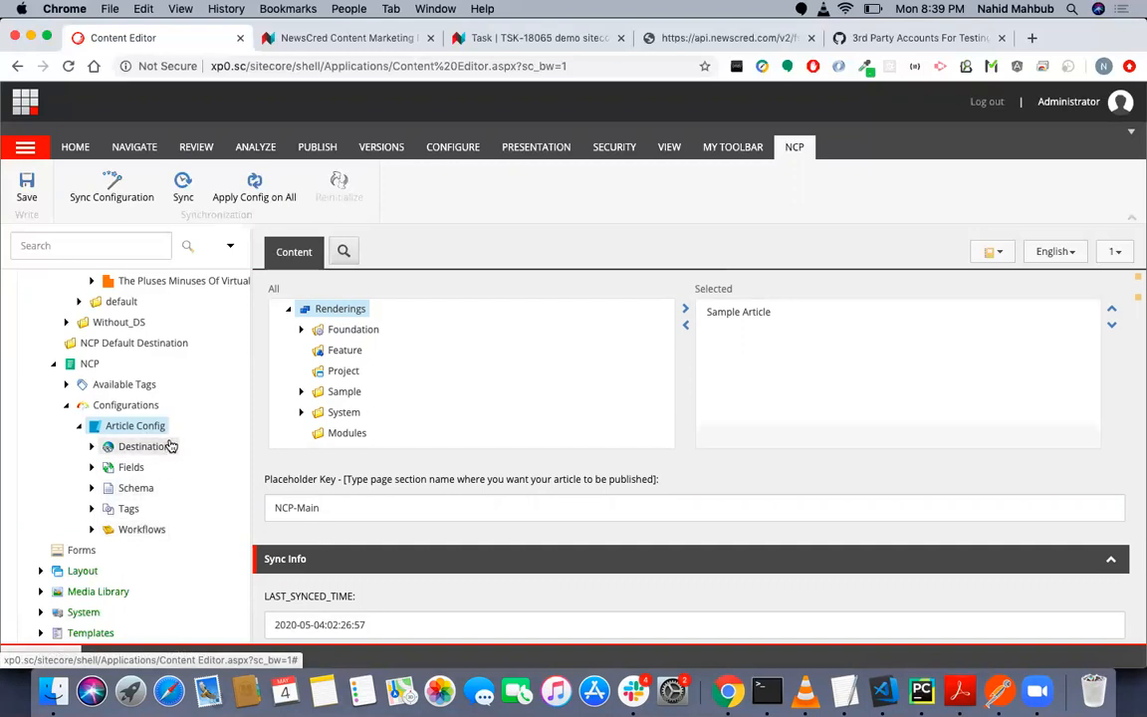
scroll(189, 404, "up", 5)
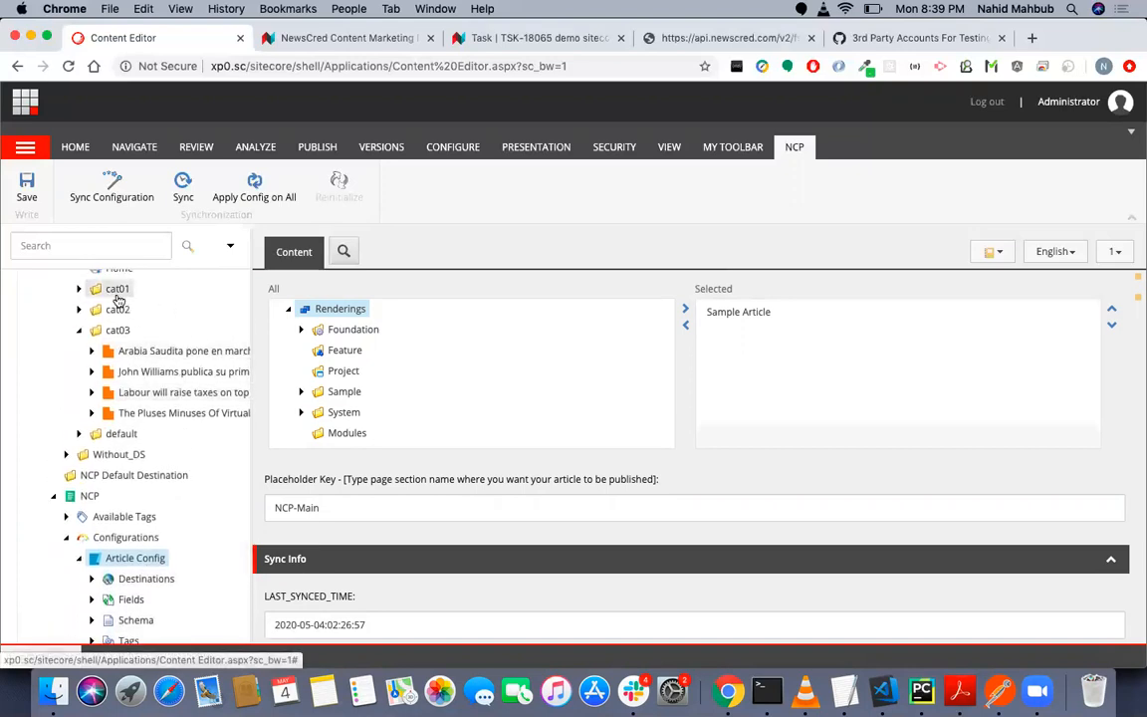
scroll(124, 381, "up", 1)
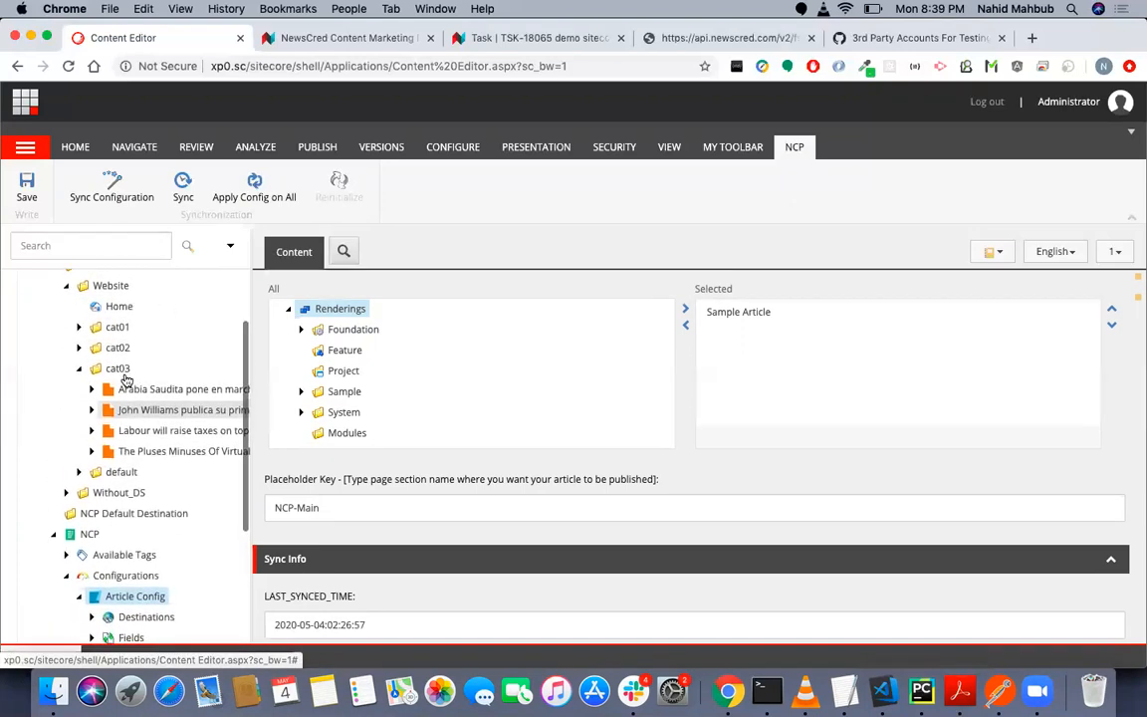
scroll(123, 381, "down", 5)
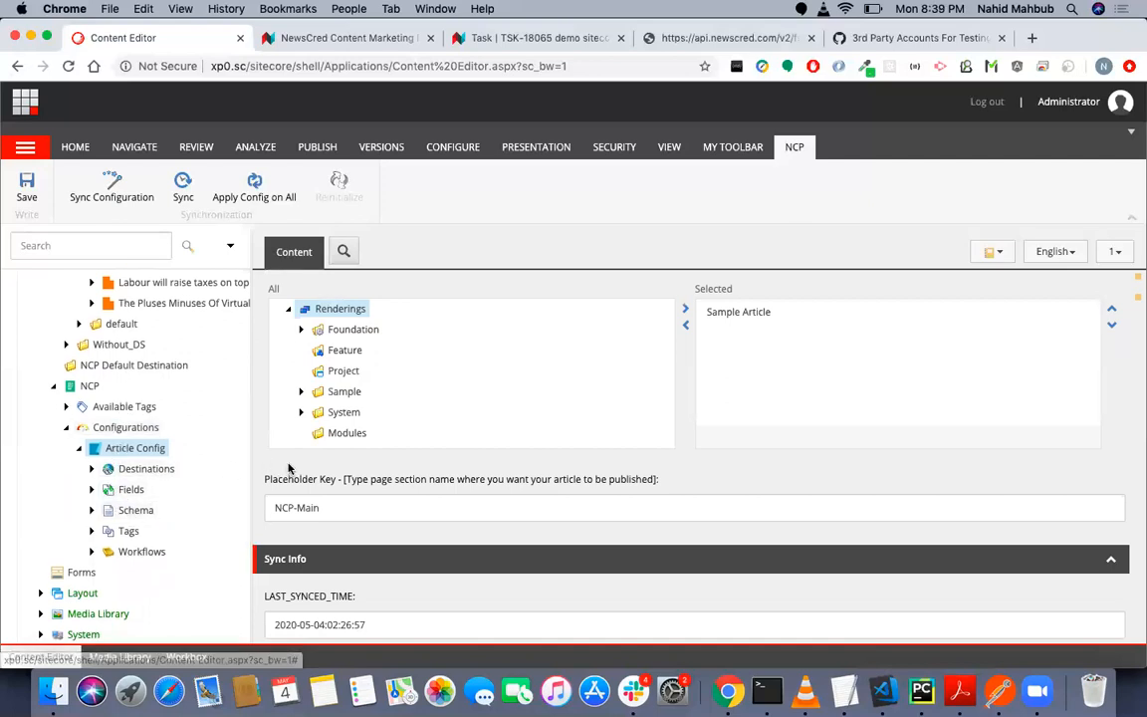
scroll(288, 467, "up", 2)
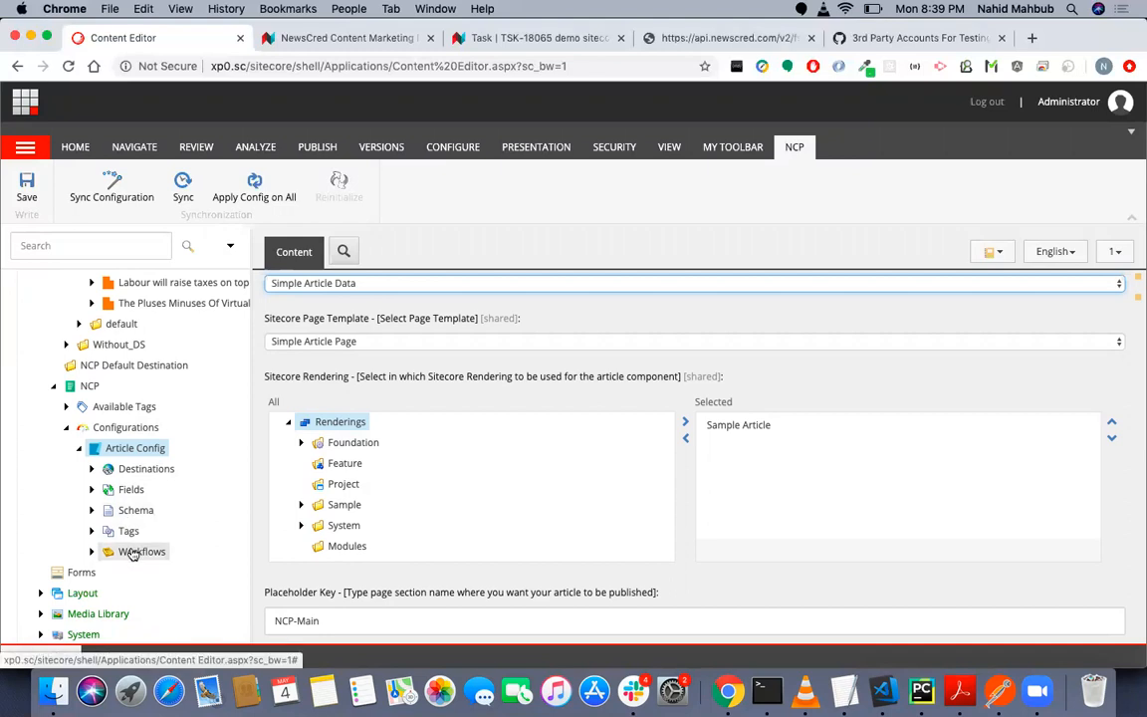
scroll(132, 554, "down", 1)
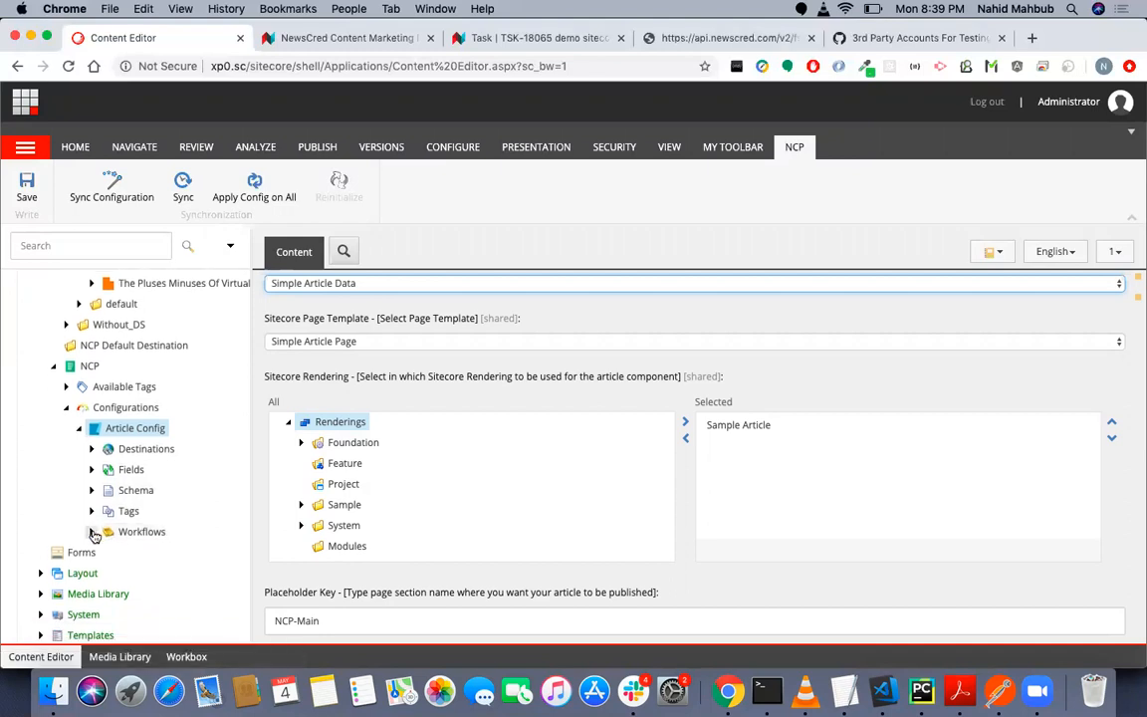
- Open the Author mapping under Article Config's Fields and check the options offered for its CMP Field
left_click(92, 470)
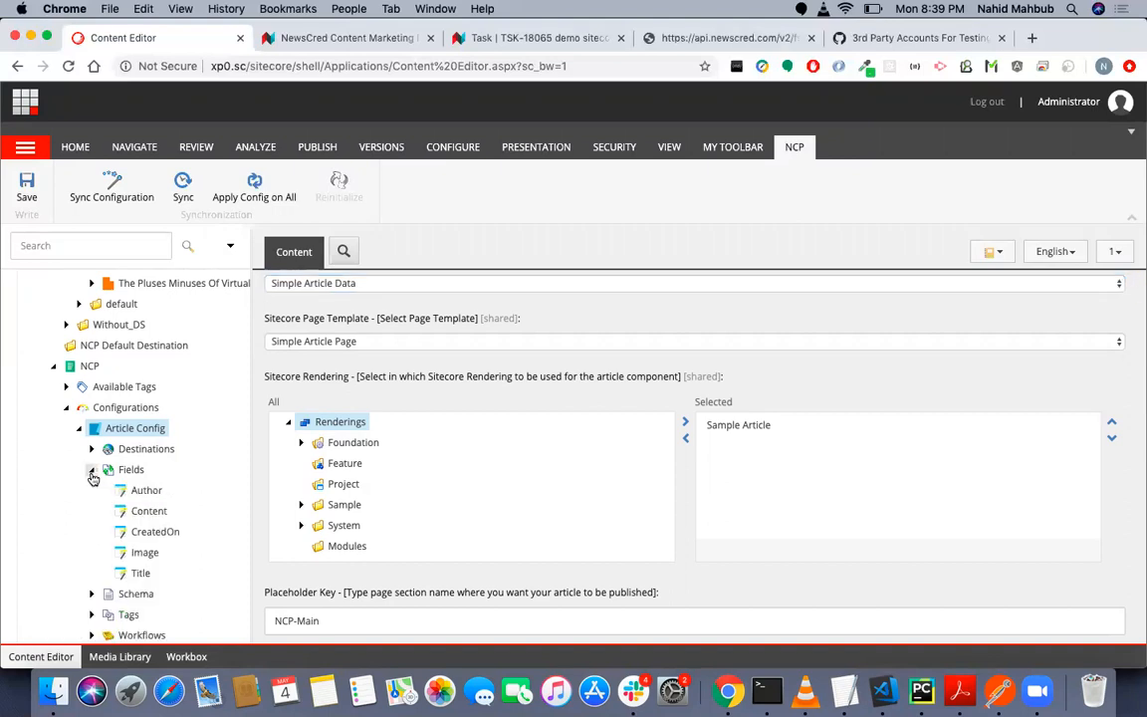
left_click(142, 492)
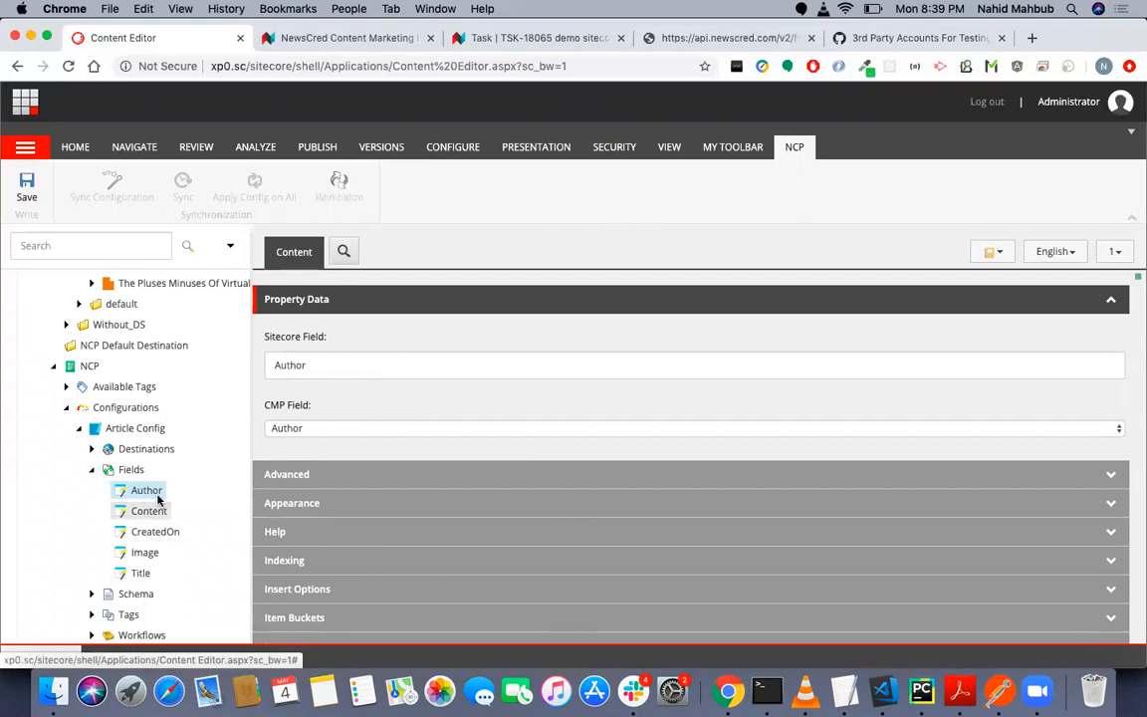
scroll(339, 413, "up", 2)
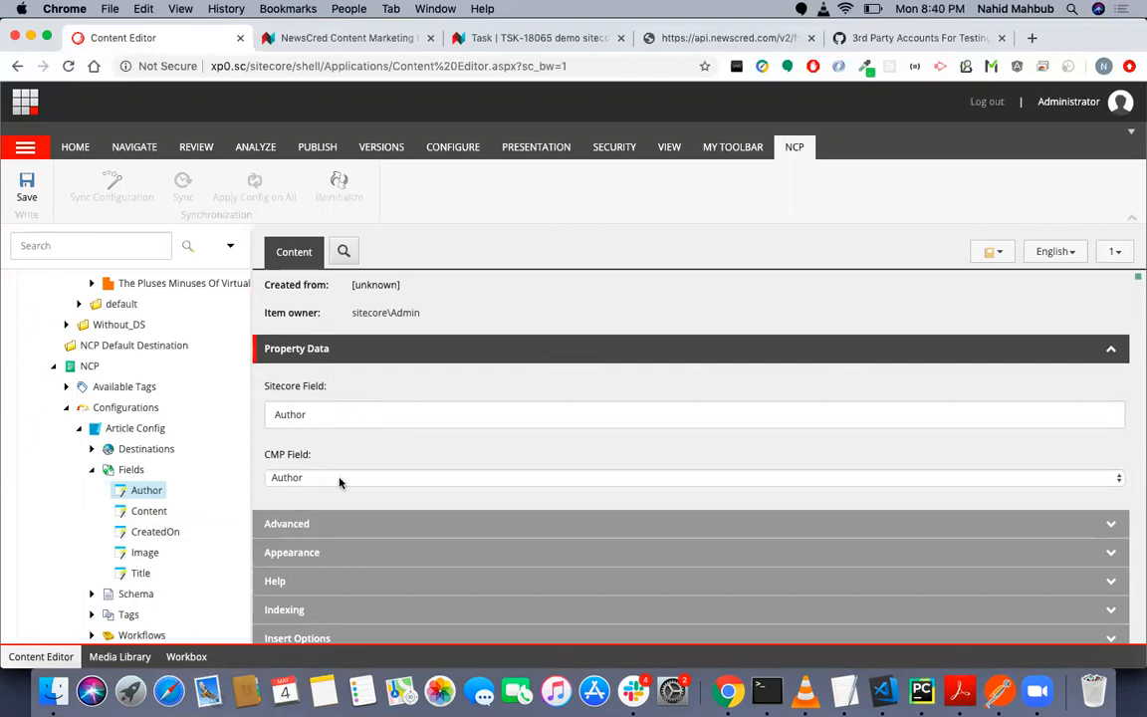
left_click(374, 413)
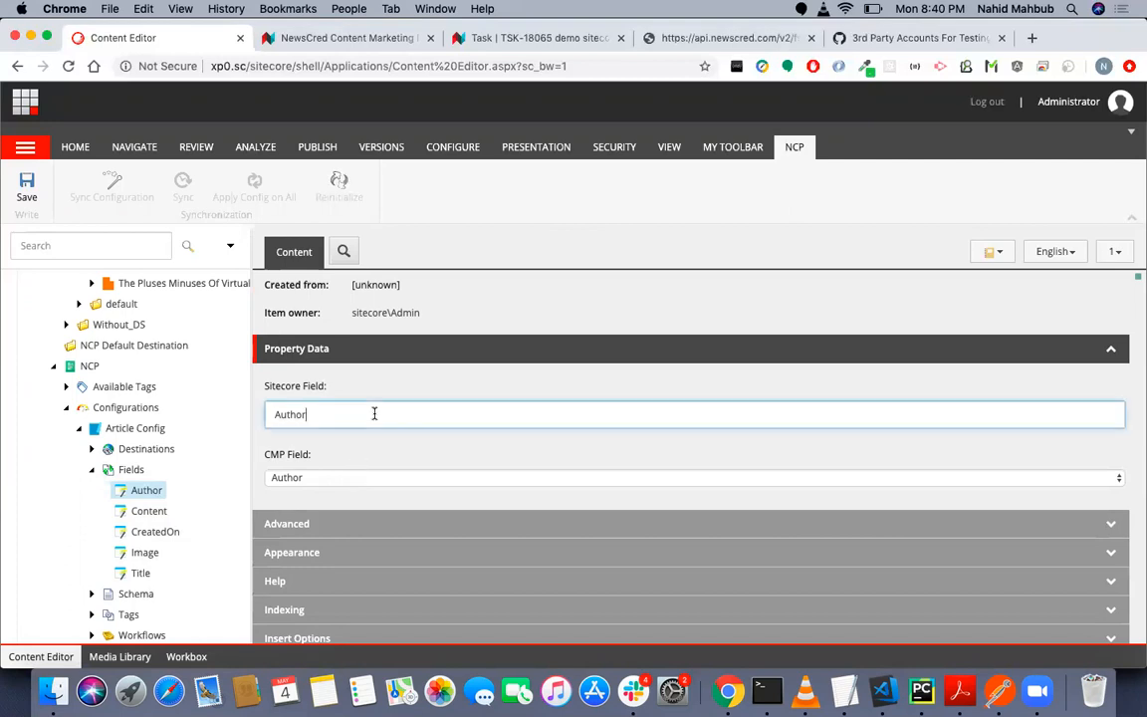
left_click(423, 477)
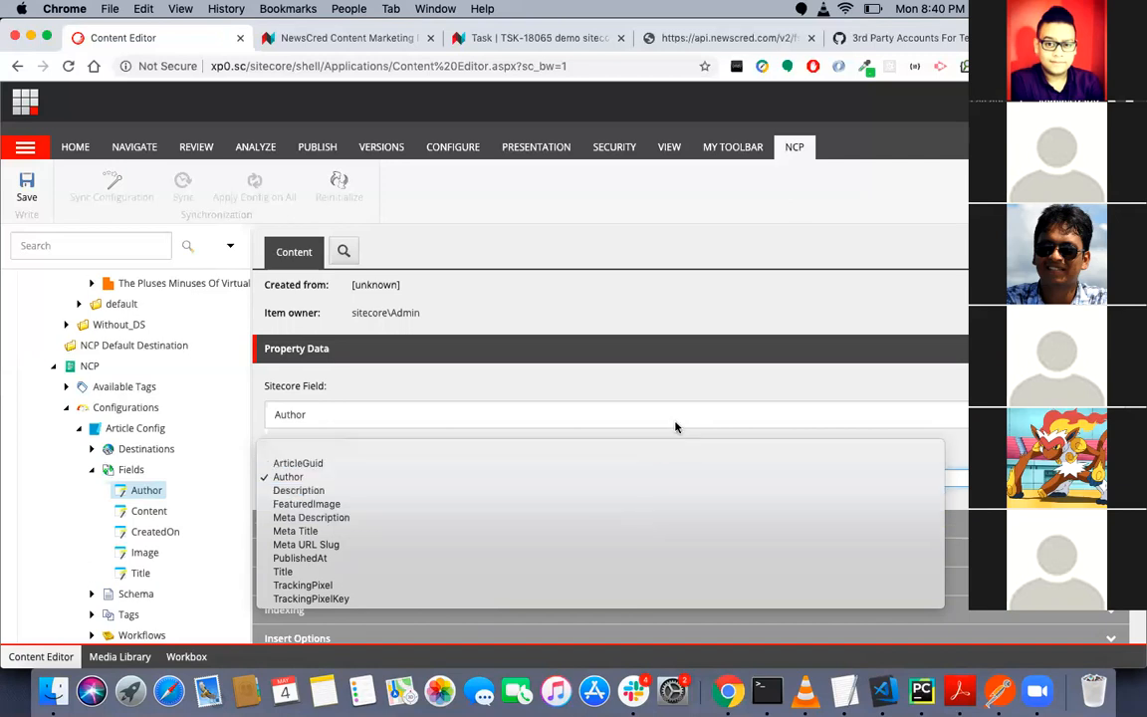
left_click(95, 449)
- Open destination_mapper under Article Config's Destinations and check the label values available for the Destination Mapper
left_click(93, 449)
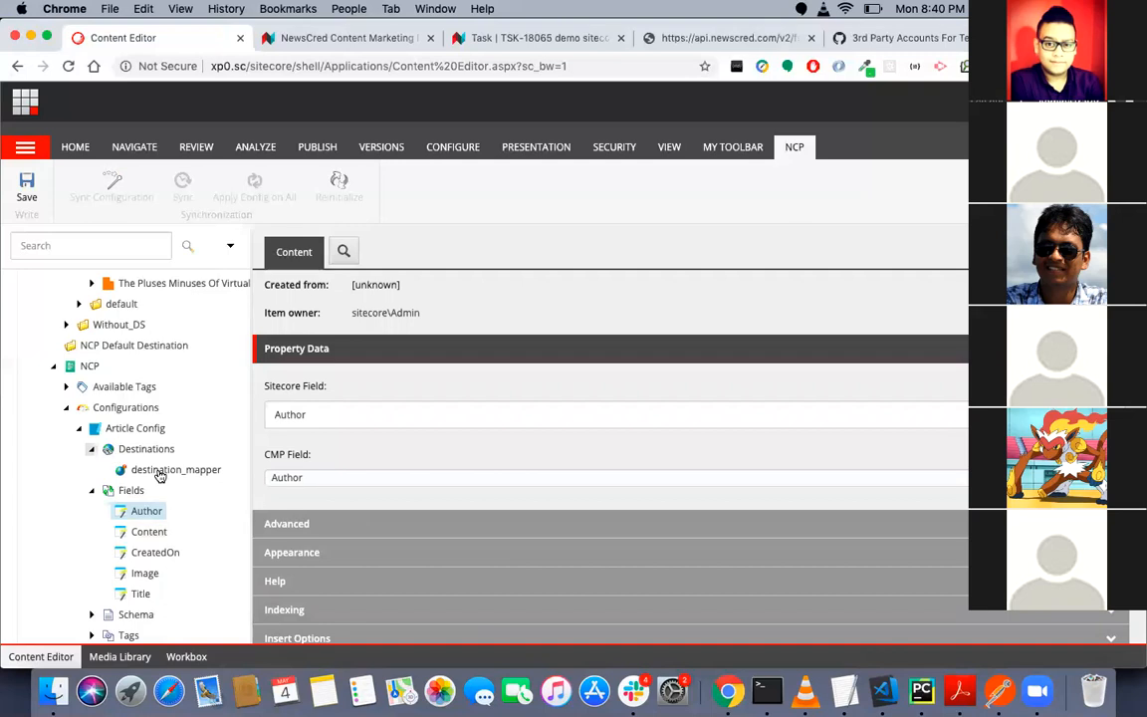
left_click(159, 474)
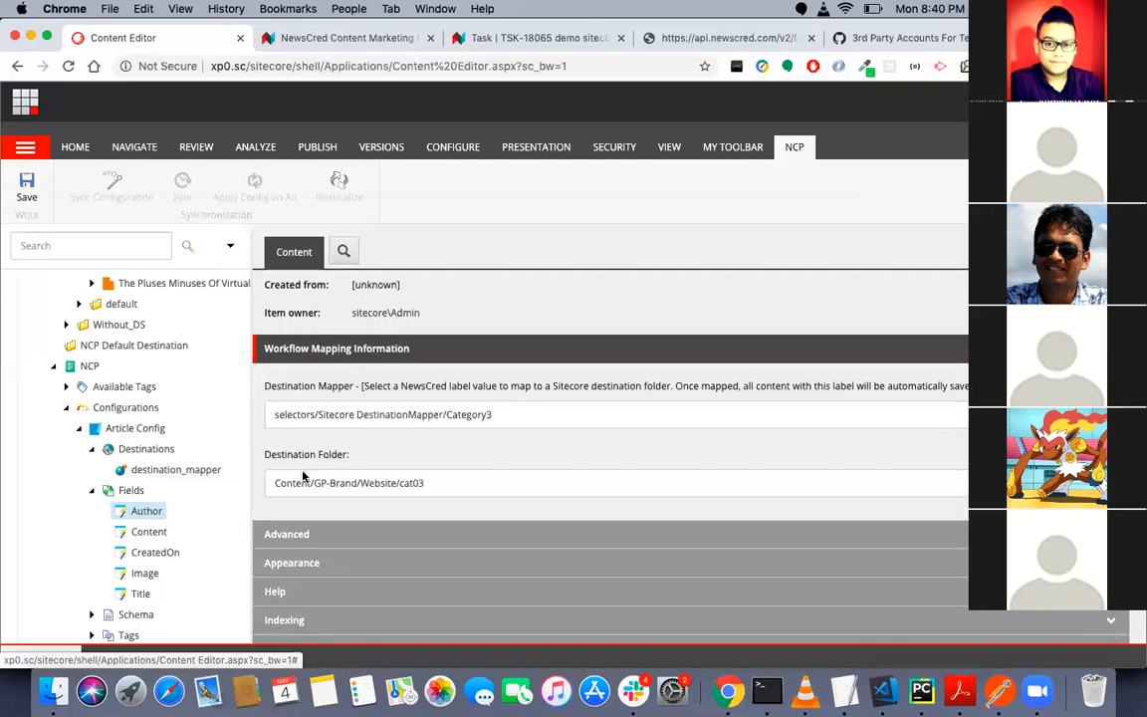
left_click(628, 414)
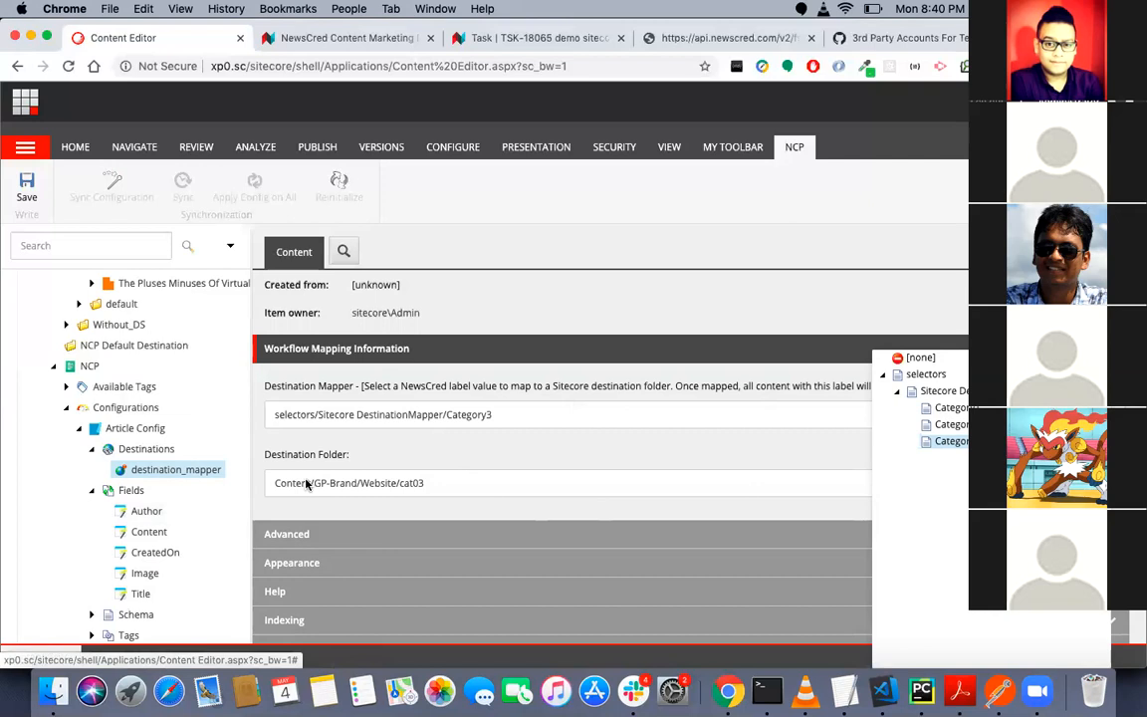
left_click(264, 514)
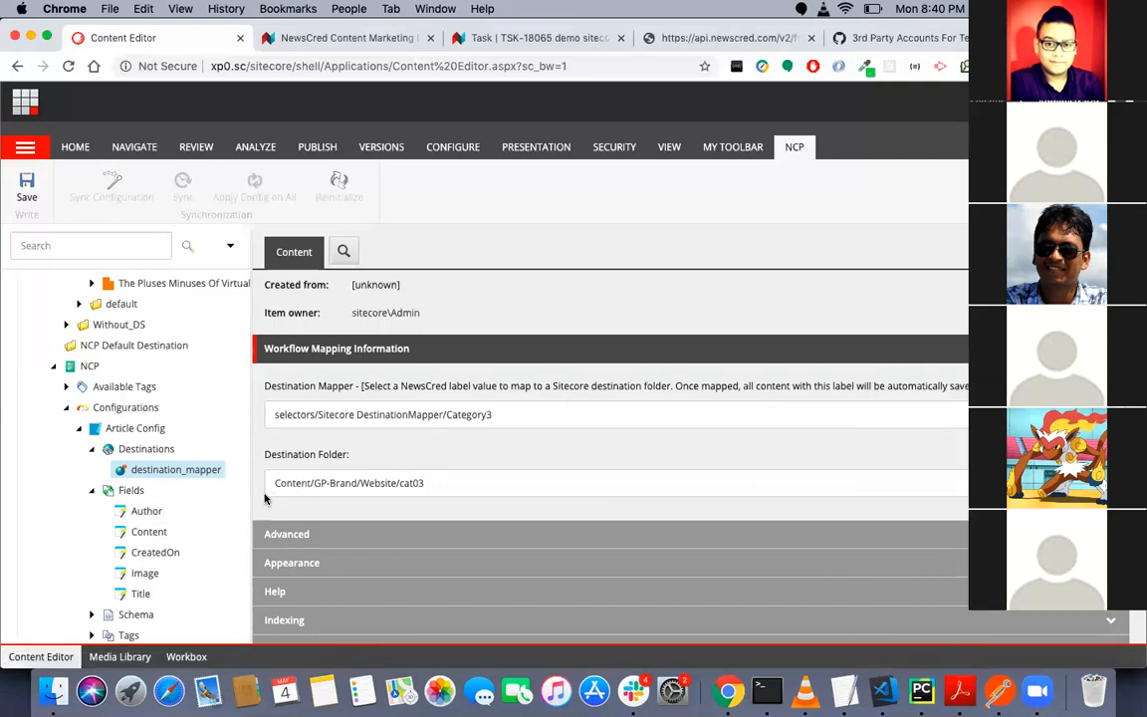
- Open workflow_mapper under Article Config's Workflows and check the options for its Workflow Item and CMP Field
scroll(264, 514, "down", 2)
scroll(100, 538, "down", 3)
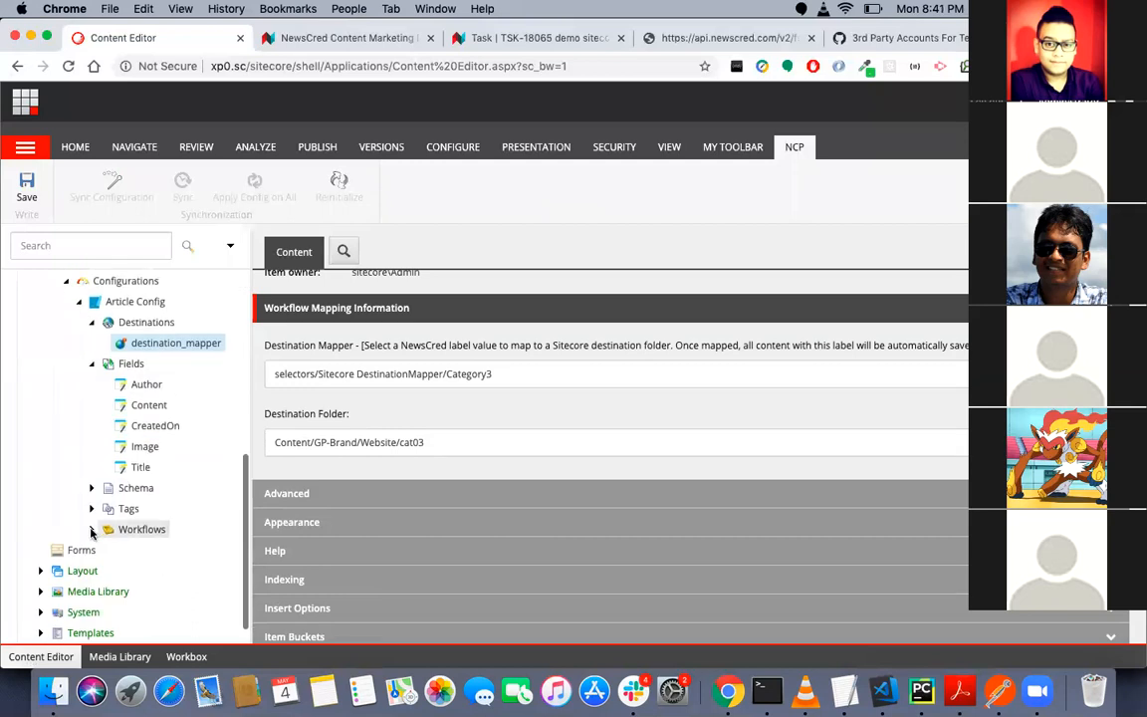
left_click(93, 529)
left_click(140, 554)
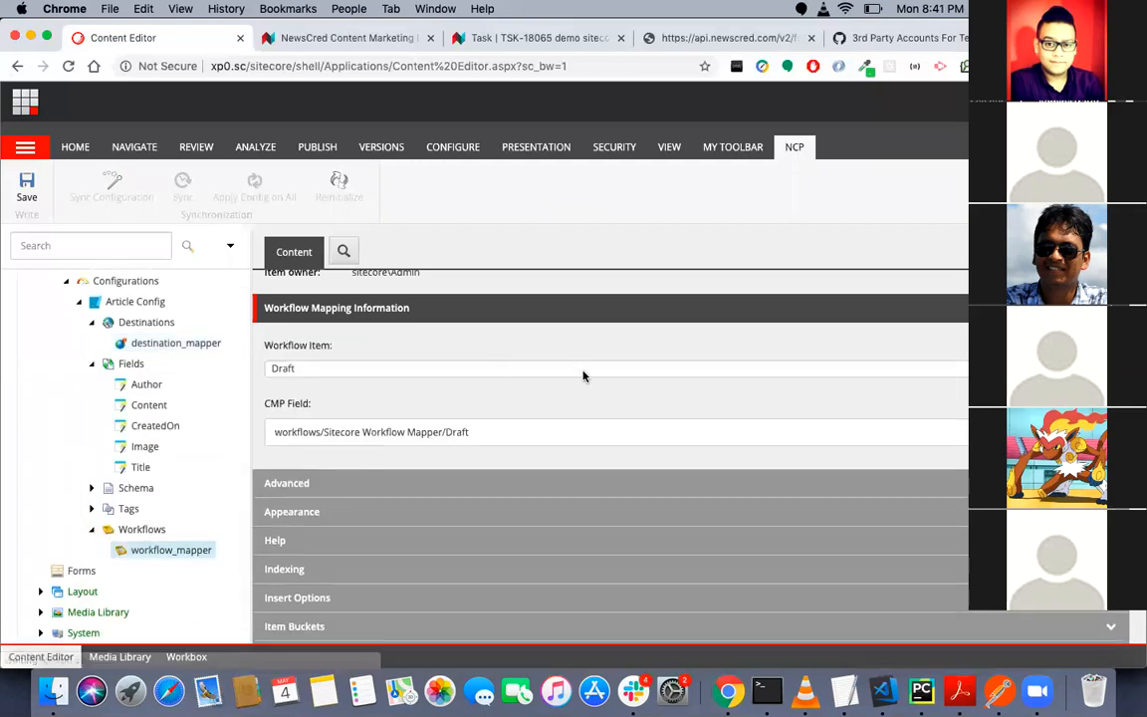
left_click(584, 375)
key("Escape")
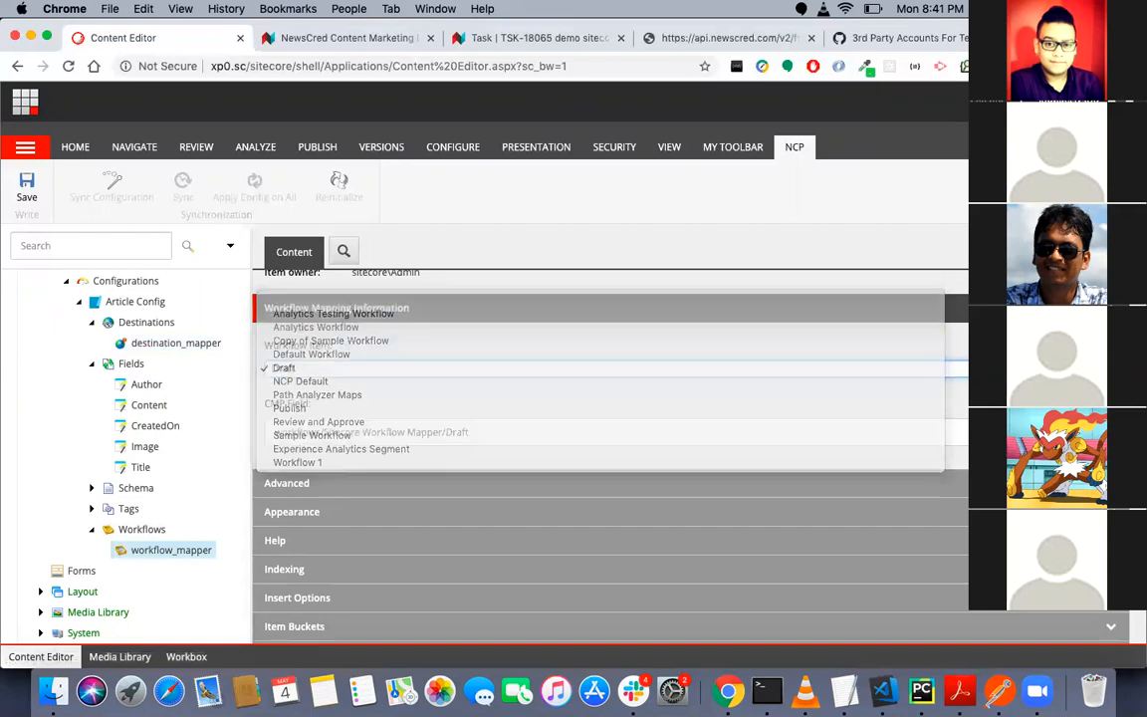
left_click(1099, 432)
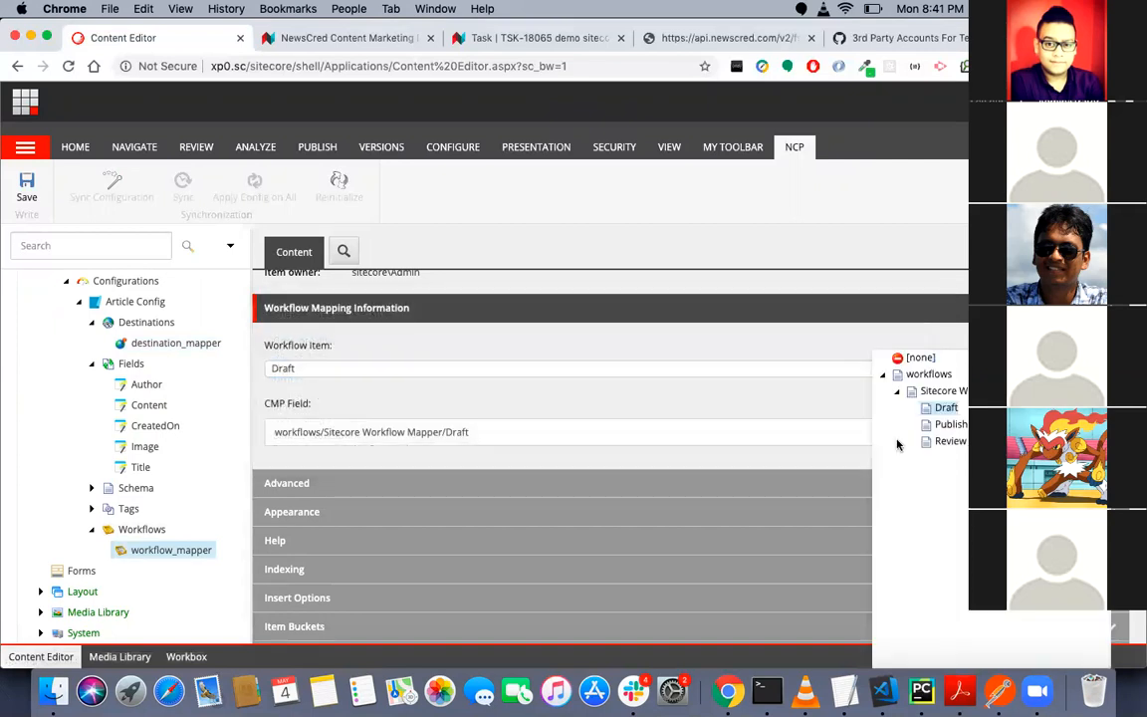
left_click(748, 408)
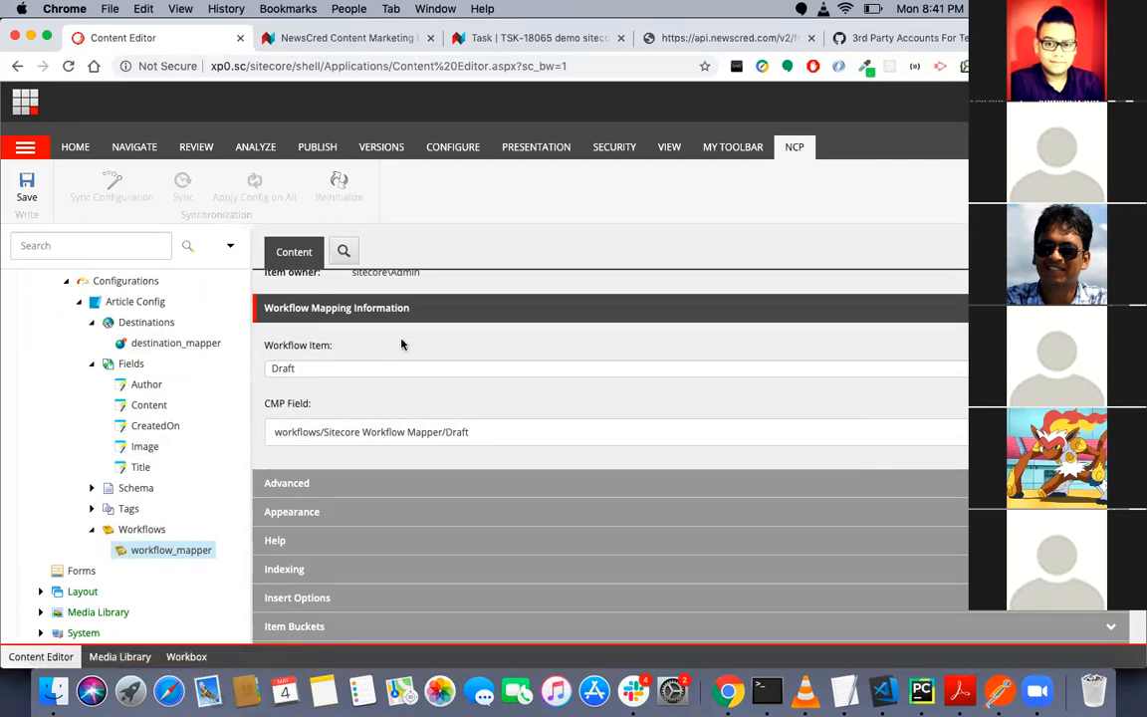
- Review the item details of workflow_mapper, including its item path and template, and look back over the NCP configuration tree
scroll(402, 344, "up", 2)
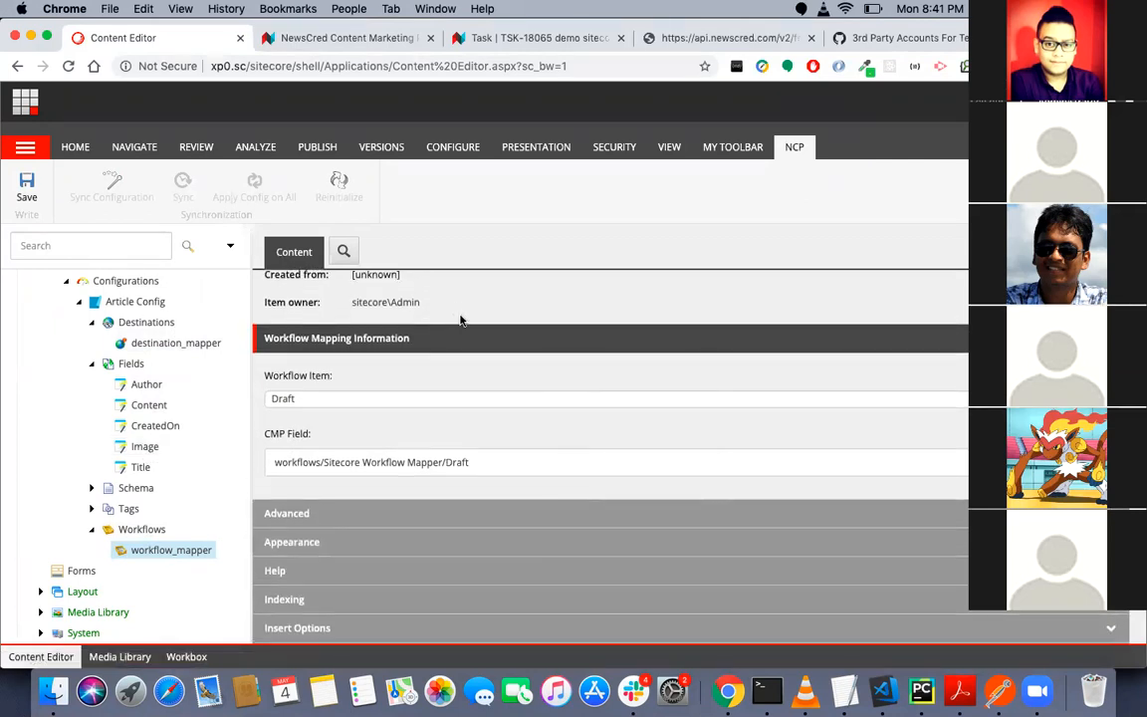
scroll(463, 327, "up", 2)
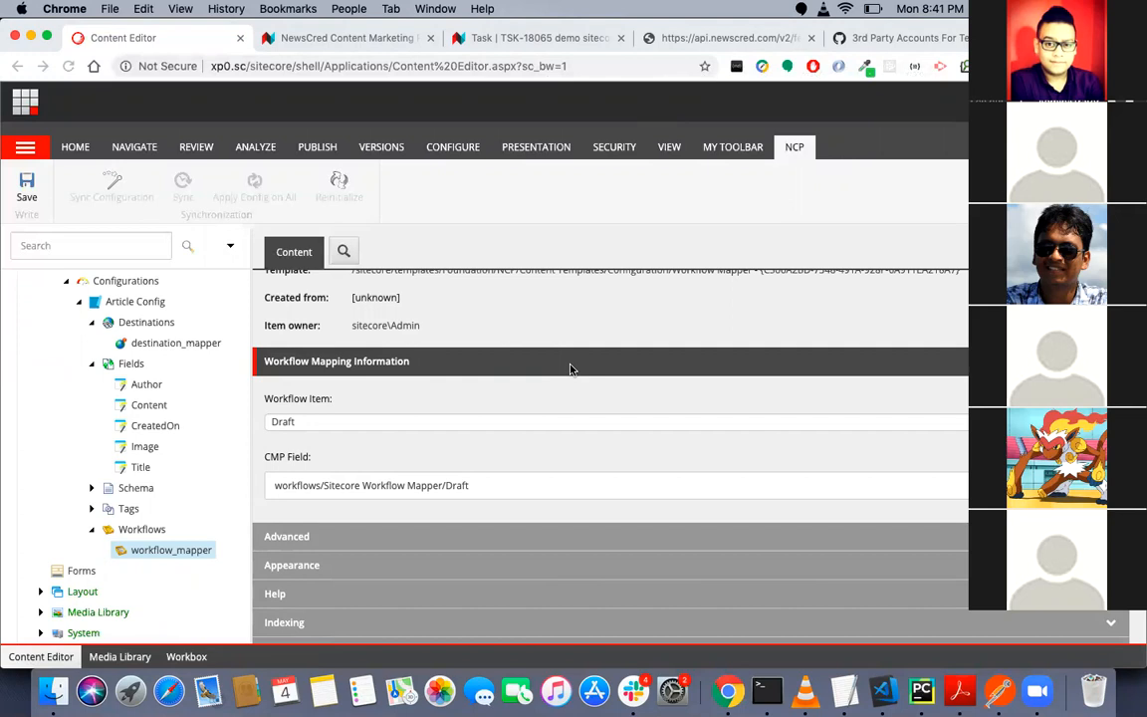
scroll(569, 368, "up", 1)
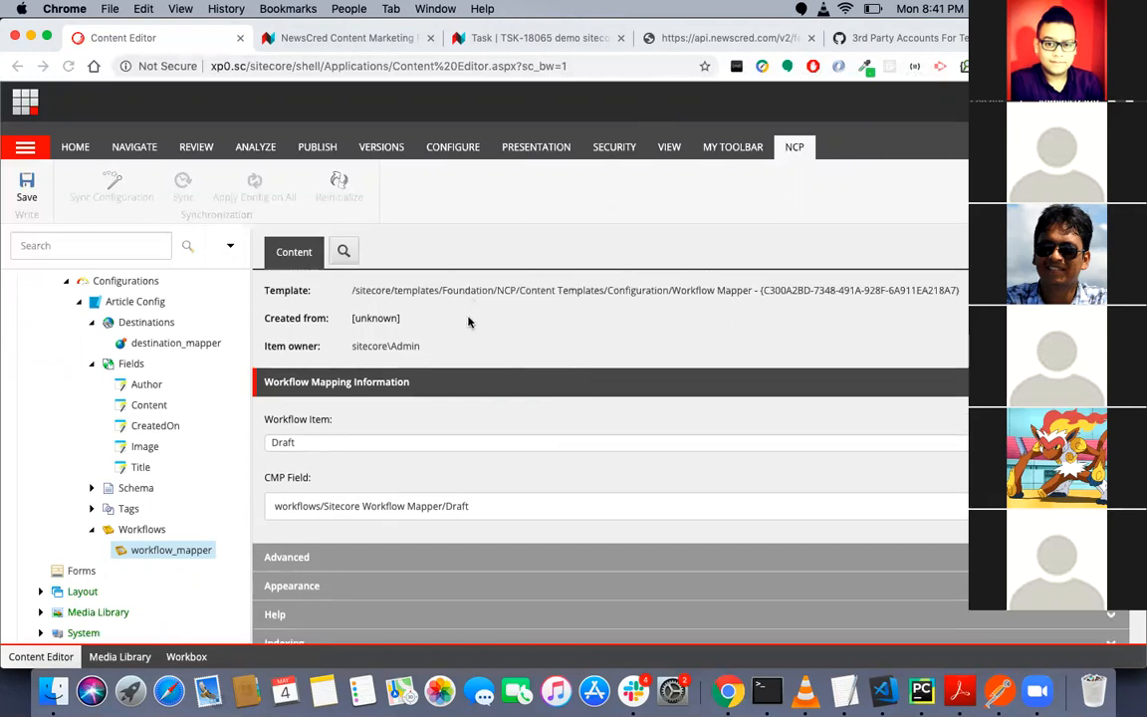
scroll(468, 321, "up", 4)
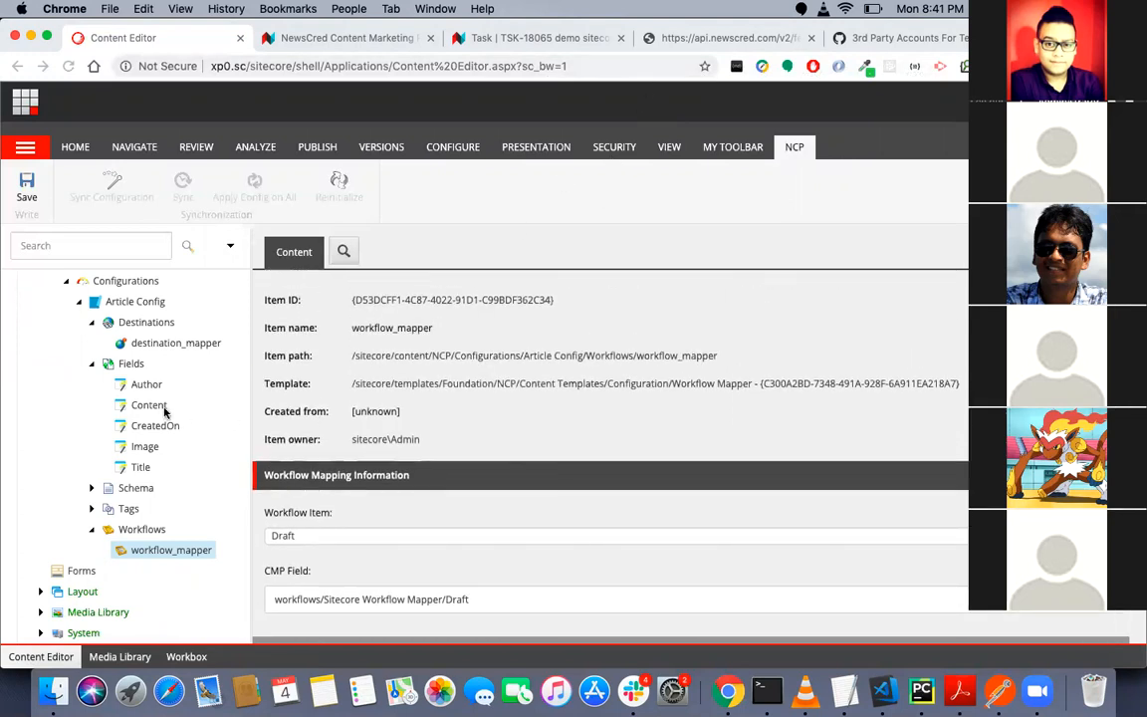
scroll(164, 412, "up", 5)
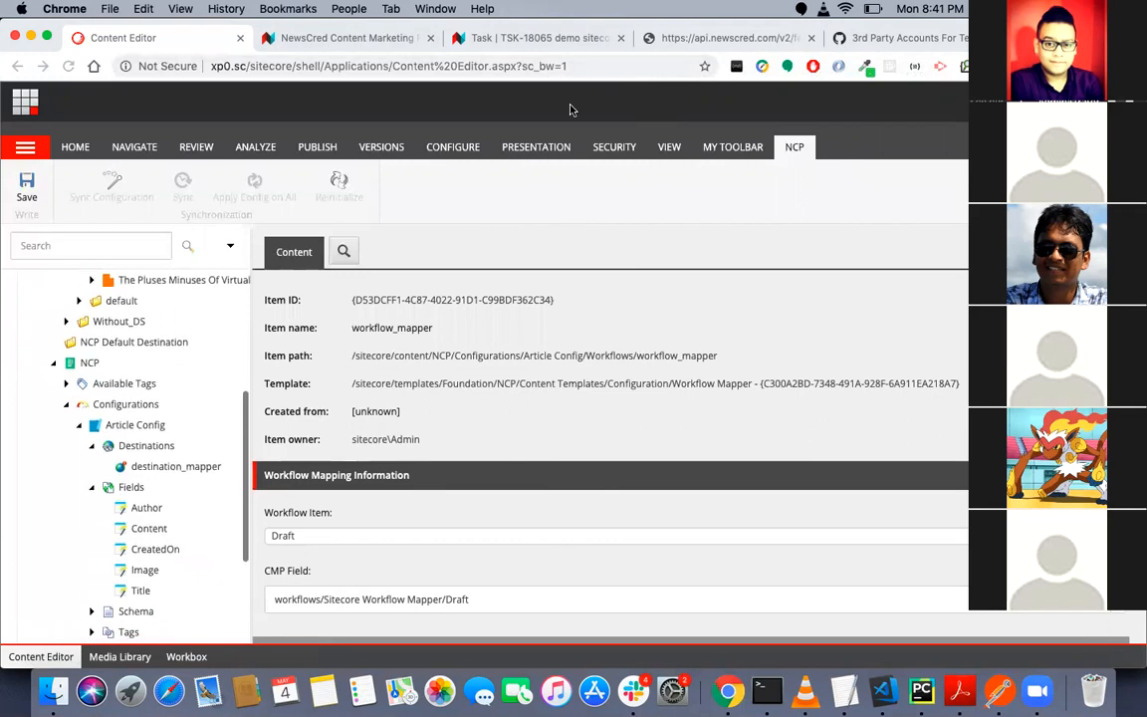
- Switch to the NewsCred API feed page and load its schema by appending /schema to the feed address
left_click(725, 38)
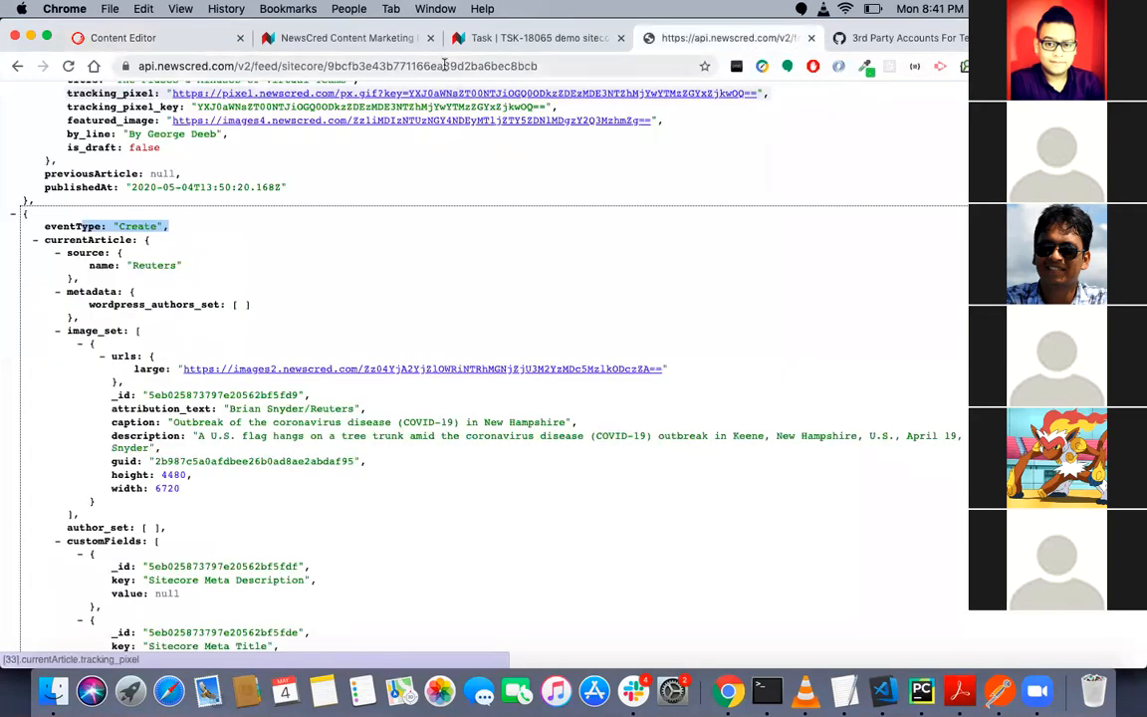
left_click(564, 69)
key("Right")
type("/sc")
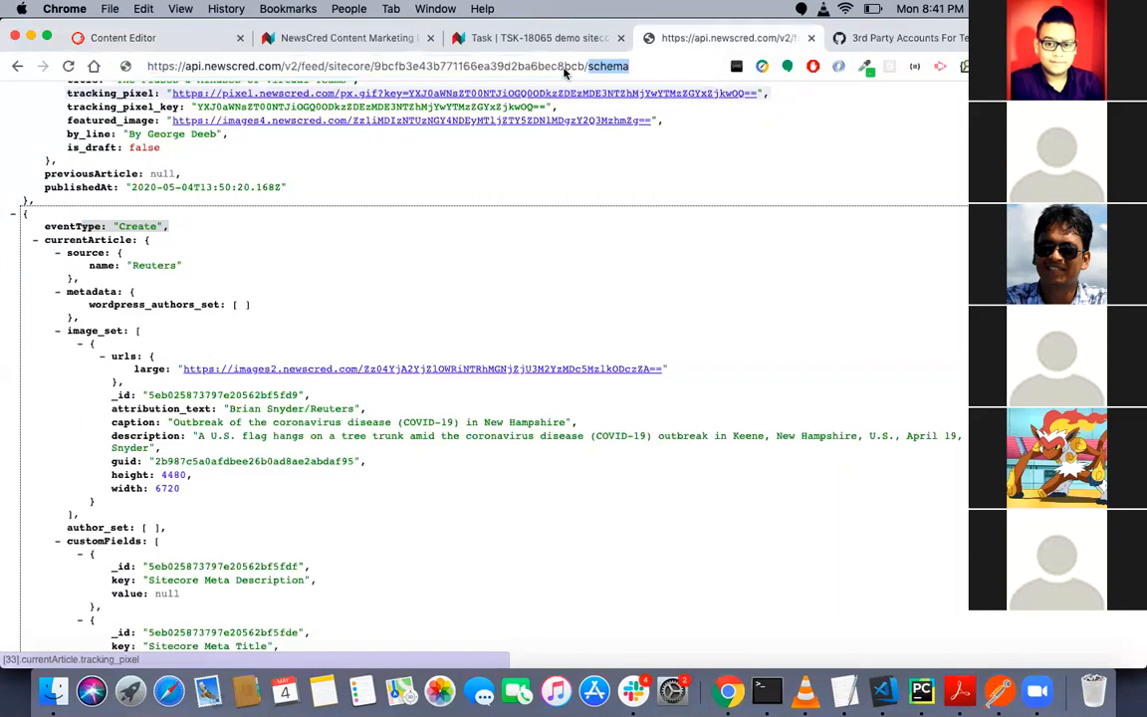
type("hema")
key("Return")
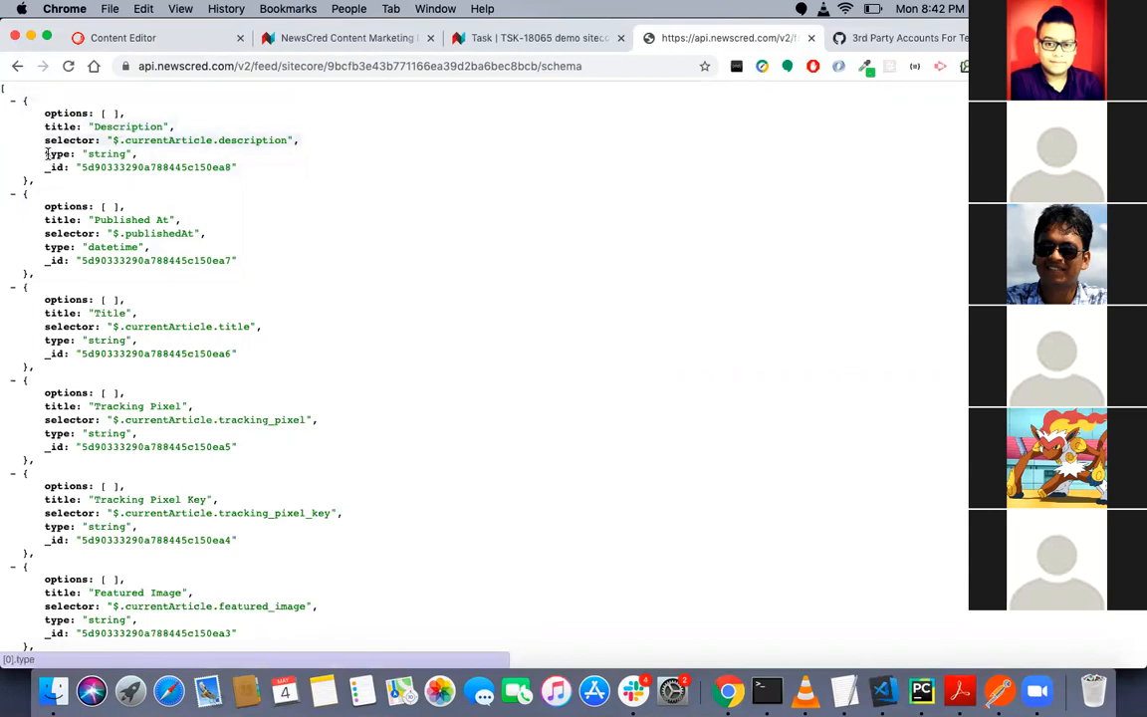
- Check the type of the Description and Published At schema entries and look through the remaining field entries
triple_click(100, 154)
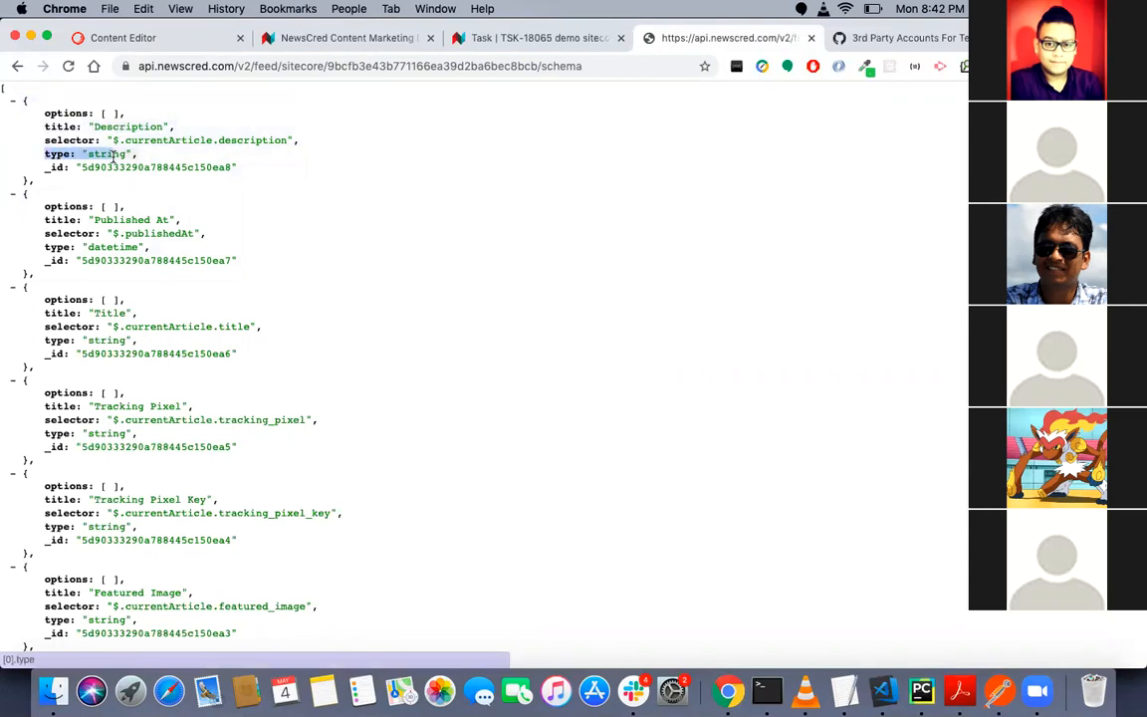
triple_click(115, 247)
scroll(115, 249, "down", 5)
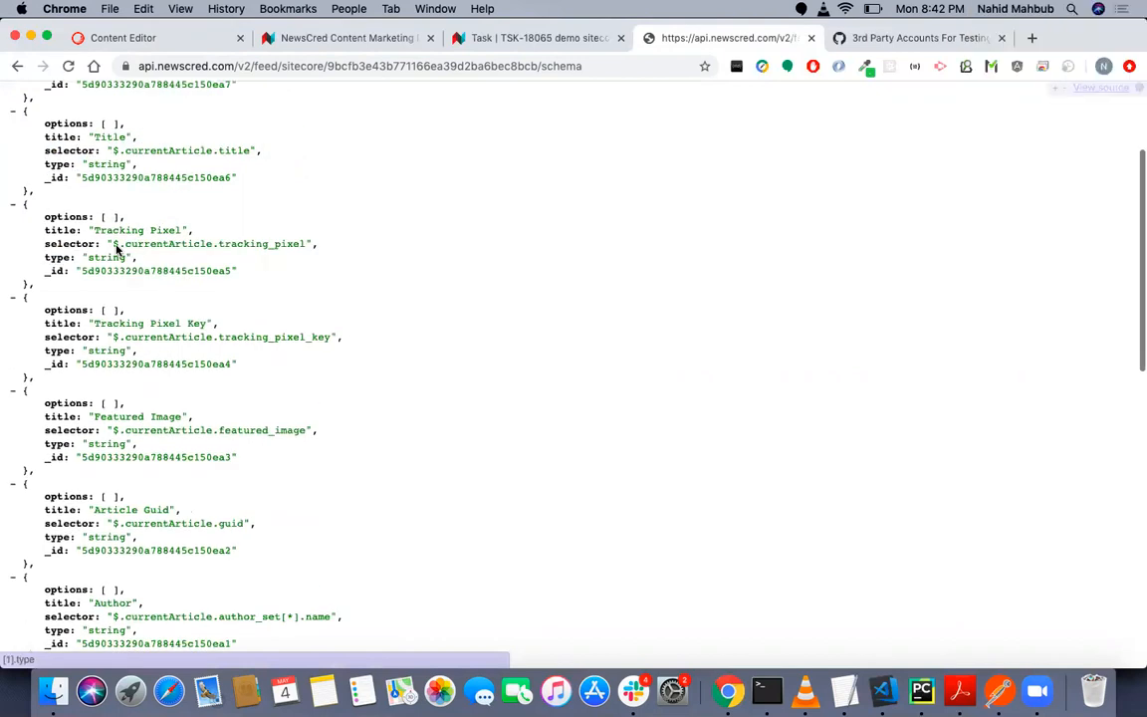
scroll(116, 249, "down", 10)
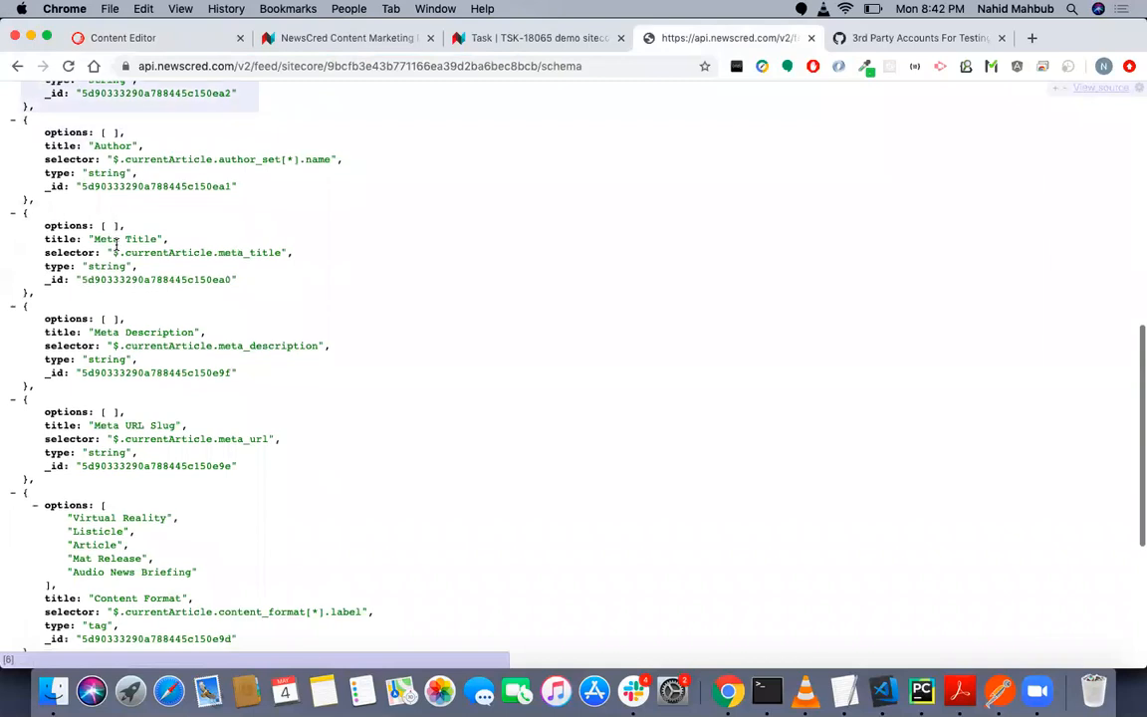
scroll(115, 244, "down", 4)
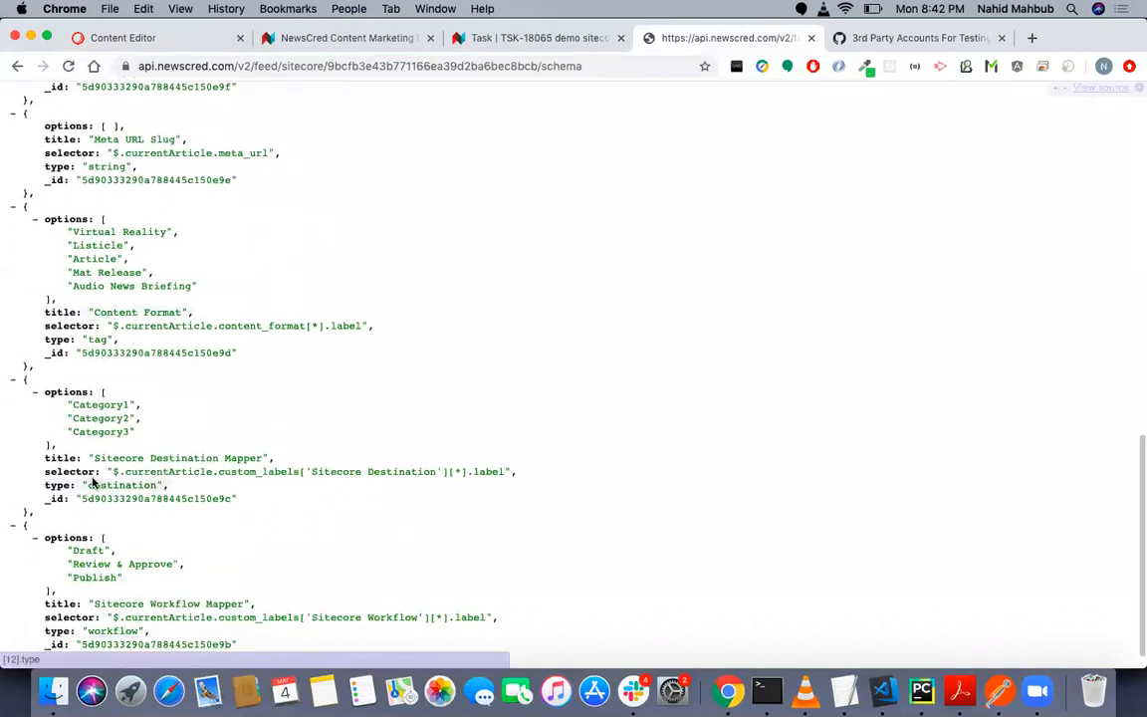
- Examine the type values of the Sitecore Destination Mapper, Sitecore Workflow Mapper and Content Format schema entries
left_click_drag(46, 485, 157, 485)
scroll(127, 485, "down", 1)
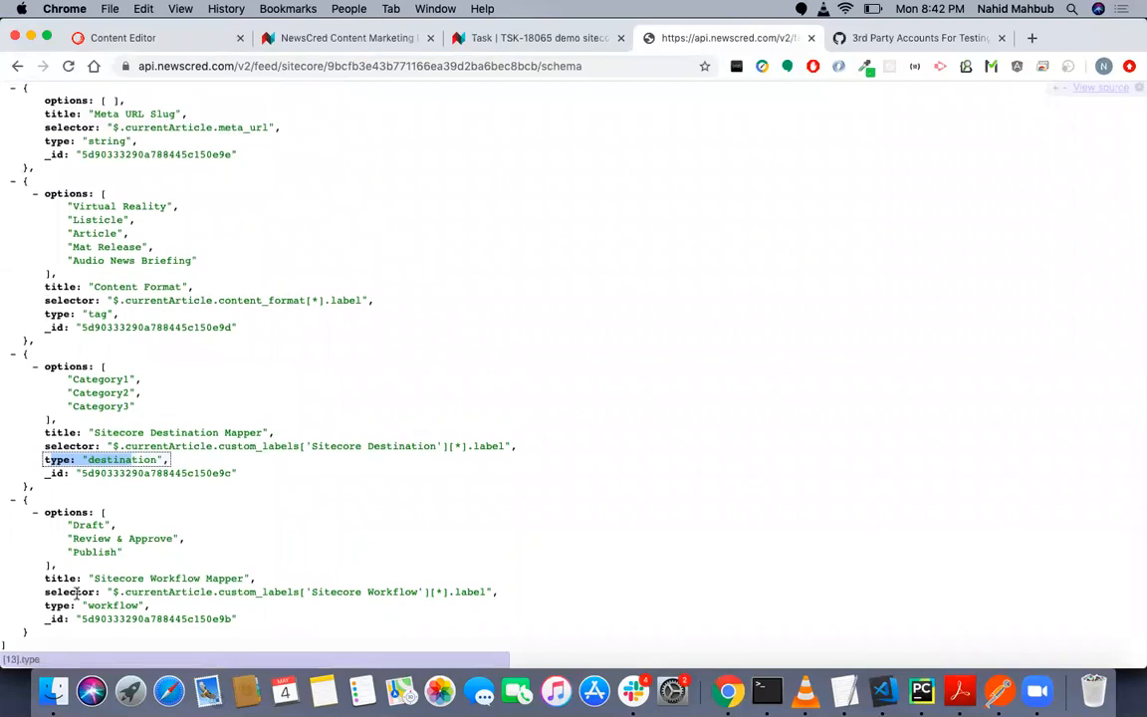
left_click_drag(46, 605, 150, 605)
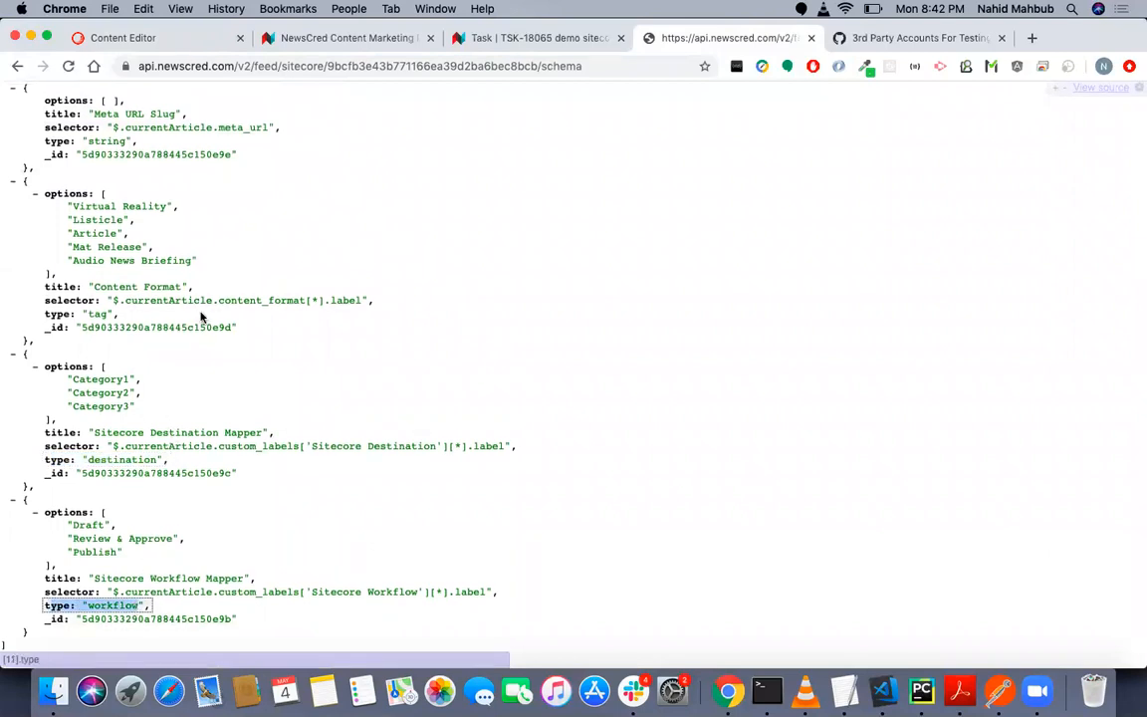
scroll(200, 317, "up", 4)
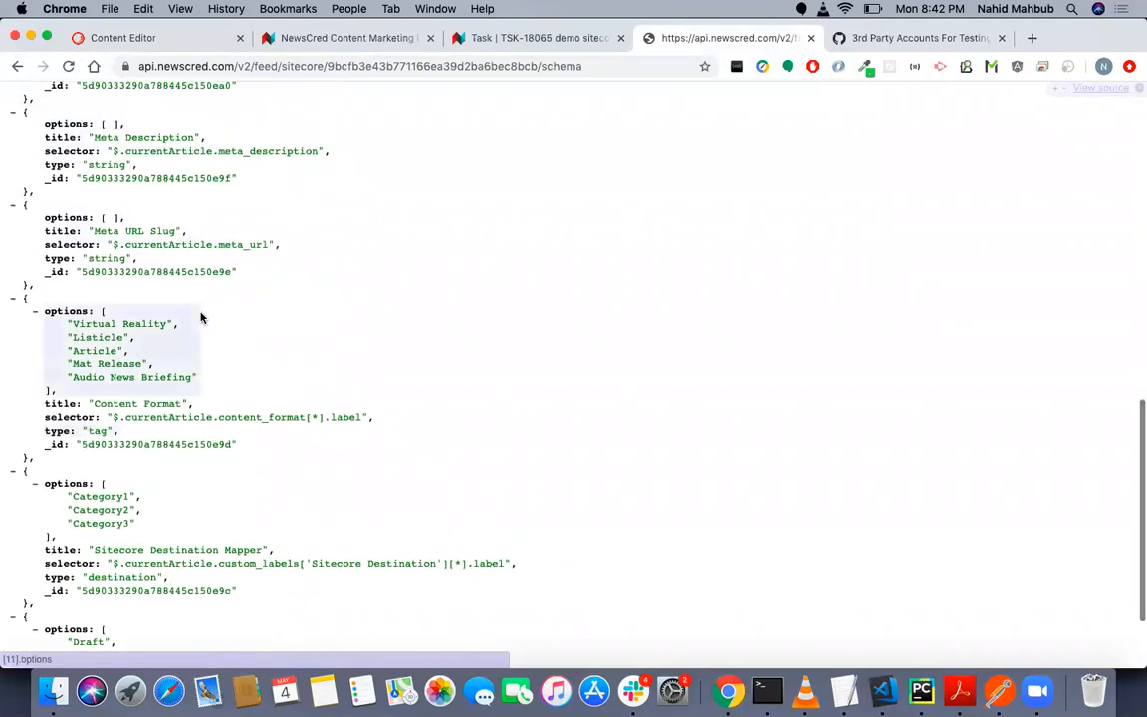
left_click(50, 428)
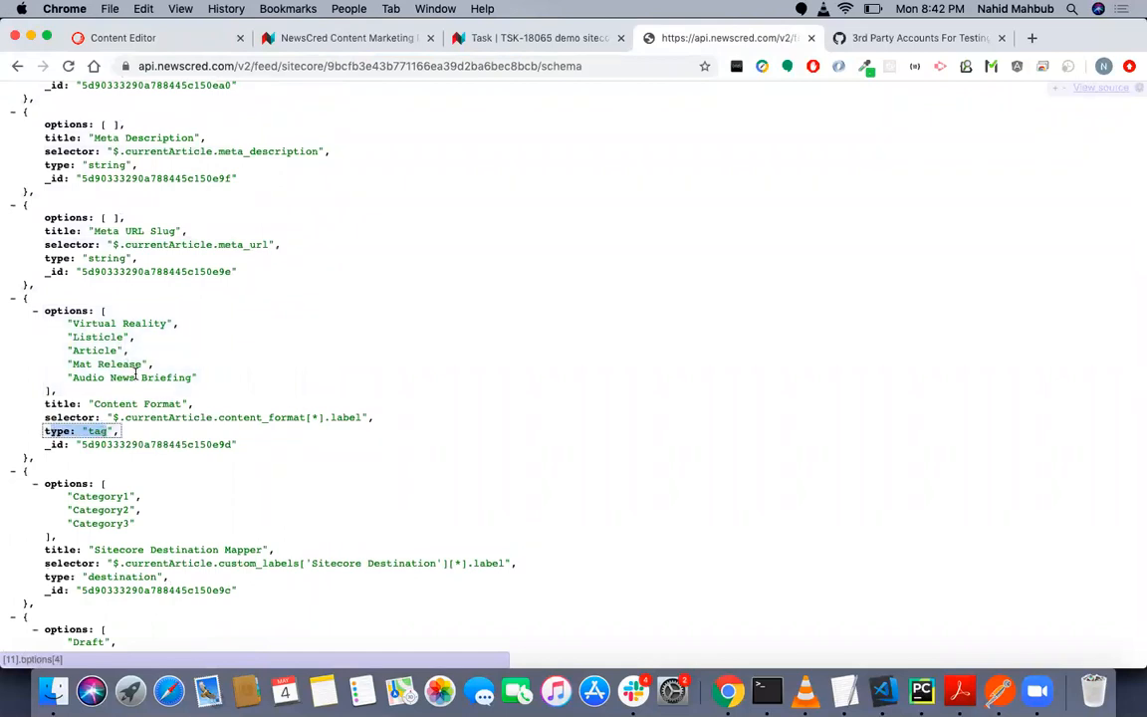
scroll(121, 494, "down", 1)
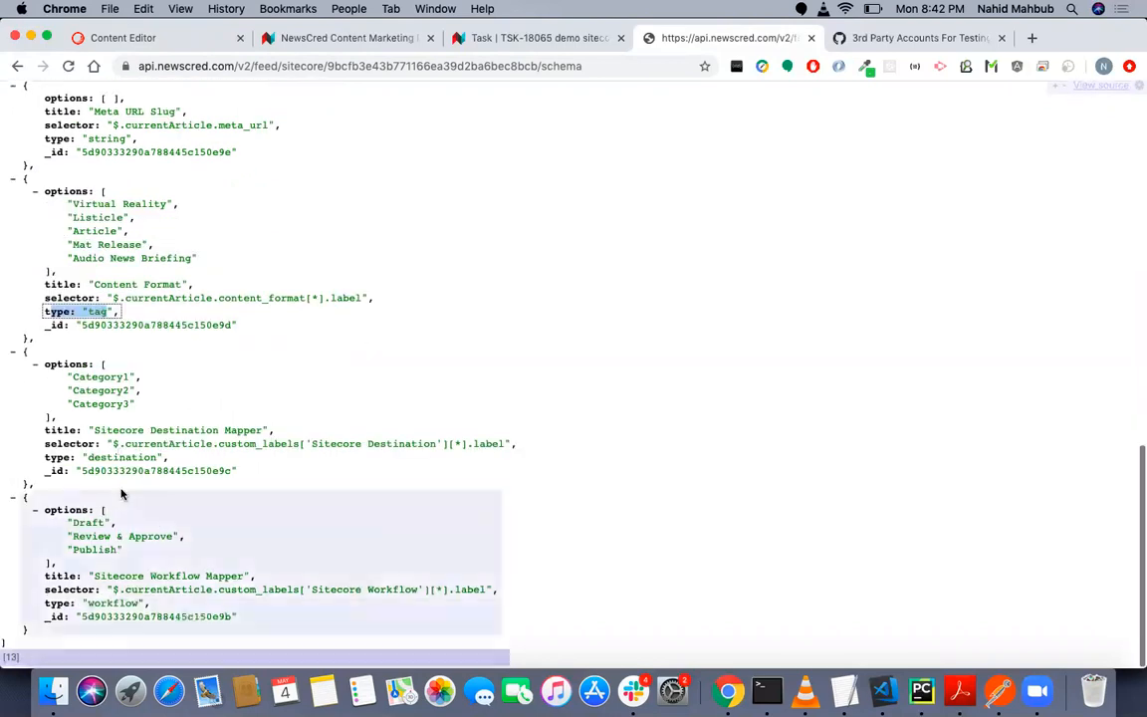
scroll(180, 257, "up", 1)
scroll(179, 257, "up", 3)
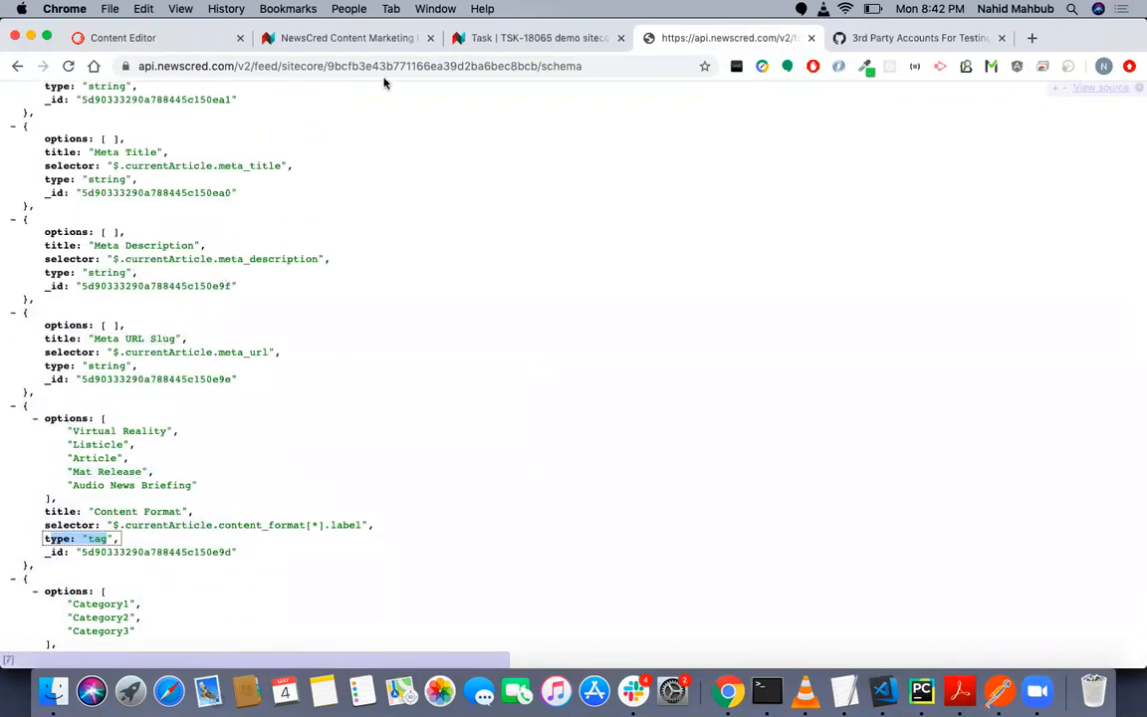
- View Article Config's Fields folder in the Content Editor and check the Content Format entry's type and selector in the schema
left_click(187, 43)
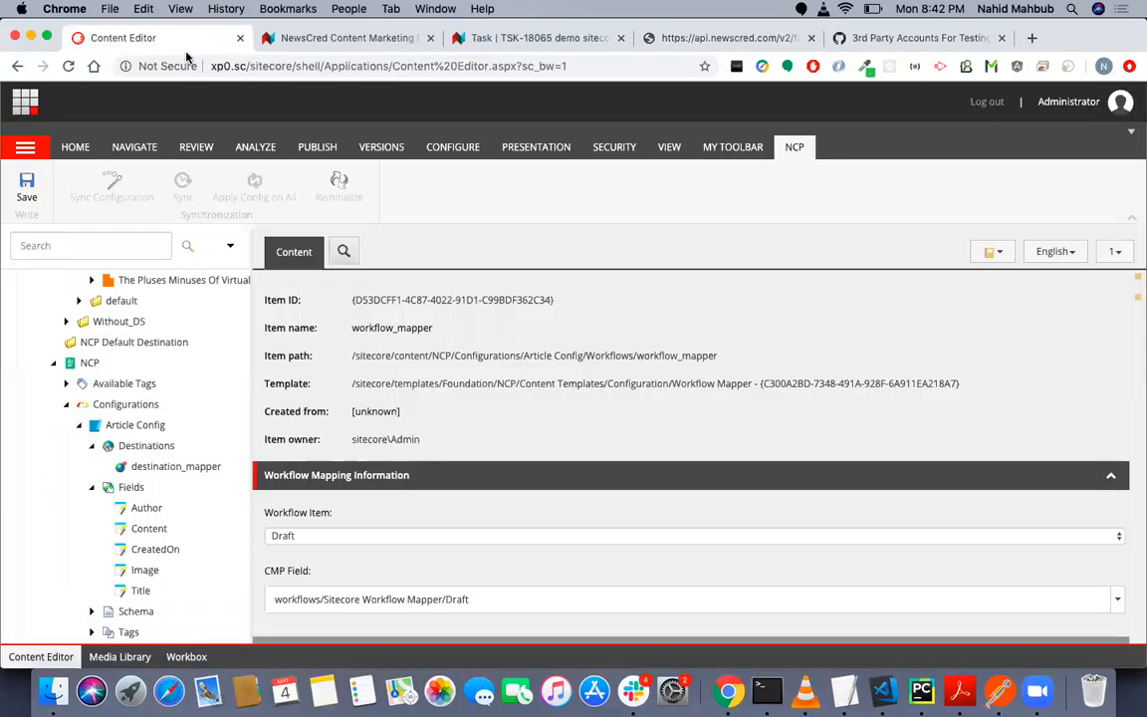
left_click(140, 488)
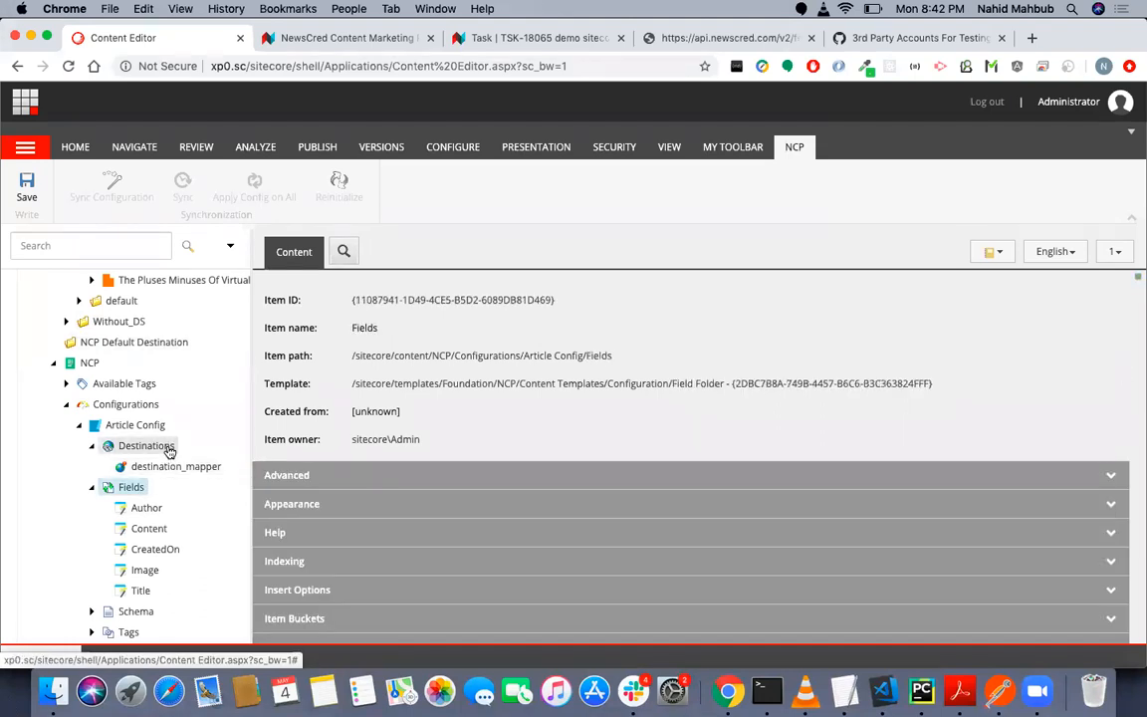
scroll(165, 498, "down", 3)
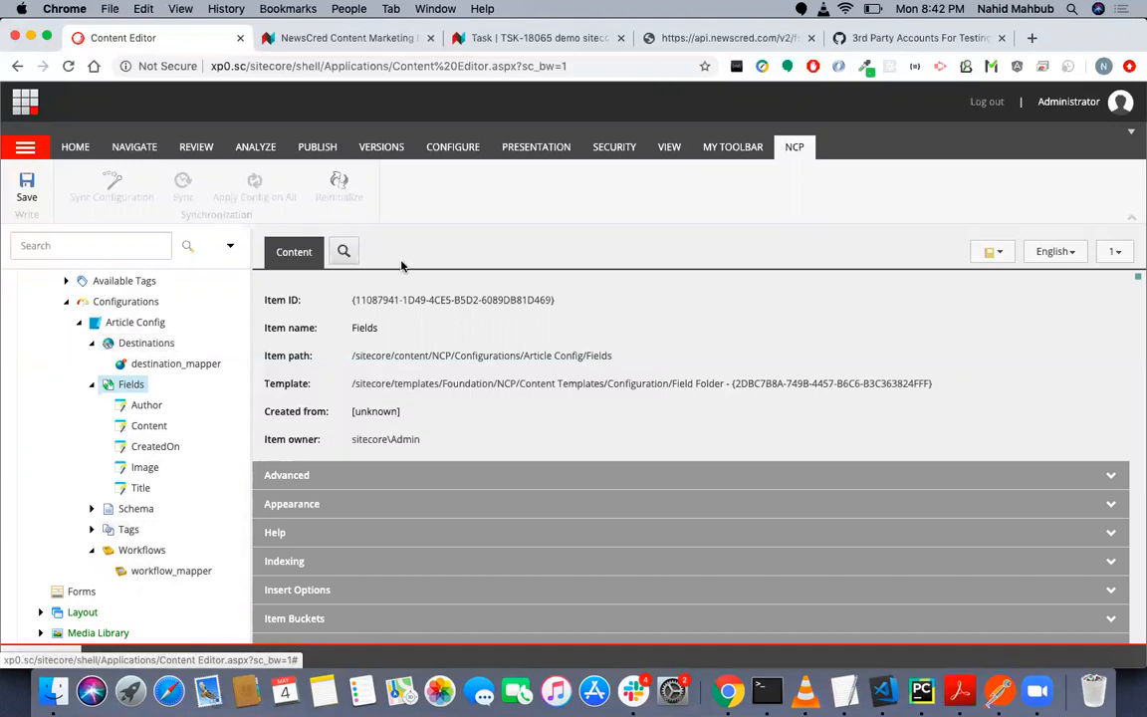
left_click(742, 37)
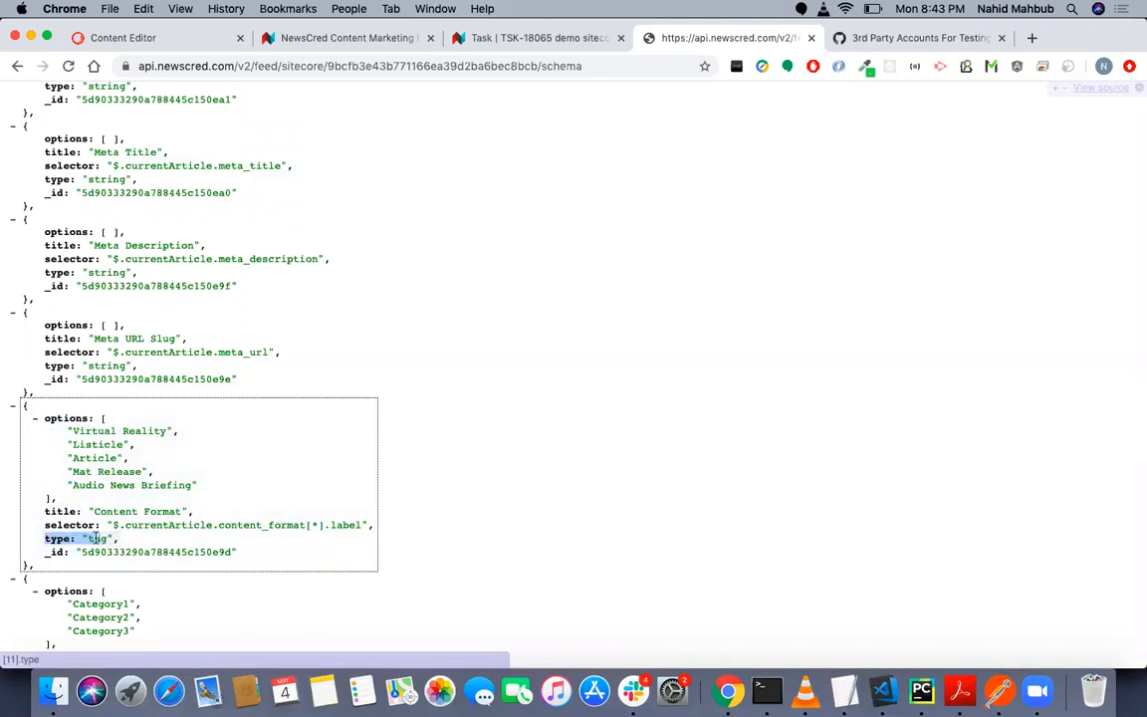
left_click_drag(44, 525, 201, 525)
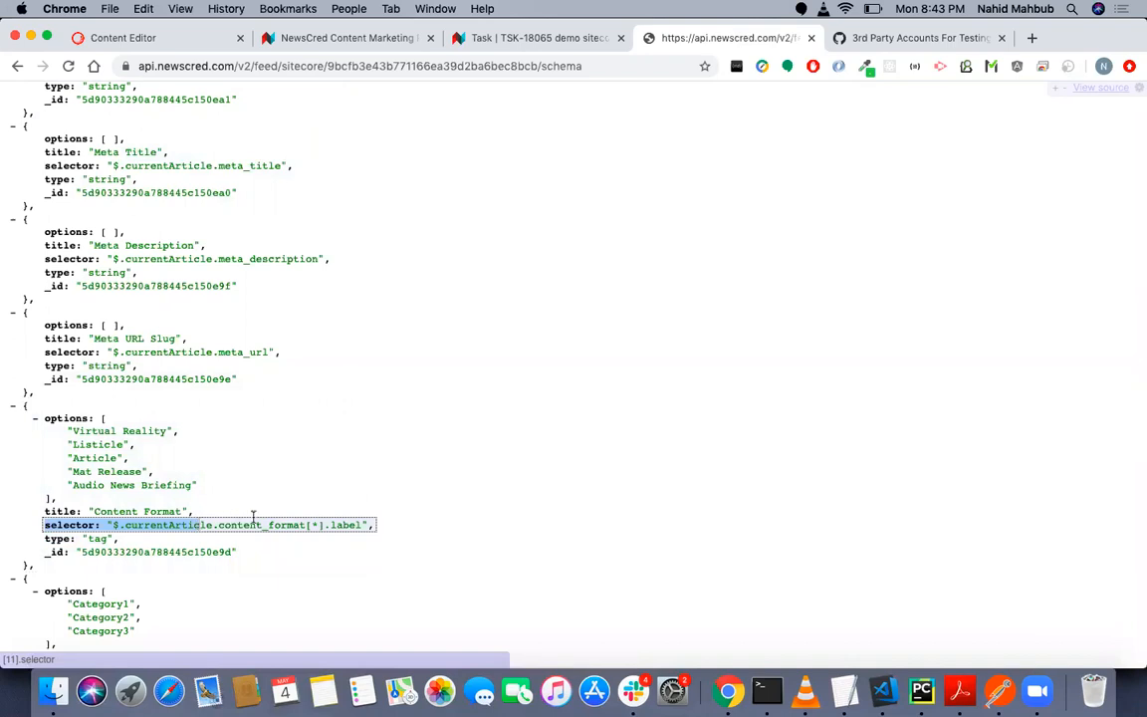
- Load the feed address without /schema in a new browser tab and close the 3rd Party Accounts tab
left_click(617, 64)
left_click(1033, 39)
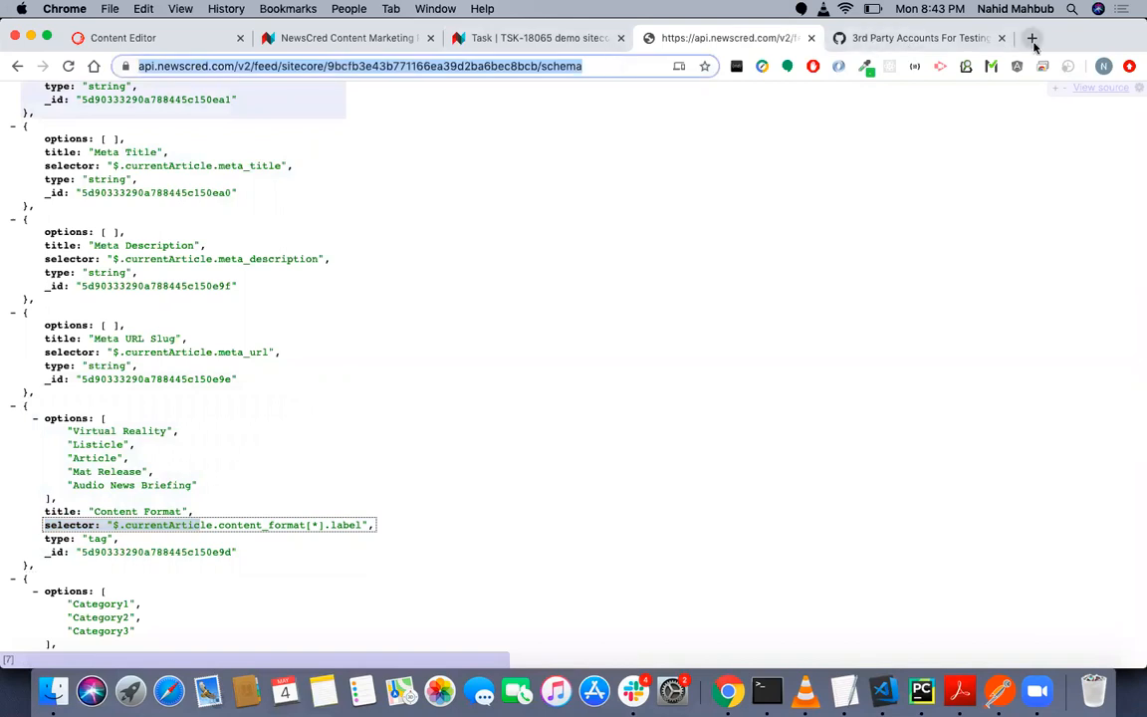
key("super+v")
key("alt+shift+Left")
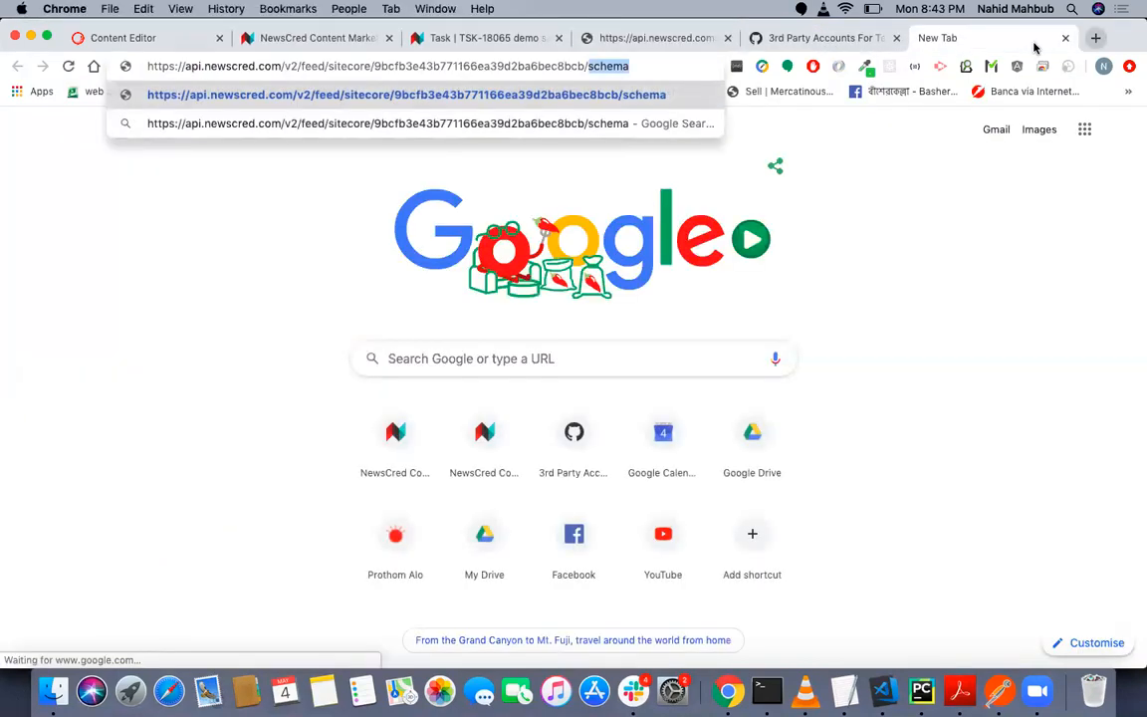
key("BackSpace")
key("BackSpace")
key("Return")
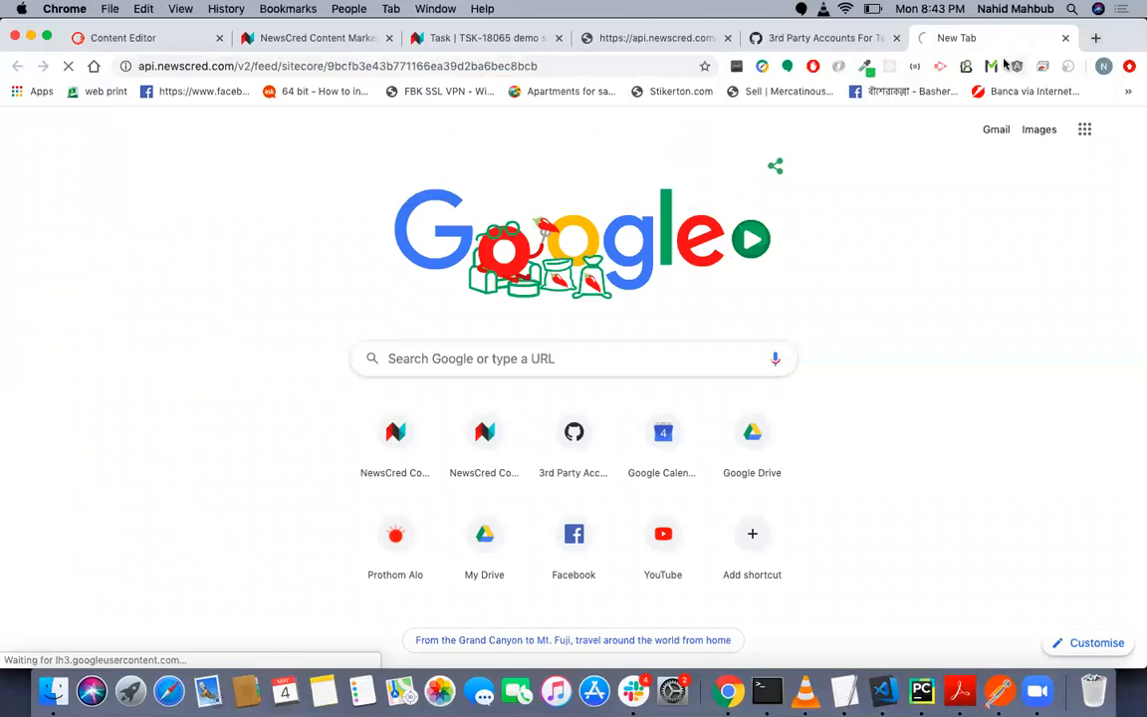
left_click(896, 39)
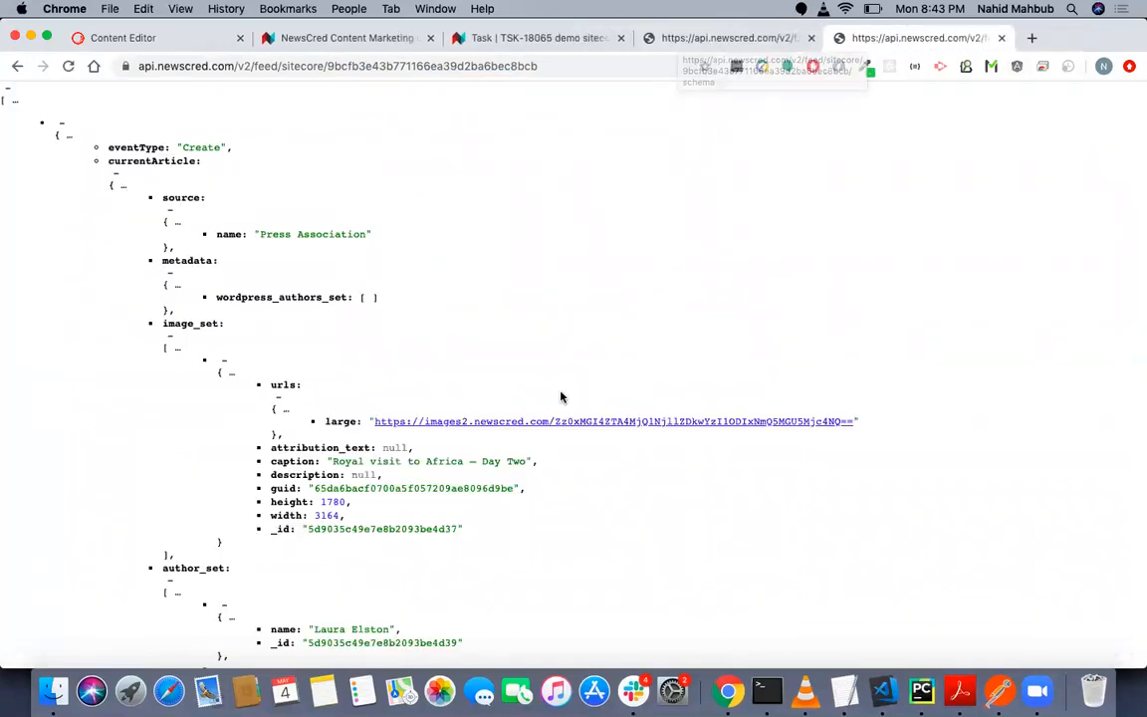
- Look through the article feed down to its last entry, including the content format and custom label data
scroll(561, 396, "down", 5)
scroll(560, 397, "down", 20)
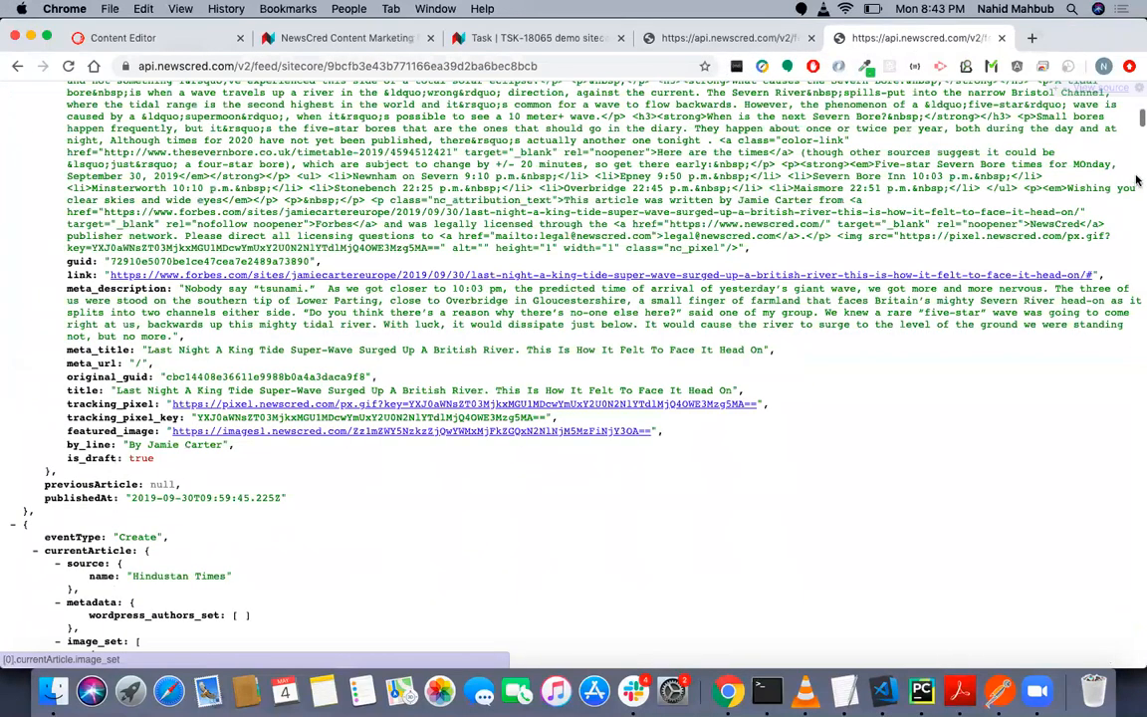
scroll(1101, 558, "down", 15)
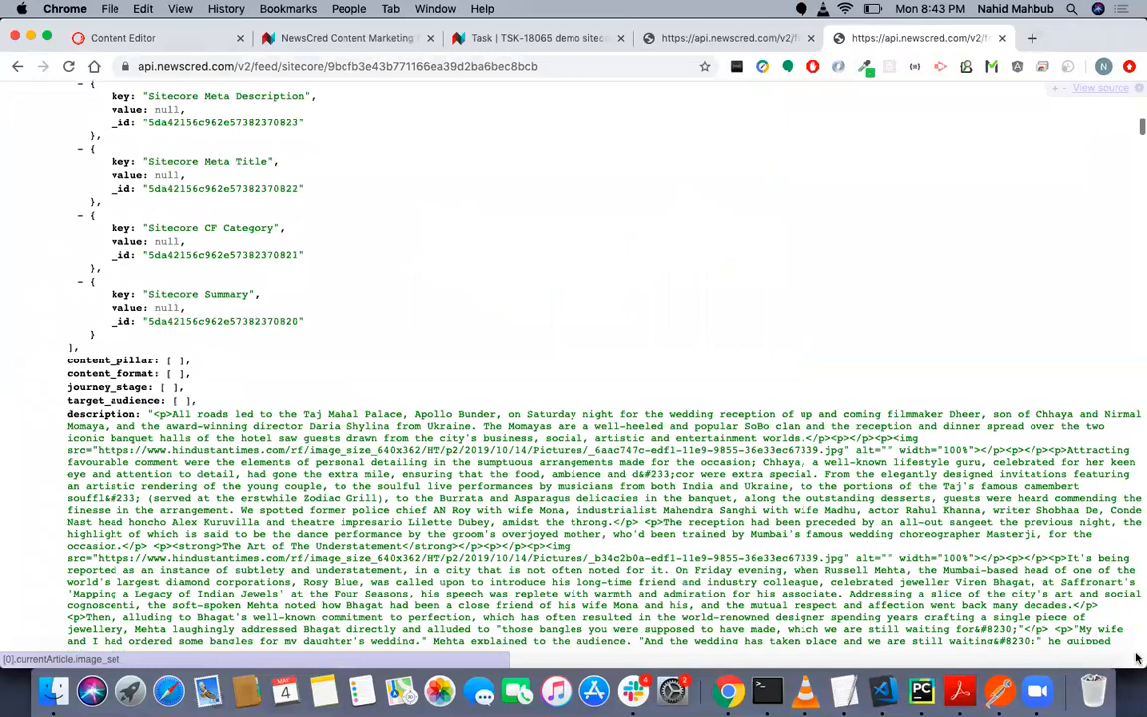
scroll(968, 533, "down", 20)
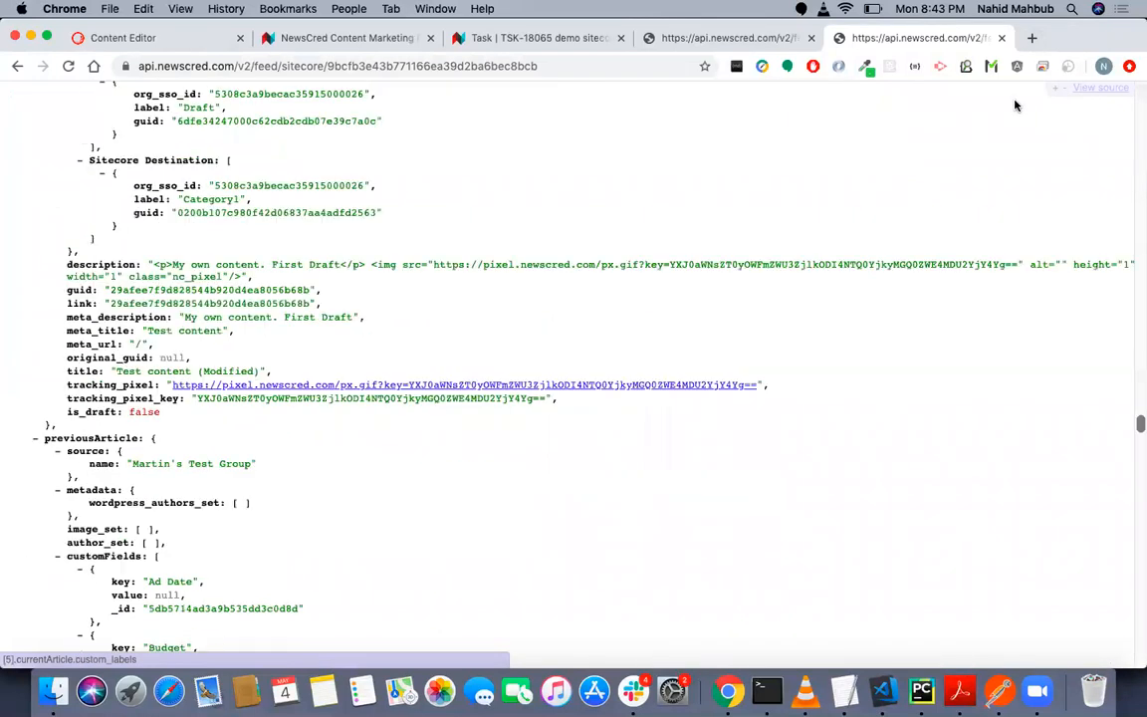
scroll(1016, 105, "down", 20)
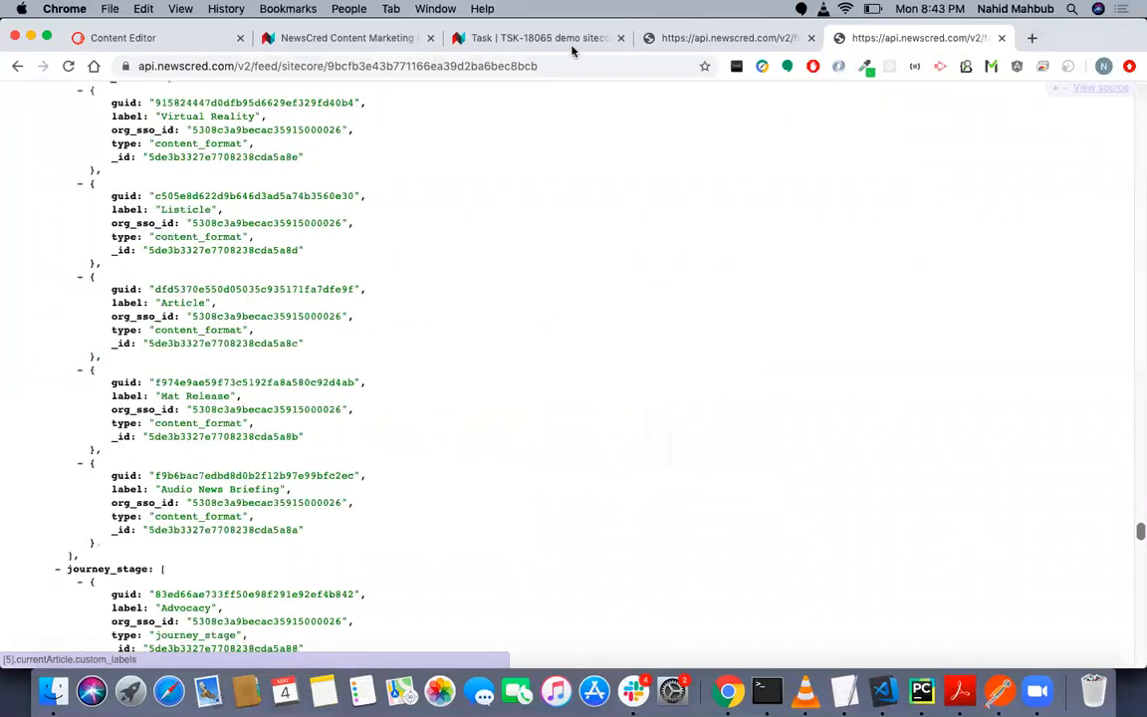
scroll(572, 50, "down", 10)
scroll(573, 50, "down", 10)
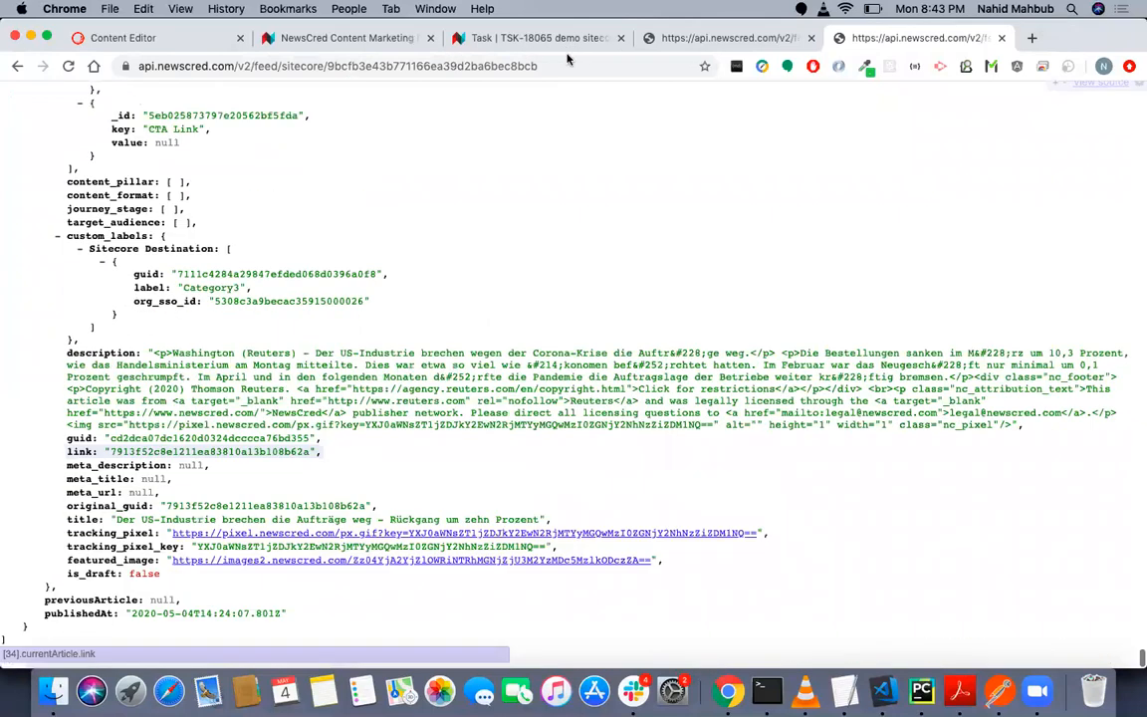
- Compare the Content Format selector in the schema with the content_format and custom_labels data of the feed's last article
left_click(588, 40)
key("ctrl+Tab")
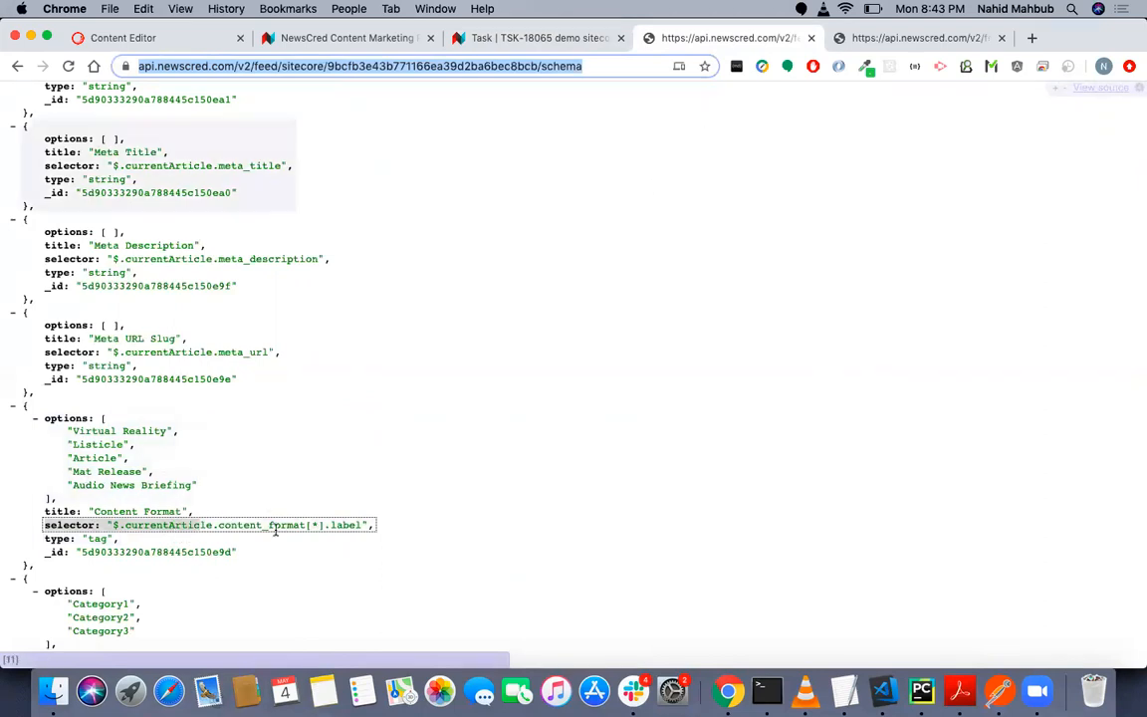
left_click(156, 524)
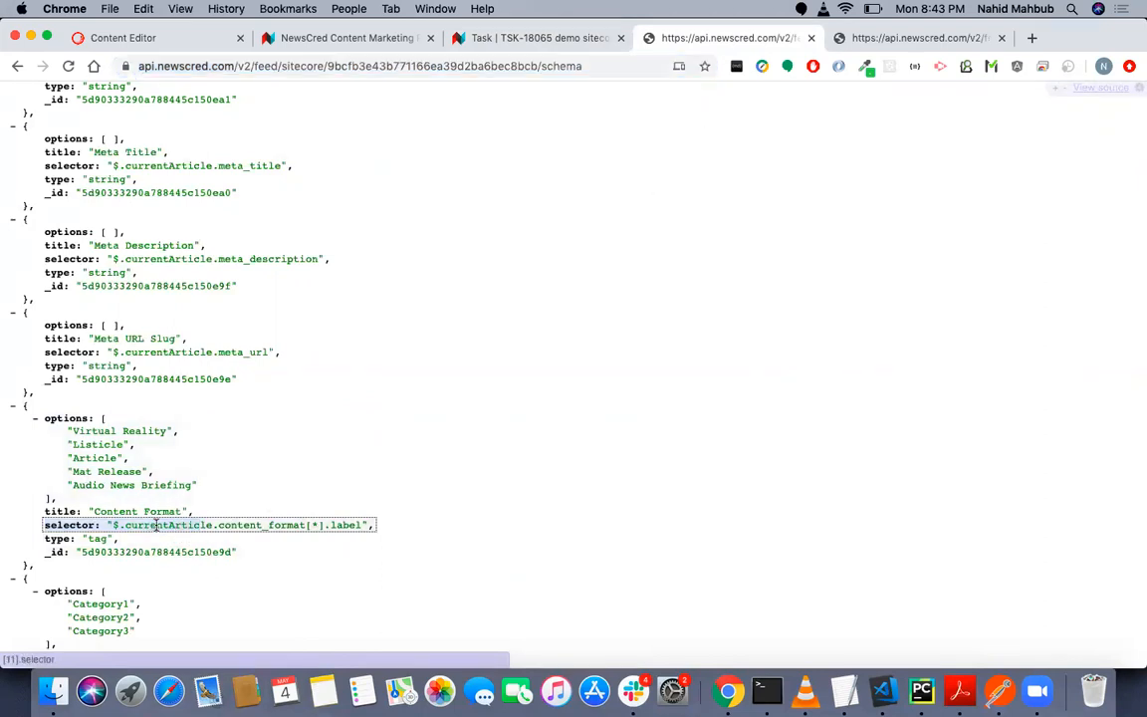
left_click(883, 40)
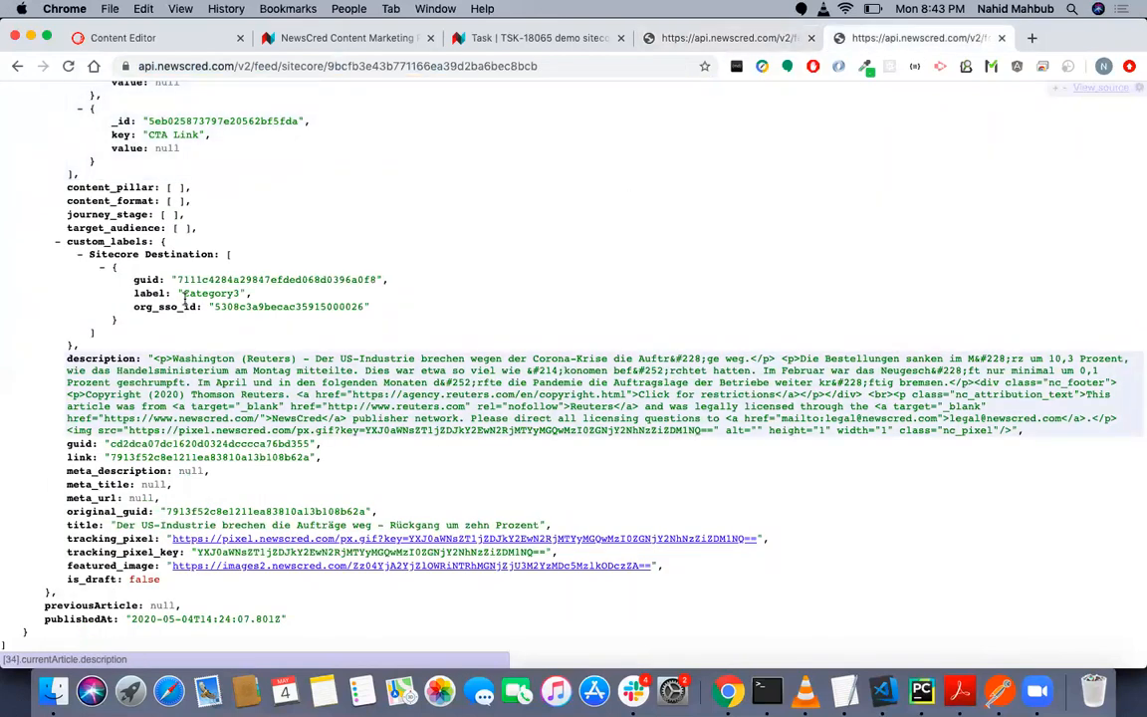
scroll(162, 365, "up", 2)
scroll(162, 365, "down", 2)
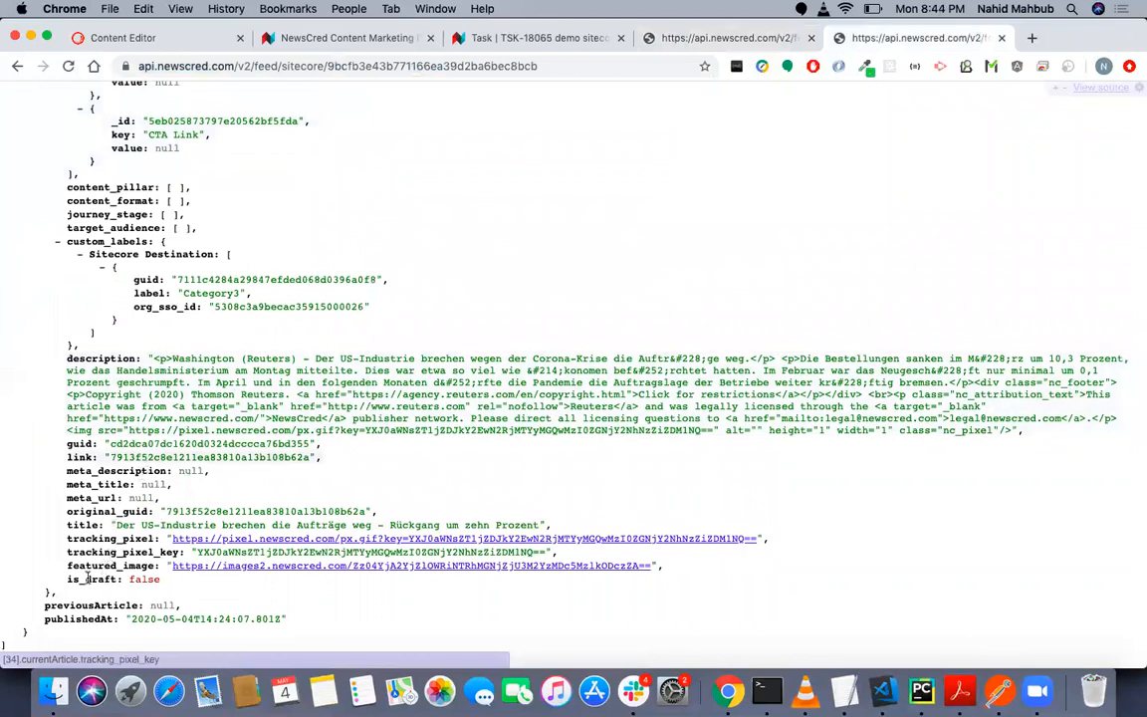
- Collapse the customFields and custom_labels blocks of the last article in the feed to shorten its currentArticle data
scroll(120, 517, "up", 1)
scroll(121, 517, "up", 15)
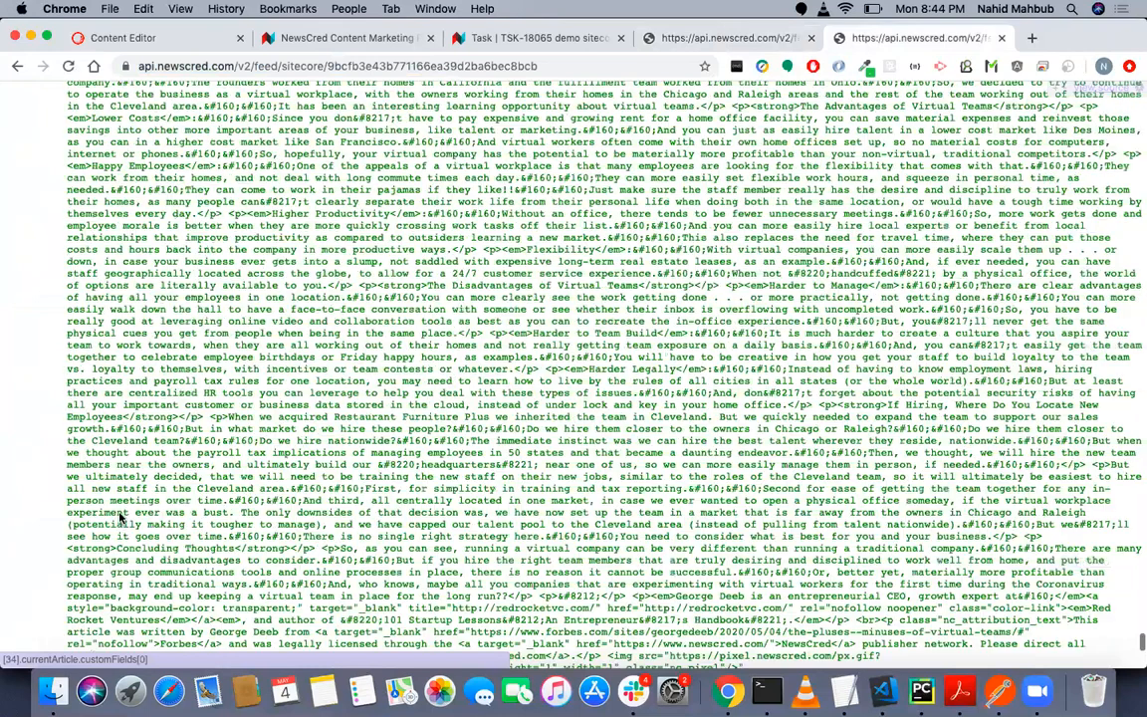
scroll(121, 518, "down", 5)
left_click(36, 496)
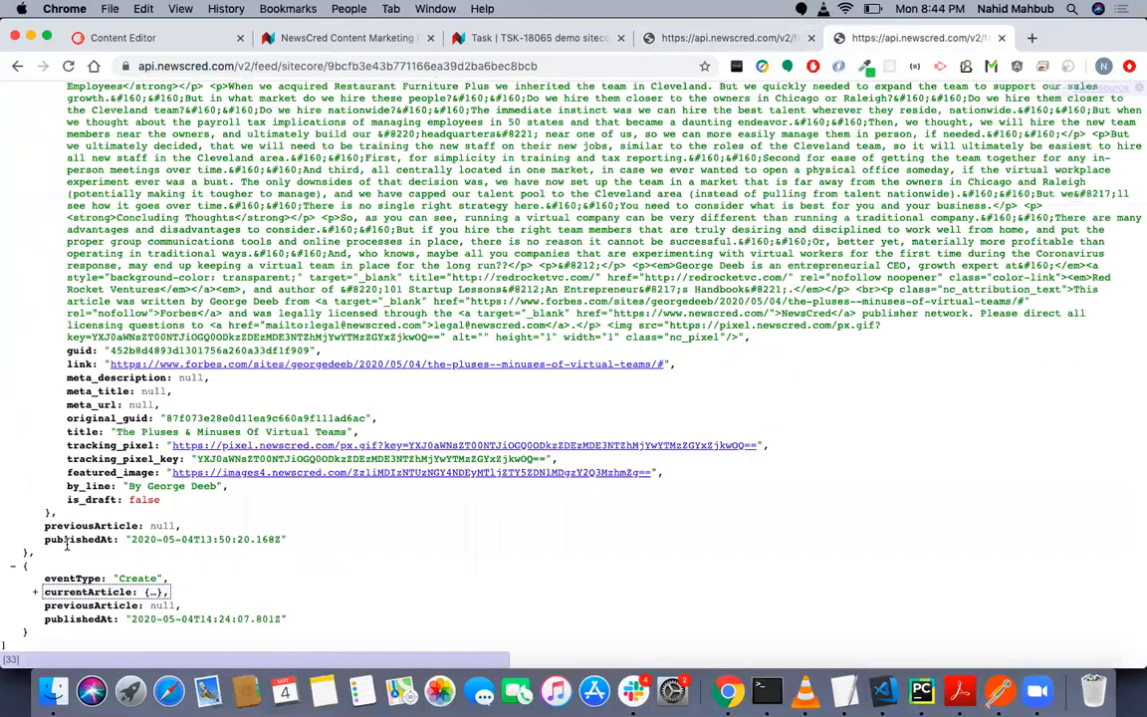
left_click(35, 592)
scroll(110, 581, "down", 3)
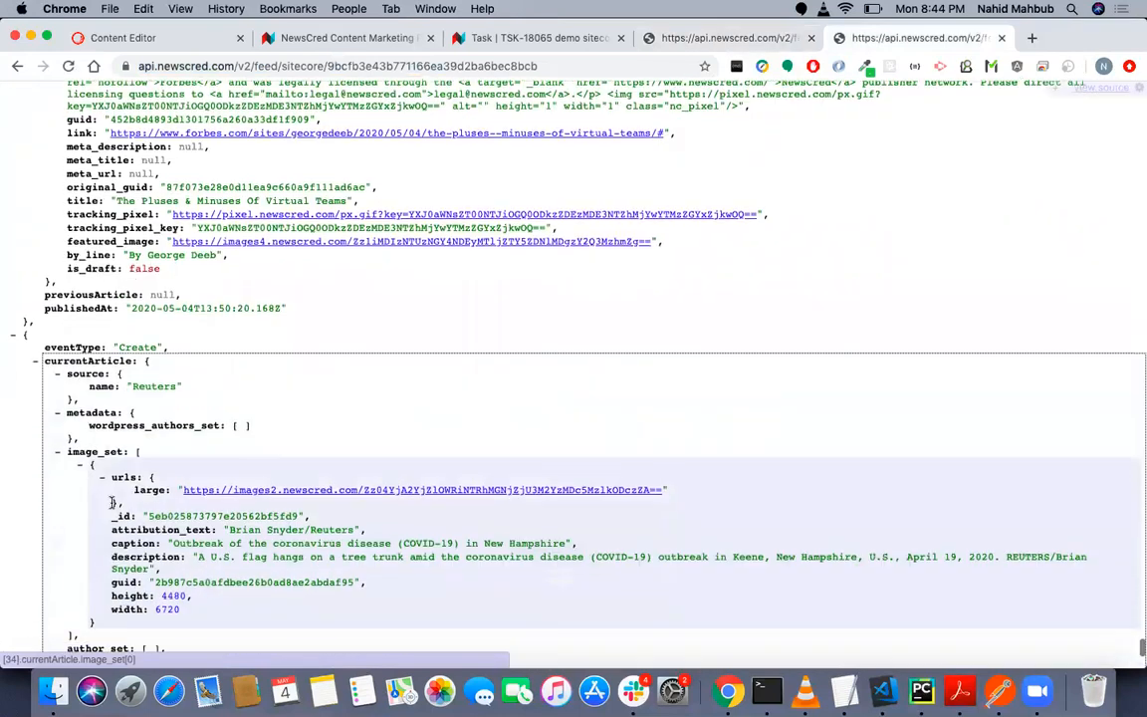
scroll(62, 438, "down", 3)
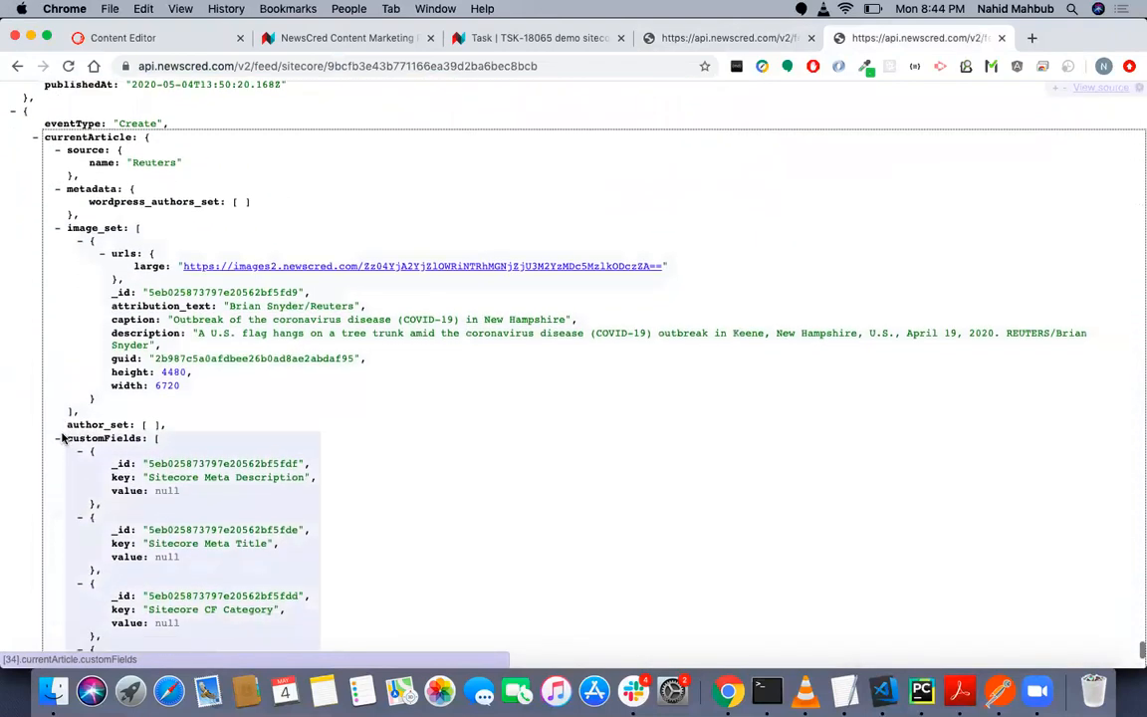
left_click(58, 438)
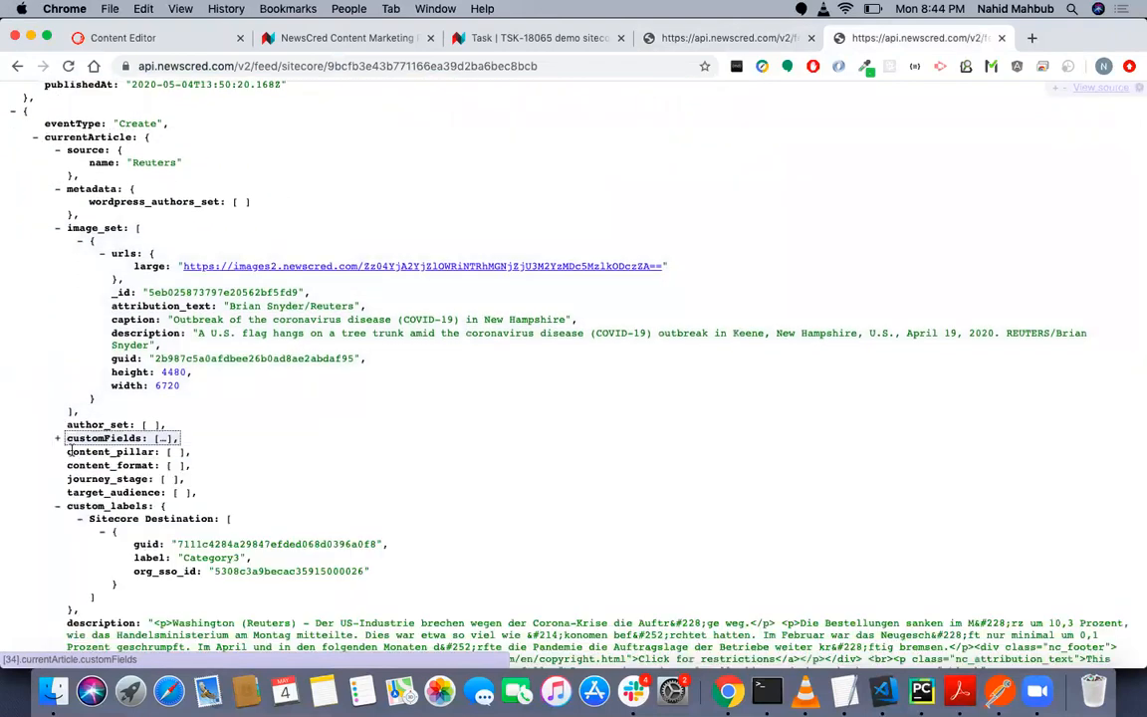
left_click(58, 507)
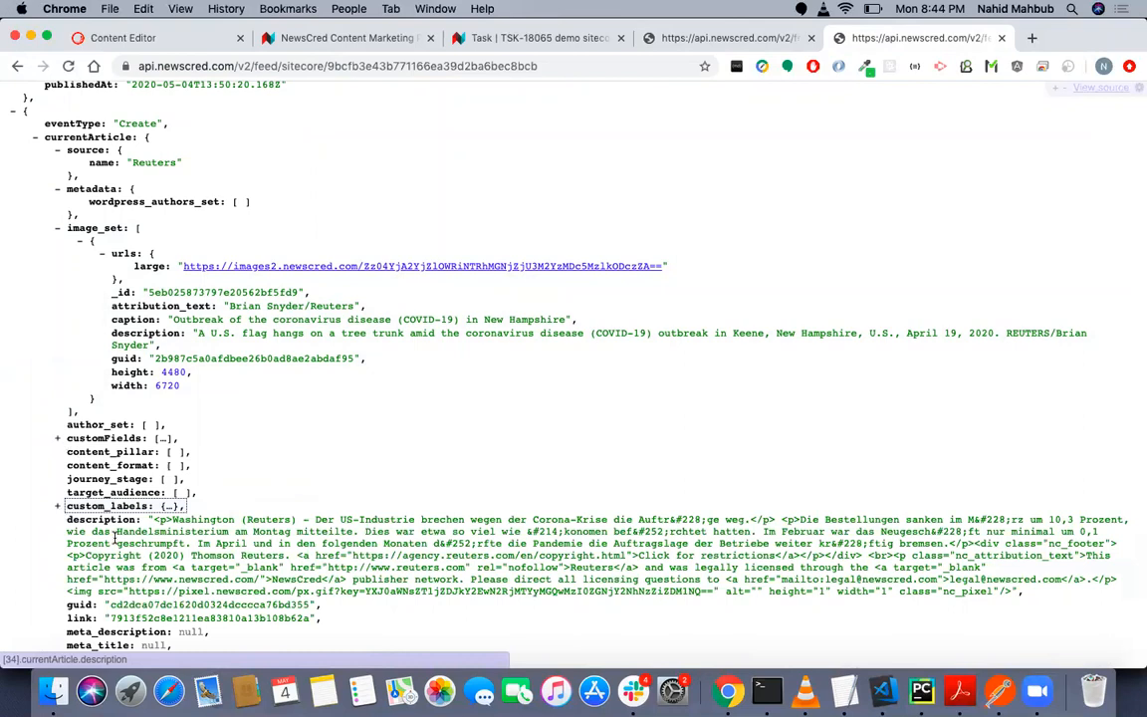
- Examine the last article's remaining fields in the feed, from description down to is_draft
left_click_drag(67, 518, 139, 554)
scroll(122, 597, "down", 2)
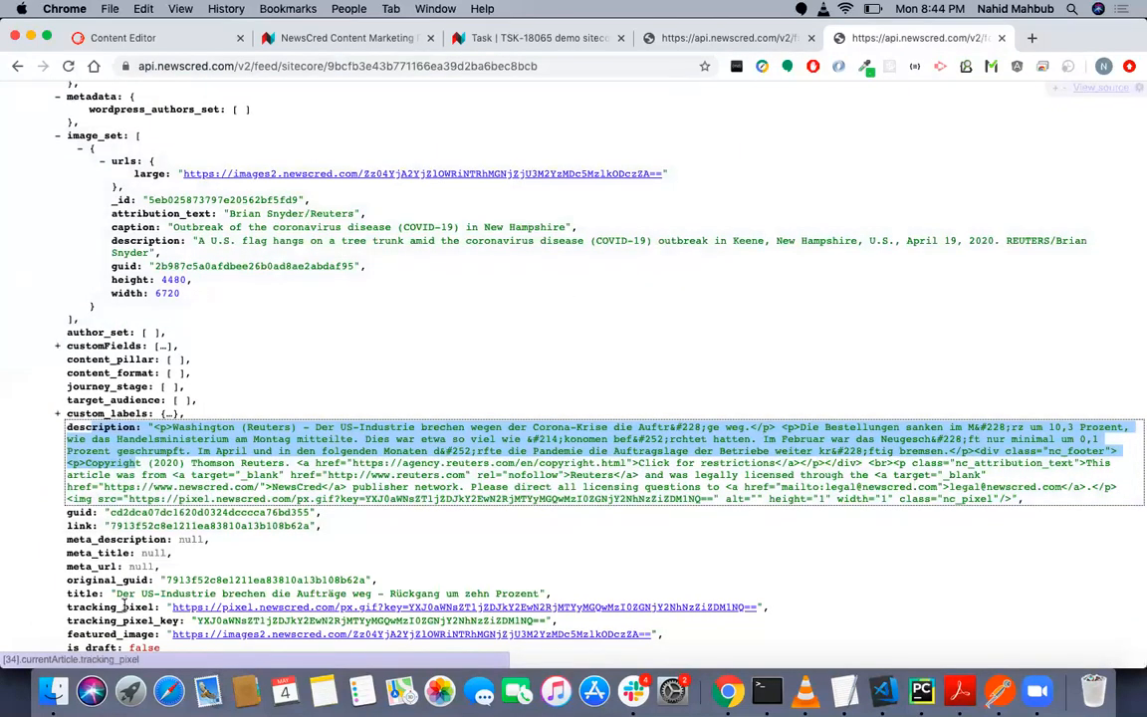
scroll(124, 606, "down", 1)
left_click_drag(129, 604, 123, 420)
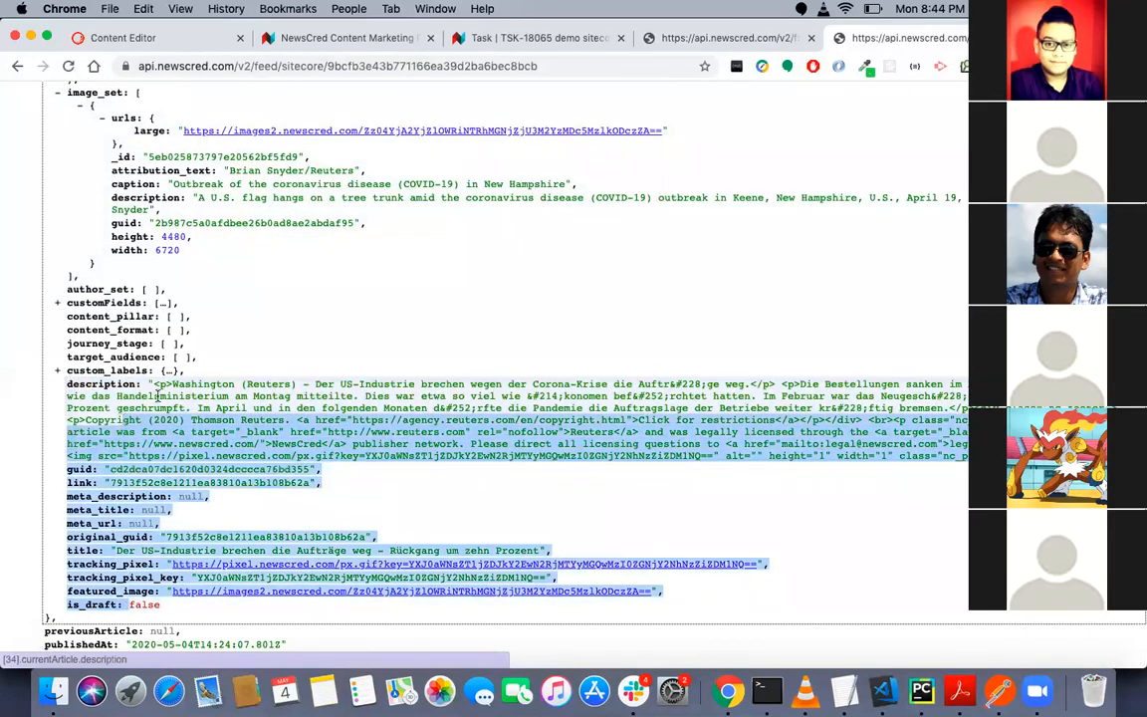
- Check the Content Format entry's title, selector and list of options in the feed schema
left_click(733, 38)
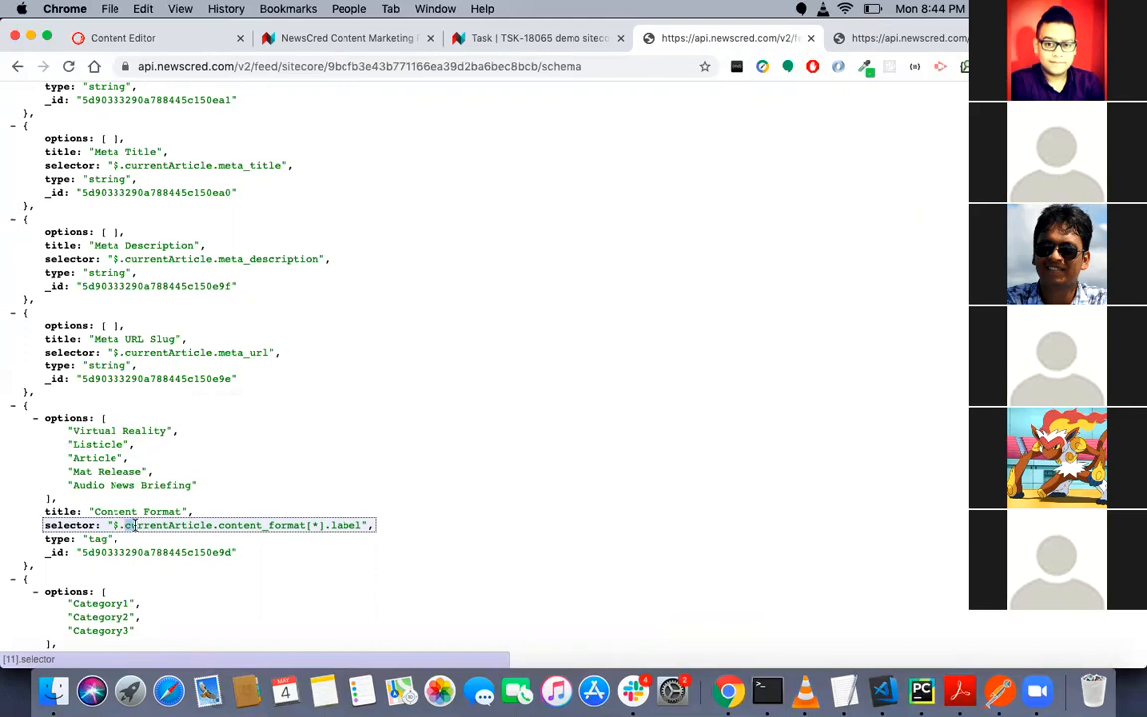
left_click_drag(183, 512, 119, 511)
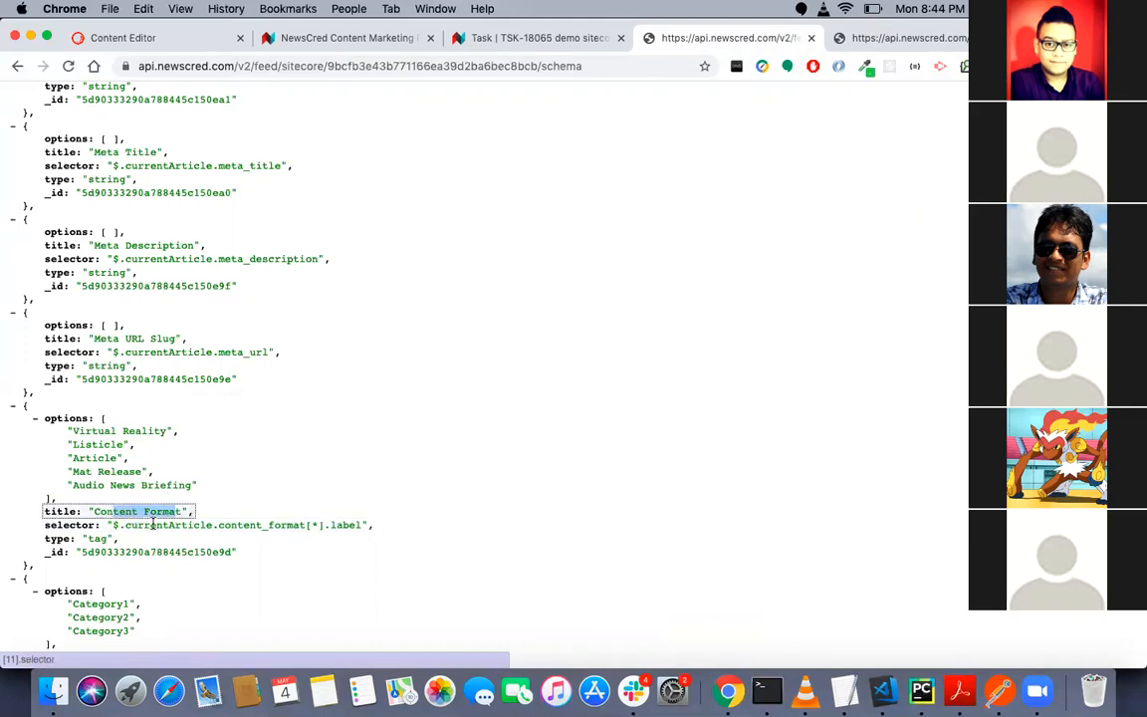
left_click_drag(127, 525, 356, 525)
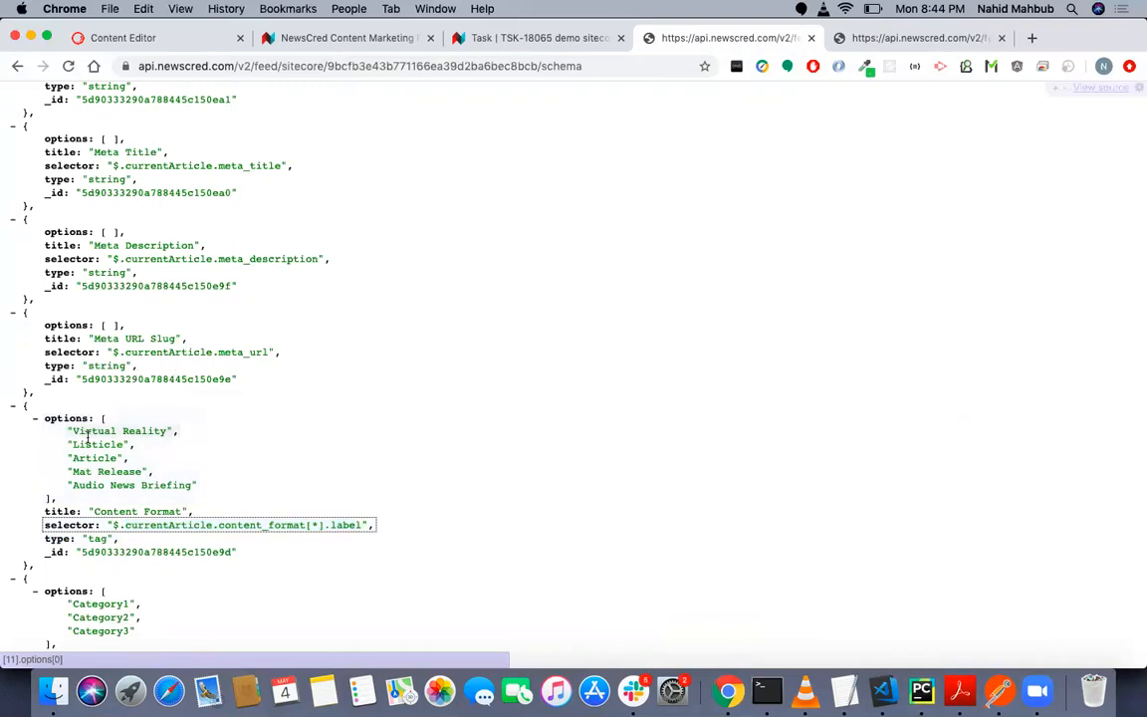
left_click_drag(67, 428, 213, 490)
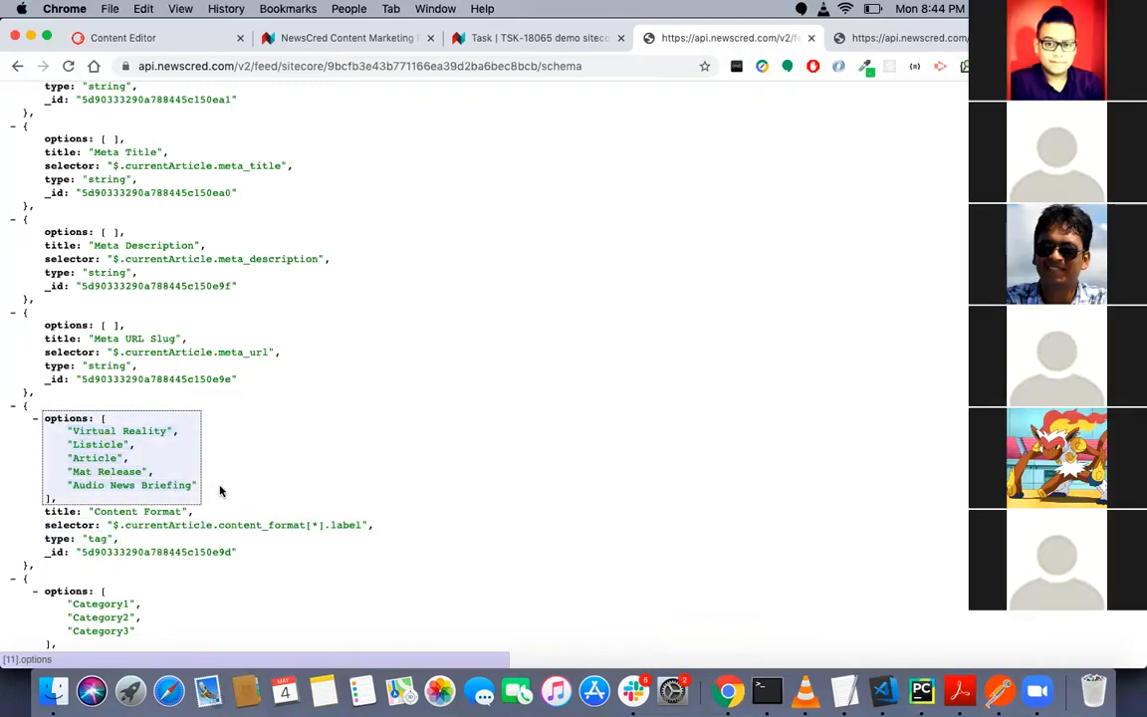
left_click(162, 466)
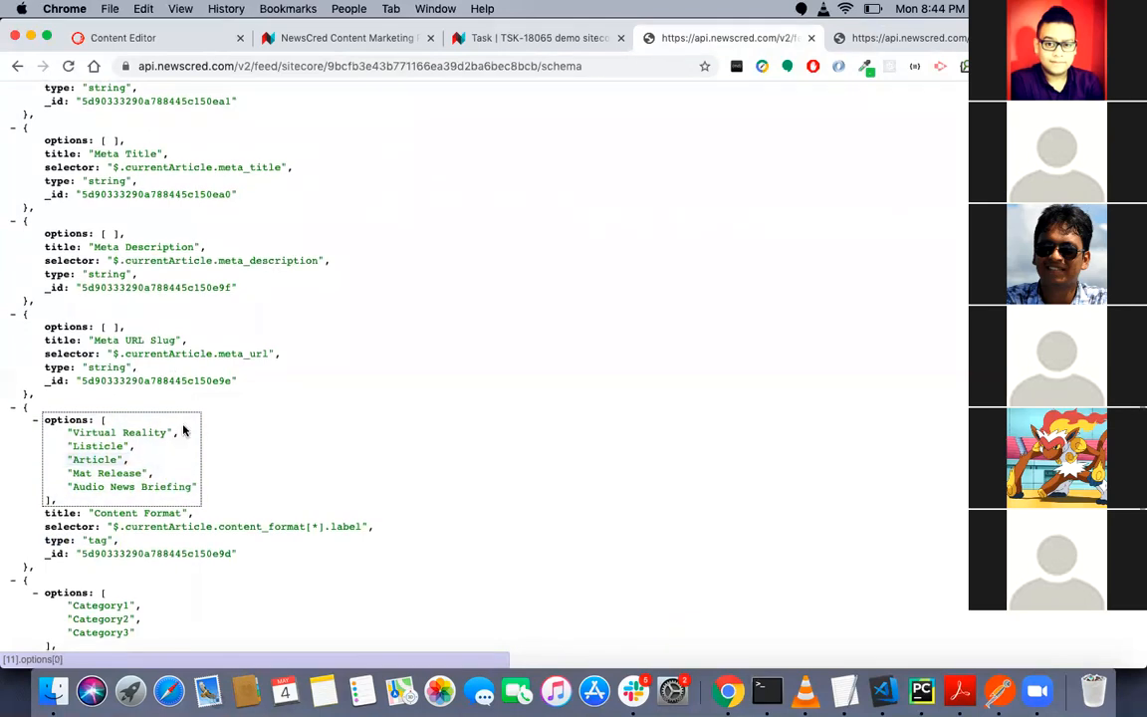
left_click(71, 429)
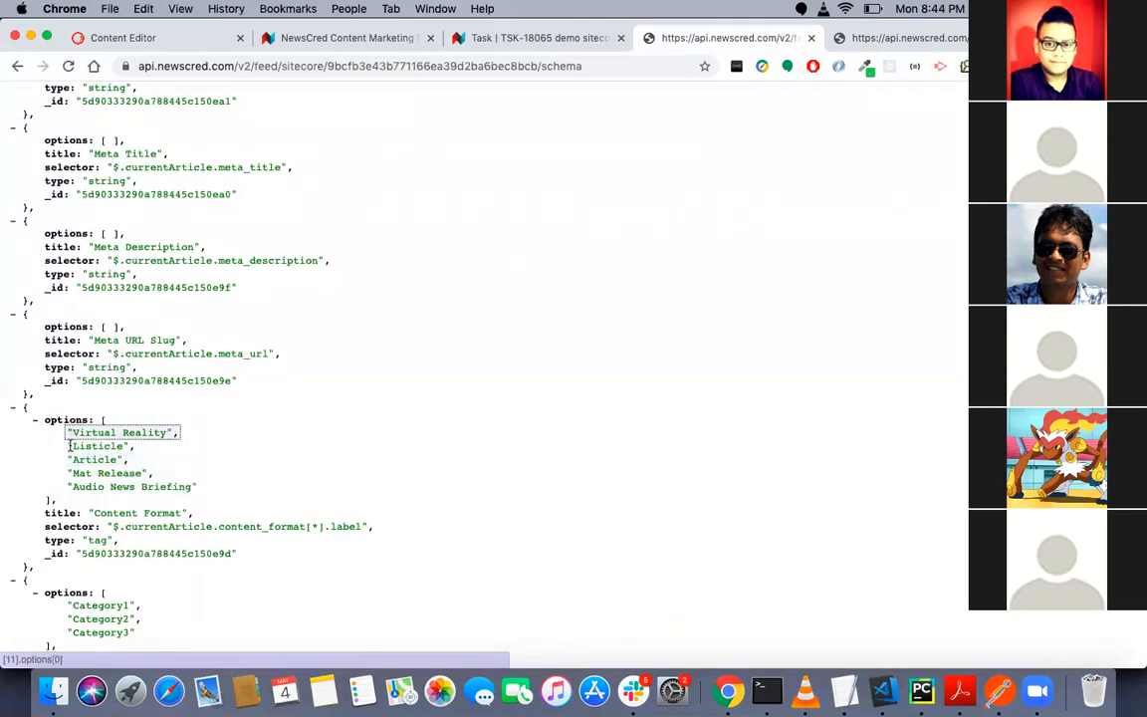
double_click(56, 513)
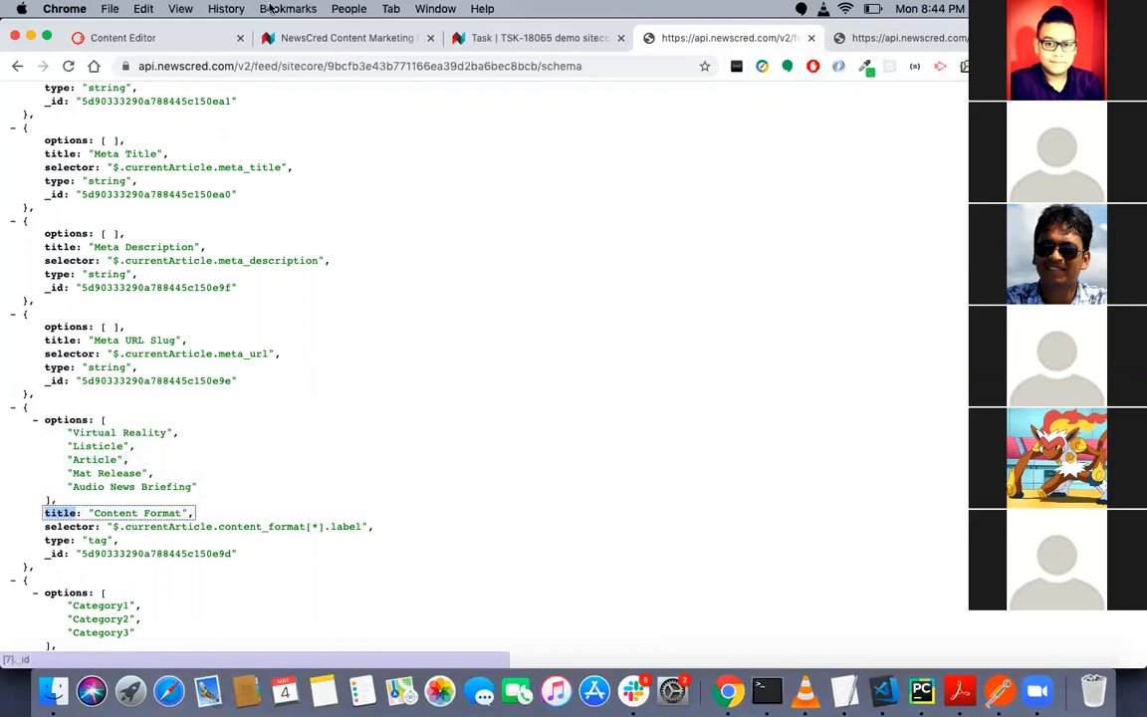
- View the Author field mapper's Sitecore Field and the choices for its CMP Field in the Content Editor
left_click(169, 36)
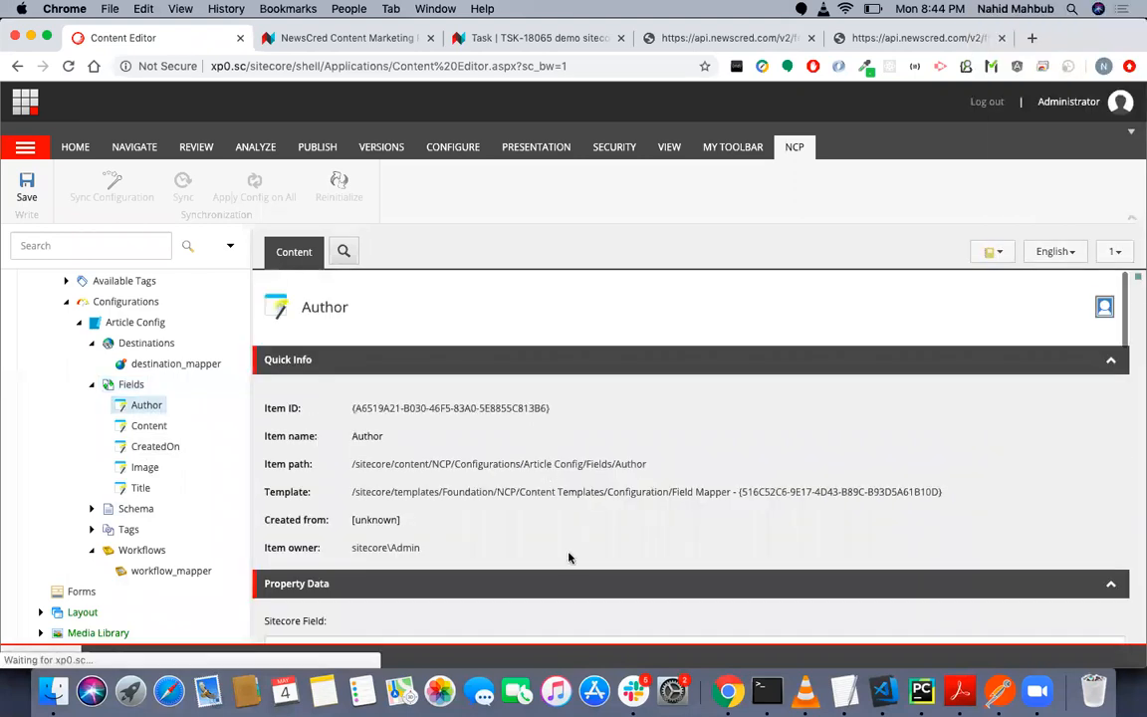
scroll(511, 496, "down", 5)
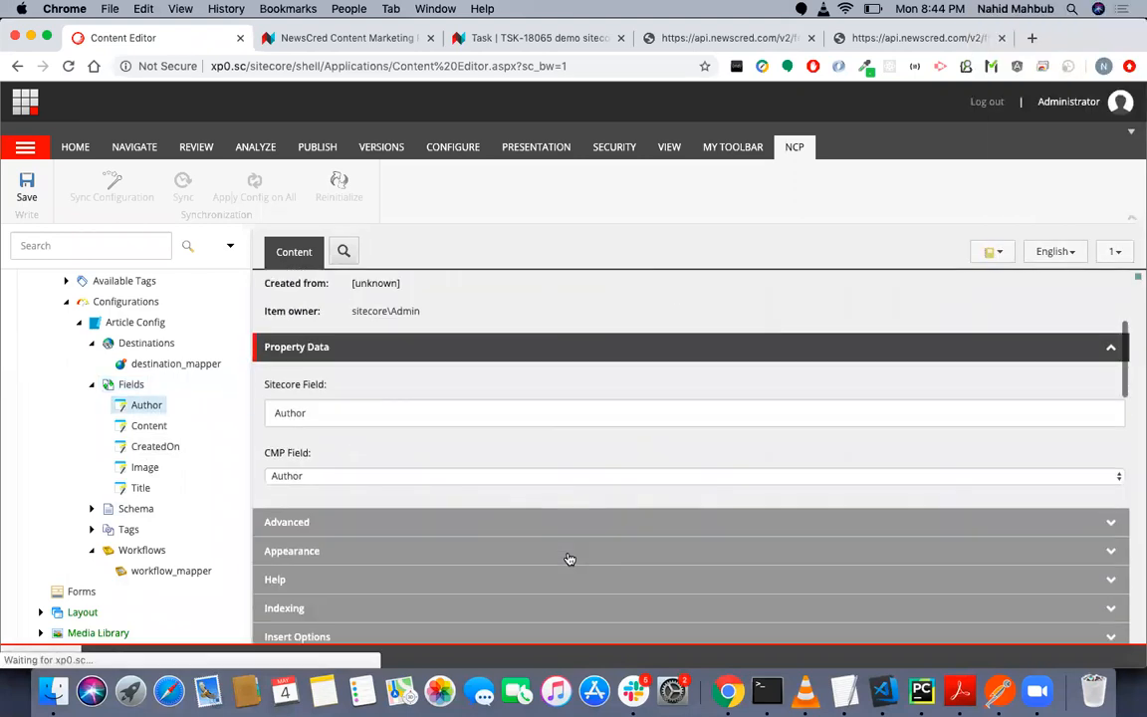
left_click(676, 476)
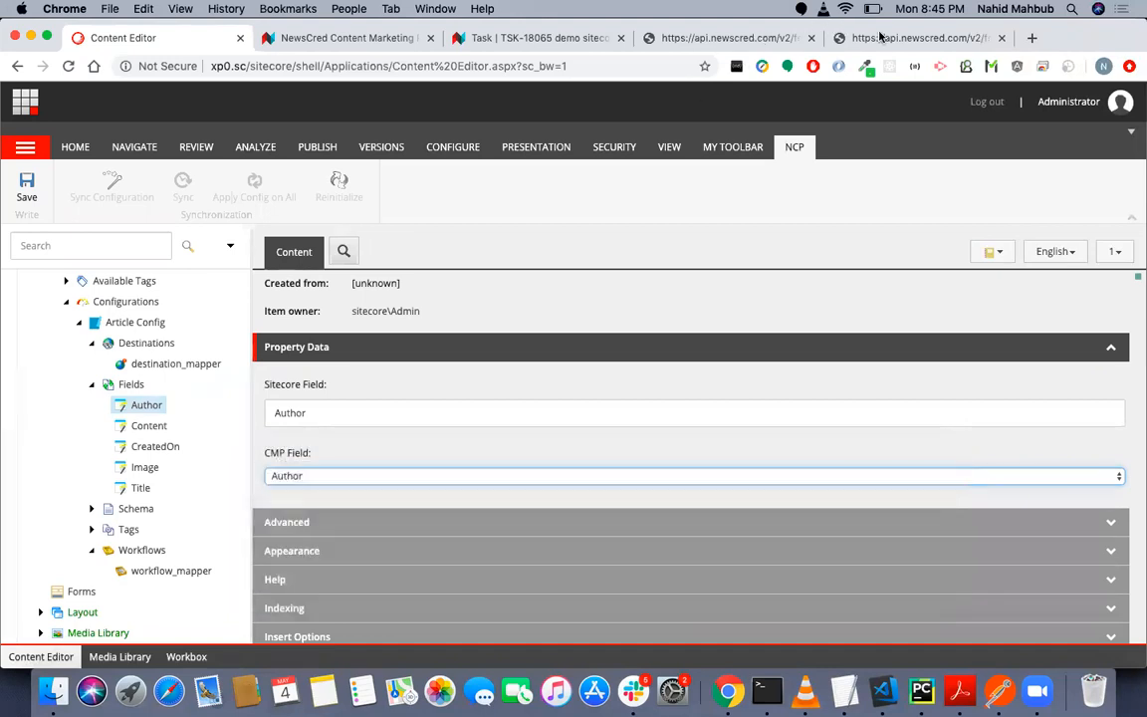
- Check the Meta Description entry's title, selector and type in the schema against the Author field mapper in the Content Editor
left_click(879, 37)
left_click(732, 37)
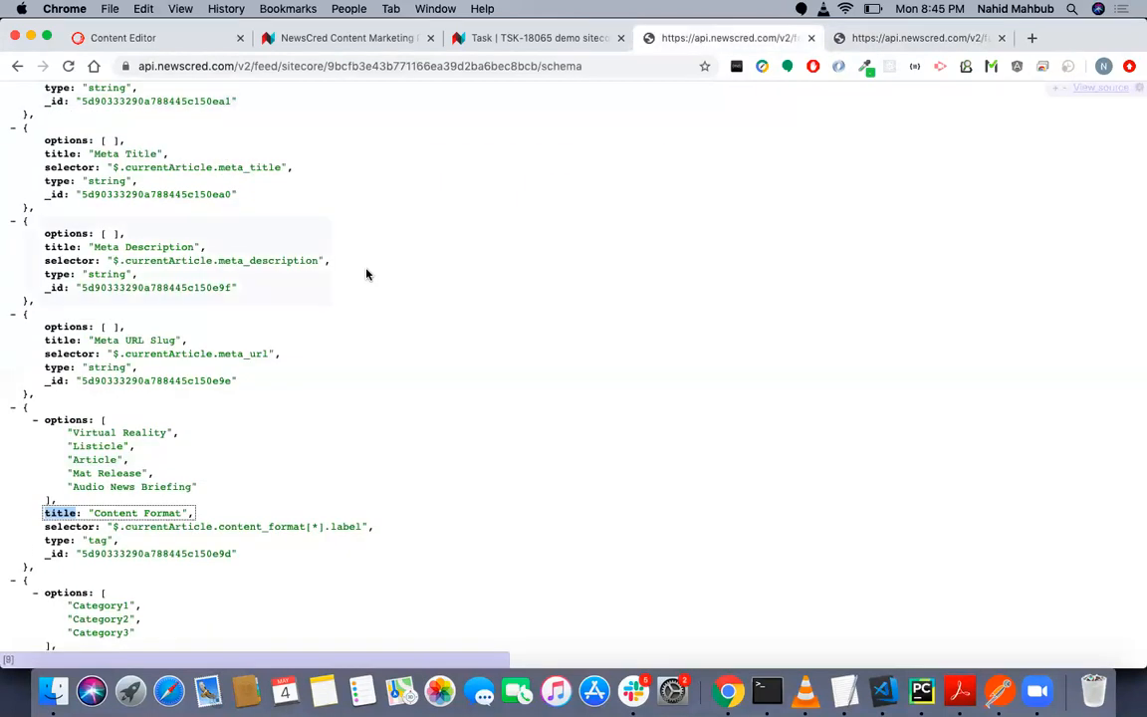
scroll(367, 274, "up", 1)
scroll(366, 274, "up", 1)
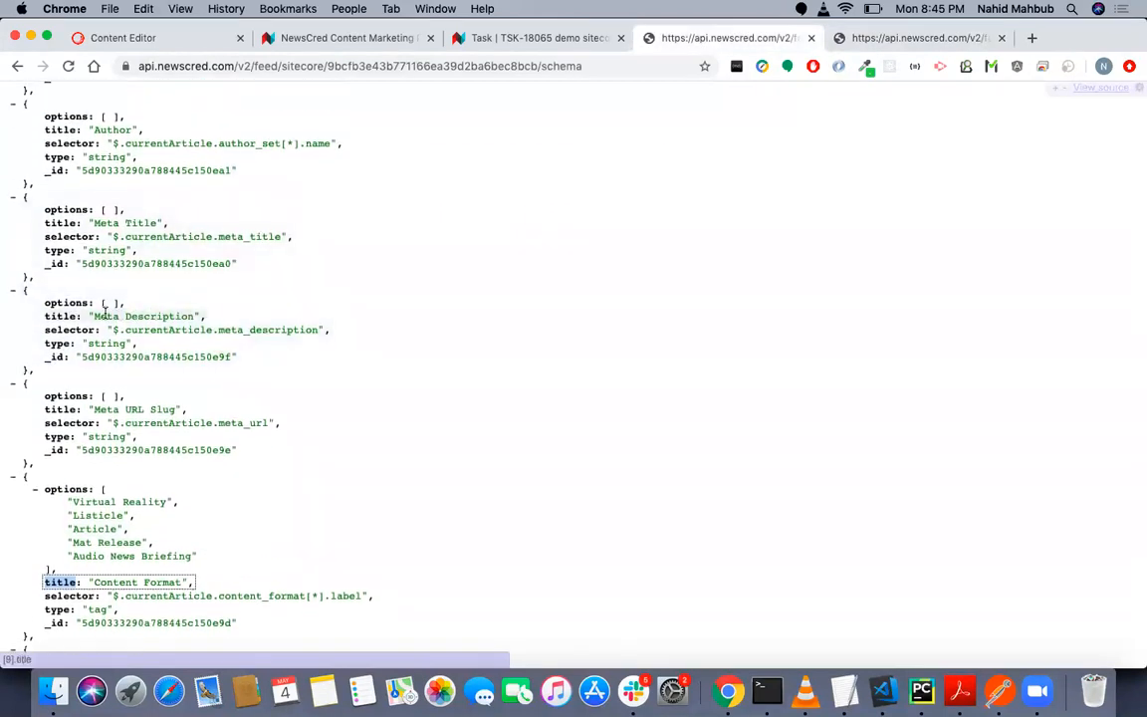
left_click_drag(94, 315, 197, 315)
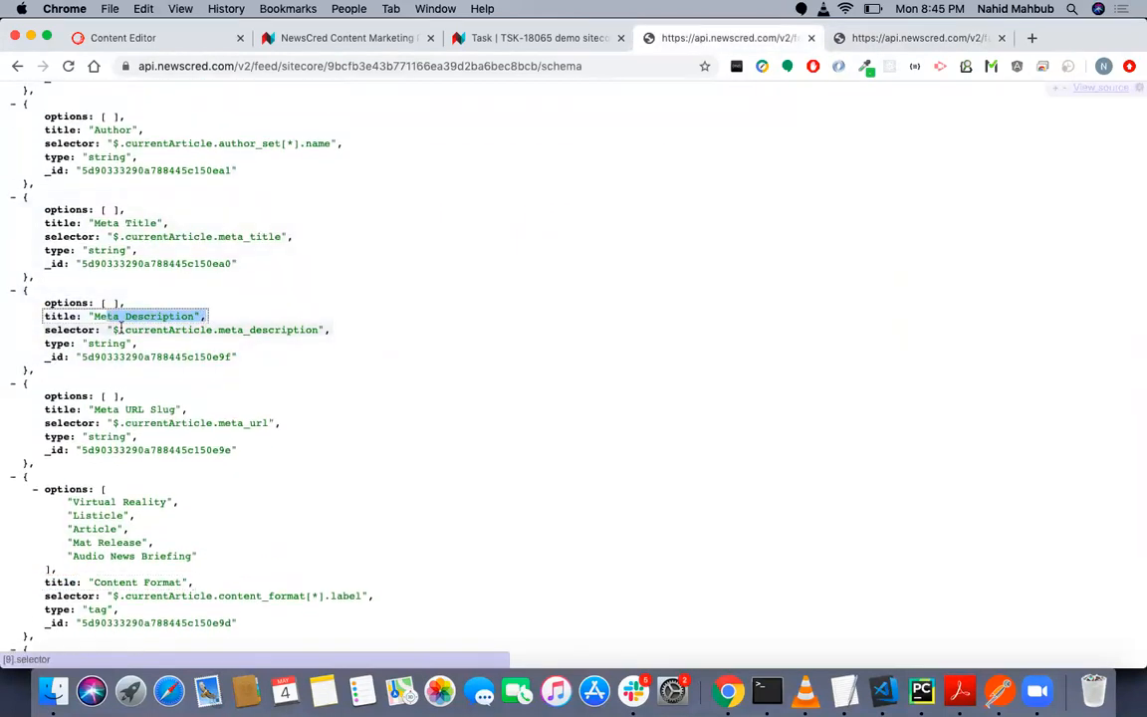
left_click_drag(125, 330, 284, 334)
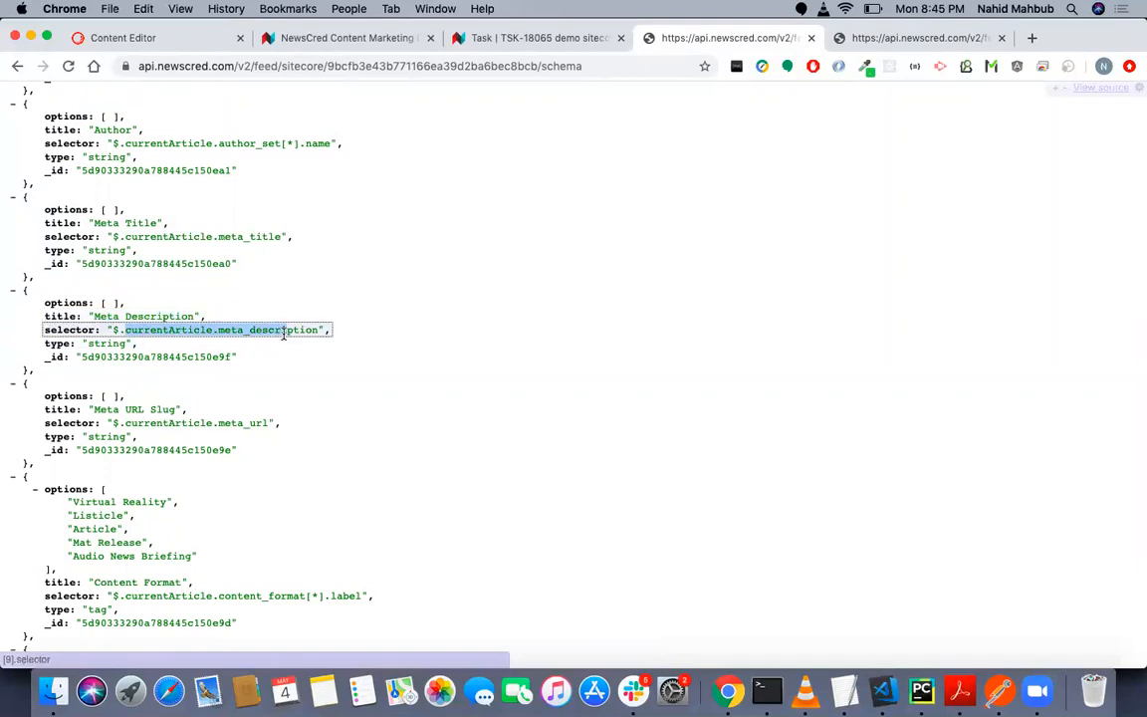
left_click_drag(125, 343, 95, 343)
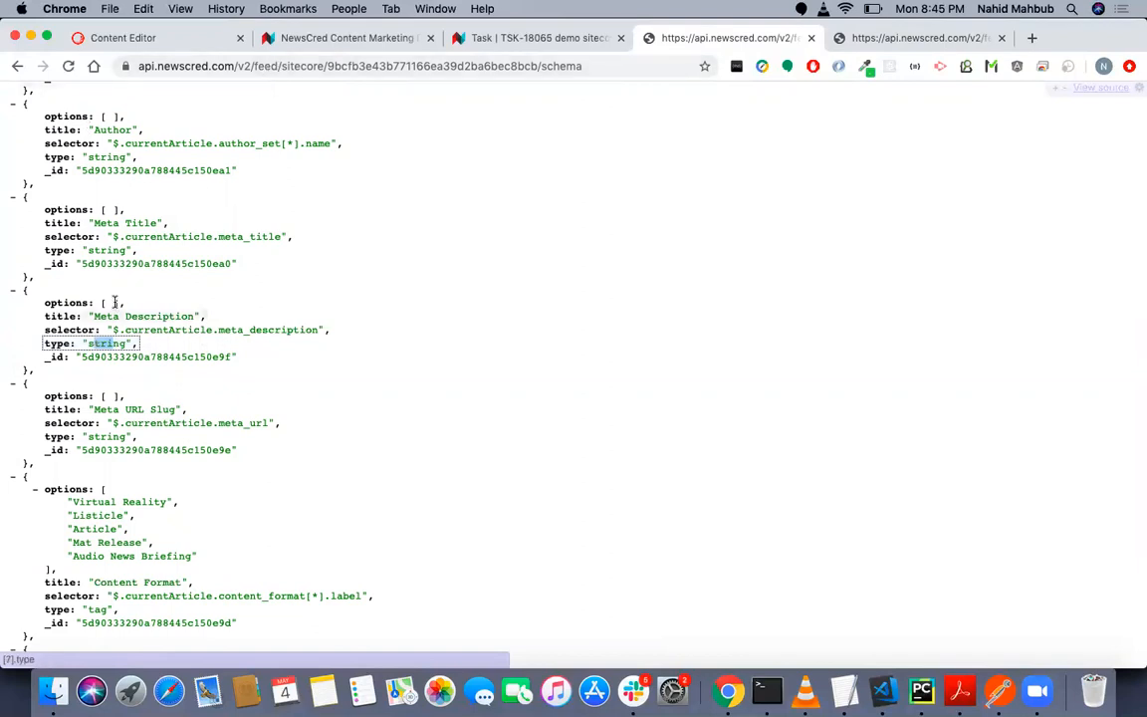
left_click(149, 40)
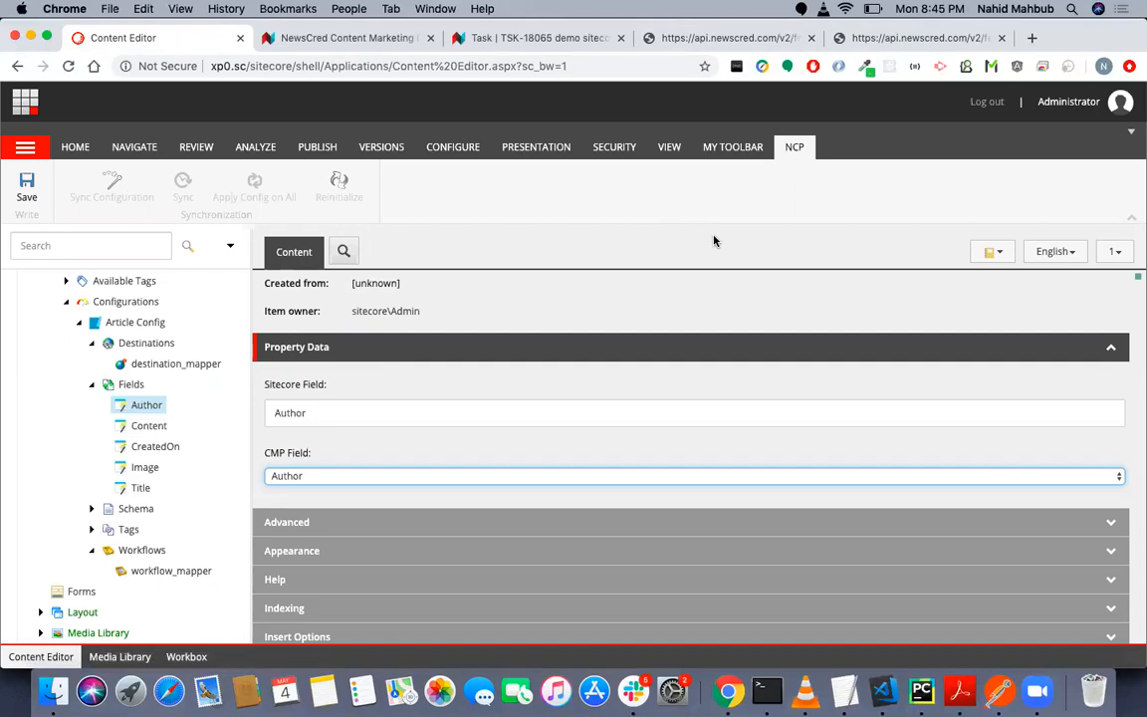
left_click(740, 39)
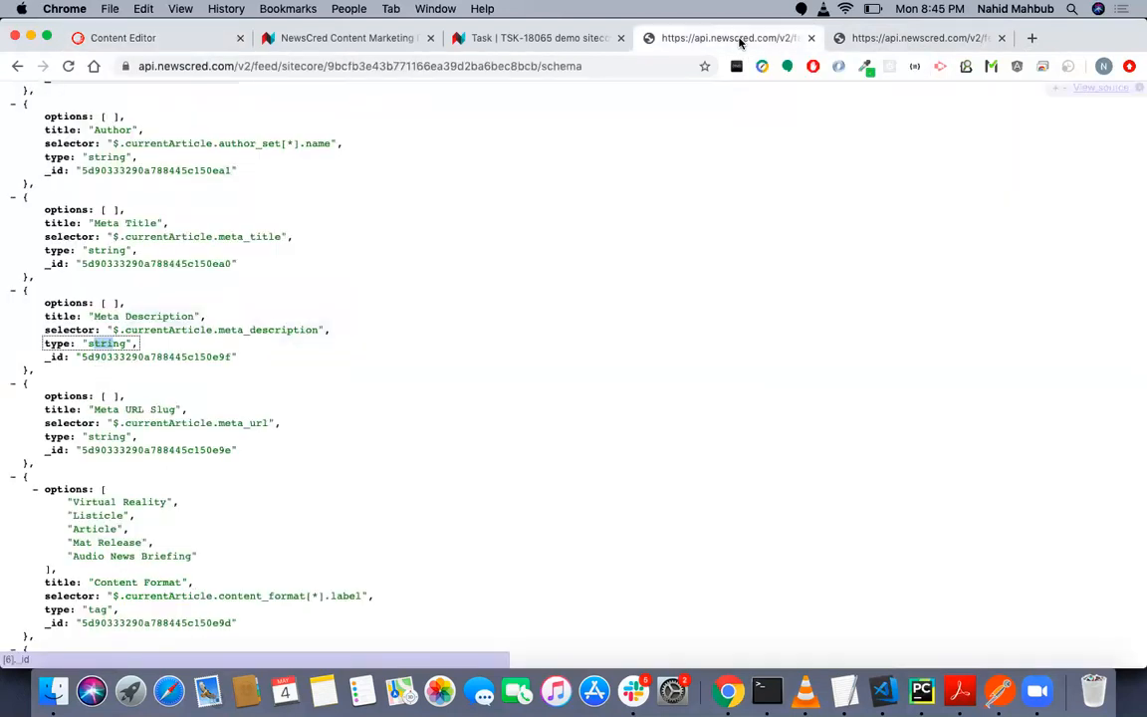
- Open tag_mapper under Article Config's Tags in the Content Editor and view the choices for its CMP Field and Tag Item
left_click(199, 39)
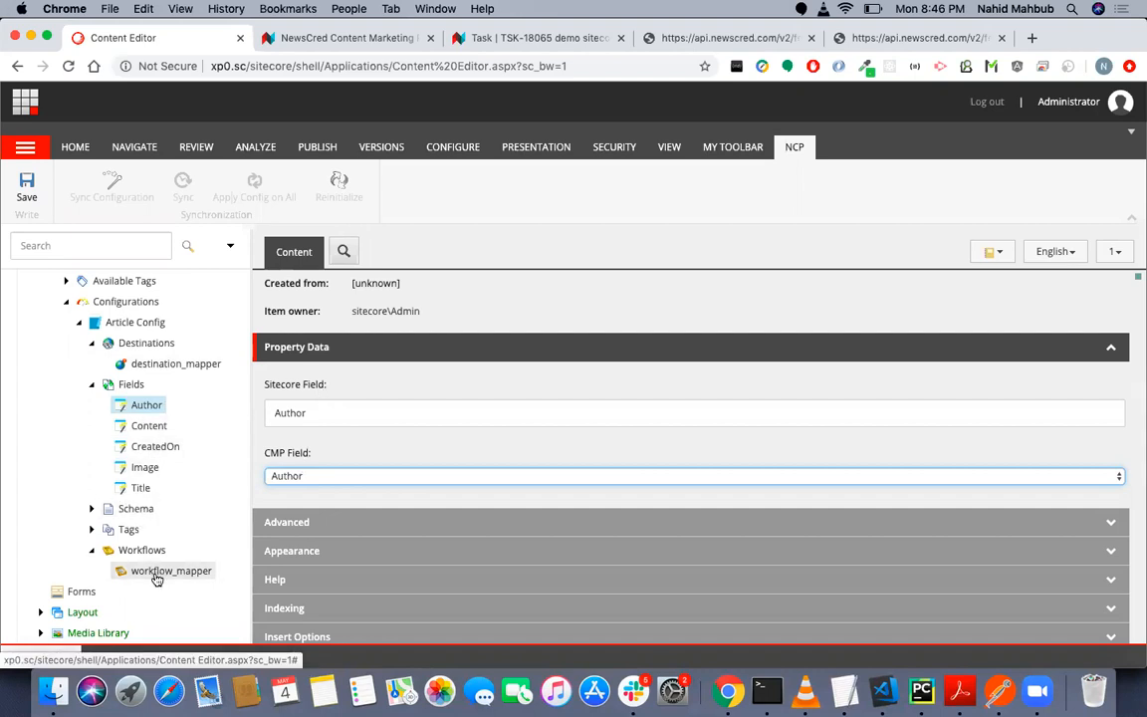
left_click(92, 529)
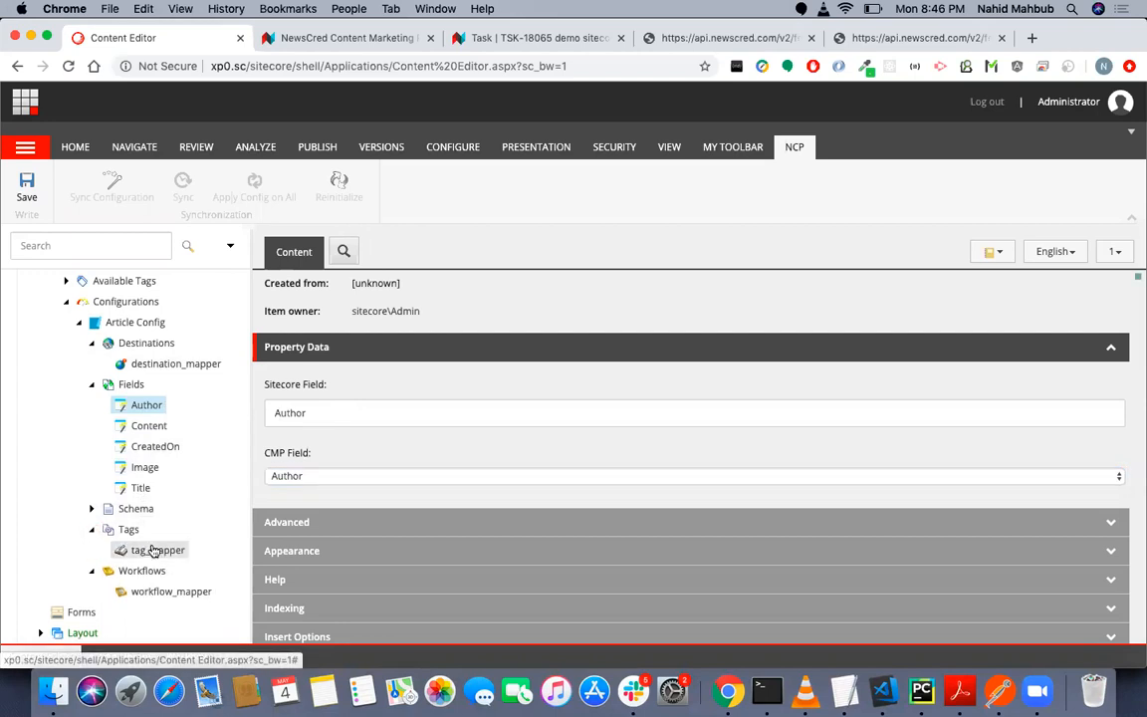
left_click(154, 550)
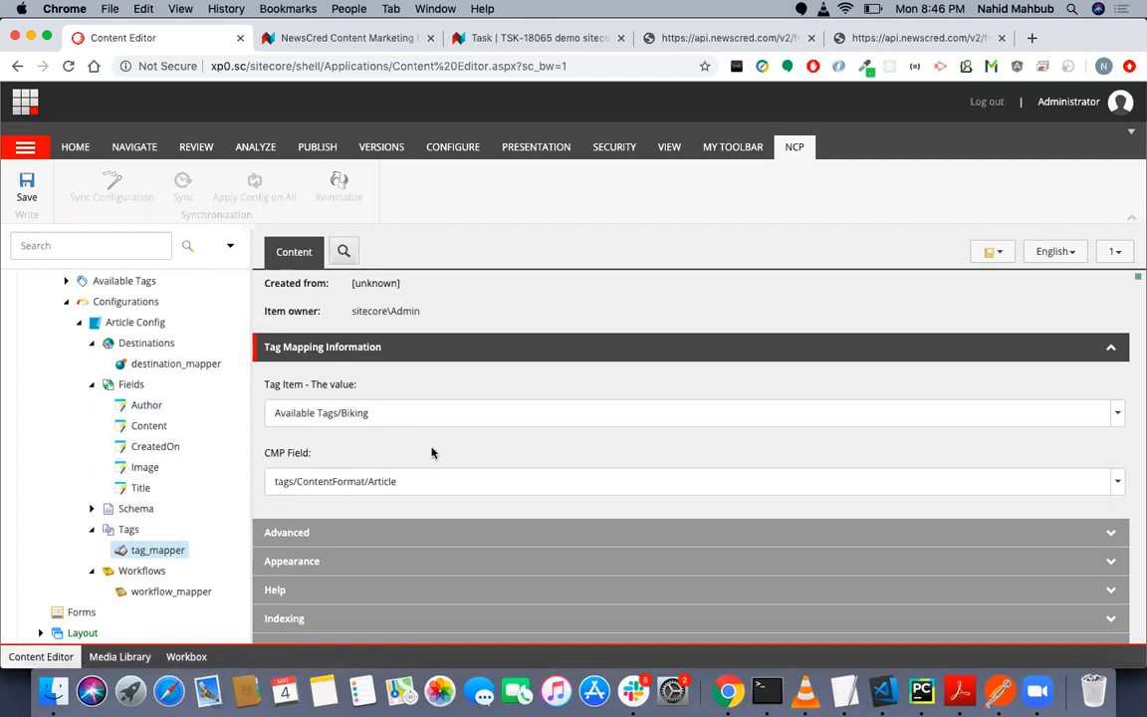
left_click(456, 477)
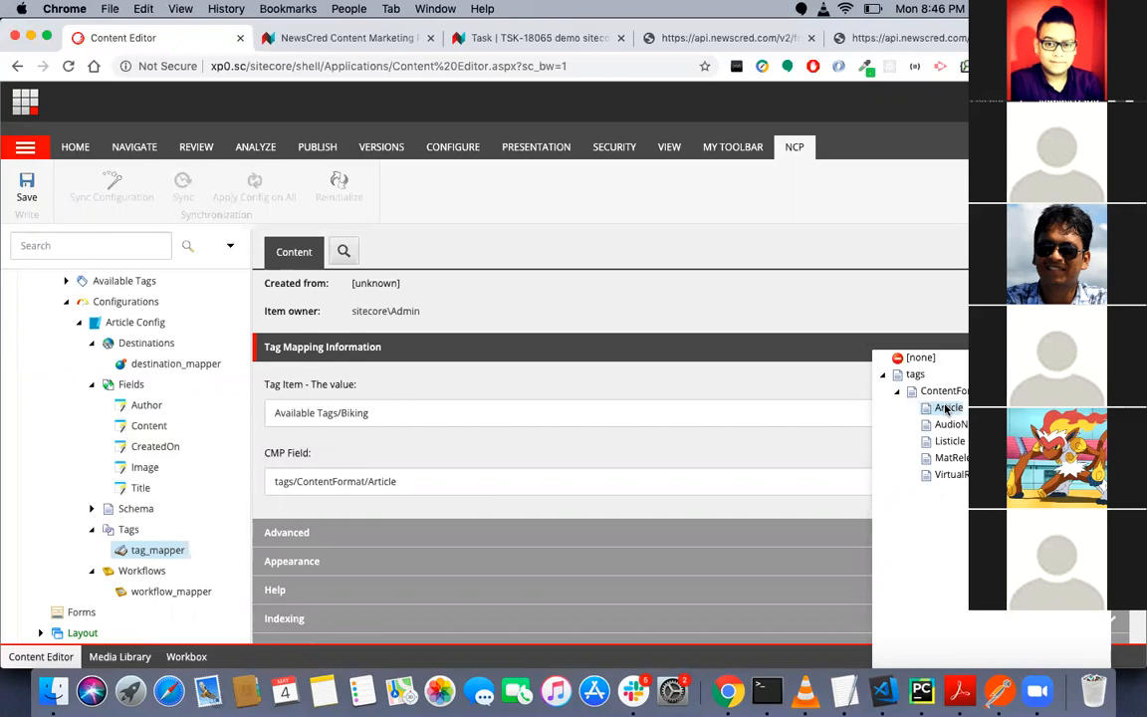
left_click(735, 453)
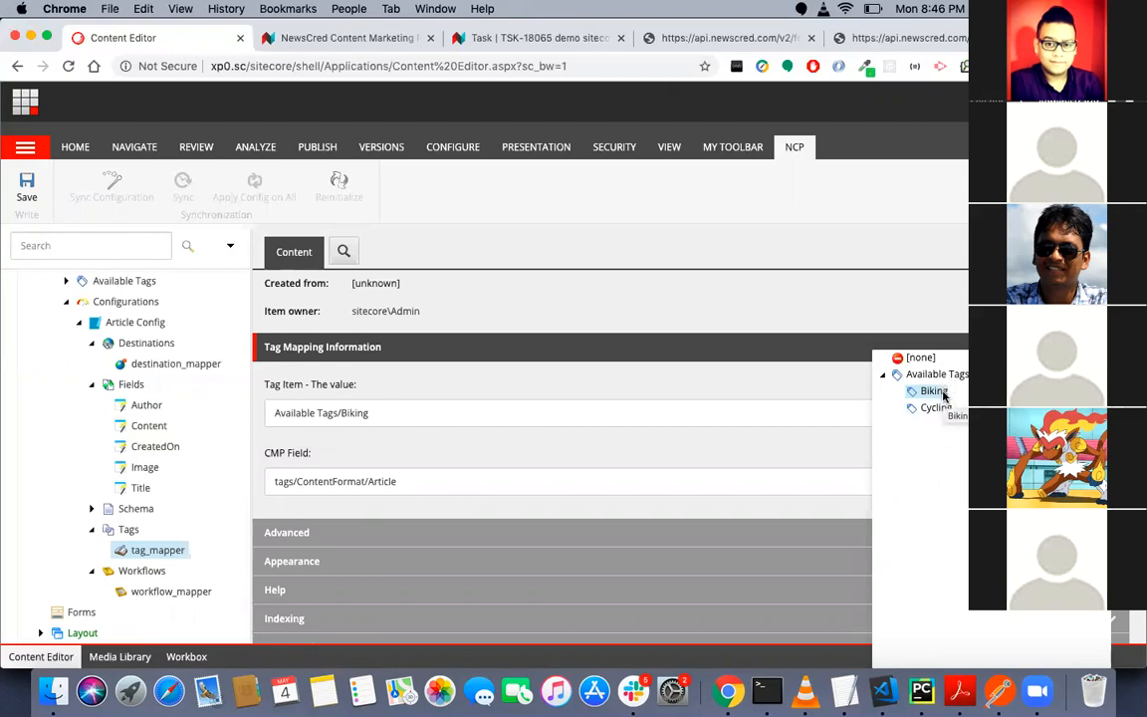
left_click(712, 455)
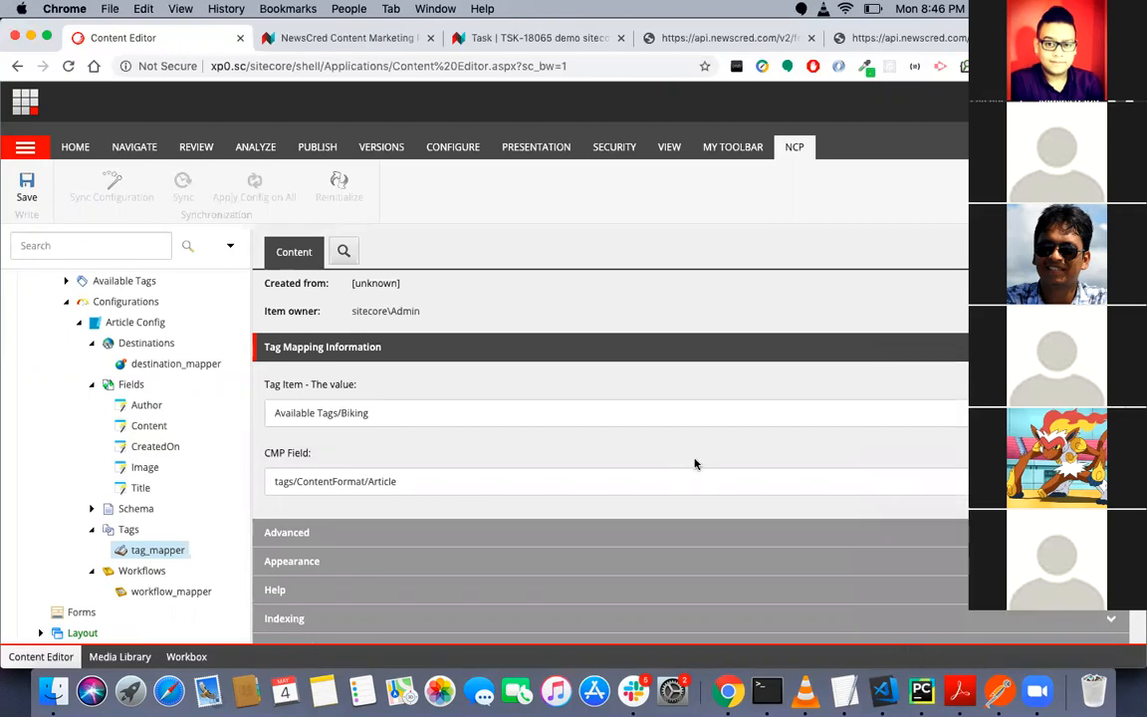
- Open workflow_mapper in the Content Editor and check the type of the Sitecore Workflow Mapper entry in the schema
left_click(162, 596)
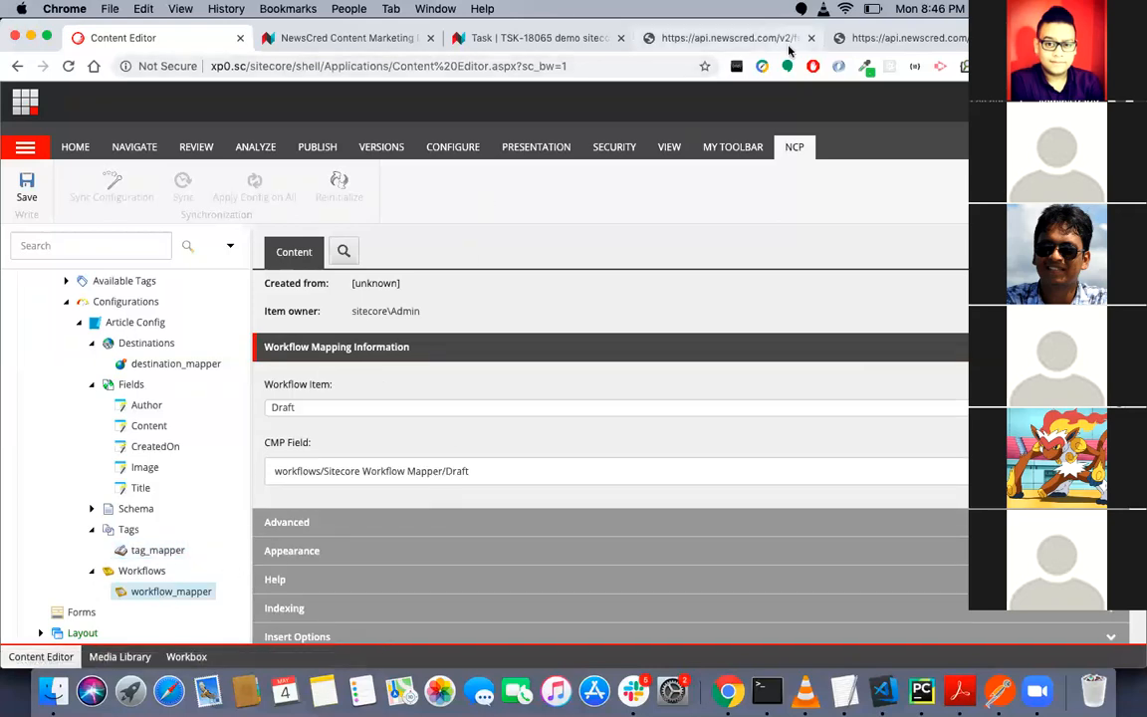
left_click(917, 37)
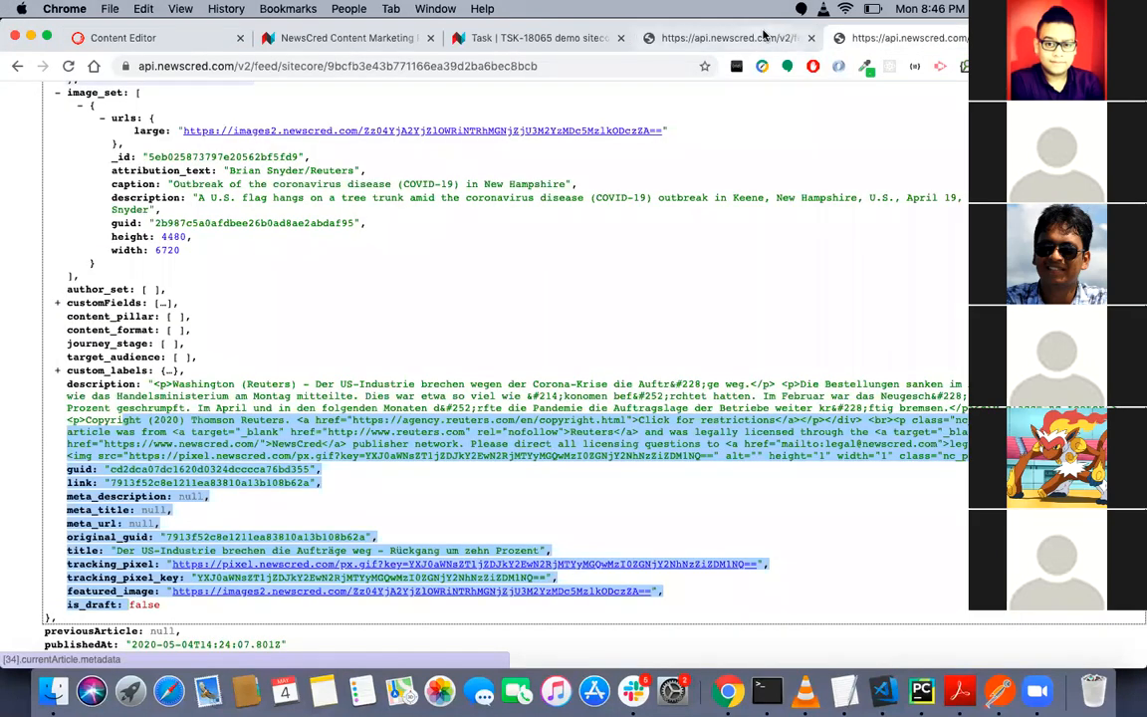
left_click(719, 38)
scroll(314, 450, "down", 5)
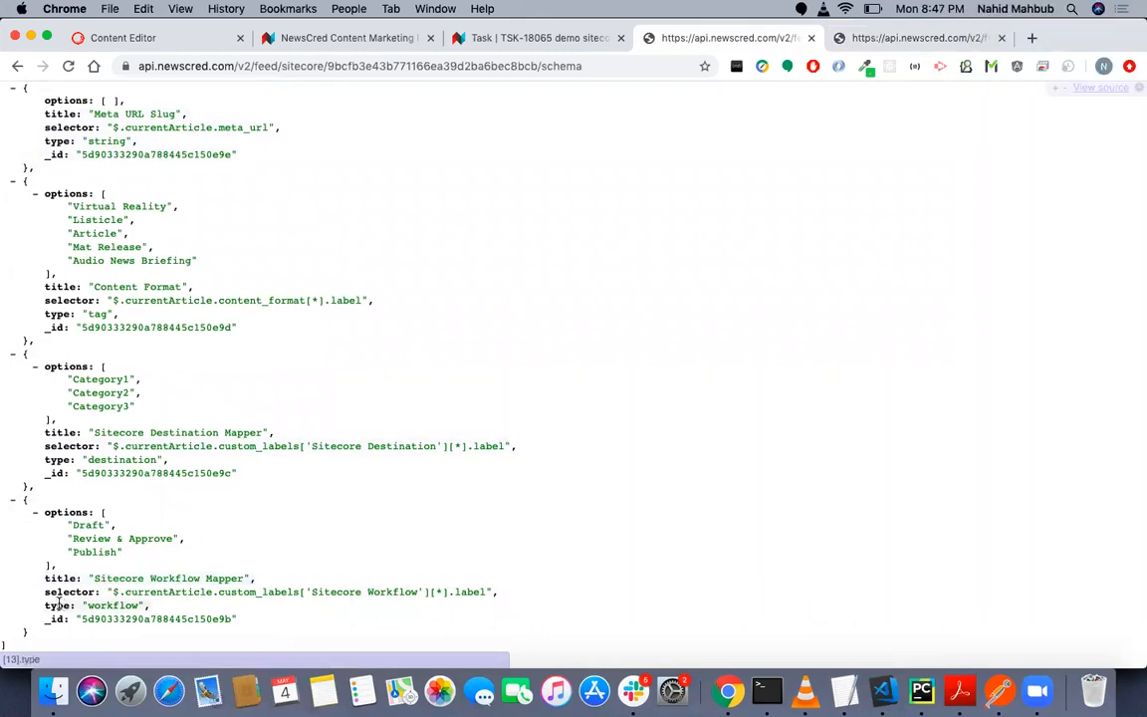
left_click_drag(45, 604, 125, 606)
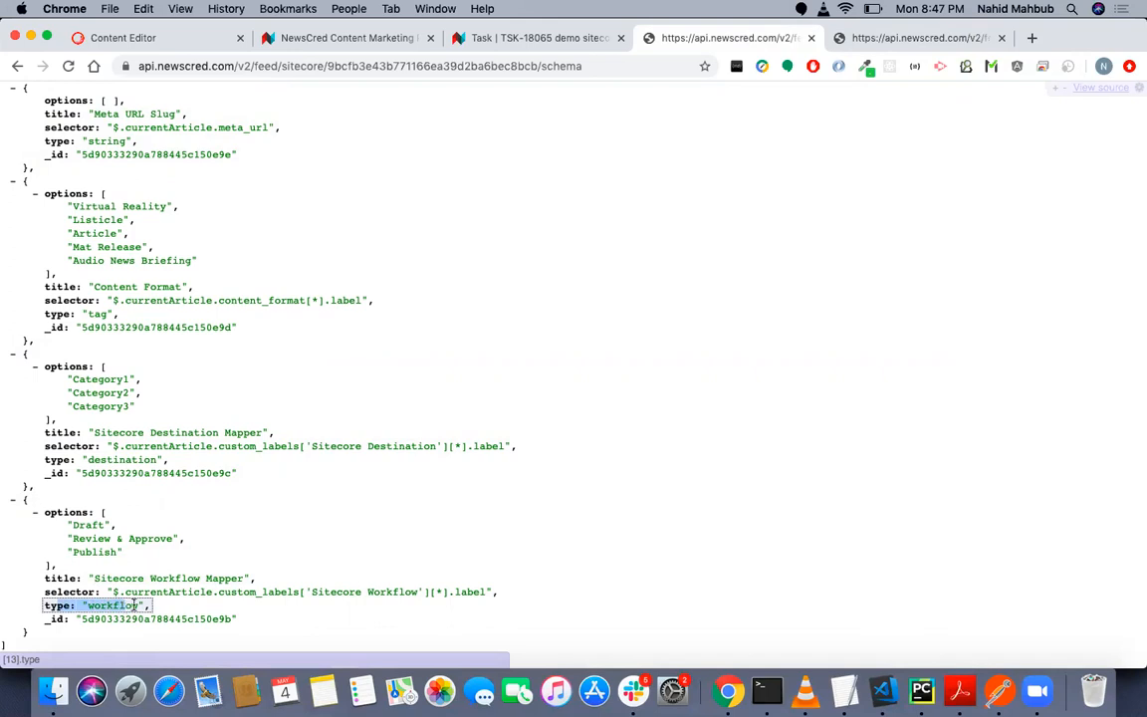
- Examine the type and the options listed for the Sitecore Workflow Mapper entry in the schema
double_click(133, 605)
left_click_drag(45, 512, 85, 569)
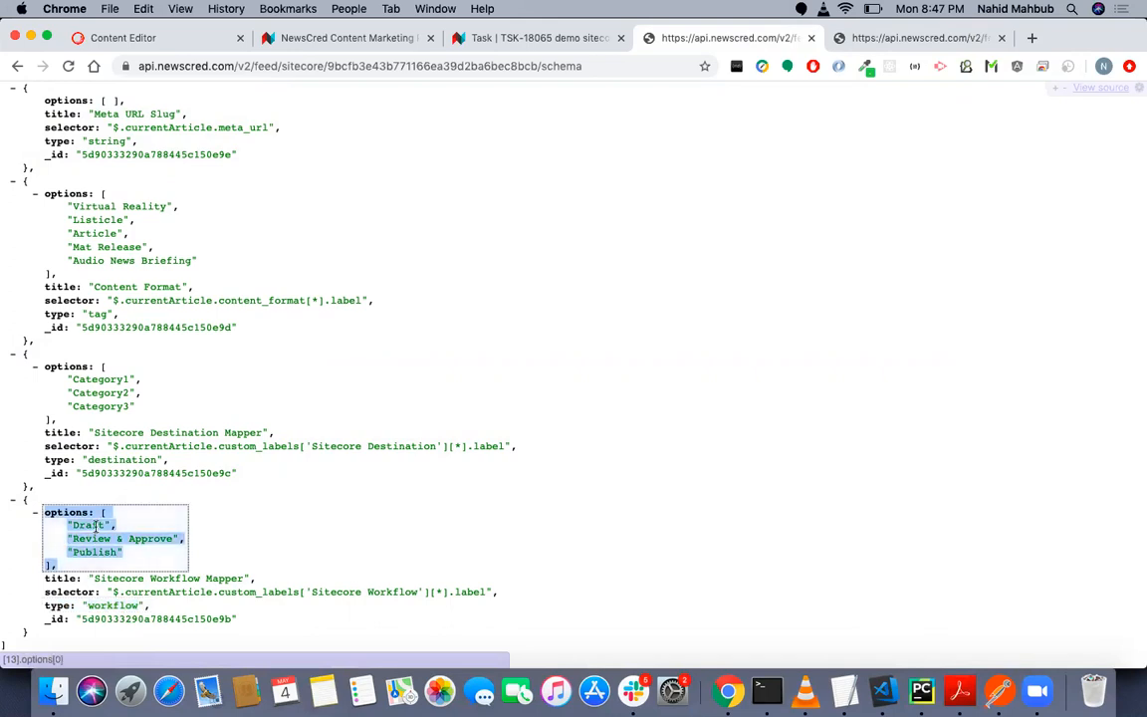
left_click(96, 526)
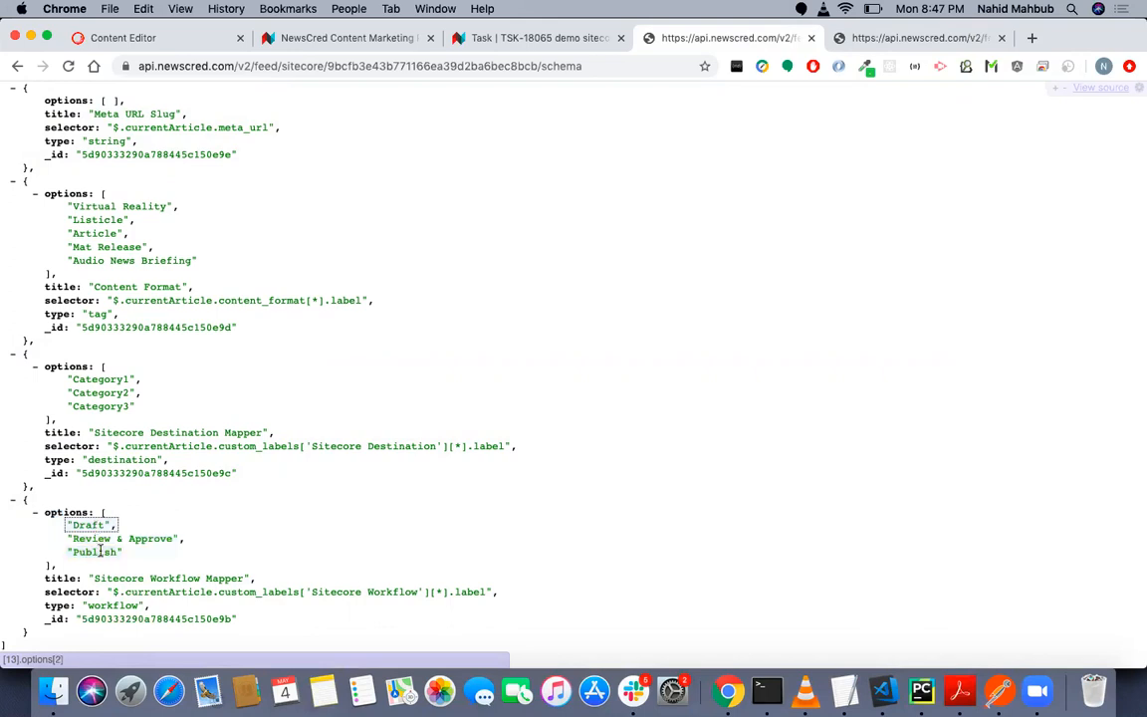
- Switch to the Content Editor and view the Sitecore Workflow Mapper choices for workflow_mapper's CMP Field
left_click(334, 38)
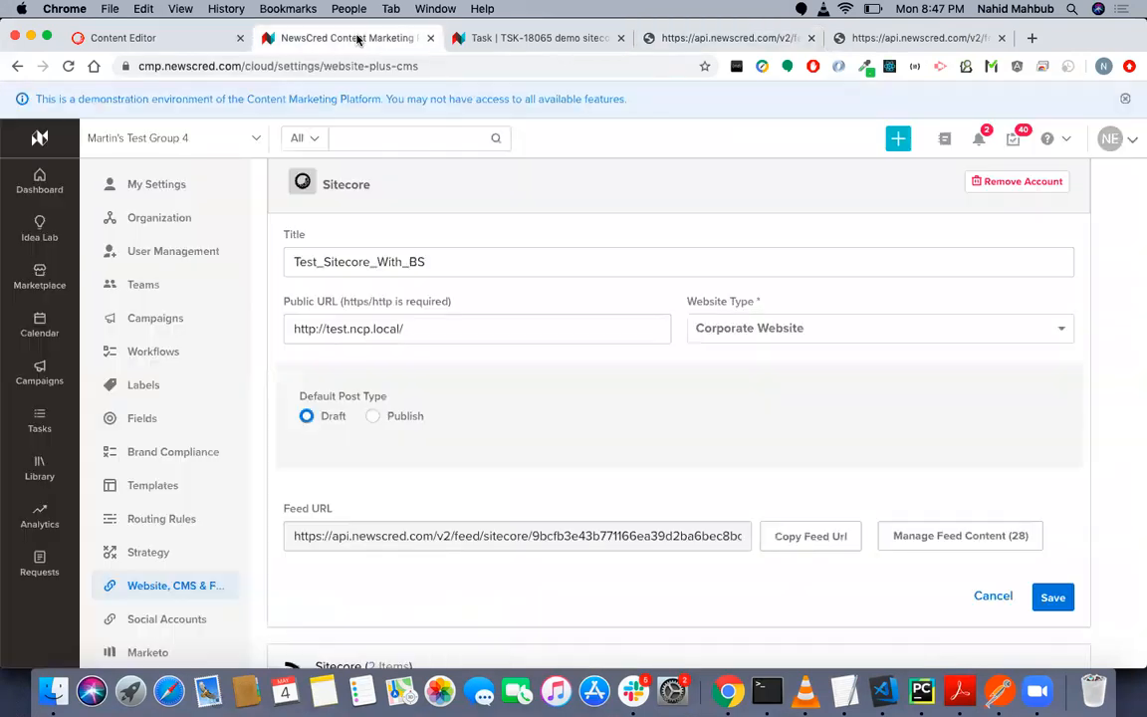
left_click(180, 36)
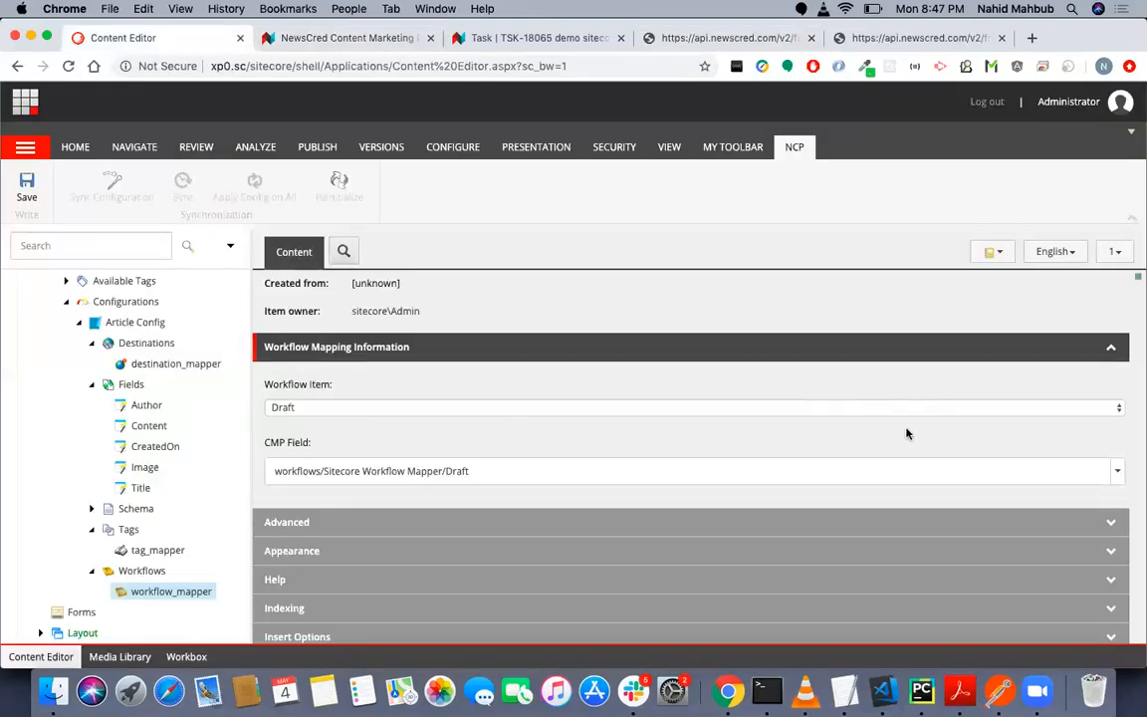
left_click(905, 480)
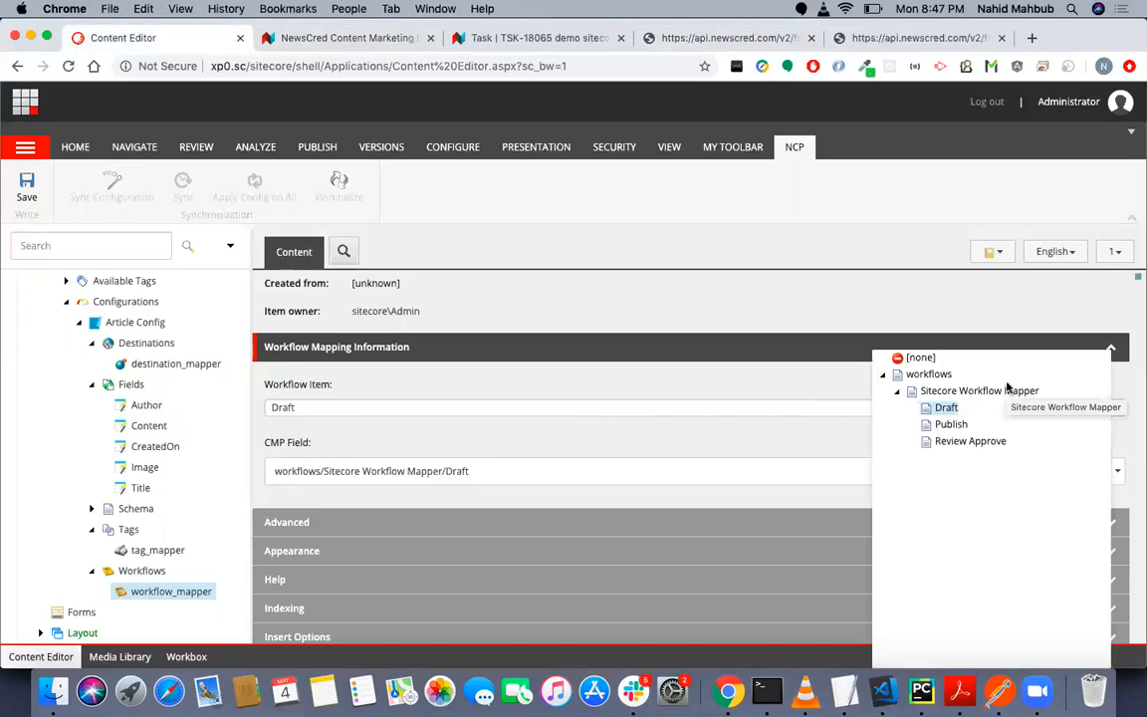
mouse_move(942, 404)
left_mouse_down()
mouse_move(958, 432)
mouse_move(951, 420)
left_mouse_up()
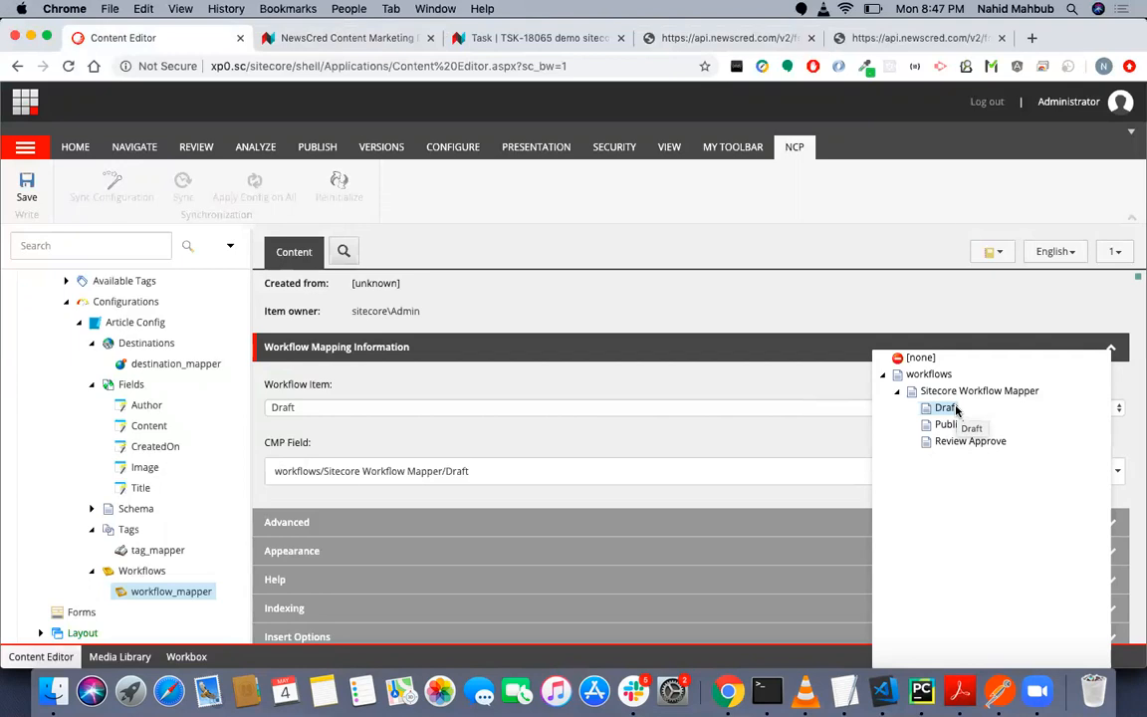
left_click(598, 428)
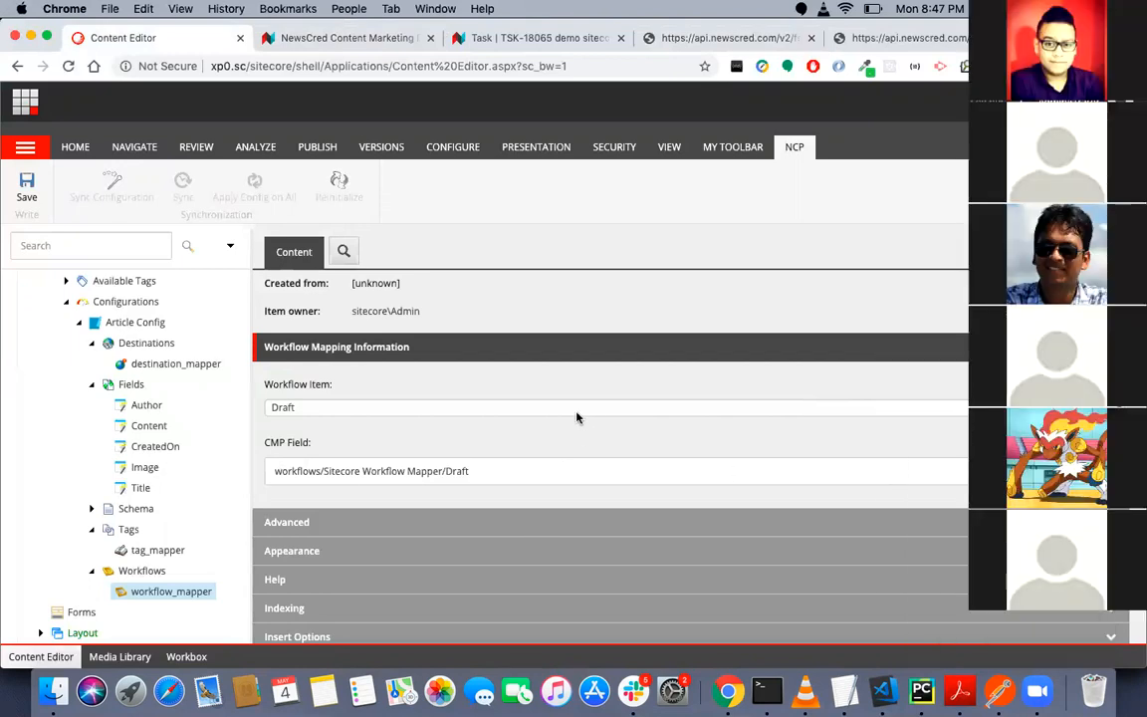
- View the choices for workflow_mapper's Workflow Item without changing the selection
left_click(564, 410)
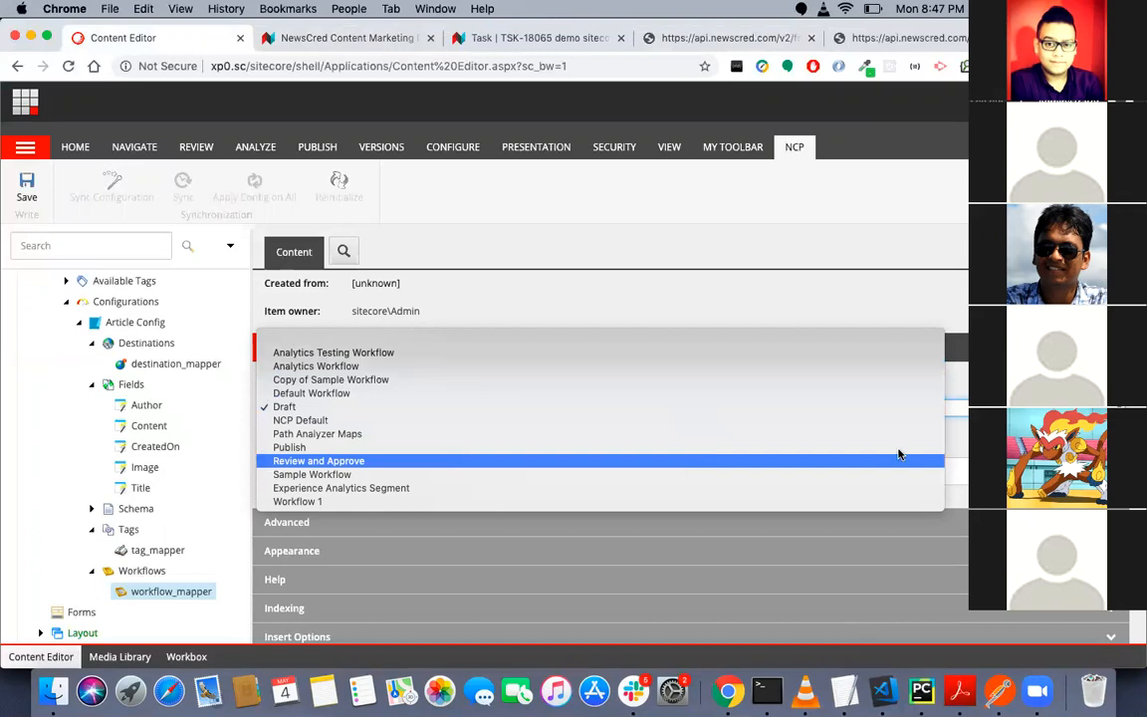
left_click(996, 438)
left_click(617, 438)
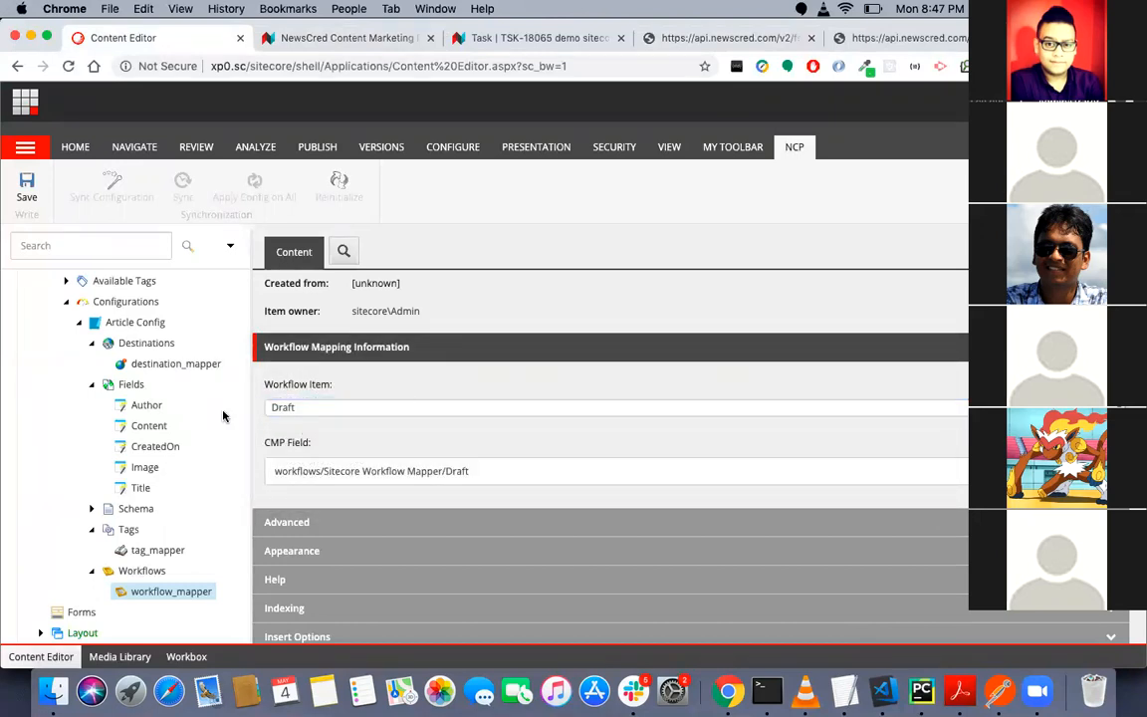
- Run Apply Config on All for the NCP Configurations item and close the completion message
scroll(224, 412, "up", 2)
scroll(225, 409, "down", 4)
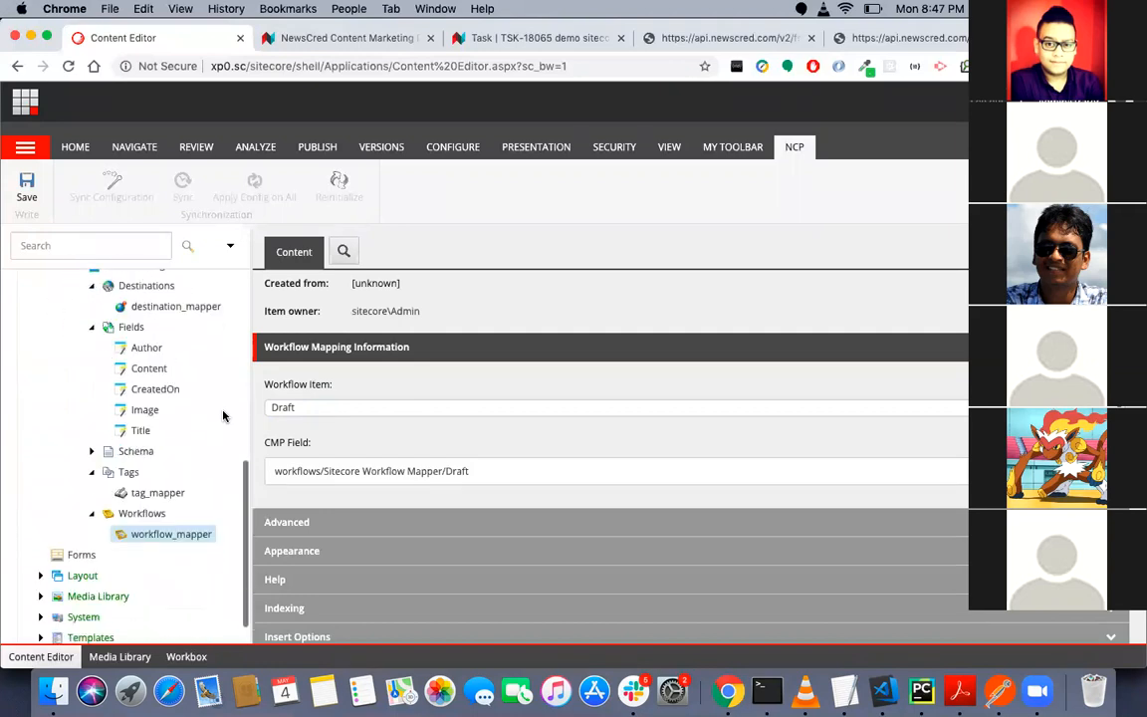
scroll(225, 409, "up", 4)
left_click(141, 434)
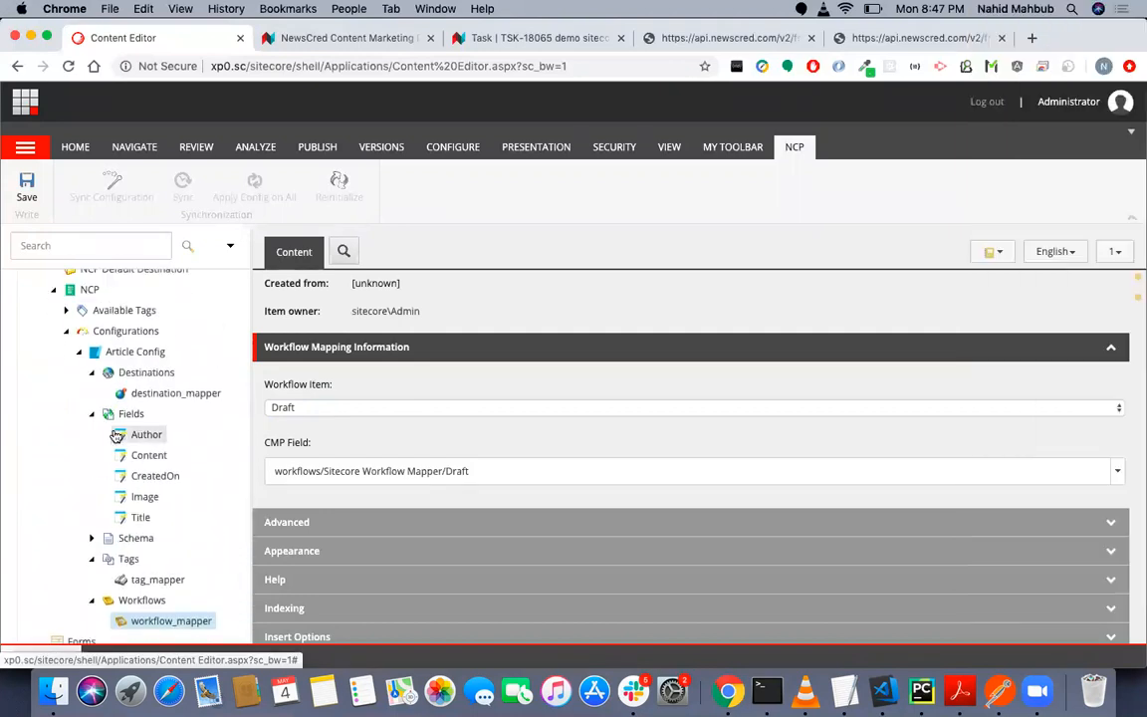
scroll(112, 435, "up", 2)
scroll(113, 436, "up", 3)
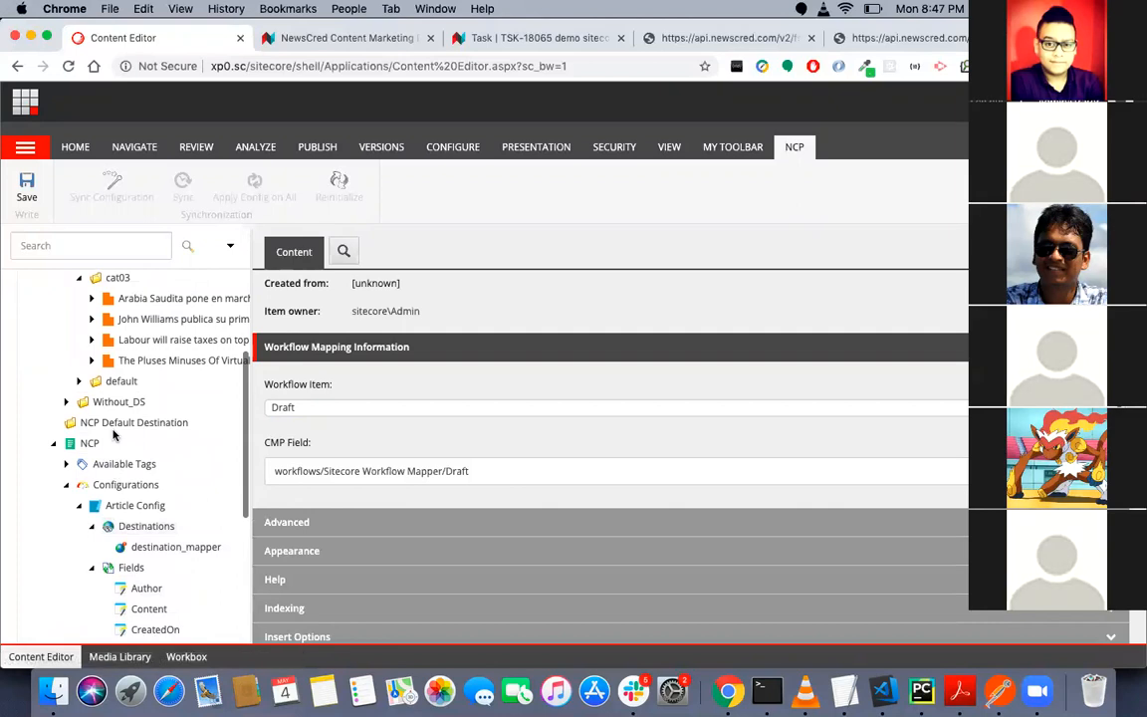
scroll(142, 380, "up", 2)
scroll(143, 380, "up", 1)
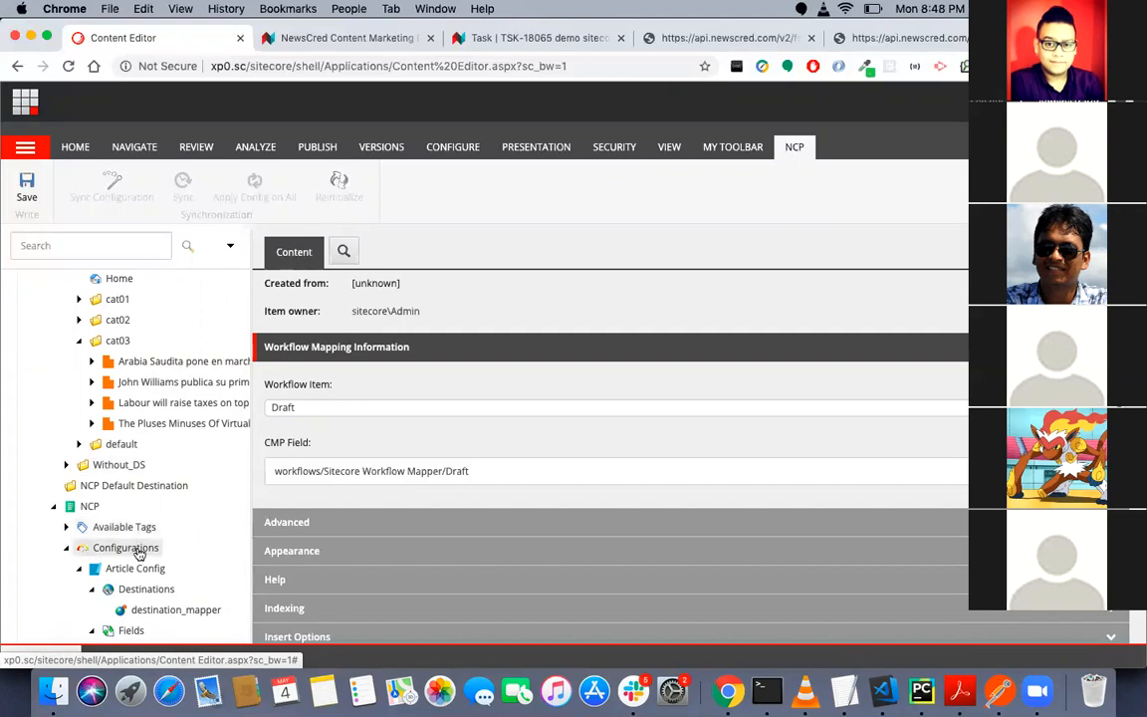
left_click(140, 553)
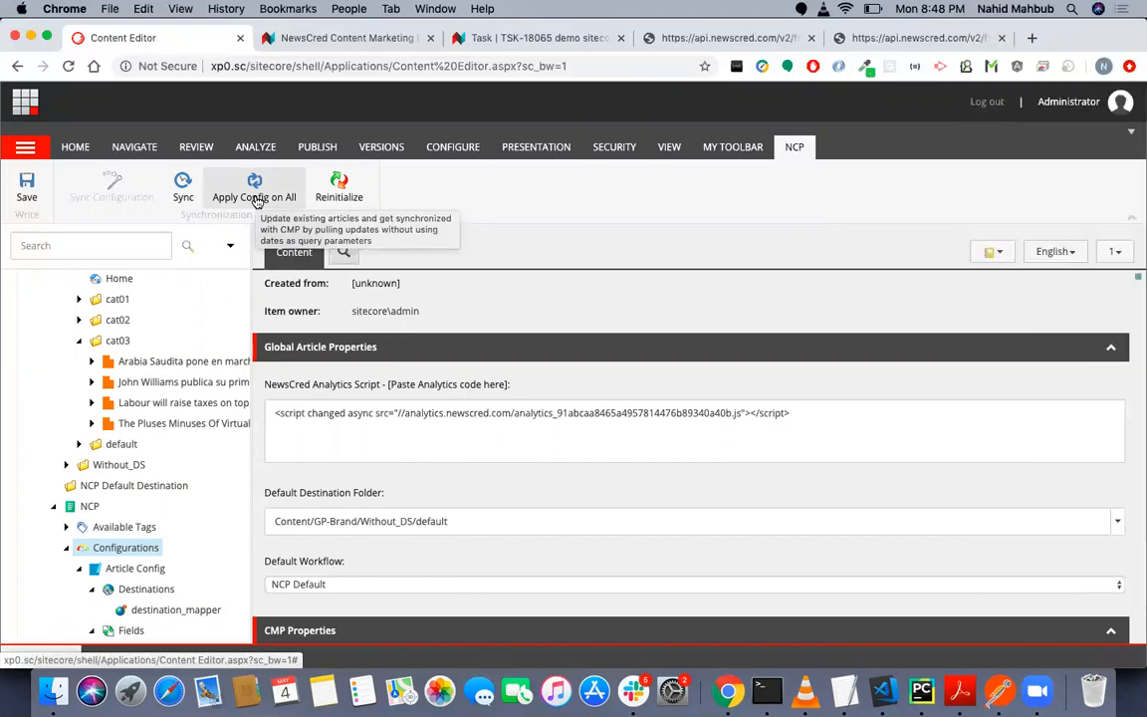
left_click(258, 202)
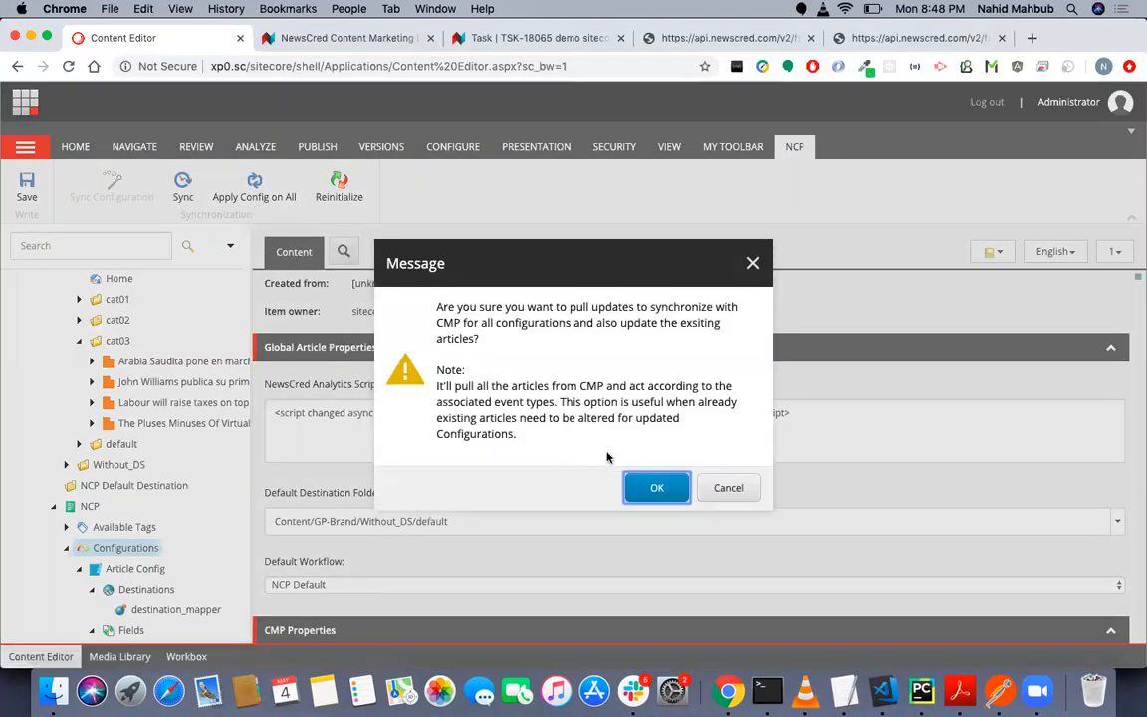
left_click(656, 487)
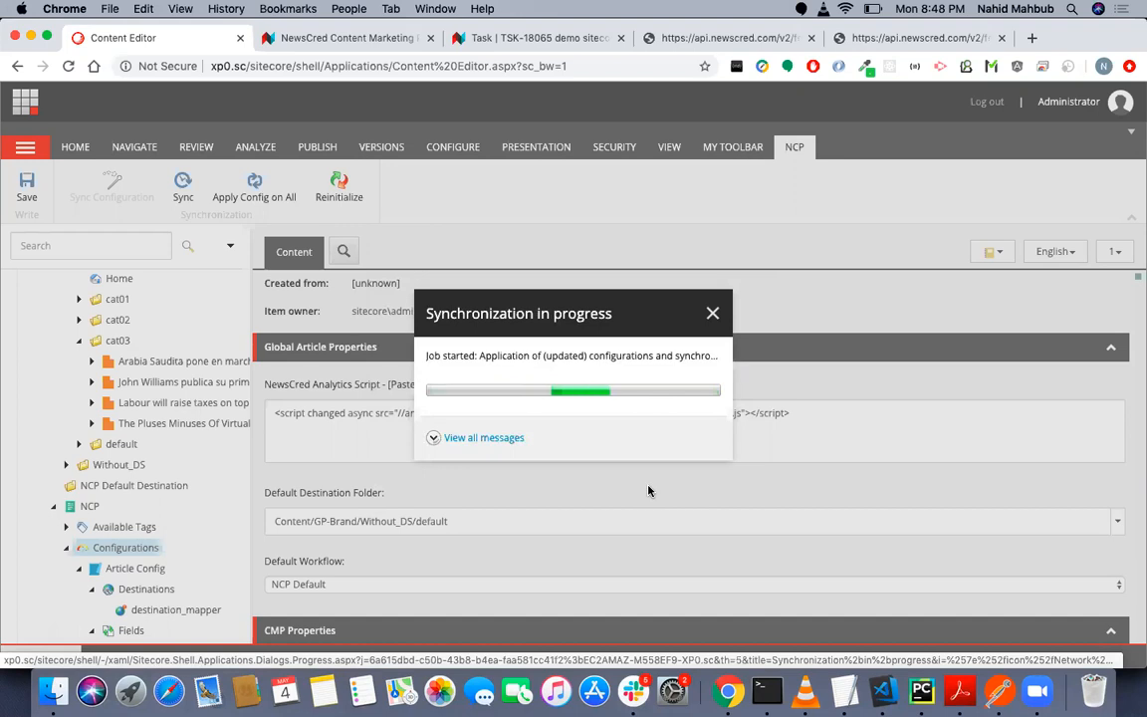
left_click(456, 439)
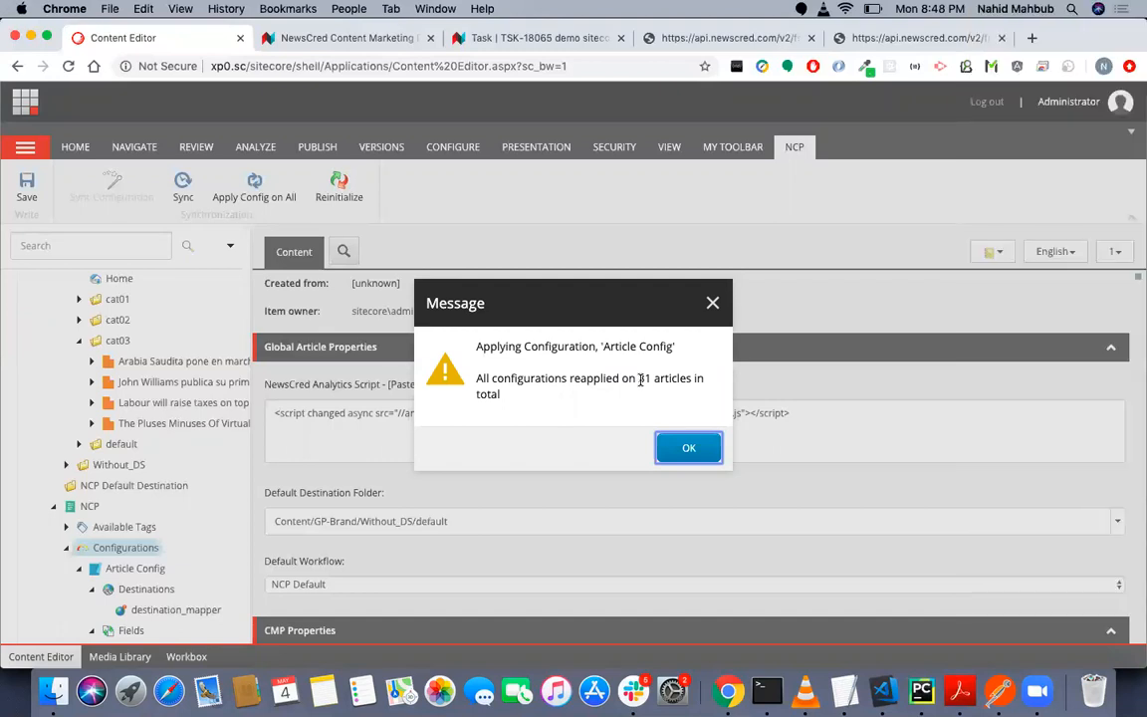
left_click(679, 450)
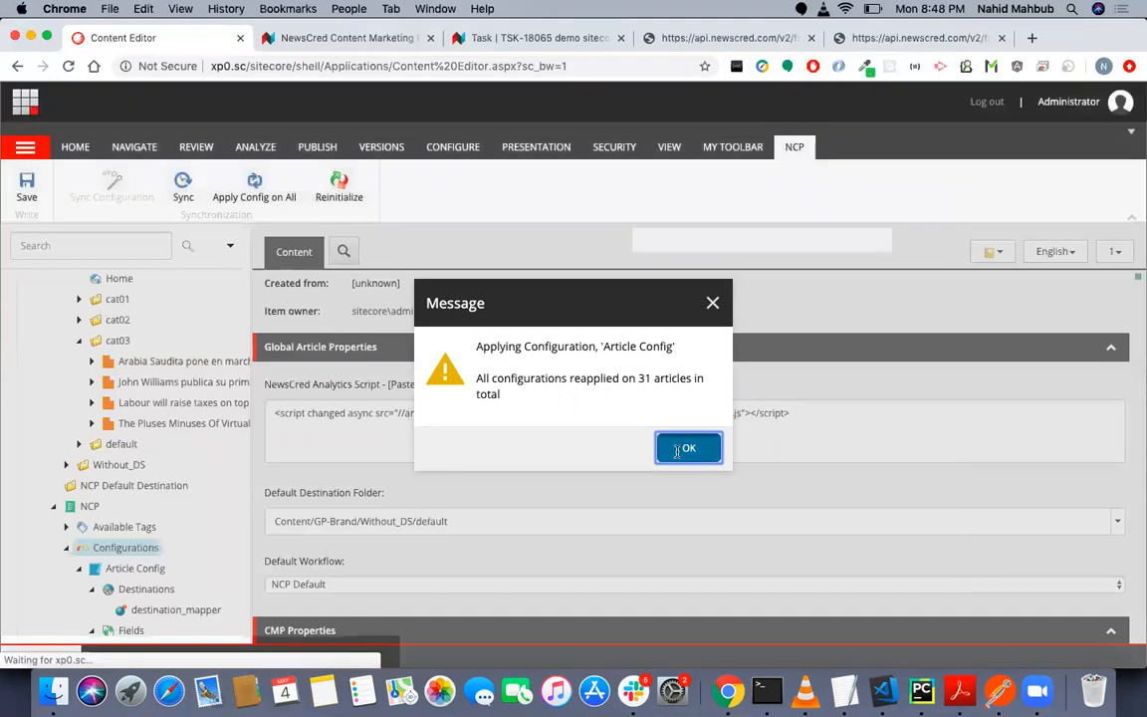
- In the demo sitecore task's content, open the primary article's published xp0.sc link in a new browser tab
left_click(527, 43)
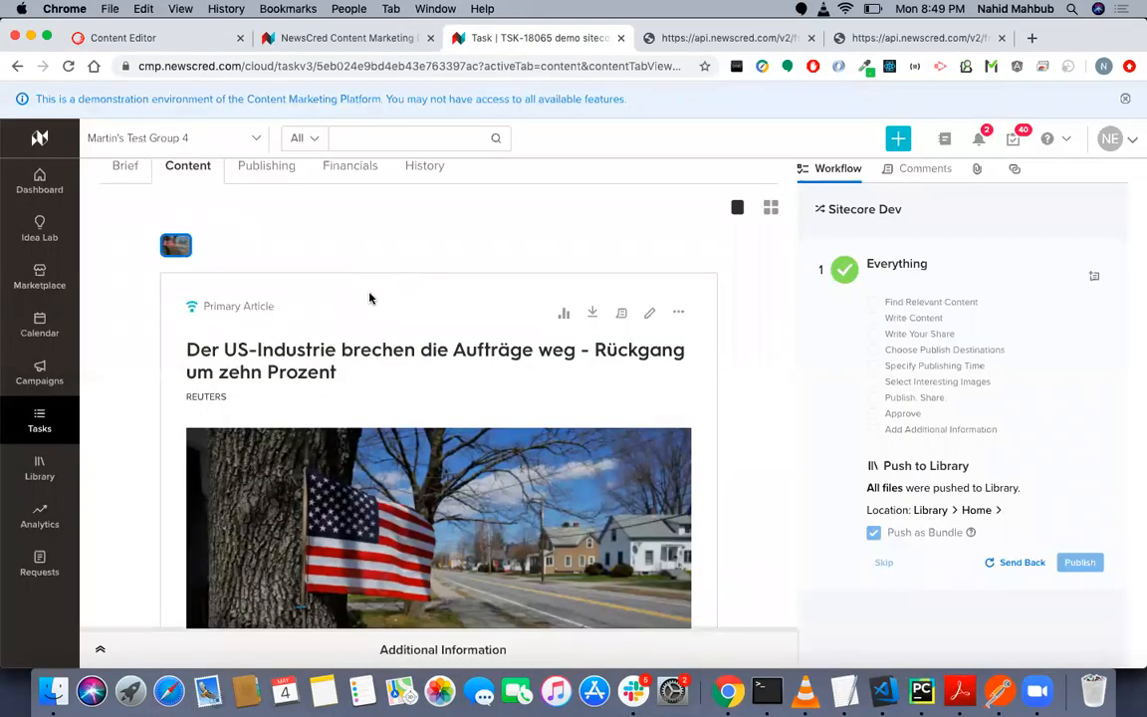
scroll(369, 298, "down", 5)
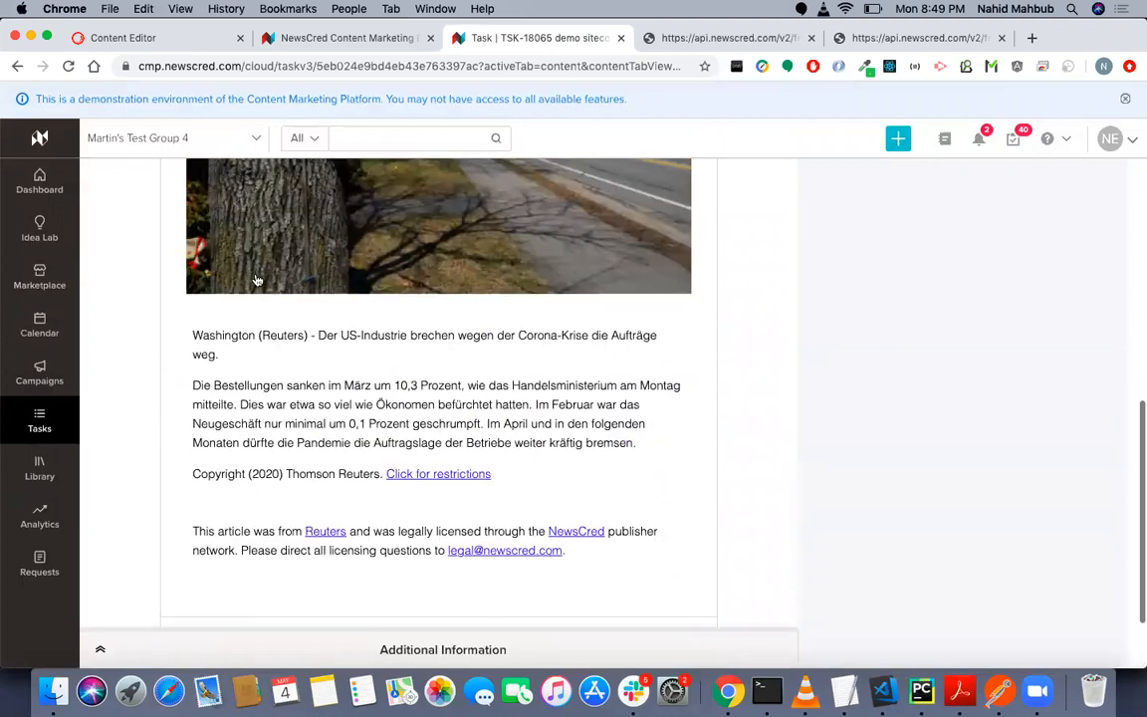
scroll(257, 281, "up", 5)
left_click(257, 261)
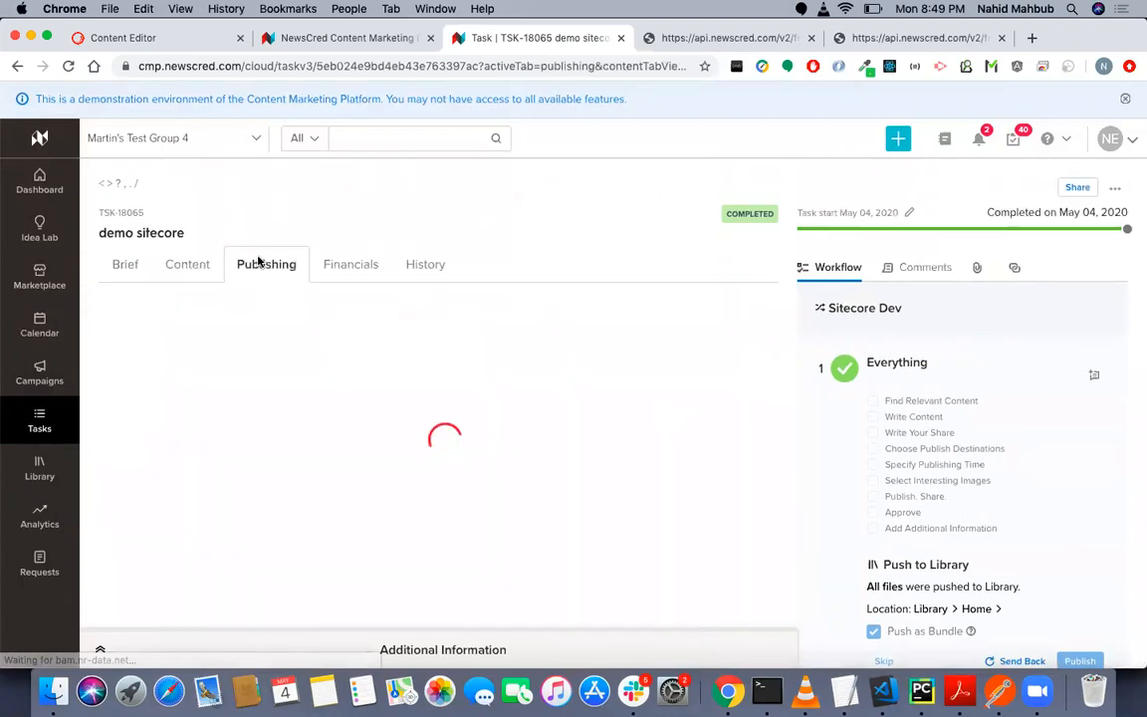
left_click(198, 266)
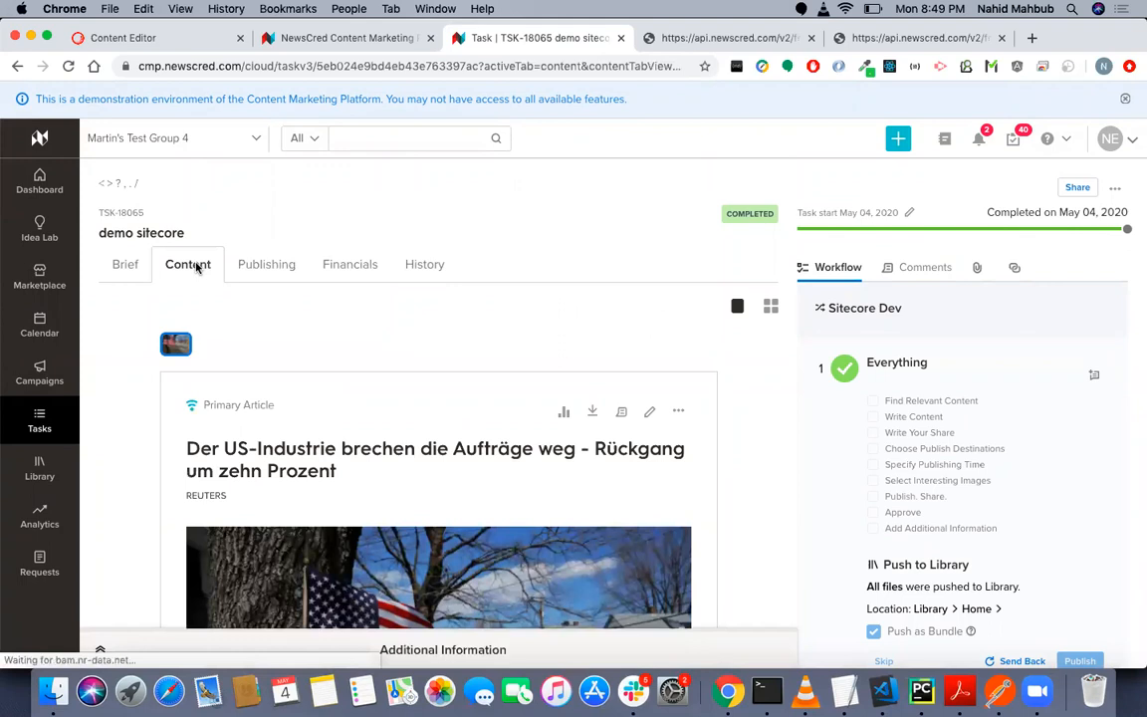
scroll(264, 391, "down", 4)
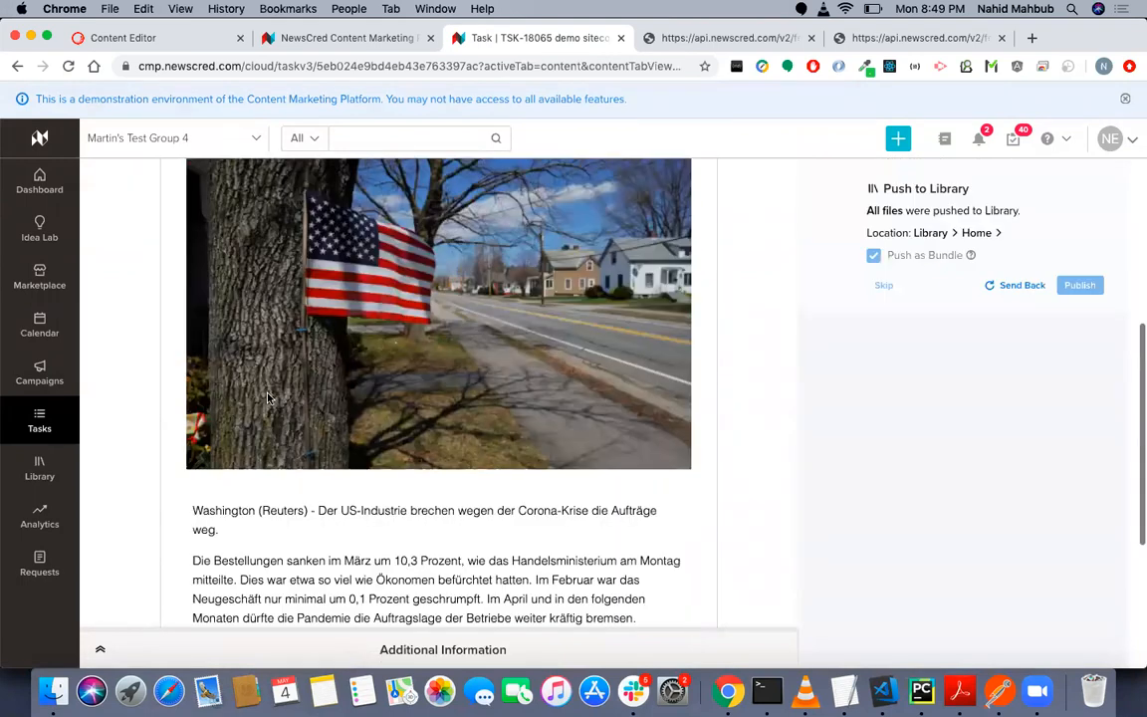
scroll(363, 542, "down", 1)
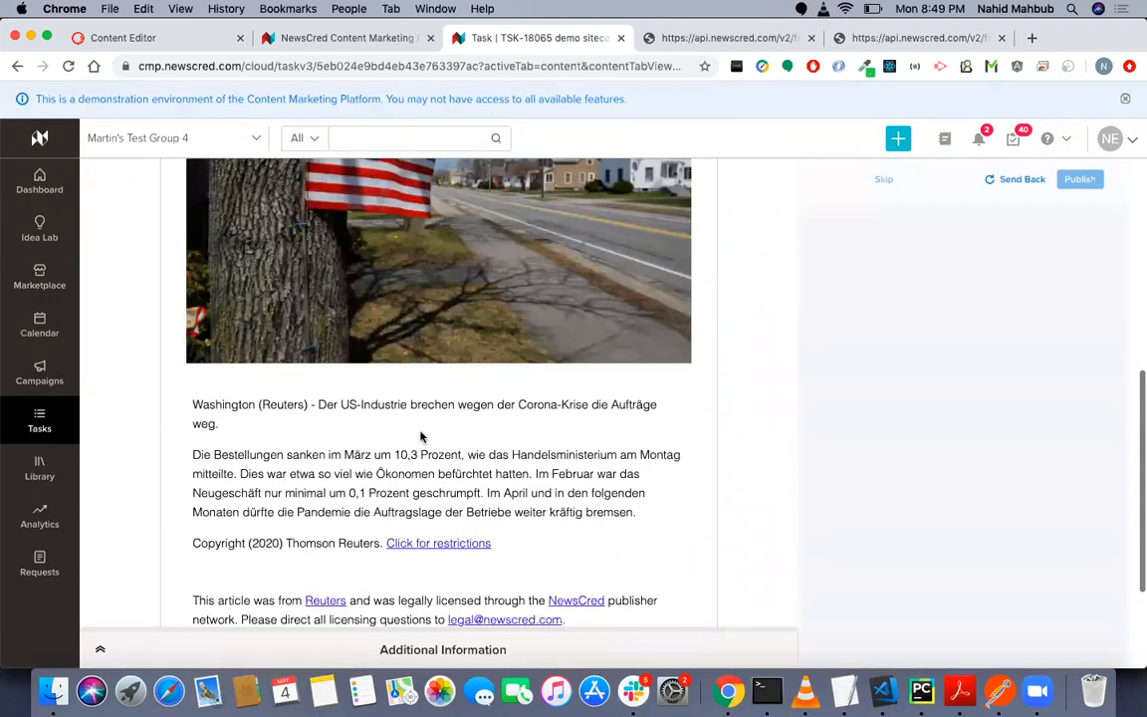
scroll(427, 435, "down", 2)
right_click(369, 535)
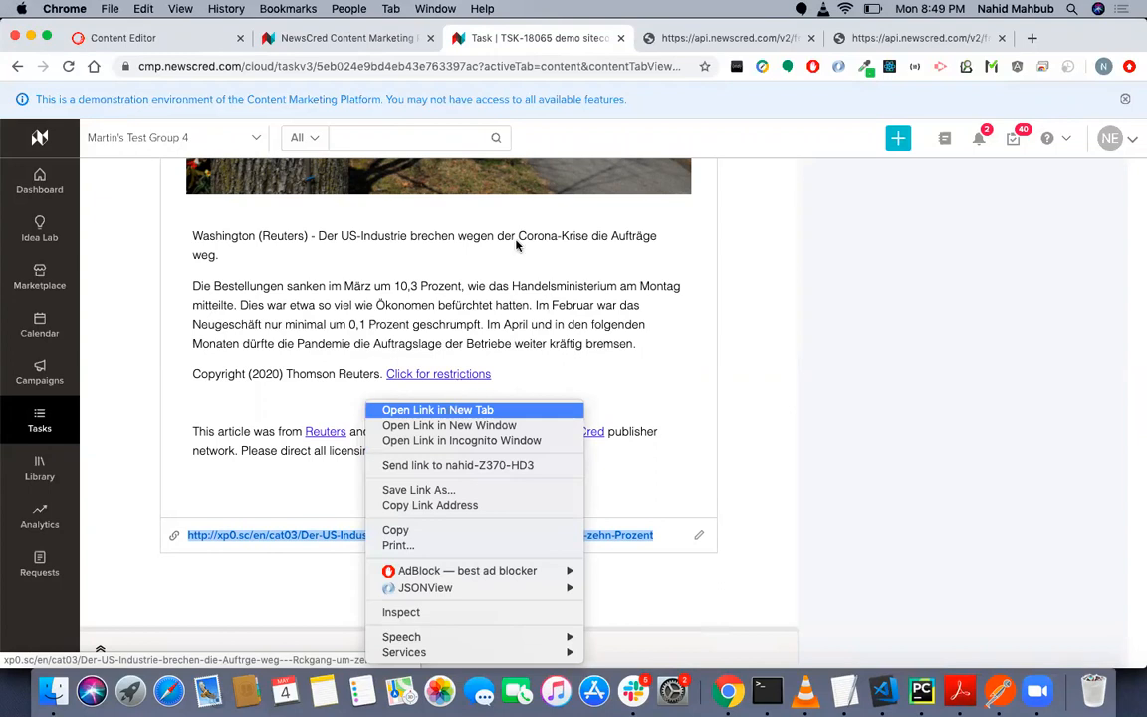
left_click(443, 411)
left_click(631, 43)
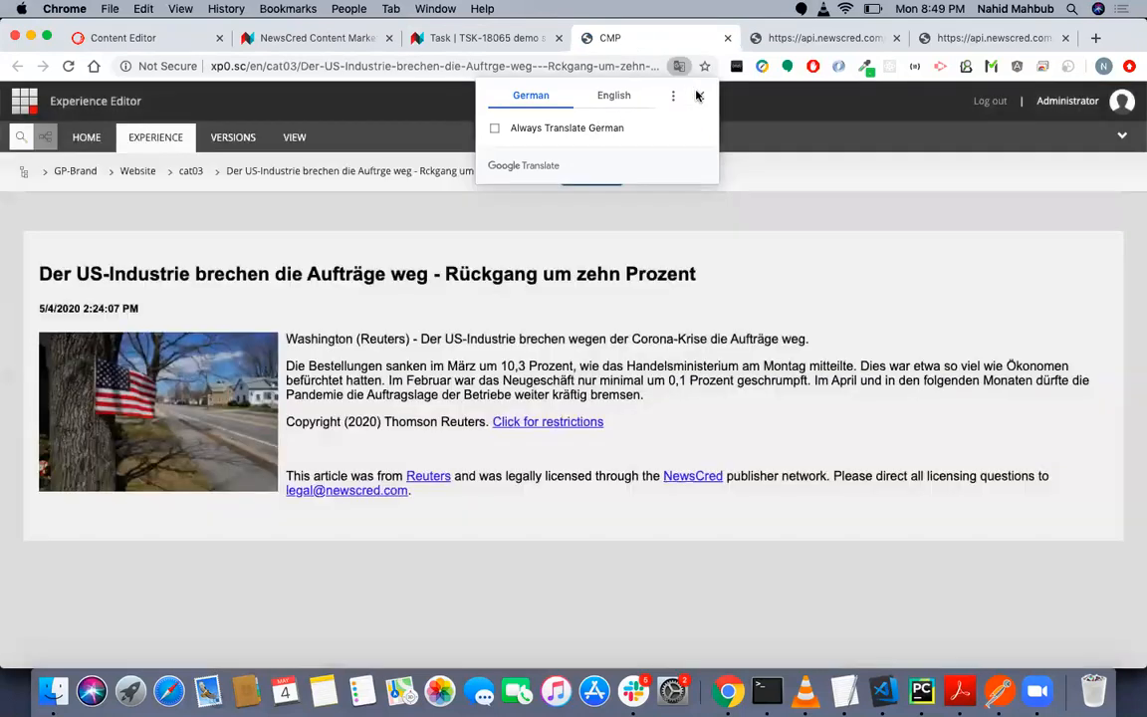
- Dismiss the translation offer on the published page and examine the article's date, image and body text
left_click(698, 94)
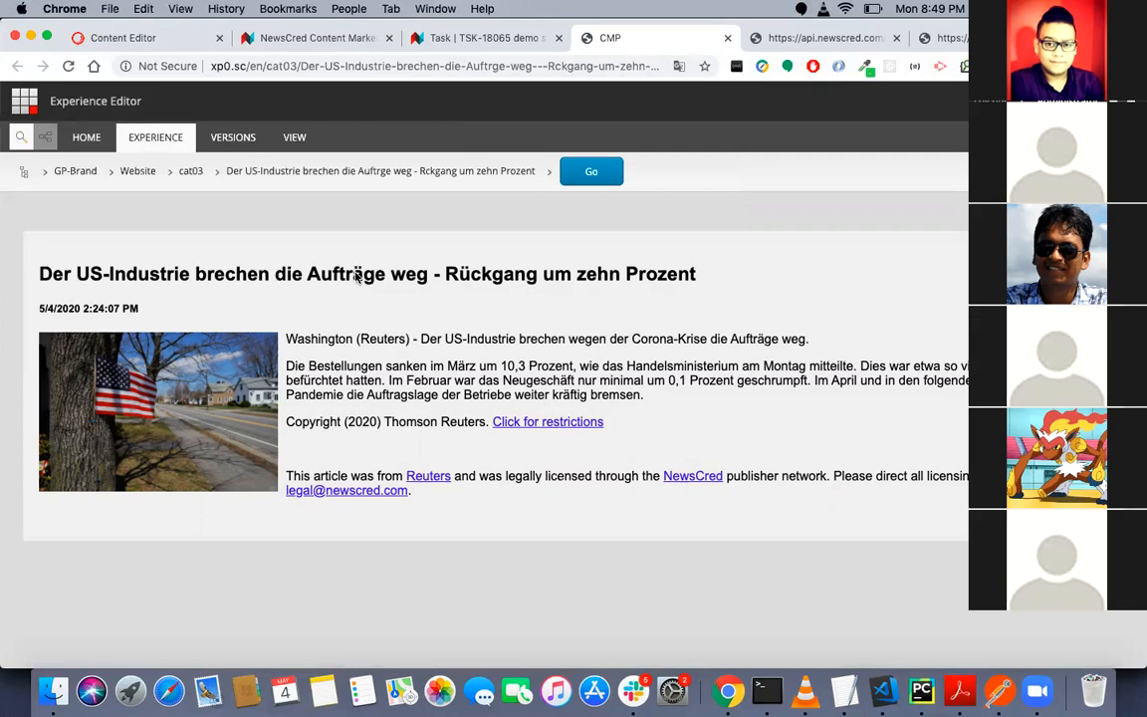
left_click_drag(57, 310, 181, 440)
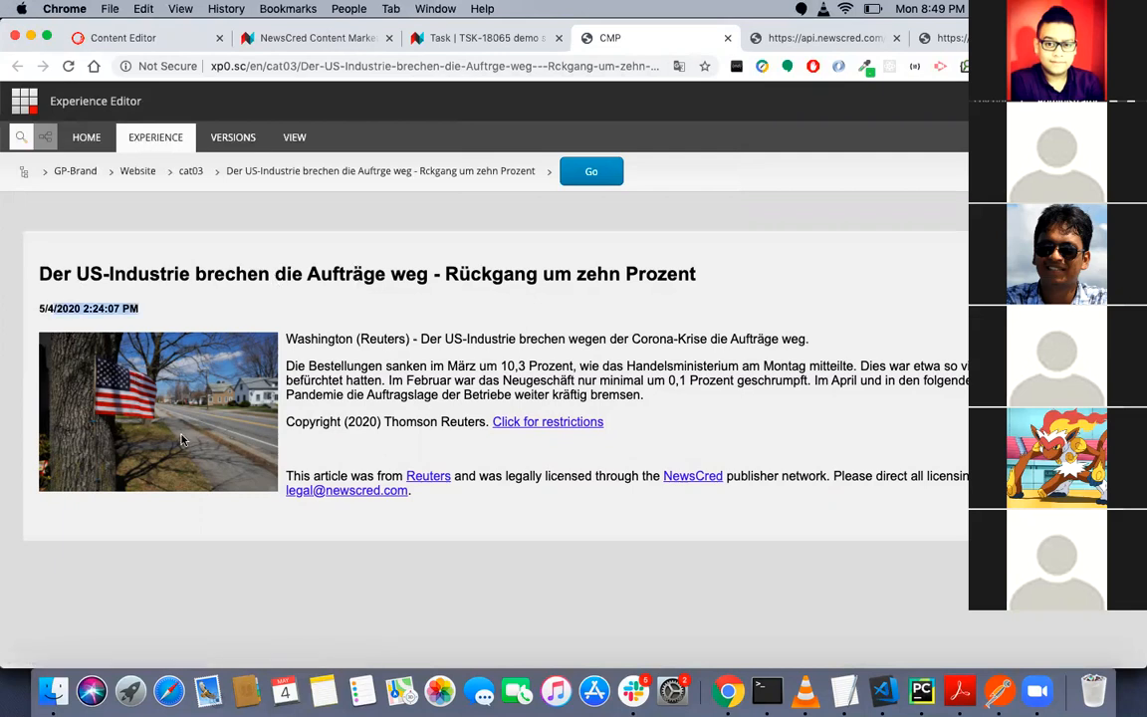
left_click_drag(302, 339, 463, 503)
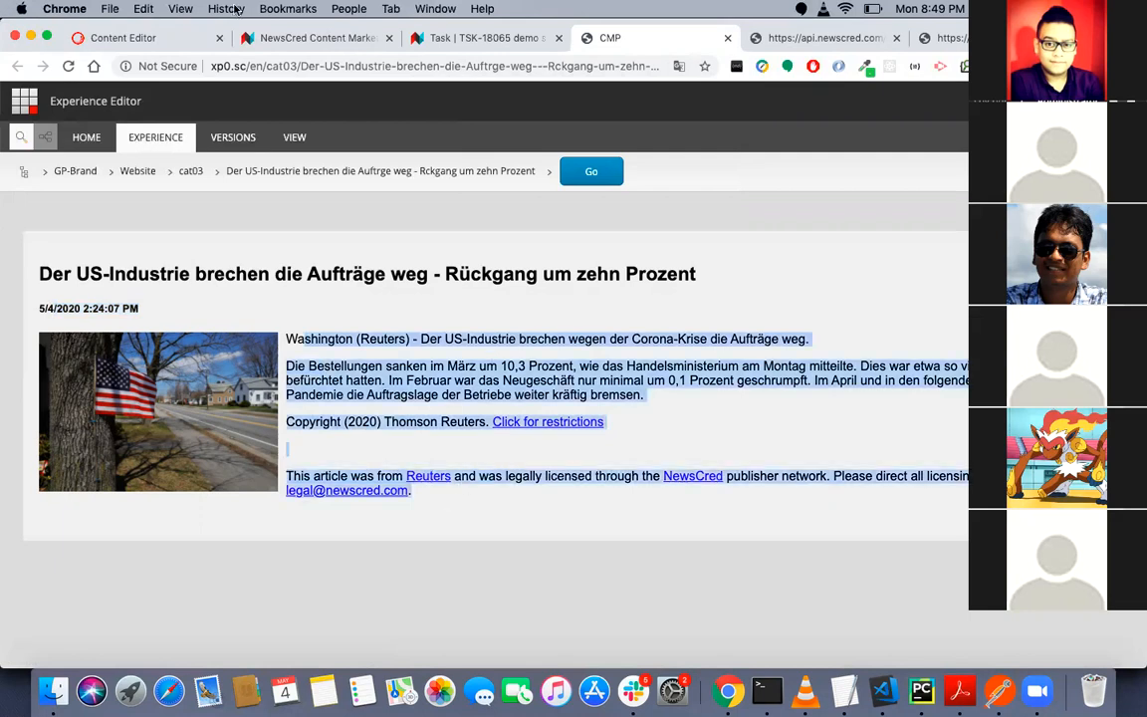
- Compare the published article page with the Article Config field mappers and the GP-Brand content tree in the Content Editor
left_click(140, 38)
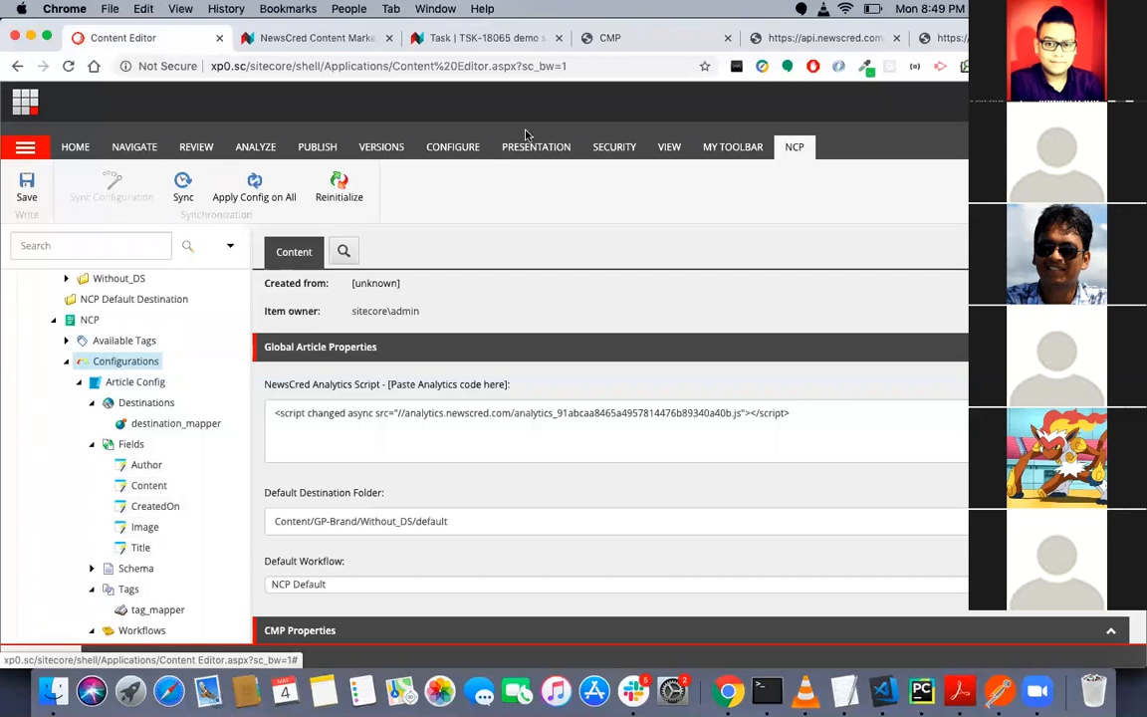
left_click(661, 40)
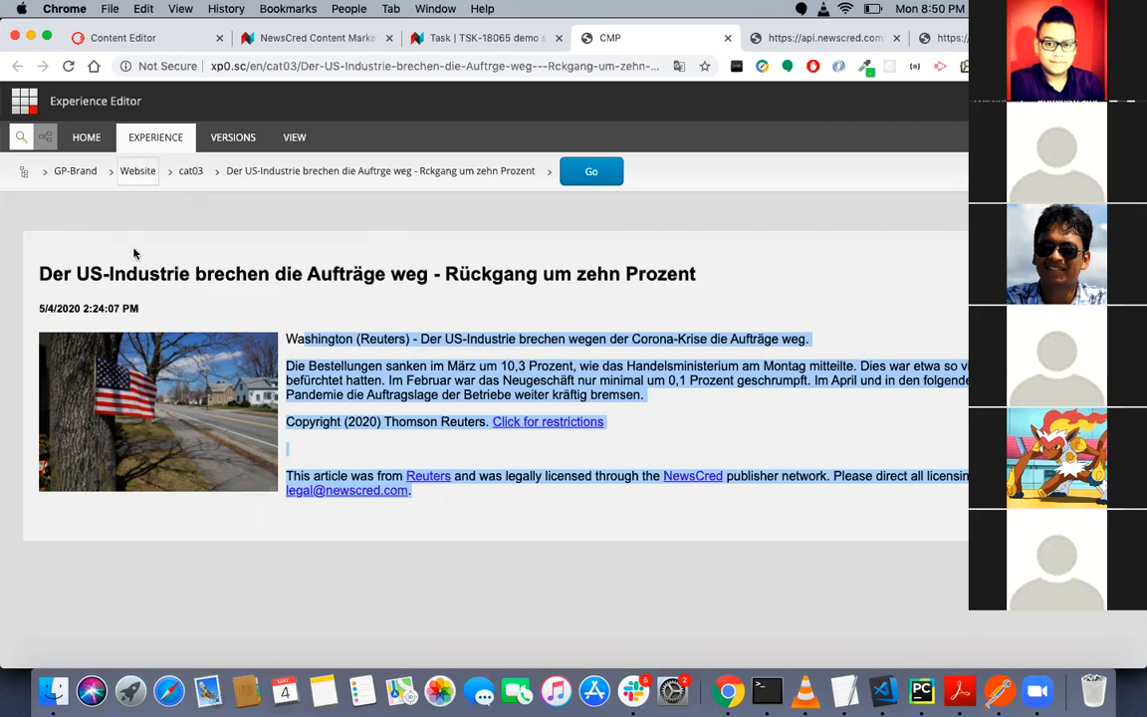
left_click(142, 35)
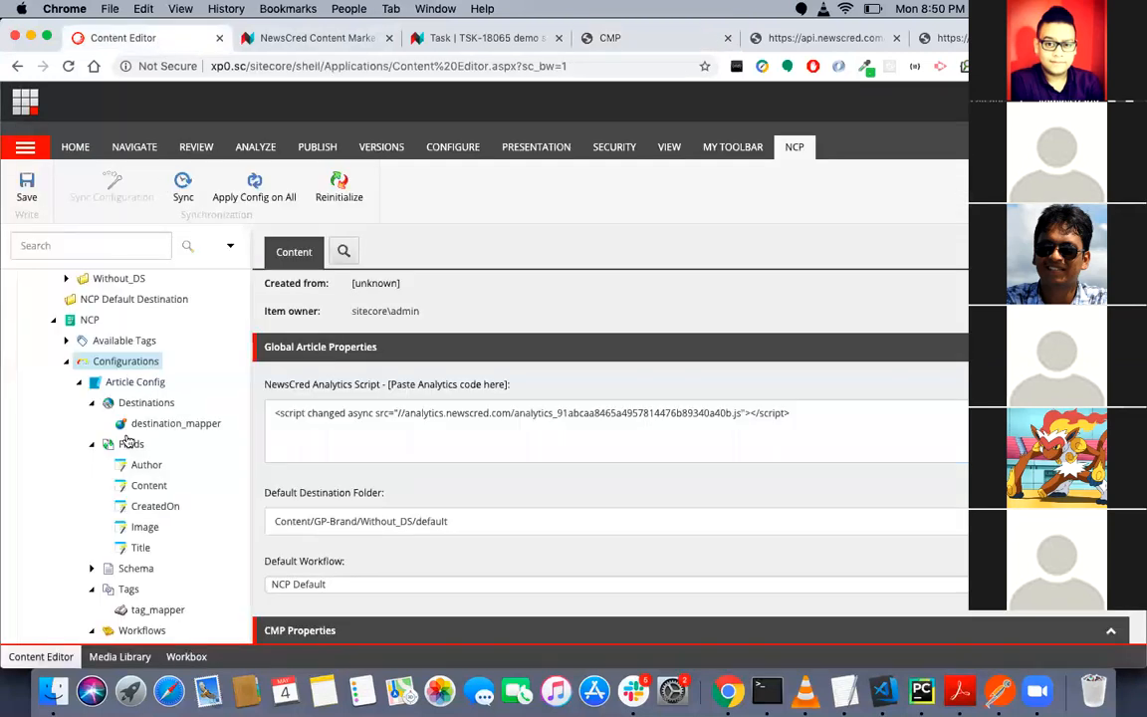
scroll(125, 456, "up", 2)
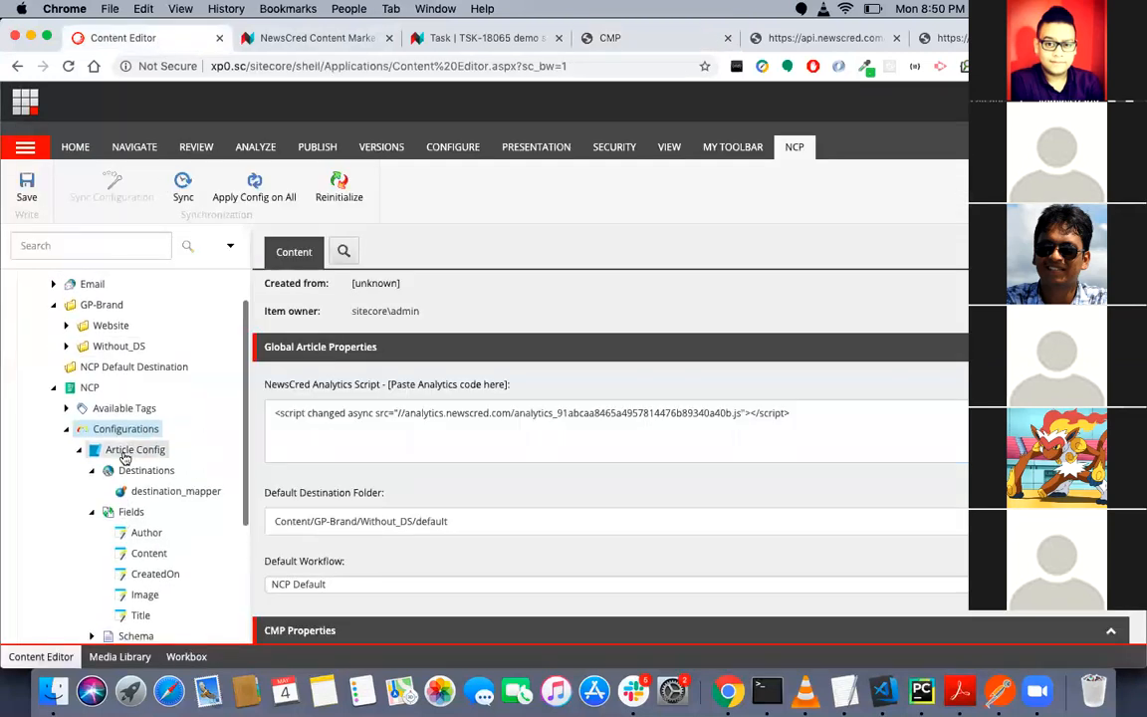
- Return to the demo sitecore task and examine its article content and the Sitecore Destination label in the brief
left_click(431, 42)
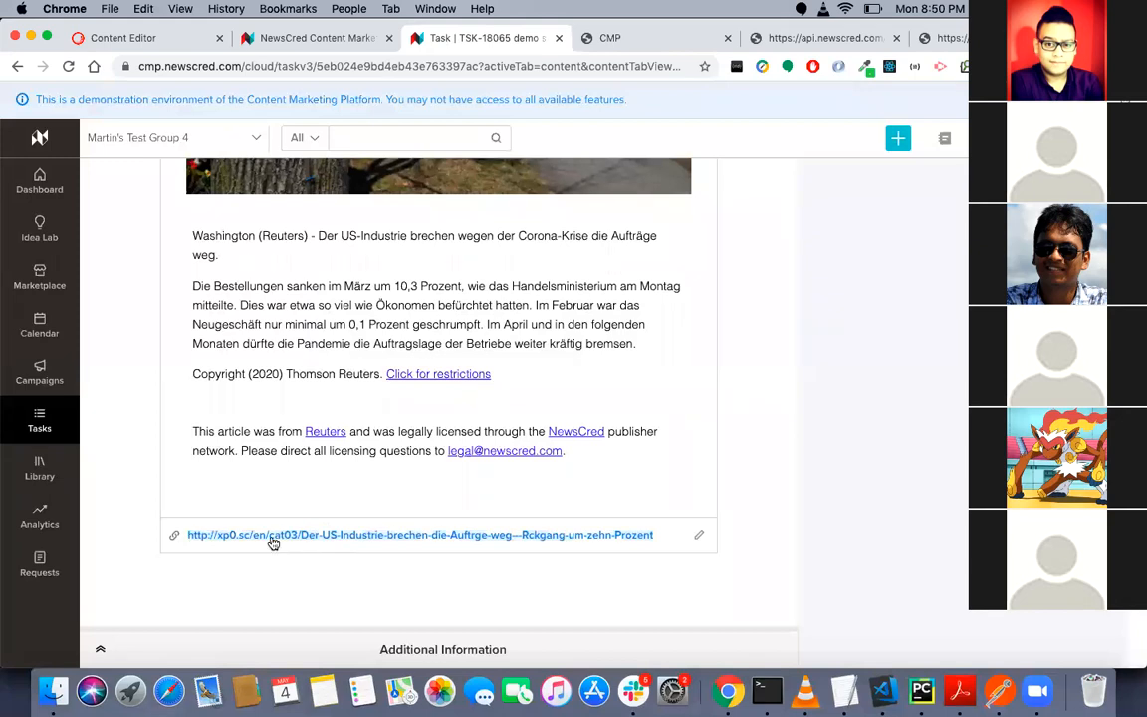
scroll(303, 423, "up", 1)
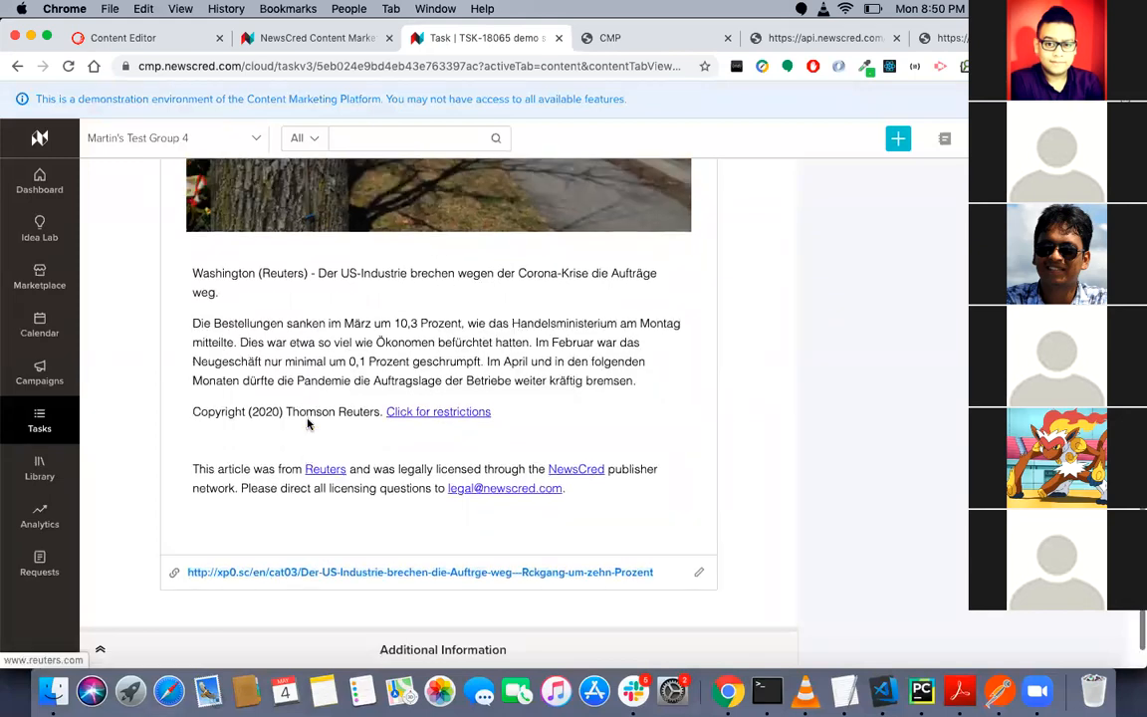
scroll(110, 249, "up", 10)
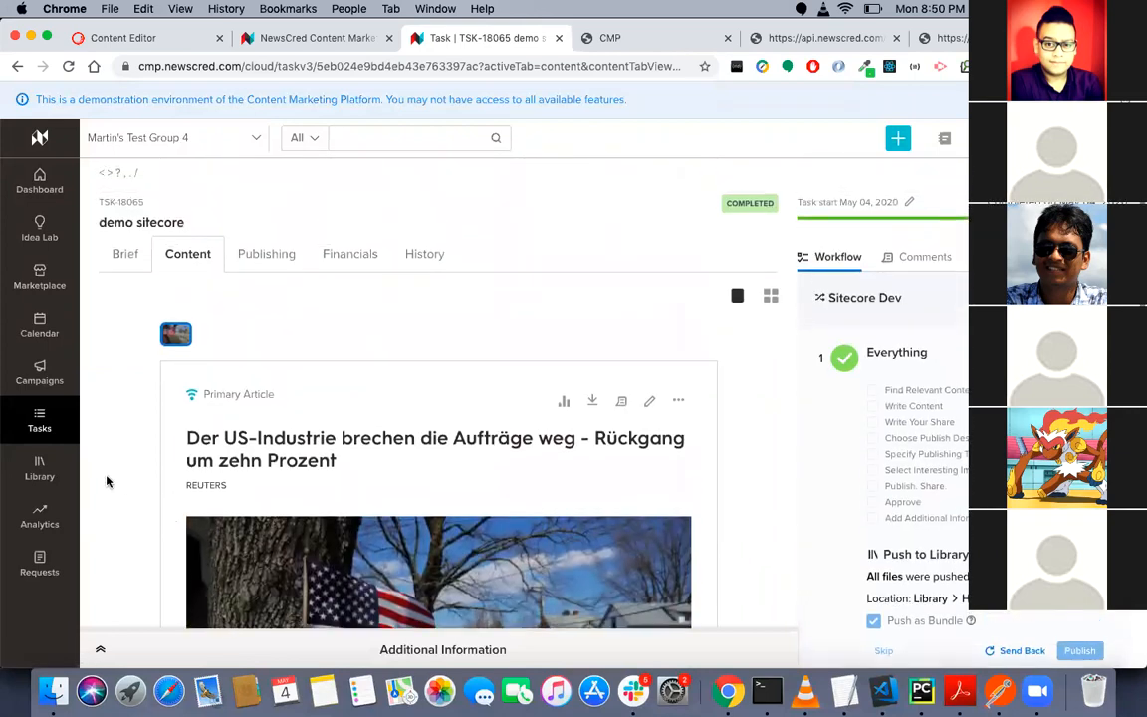
left_click(125, 253)
scroll(111, 480, "down", 4)
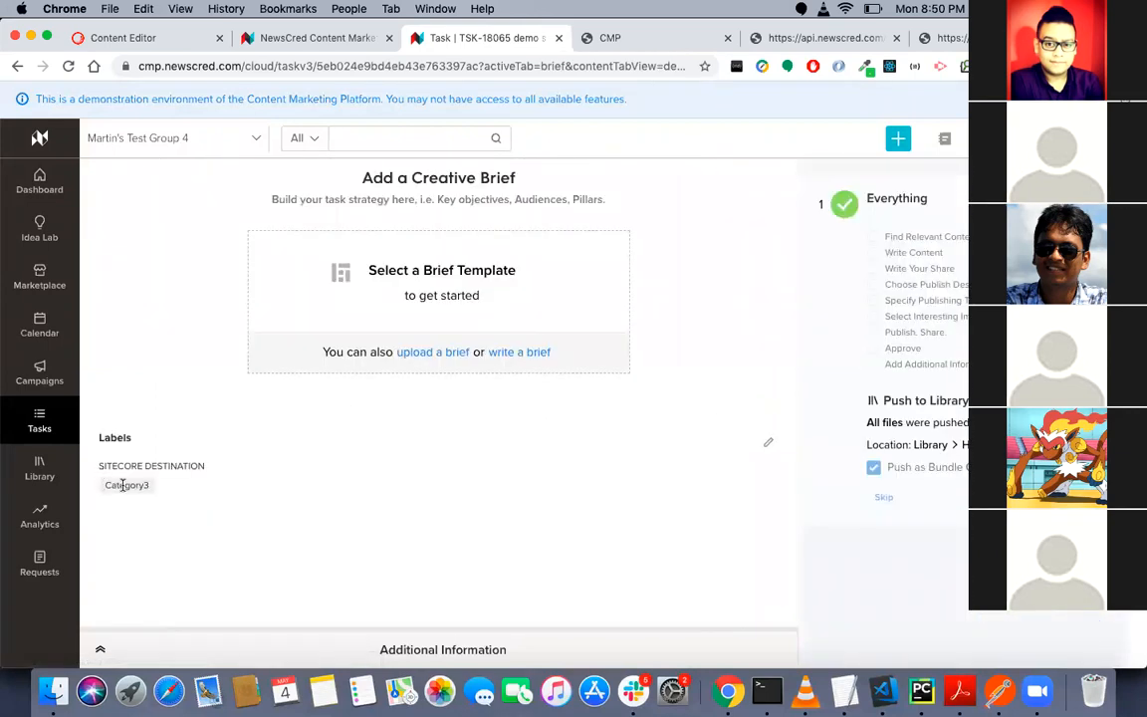
- Expand Website and cat03 under GP-Brand in the Content Editor and compare the articles there with the task's Sitecore Destination label
left_click(142, 37)
scroll(90, 558, "down", 2)
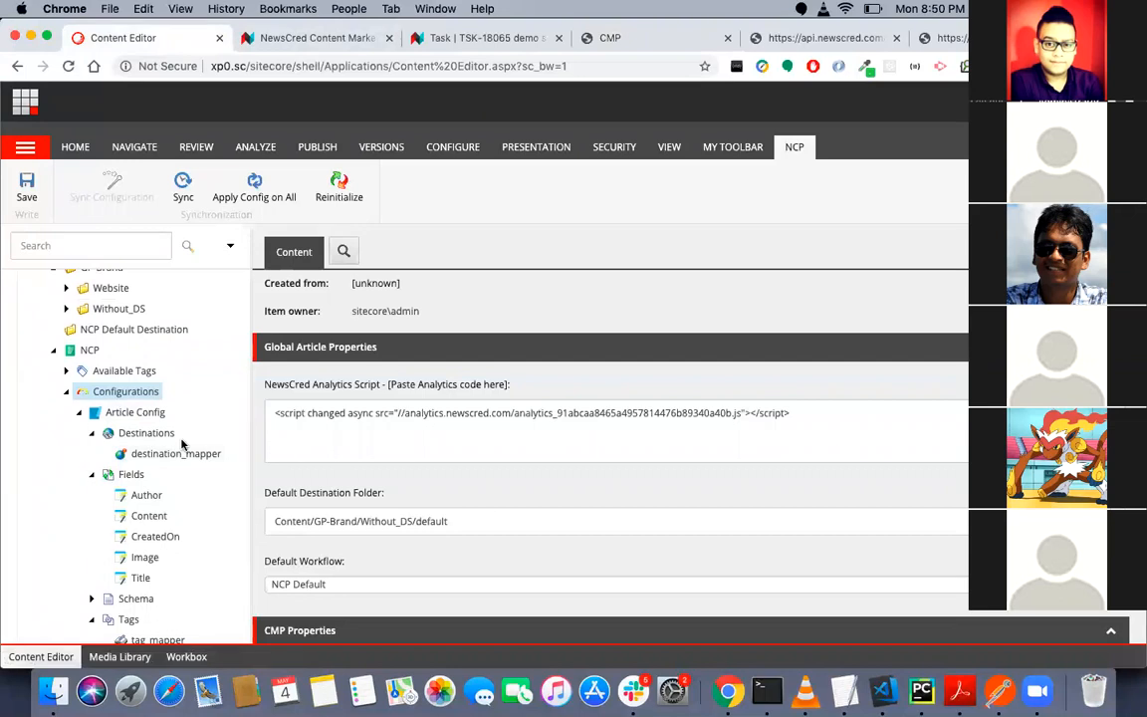
scroll(169, 428, "up", 3)
left_click(66, 347)
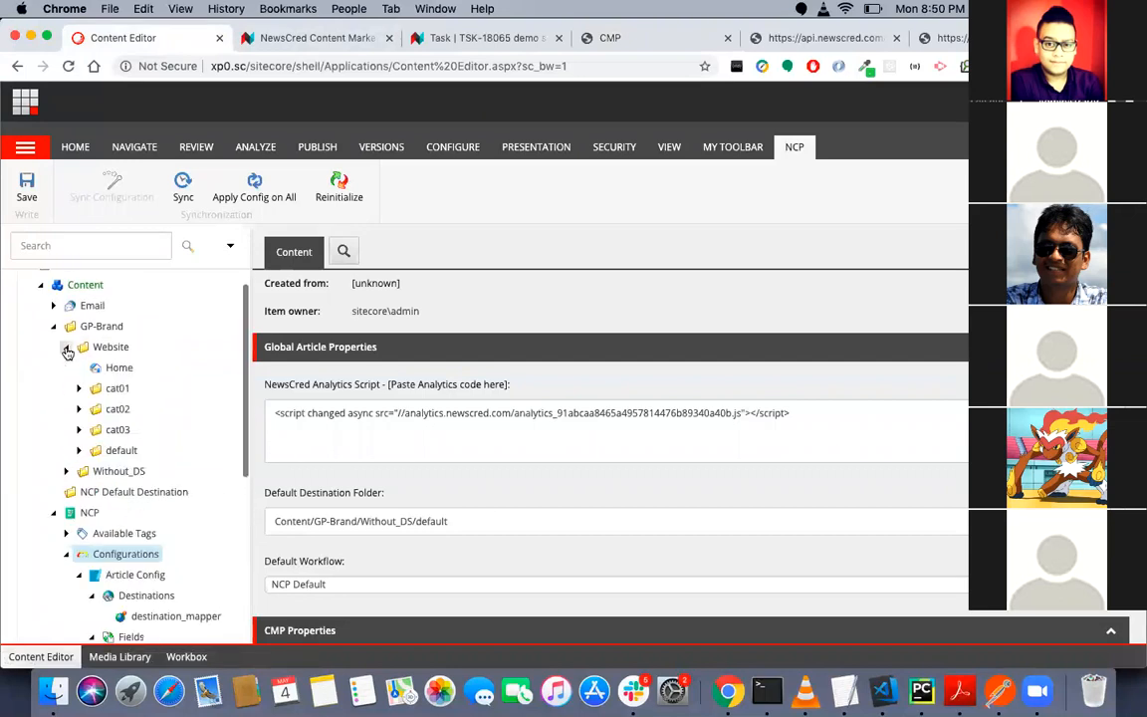
left_click(79, 429)
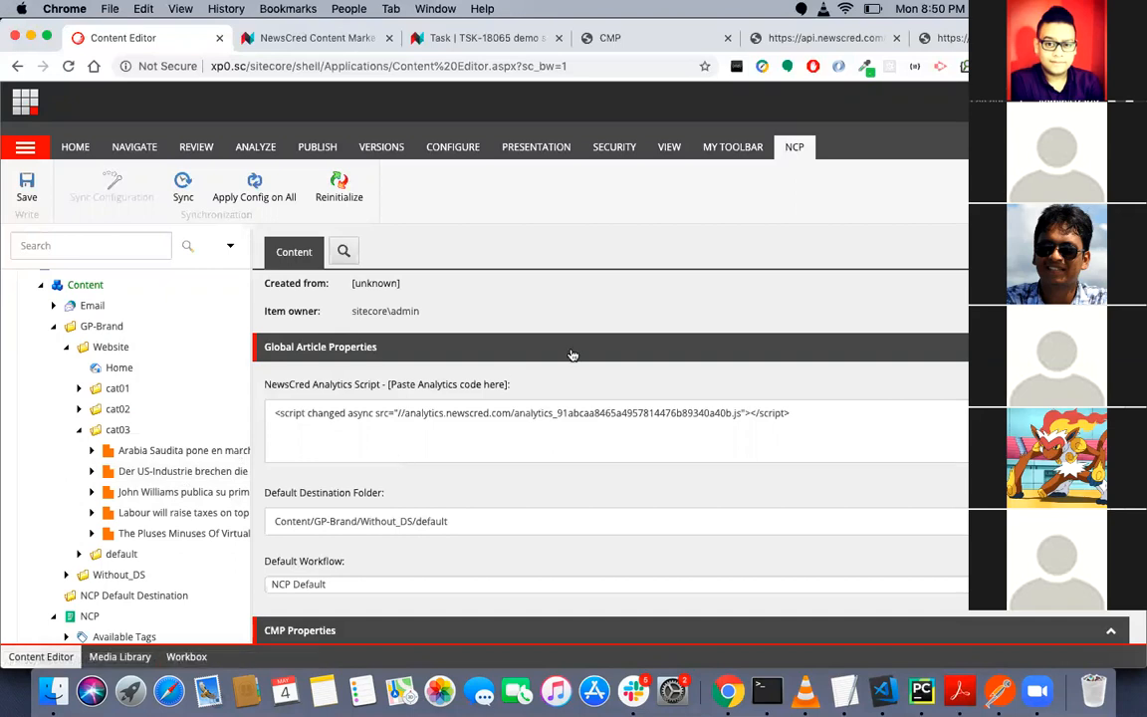
left_click(482, 40)
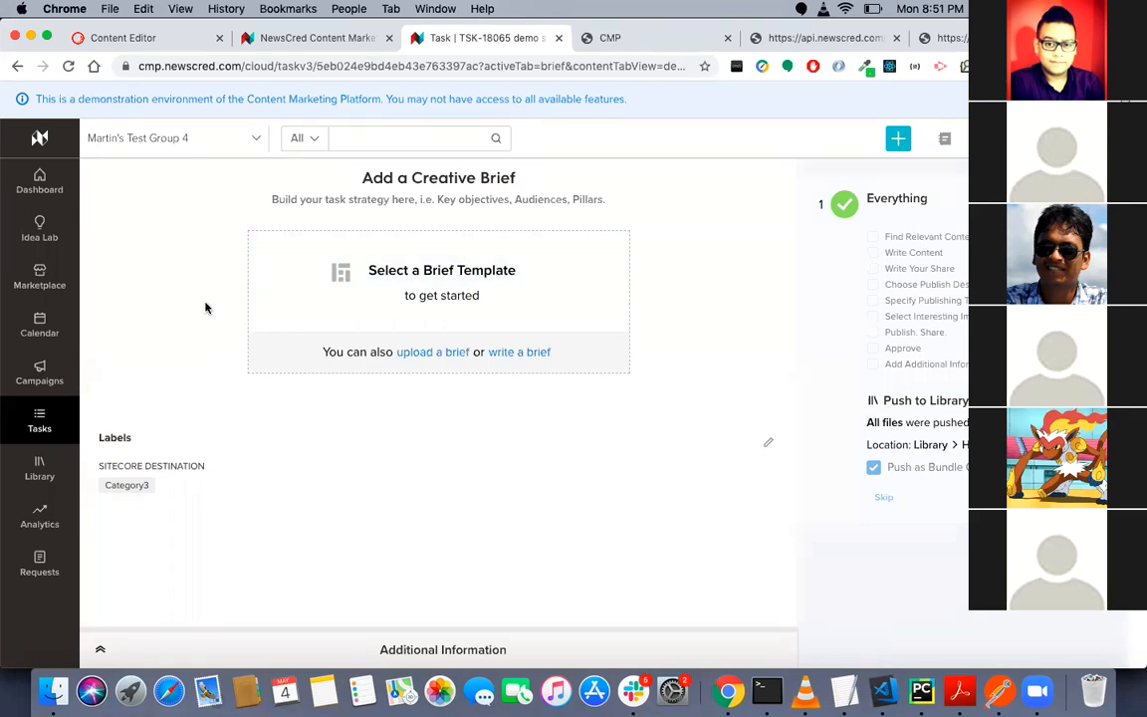
left_click(171, 42)
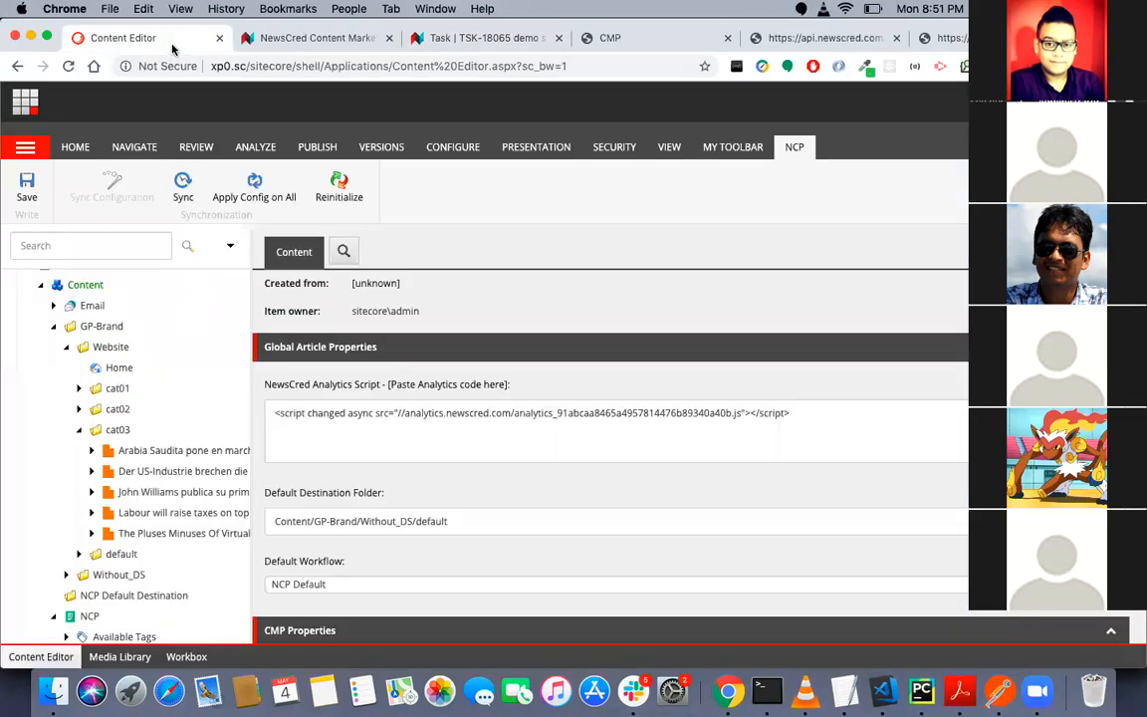
- Insert a new destination mapper named "Destination Mapper for Cat2" under Article Config's Destinations item
scroll(157, 461, "down", 1)
scroll(156, 461, "down", 3)
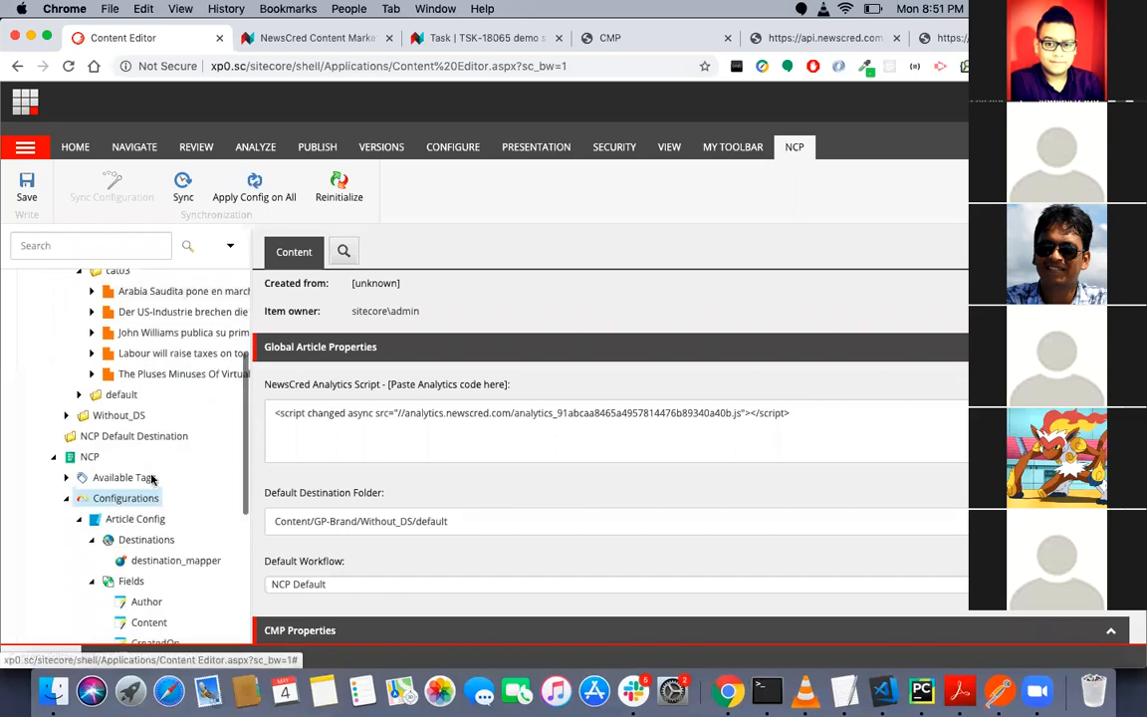
left_click(155, 549)
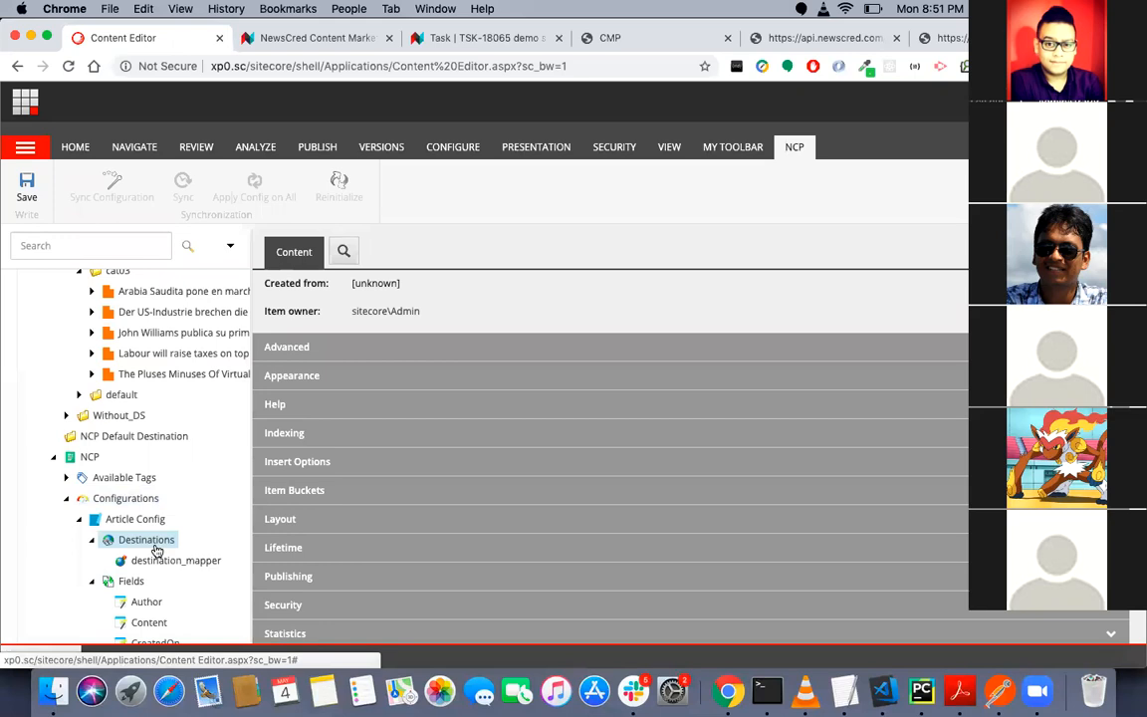
right_click(157, 550)
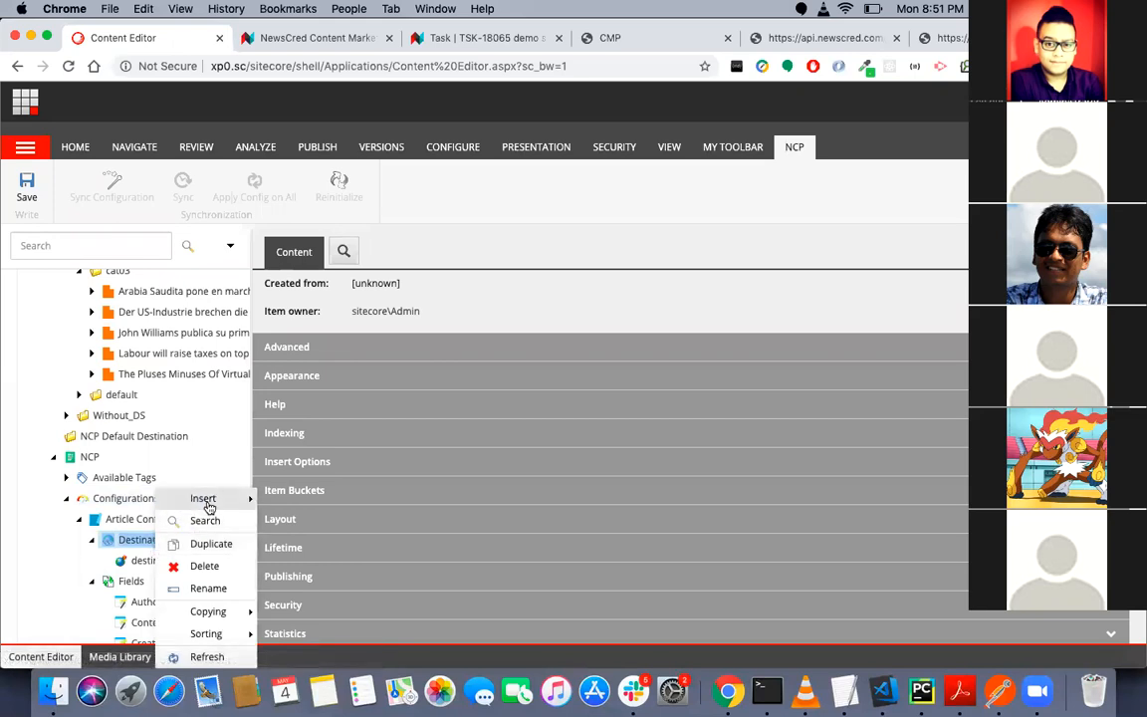
mouse_move(209, 504)
left_click(300, 498)
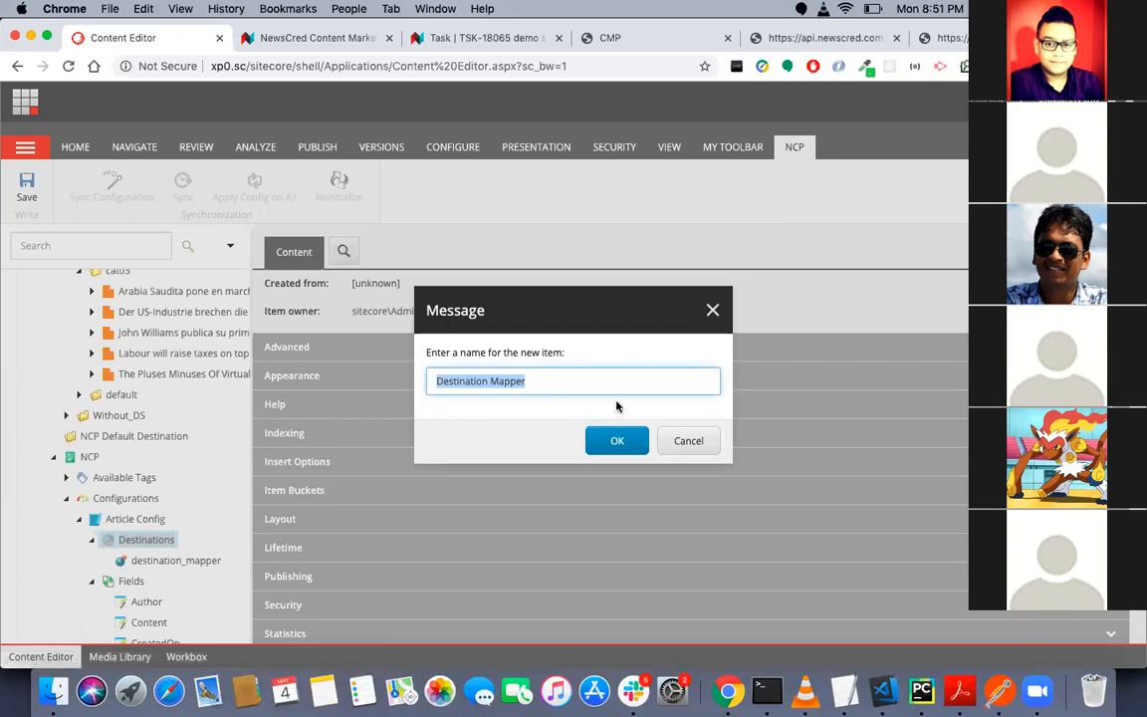
key("Right")
type("for ")
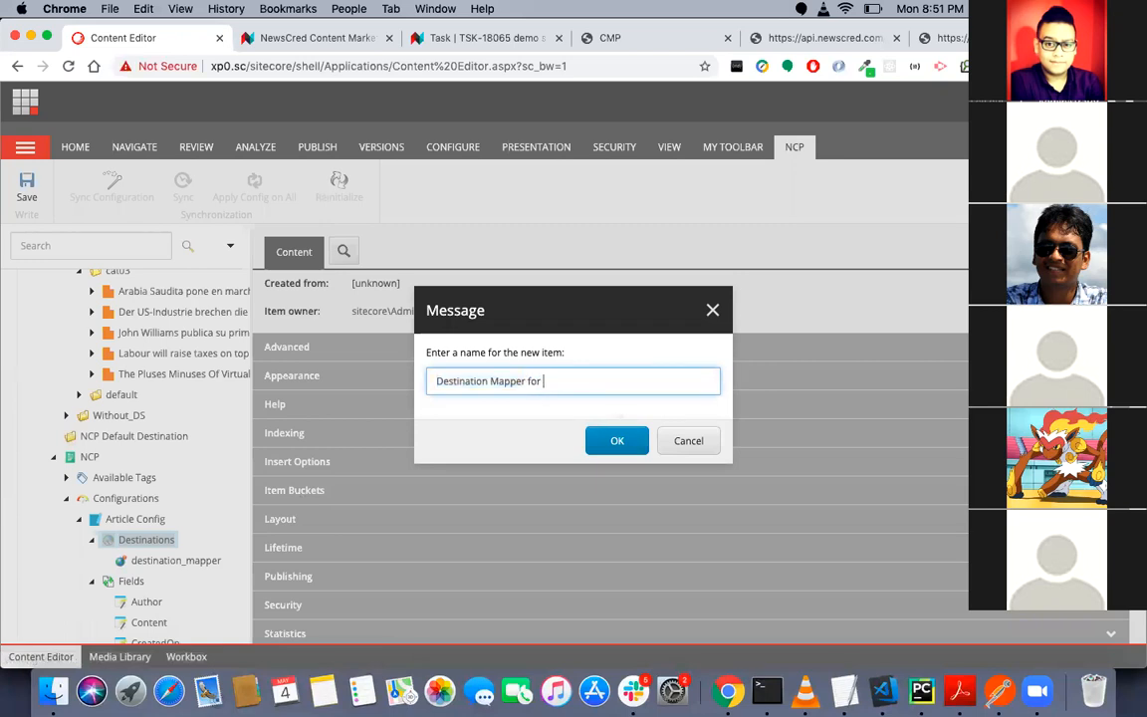
type("Cat2")
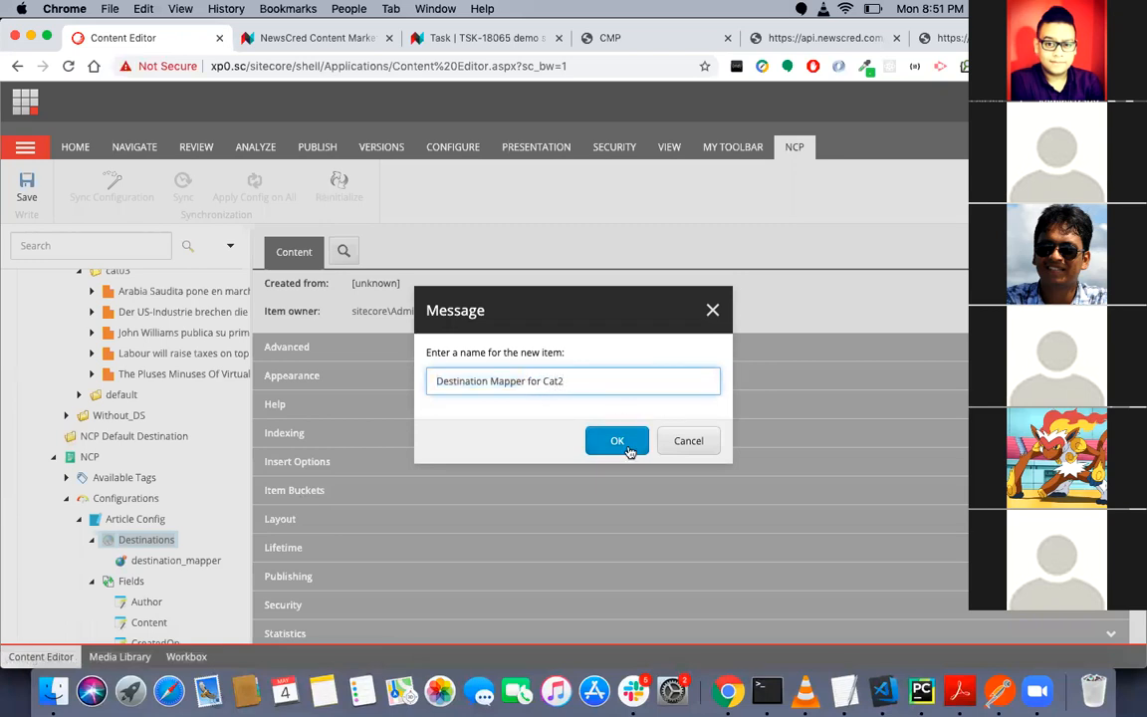
left_click(626, 446)
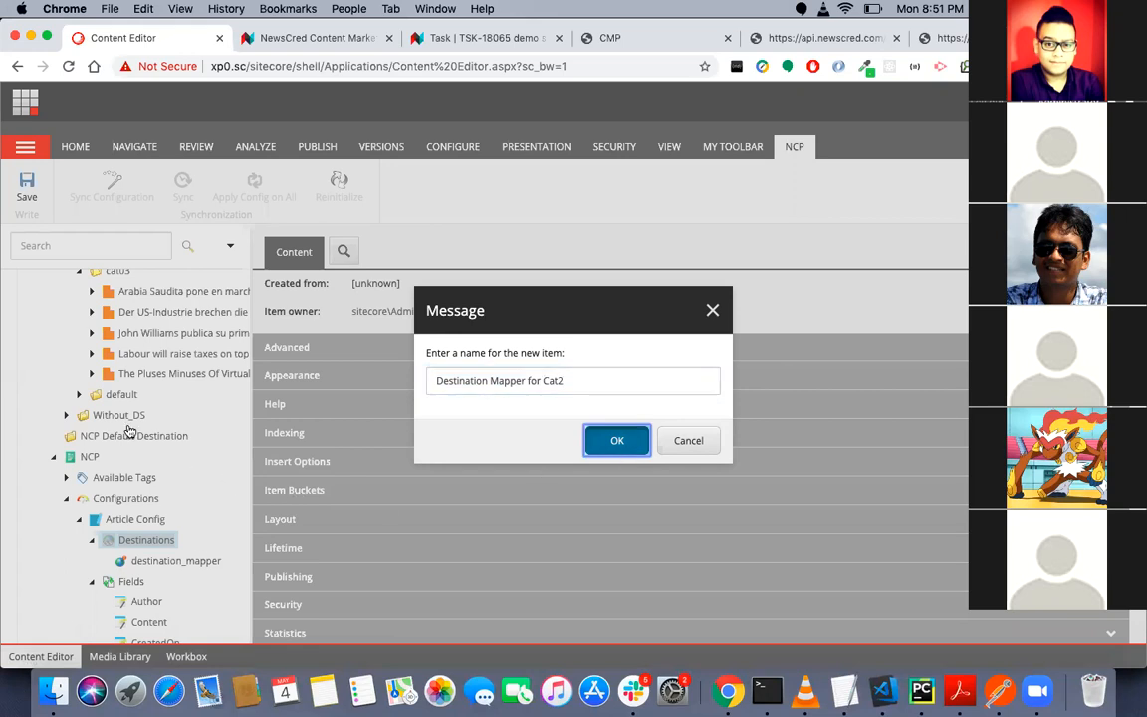
key("Return")
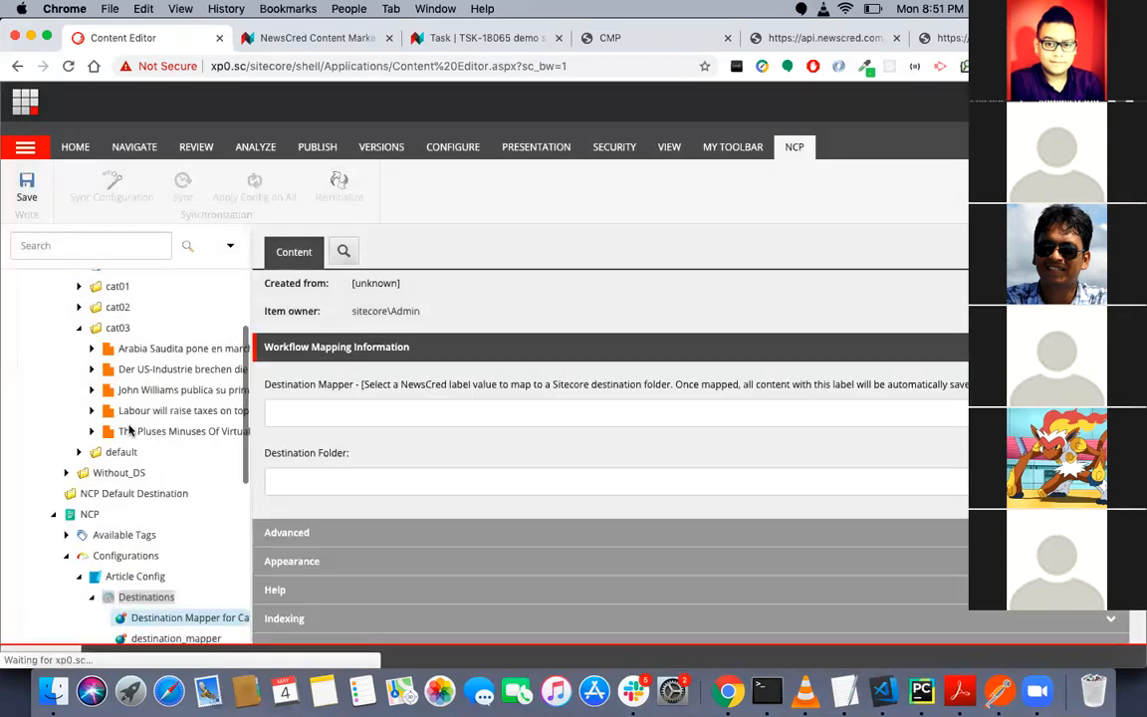
- Collapse the cat03 folder and expand cat02 under Website to examine the articles it holds
left_click(79, 347)
left_click(79, 326)
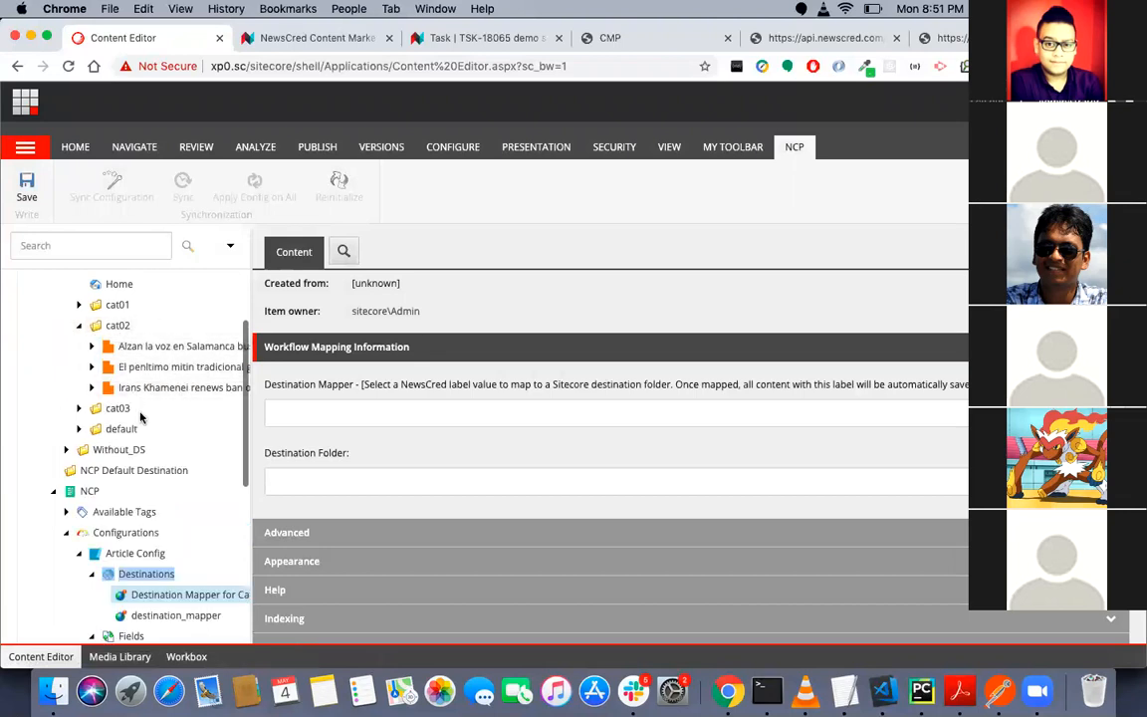
scroll(155, 509, "down", 3)
scroll(155, 509, "down", 4)
scroll(153, 502, "up", 1)
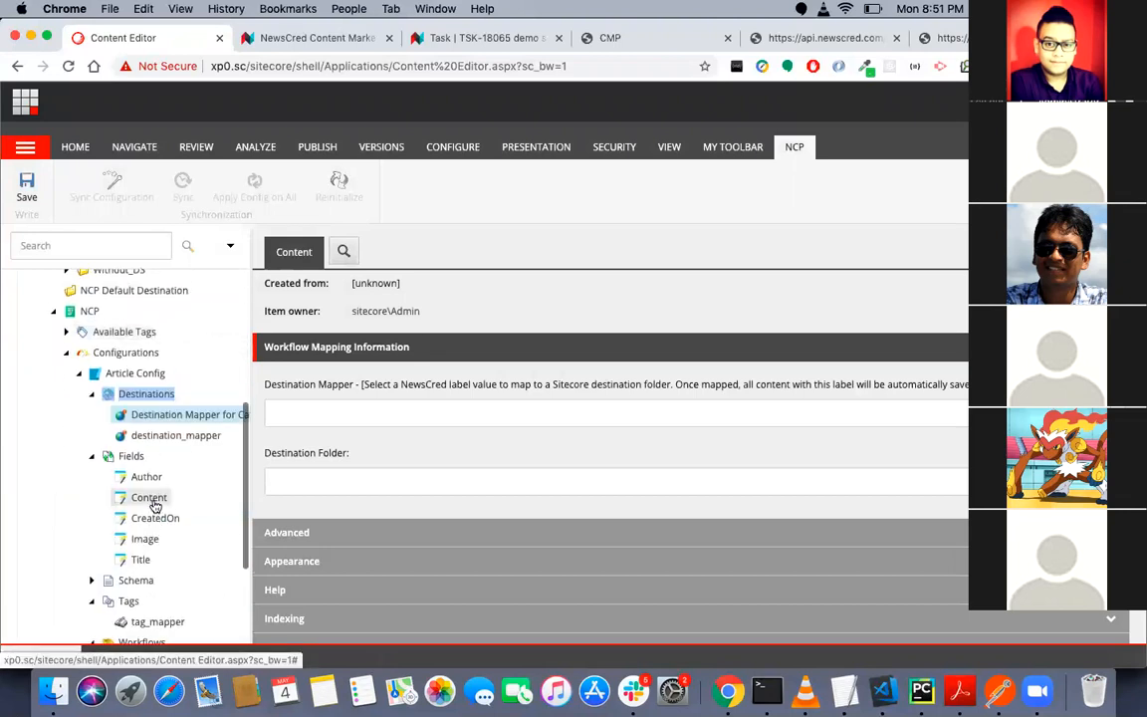
- Set the new mapper's Destination Mapper value to selectors/Sitecore DestinationMapper/Category2
left_click(520, 408)
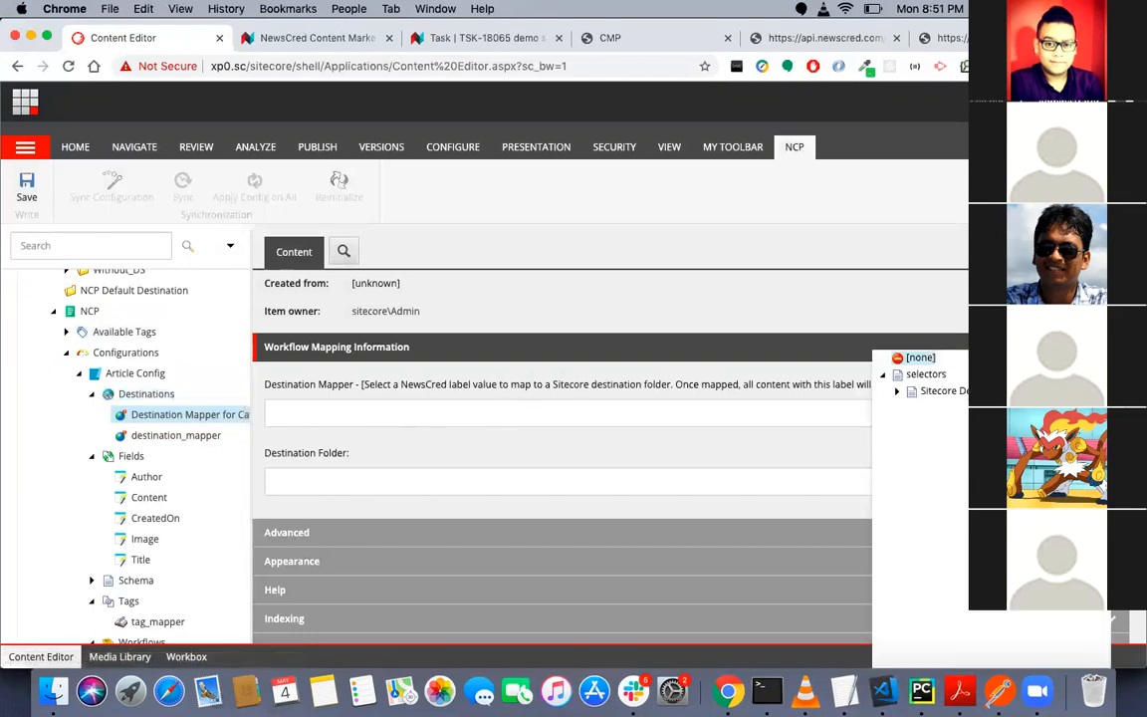
left_click(922, 392)
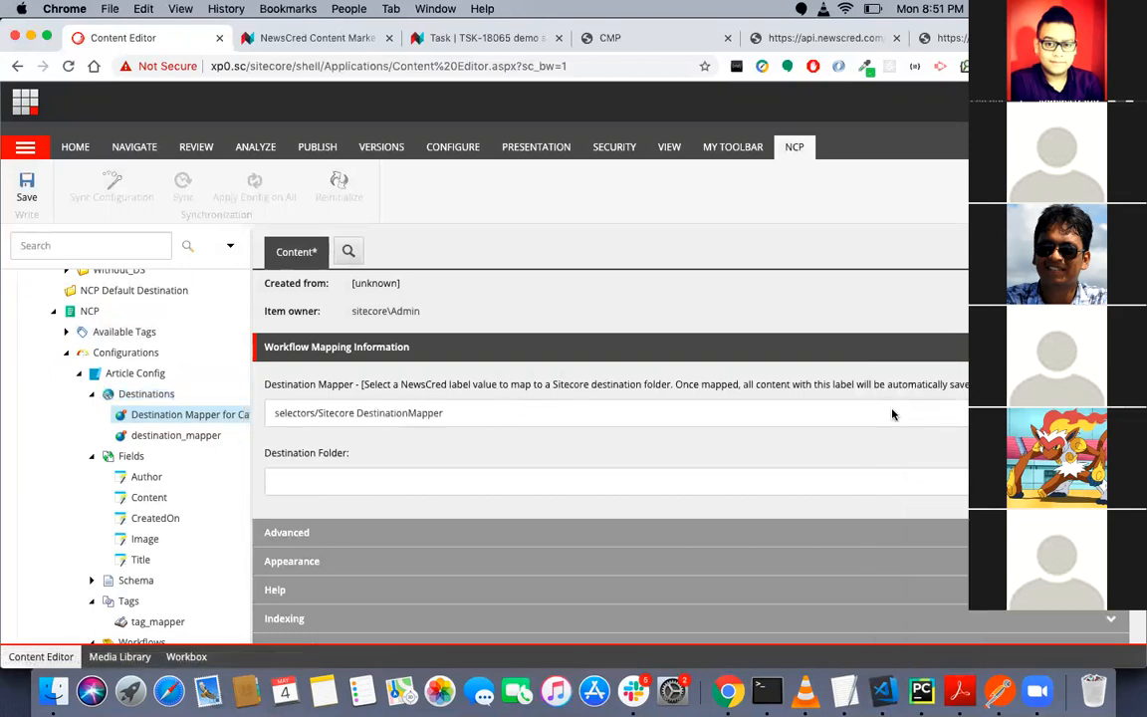
left_click(892, 410)
left_click(897, 391)
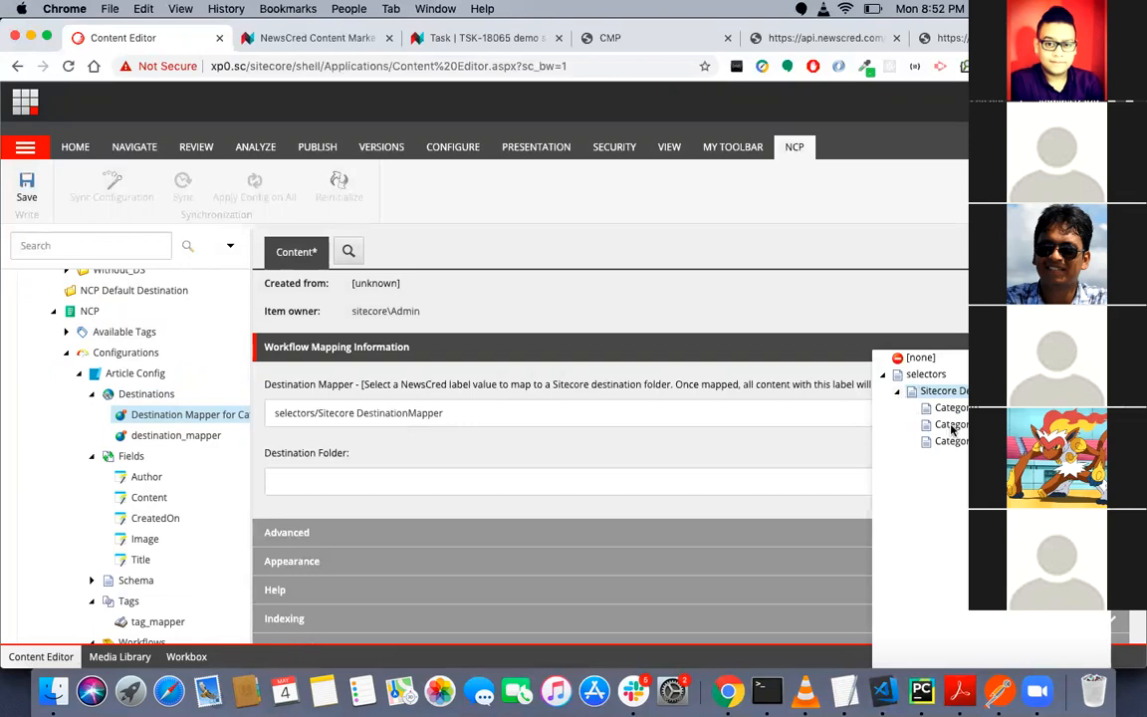
left_click(951, 425)
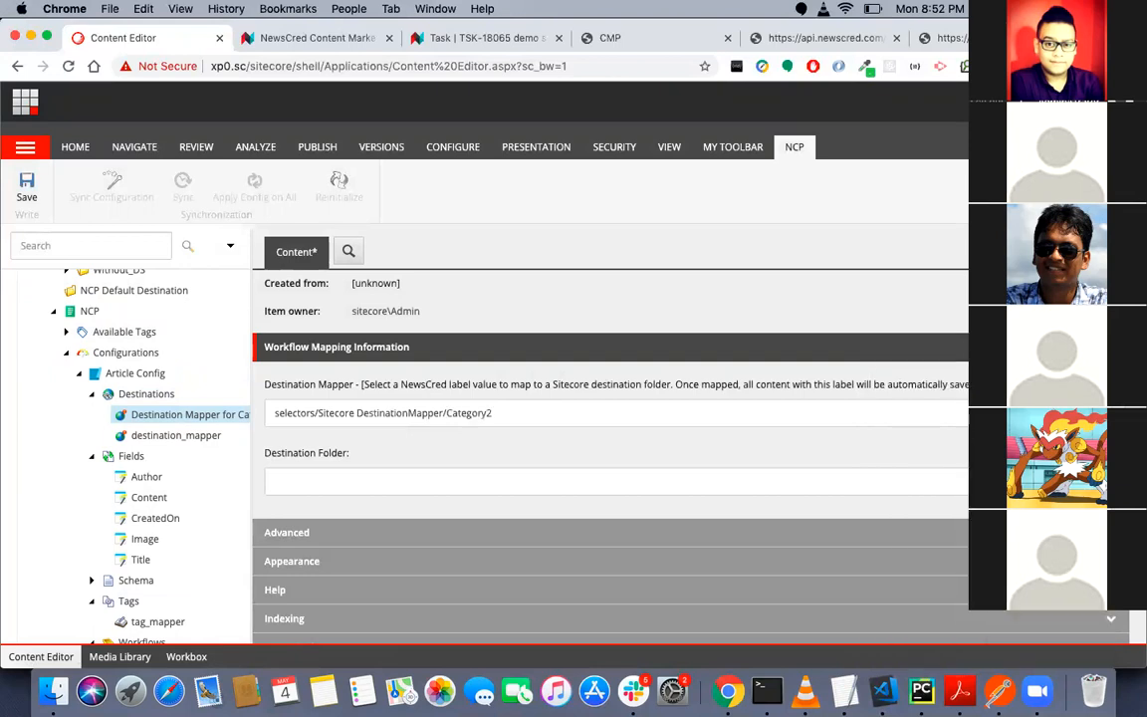
- Set the mapper's Destination Folder to Content/GP-Brand/Website/cat02 and save the item
left_click(653, 488)
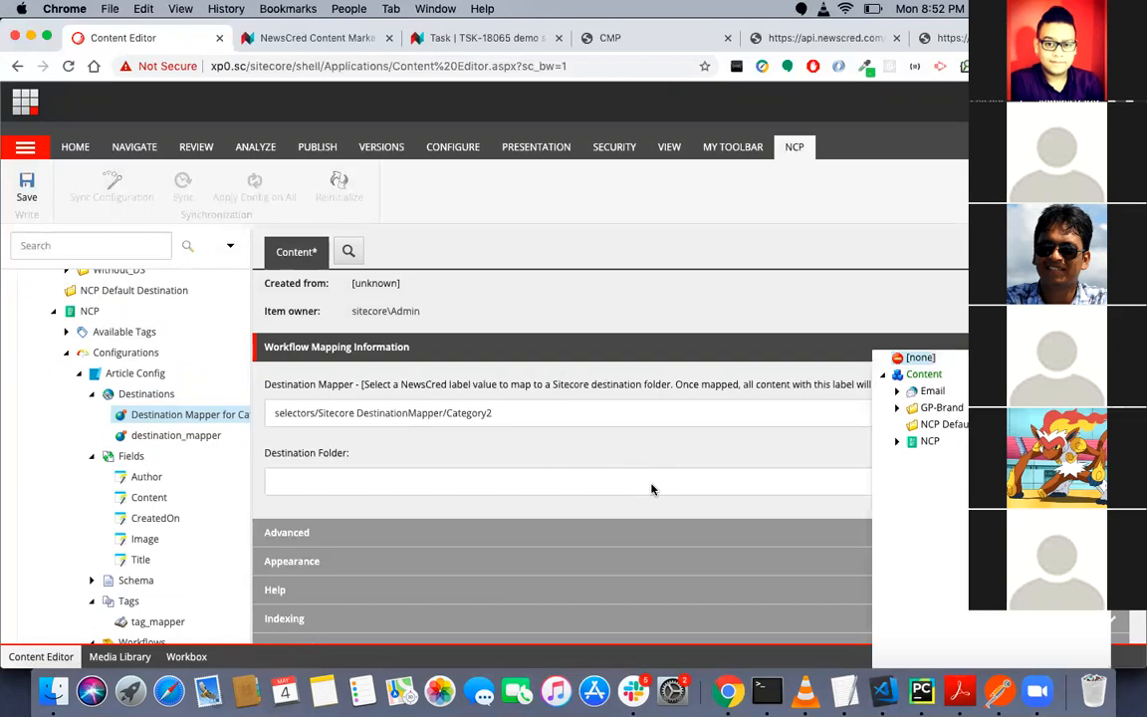
left_click(897, 408)
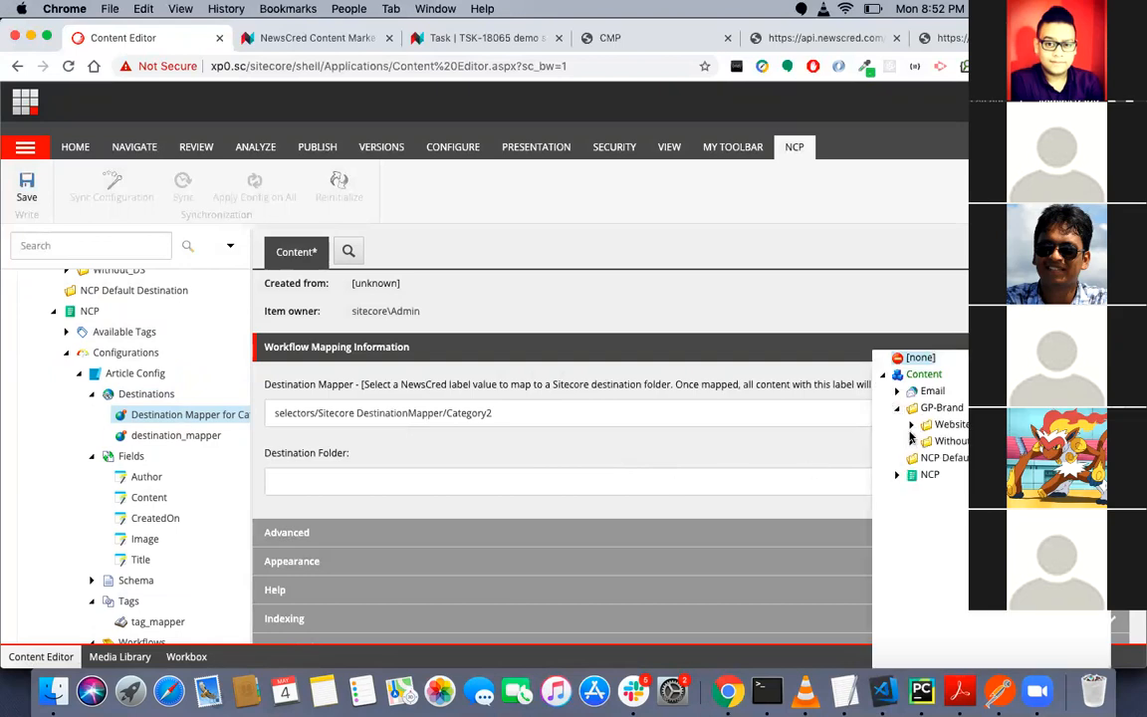
left_click(911, 425)
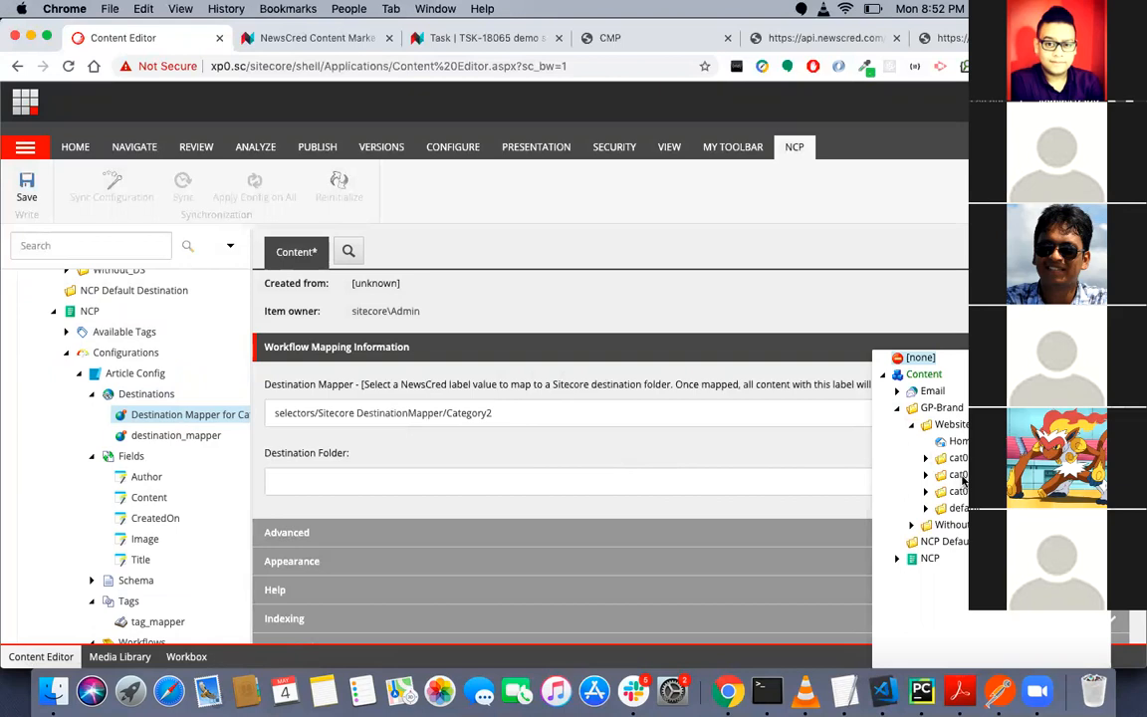
left_click(958, 475)
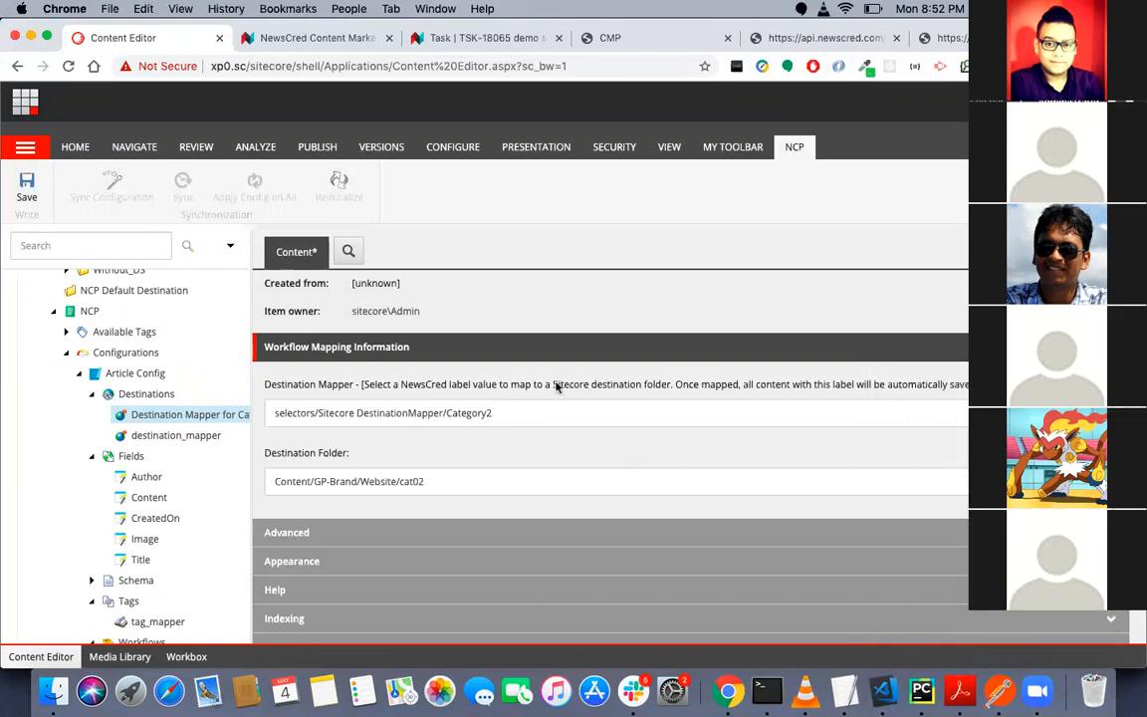
left_click(28, 192)
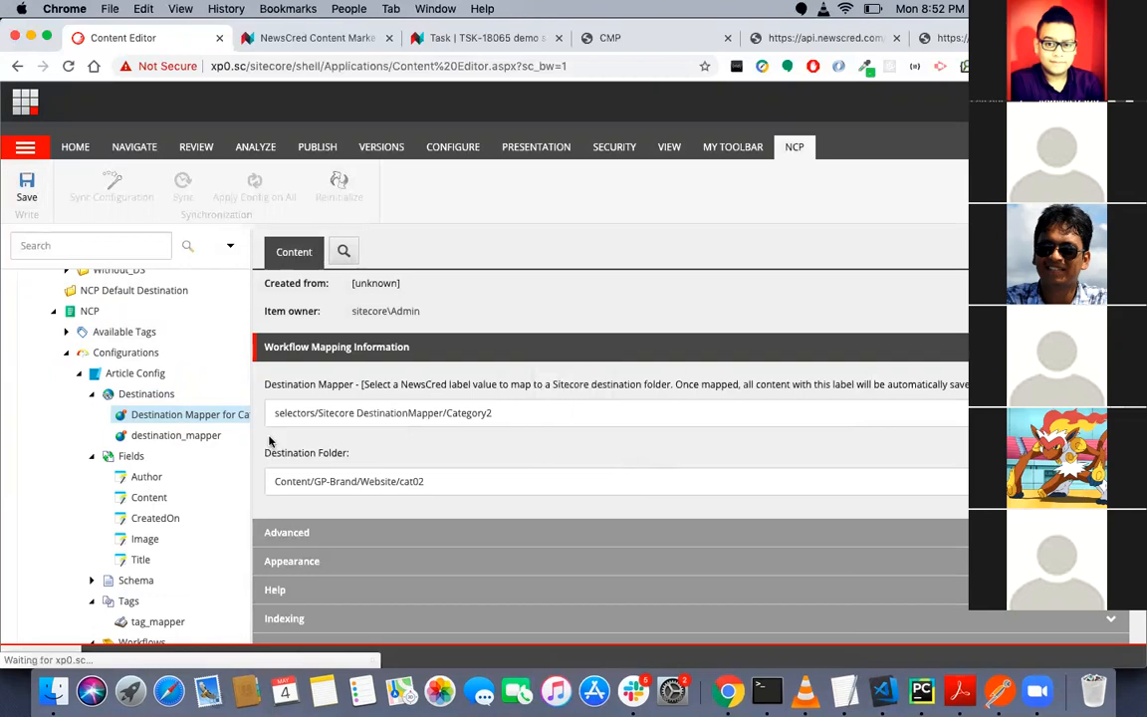
left_click(305, 41)
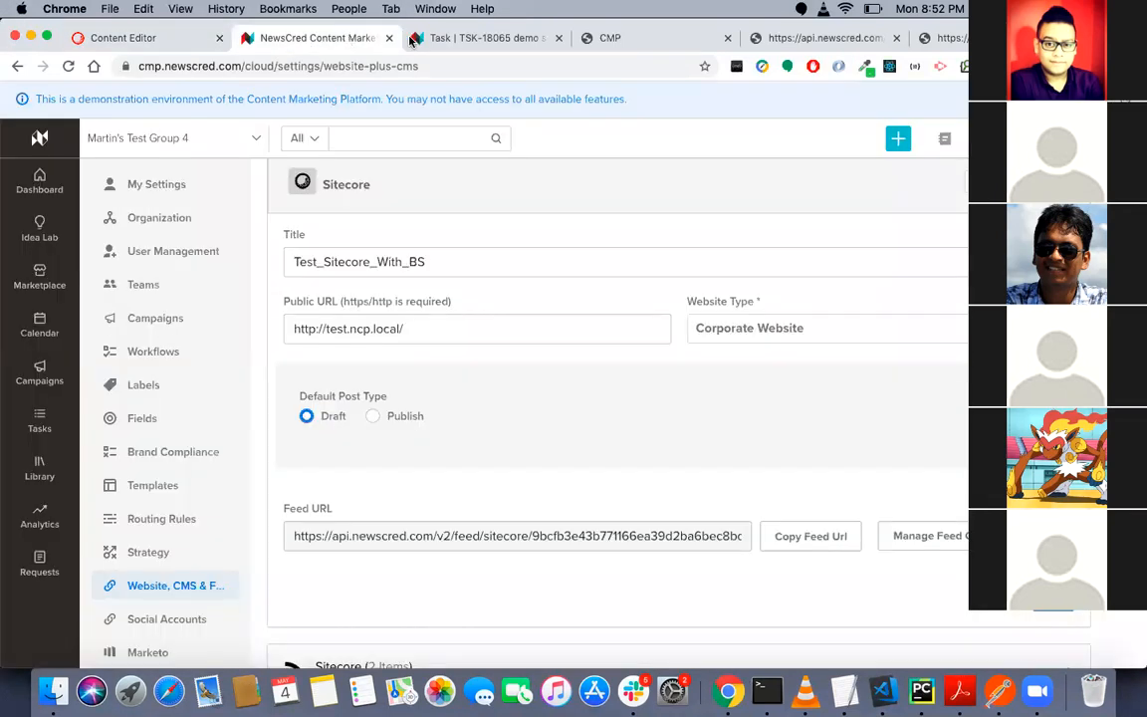
left_click(127, 44)
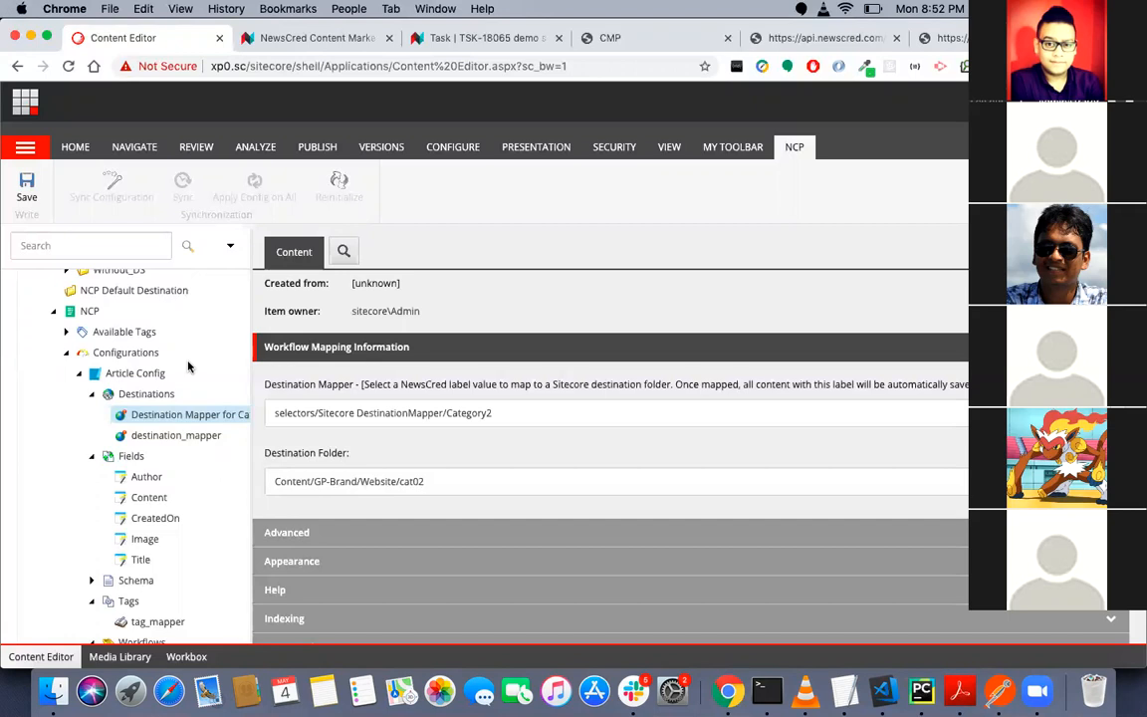
scroll(188, 368, "up", 1)
scroll(188, 367, "up", 2)
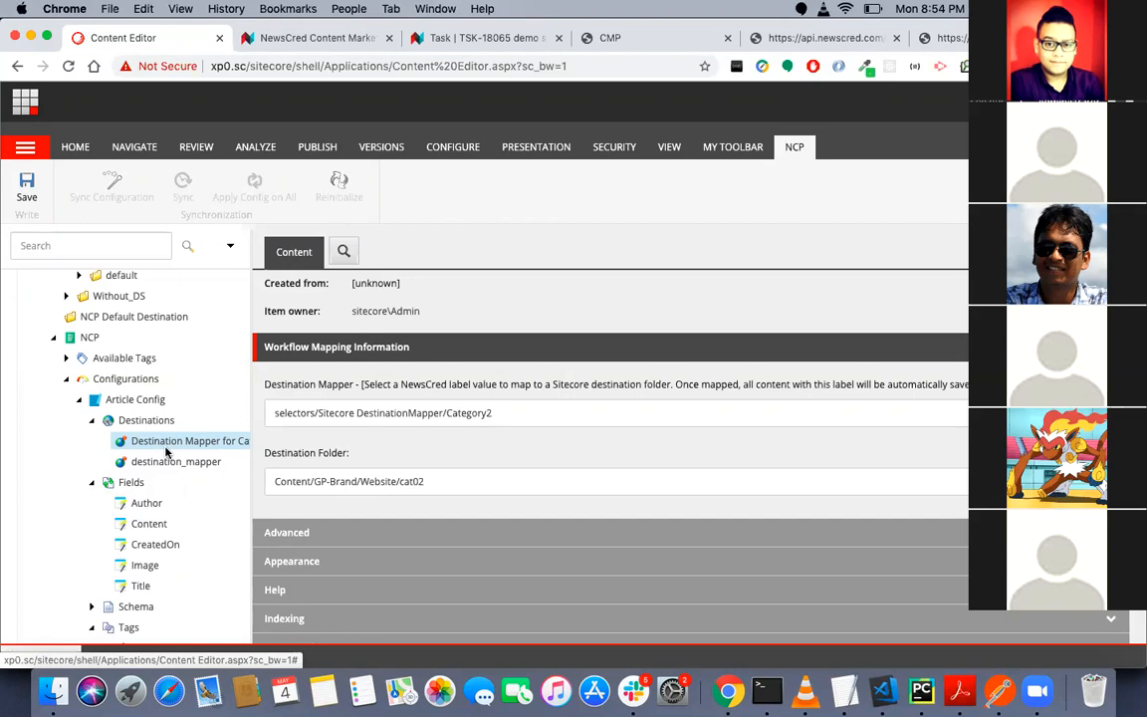
scroll(166, 453, "up", 4)
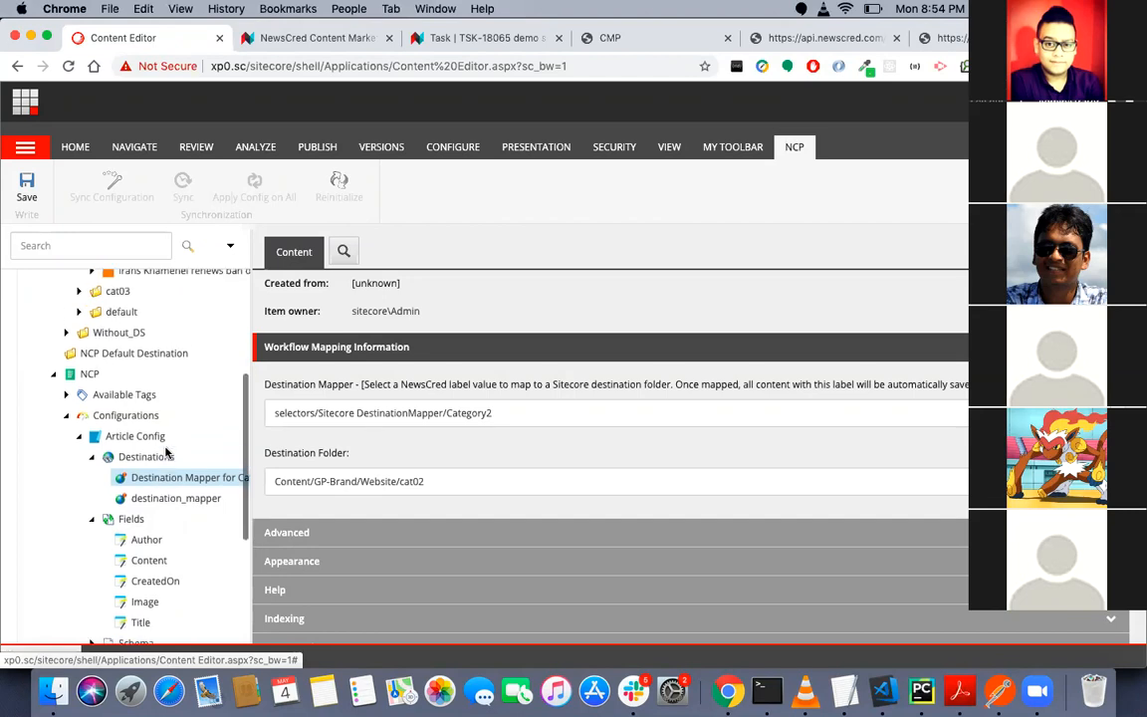
scroll(166, 453, "down", 1)
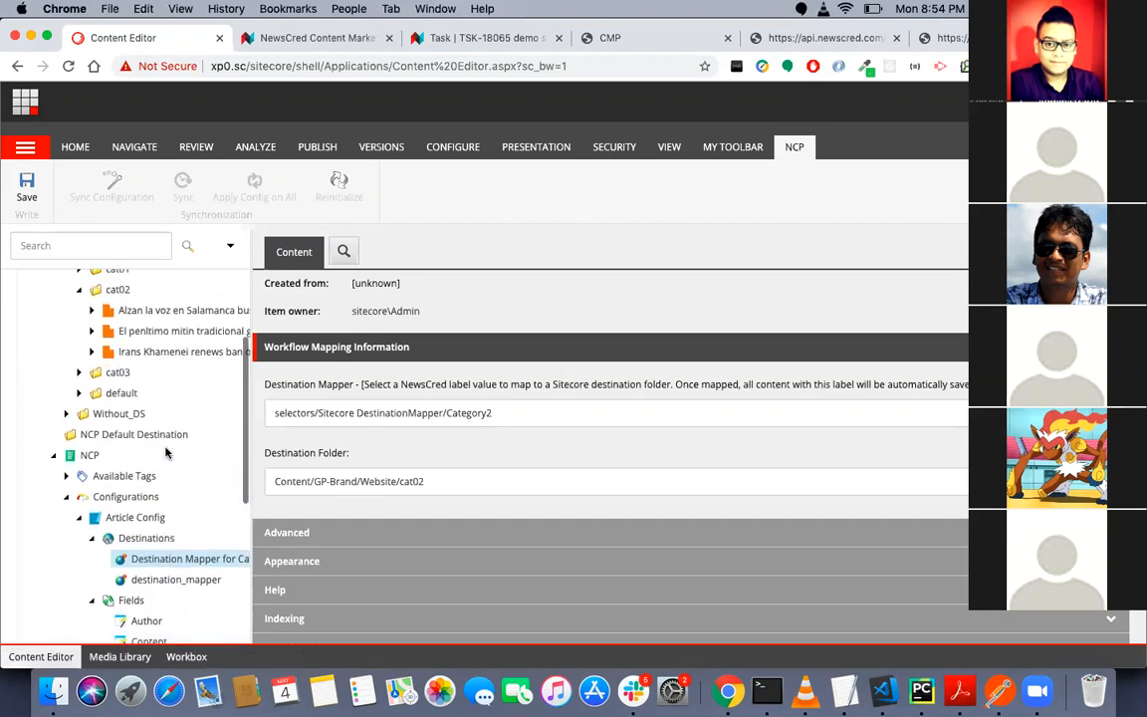
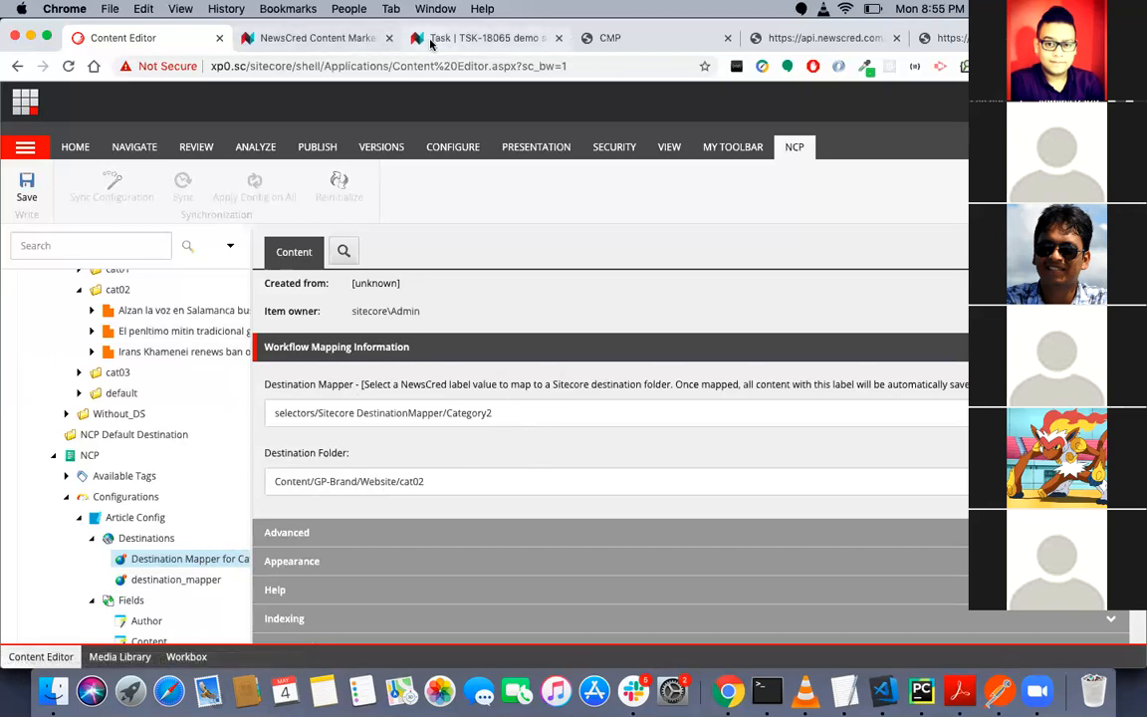
- Examine the demo sitecore task's Sitecore Destination label and primary article, and compare them with the destination mappers in the Sitecore Content Editor
left_click(372, 41)
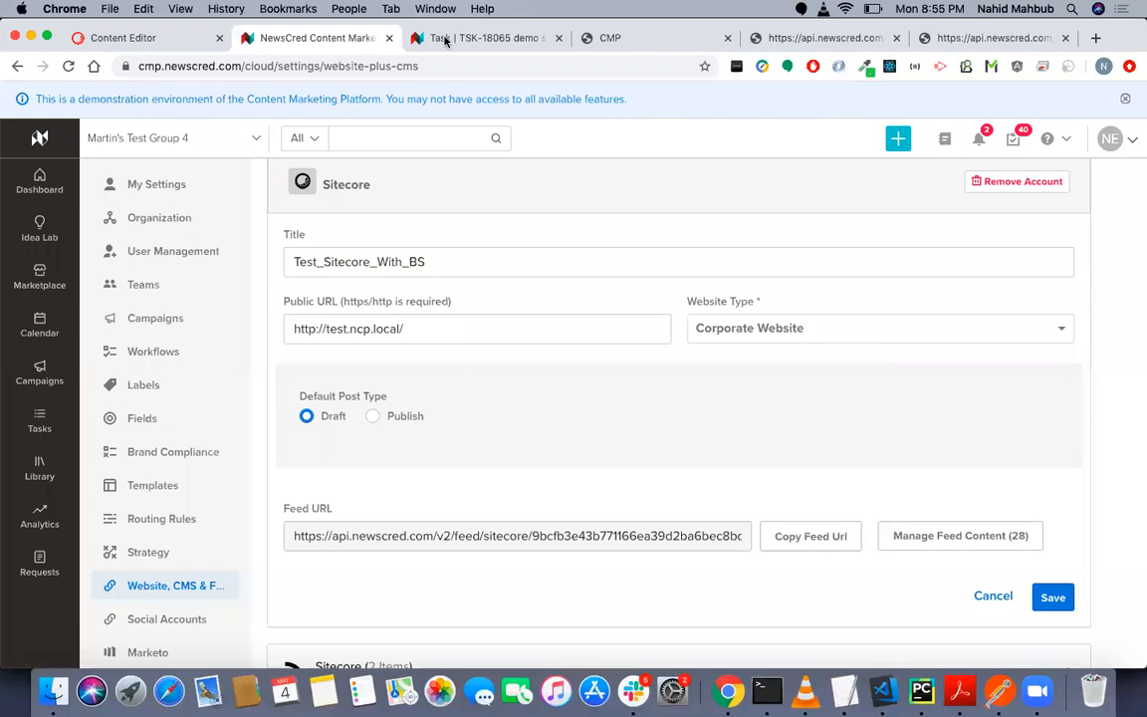
left_click(445, 40)
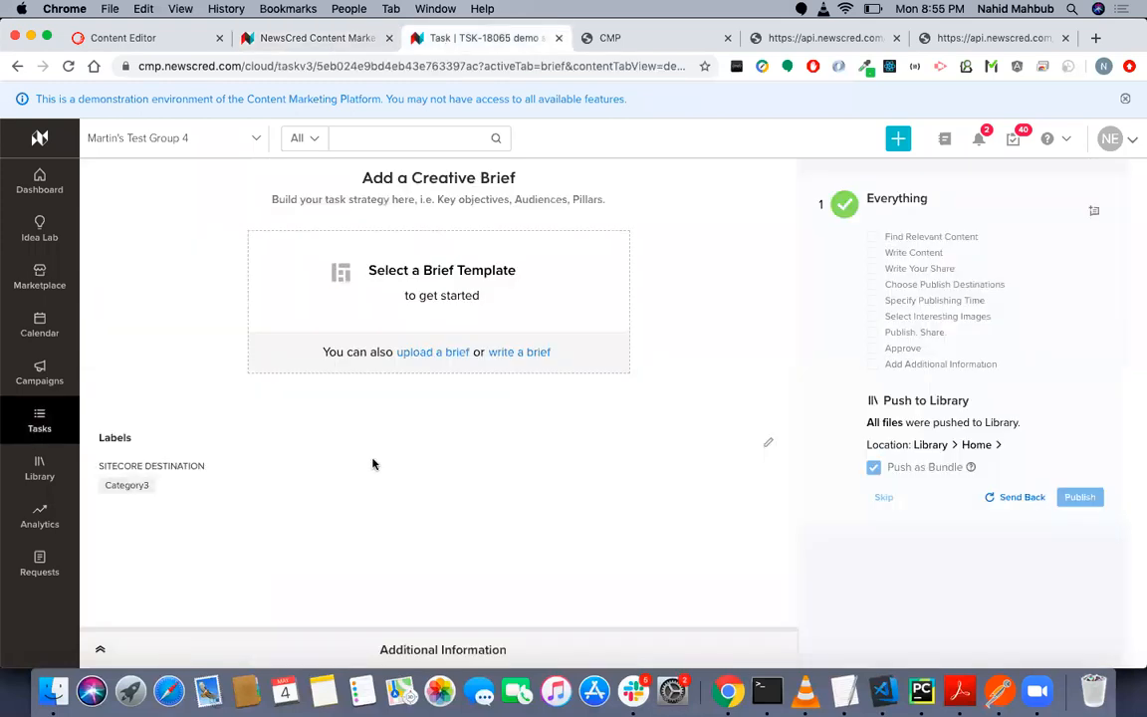
scroll(478, 492, "up", 3)
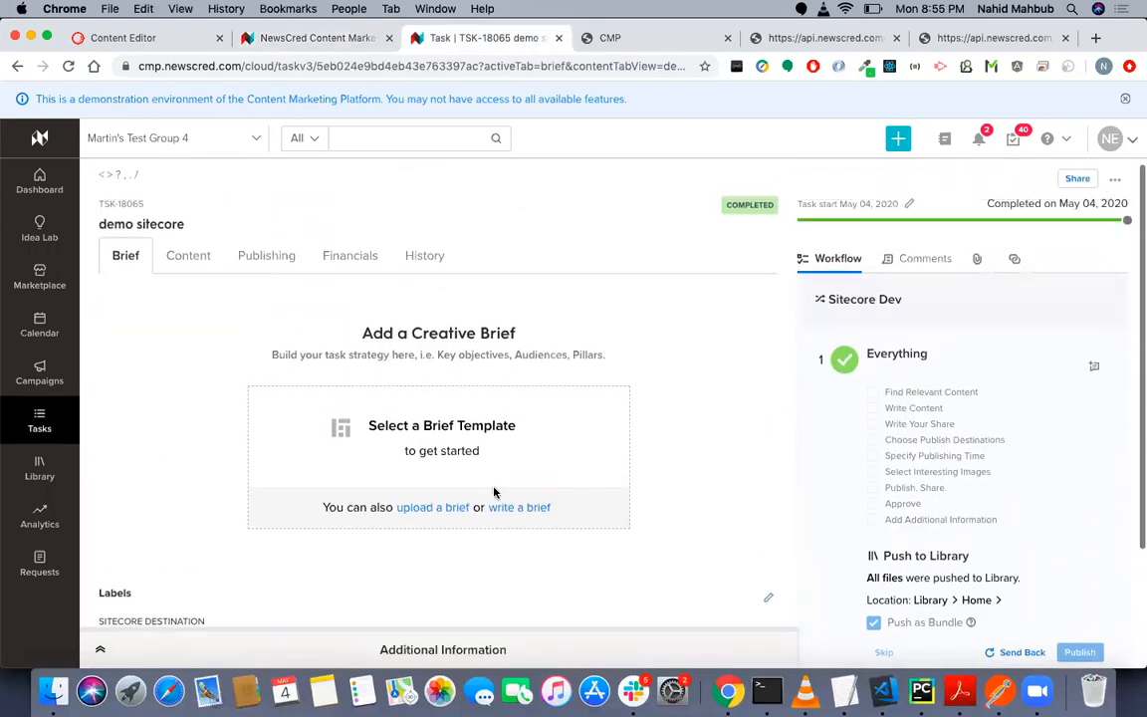
scroll(494, 492, "down", 1)
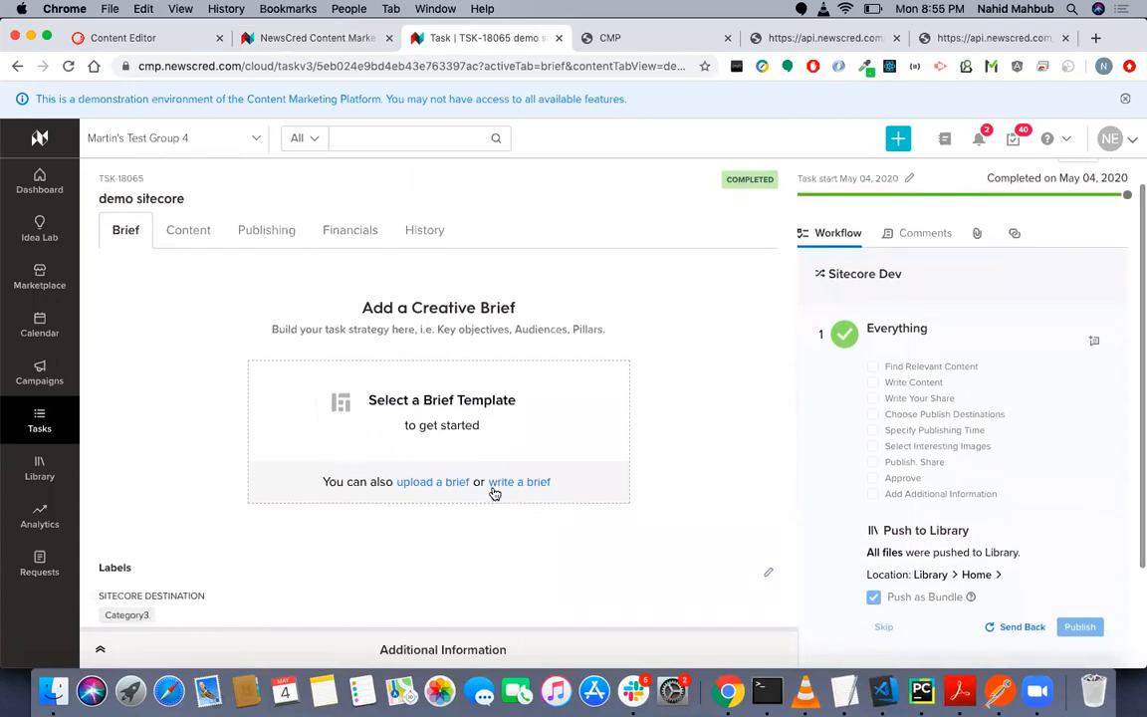
scroll(494, 492, "down", 2)
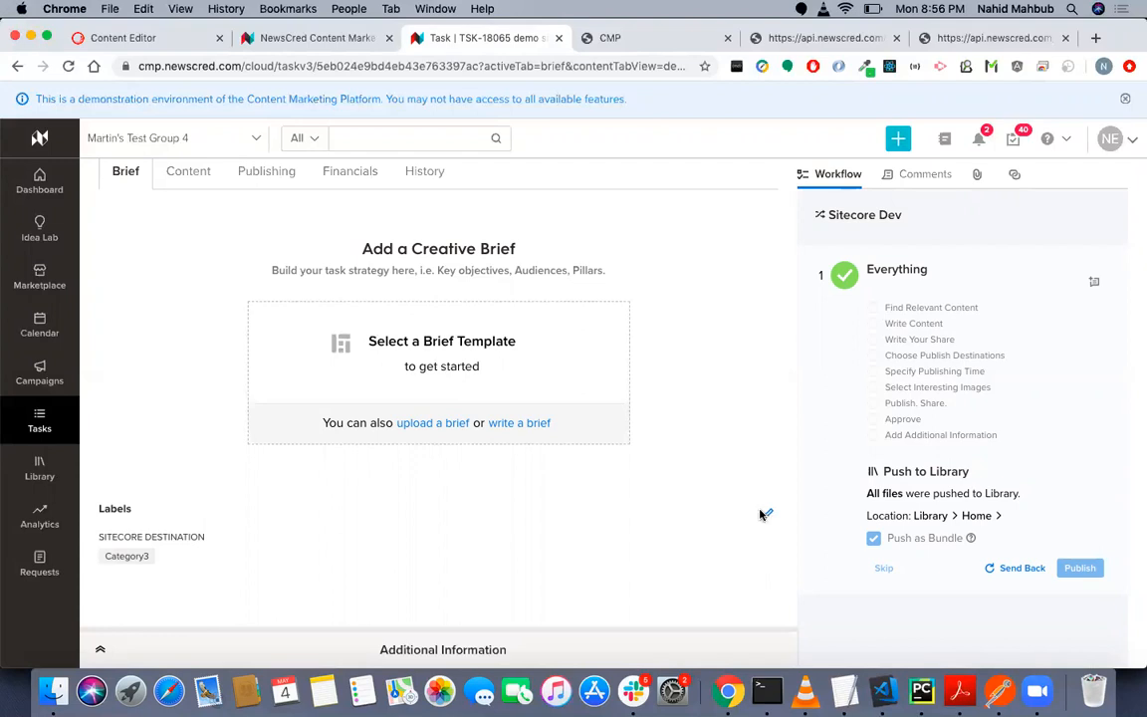
left_click(188, 174)
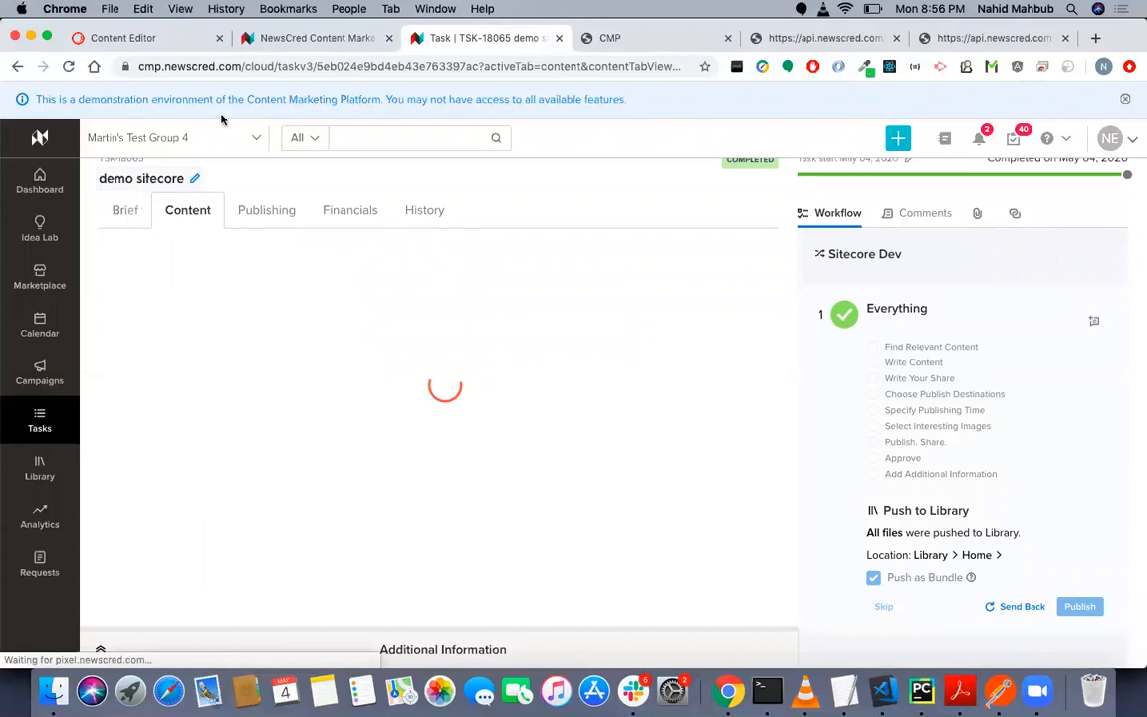
left_click(334, 41)
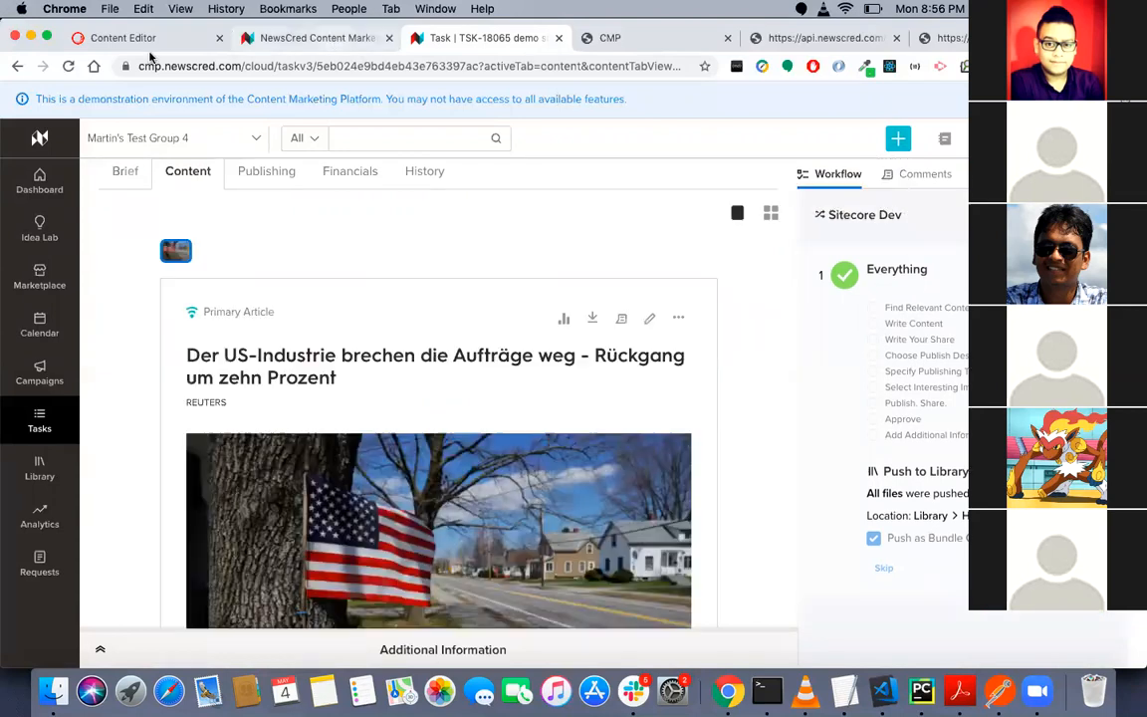
left_click(157, 45)
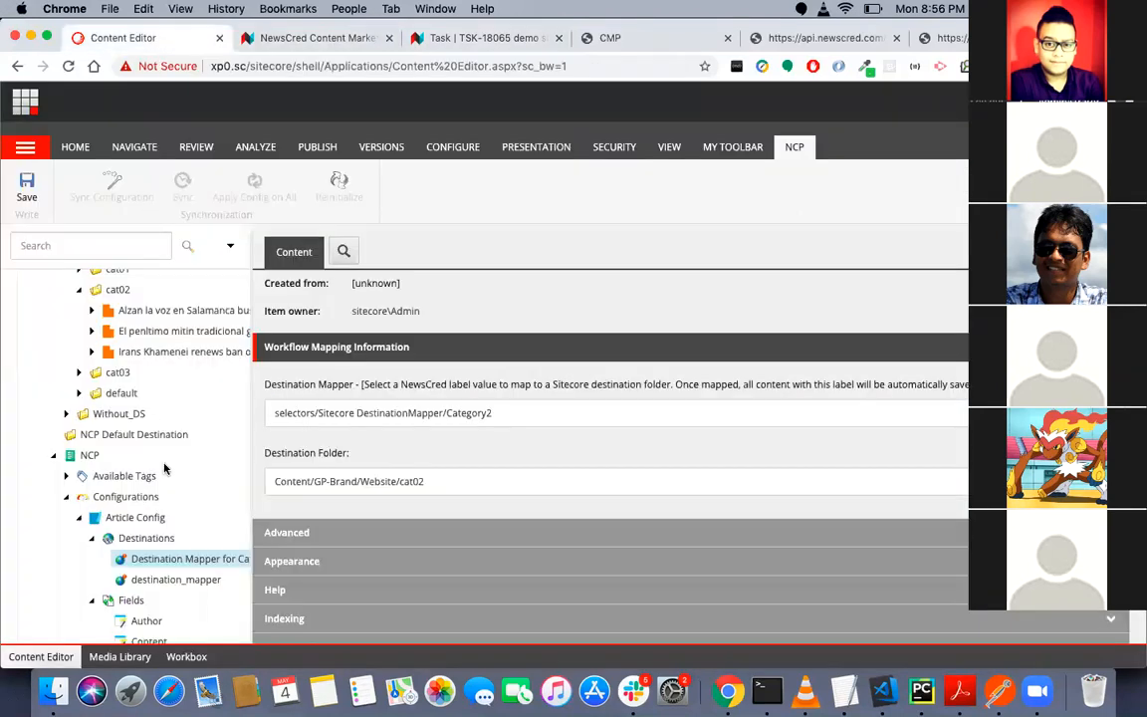
scroll(167, 468, "down", 3)
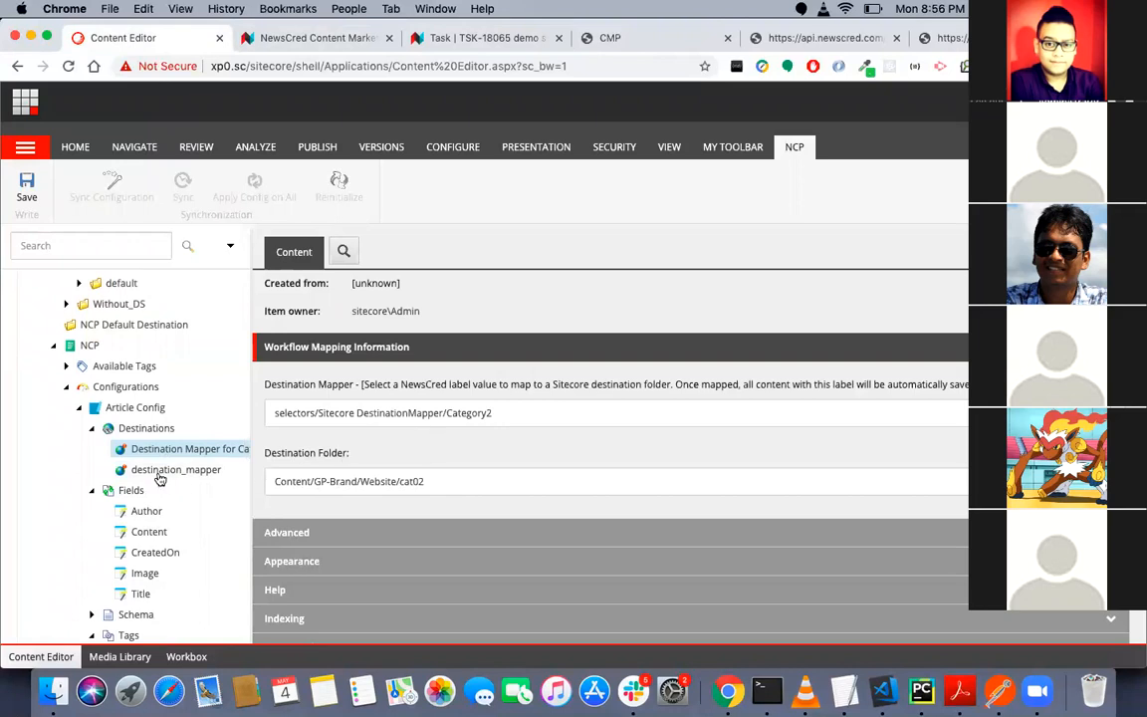
- Start a new task in the NewsCred platform titled "test" under the campaign "< > ? , . /"
left_click(471, 38)
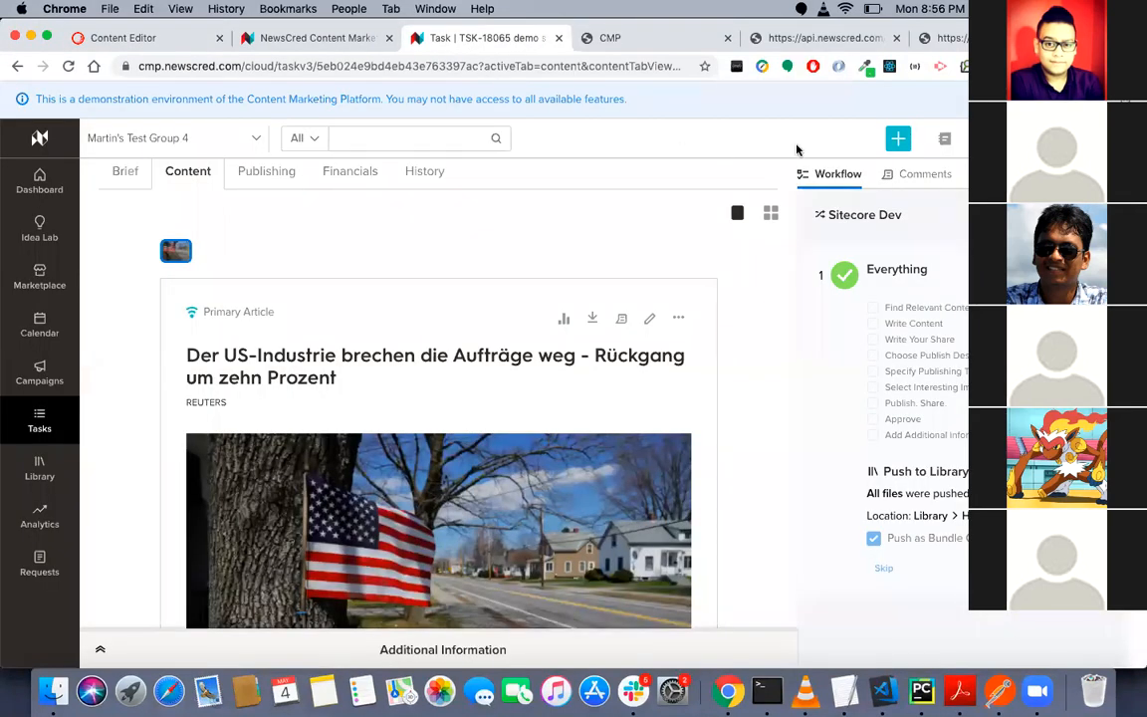
left_click(900, 144)
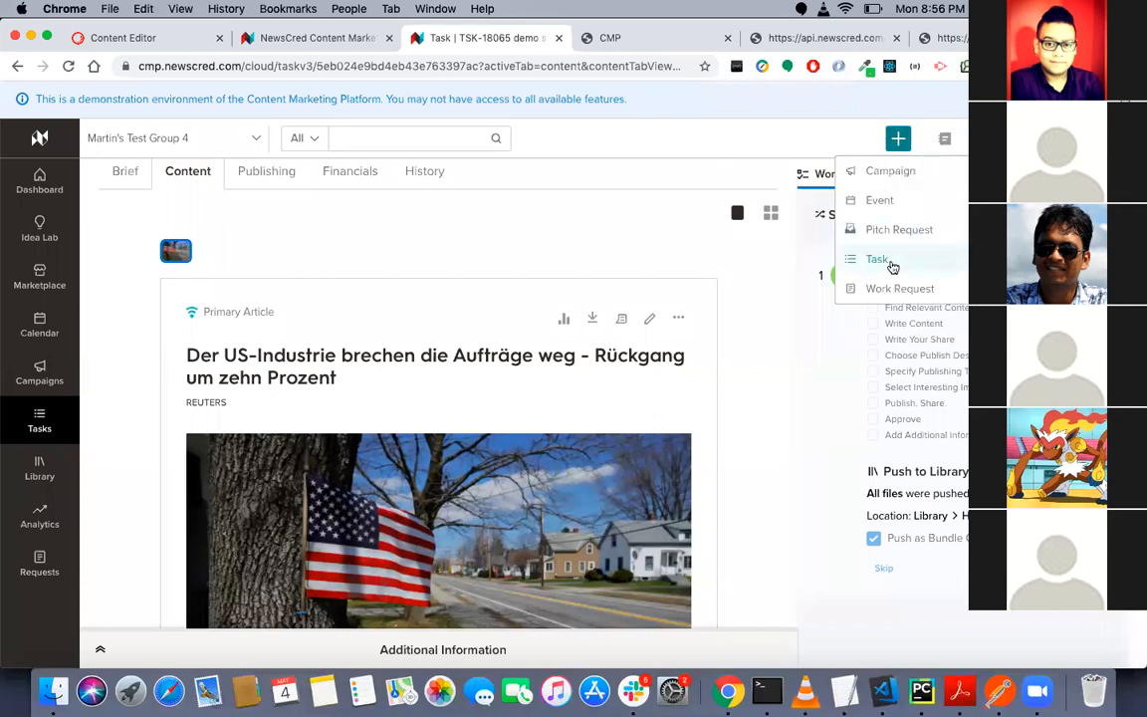
left_click(879, 258)
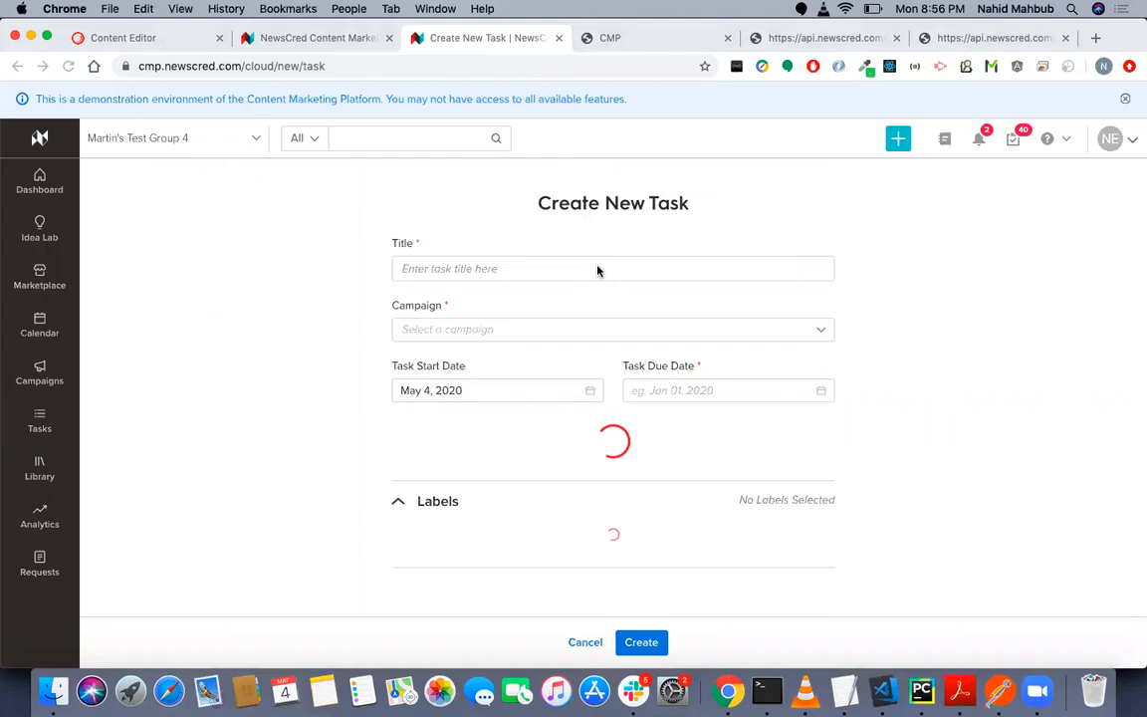
left_click(597, 267)
type("test")
left_click(585, 326)
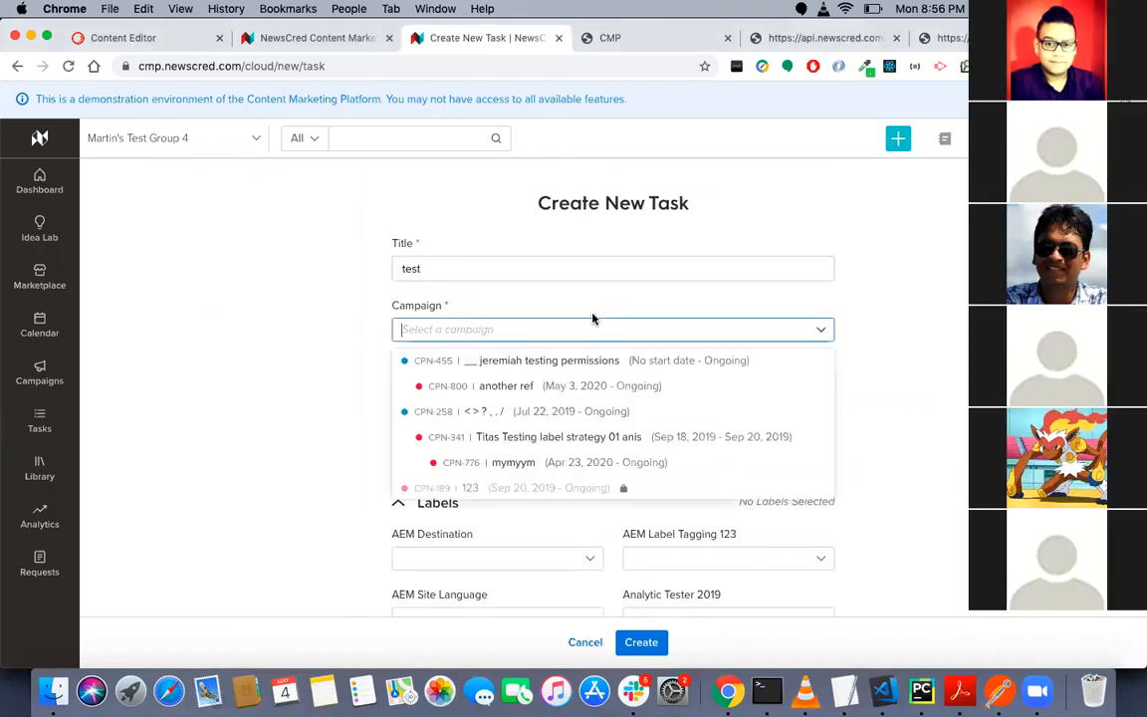
left_click(518, 411)
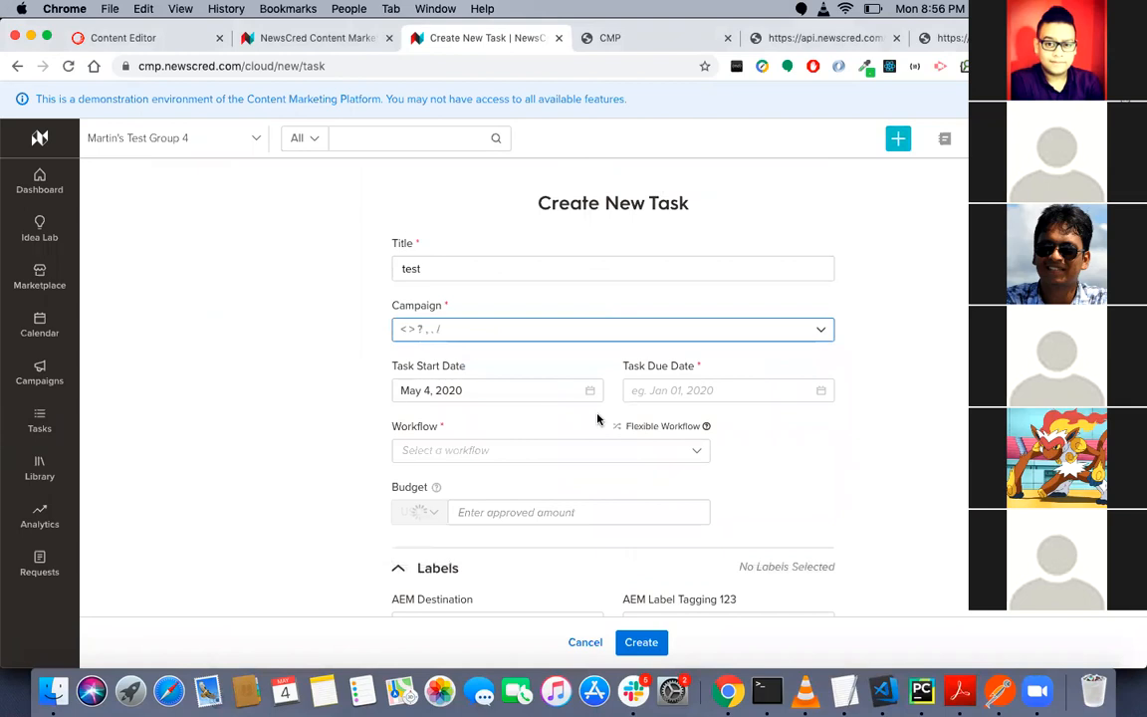
- Set the task's due date to May 5, 2020, assign the Sitecore Dev workflow, and create the task
left_click(714, 396)
left_click(706, 249)
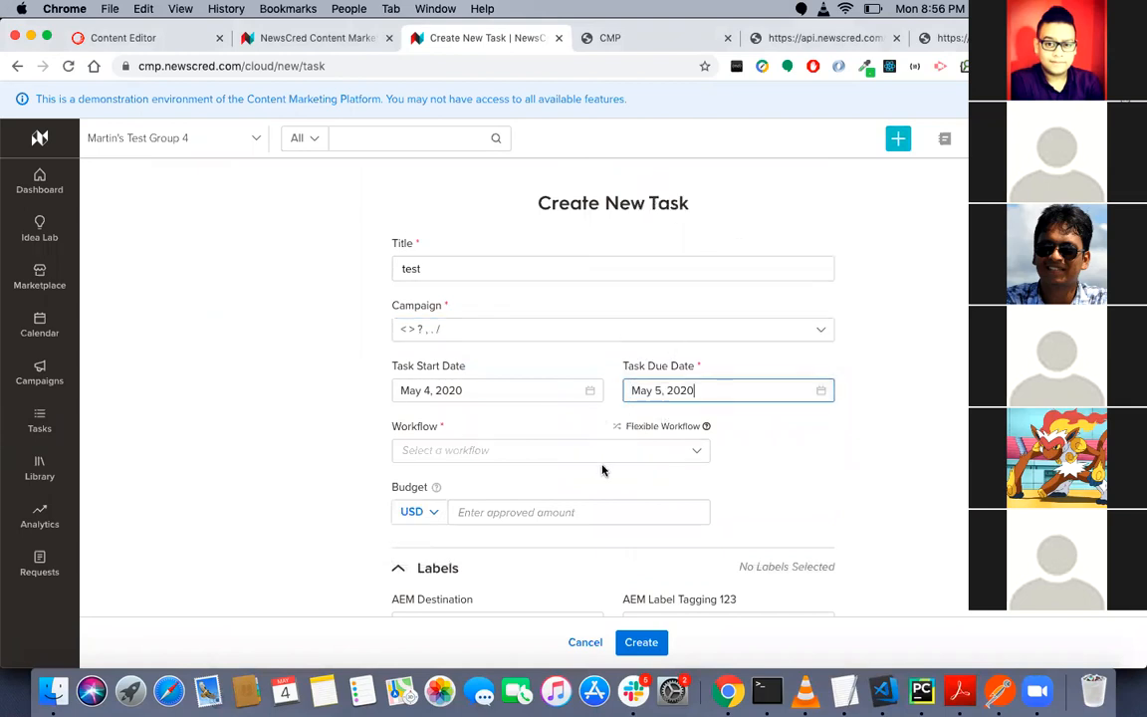
left_click(604, 463)
type("Sitec")
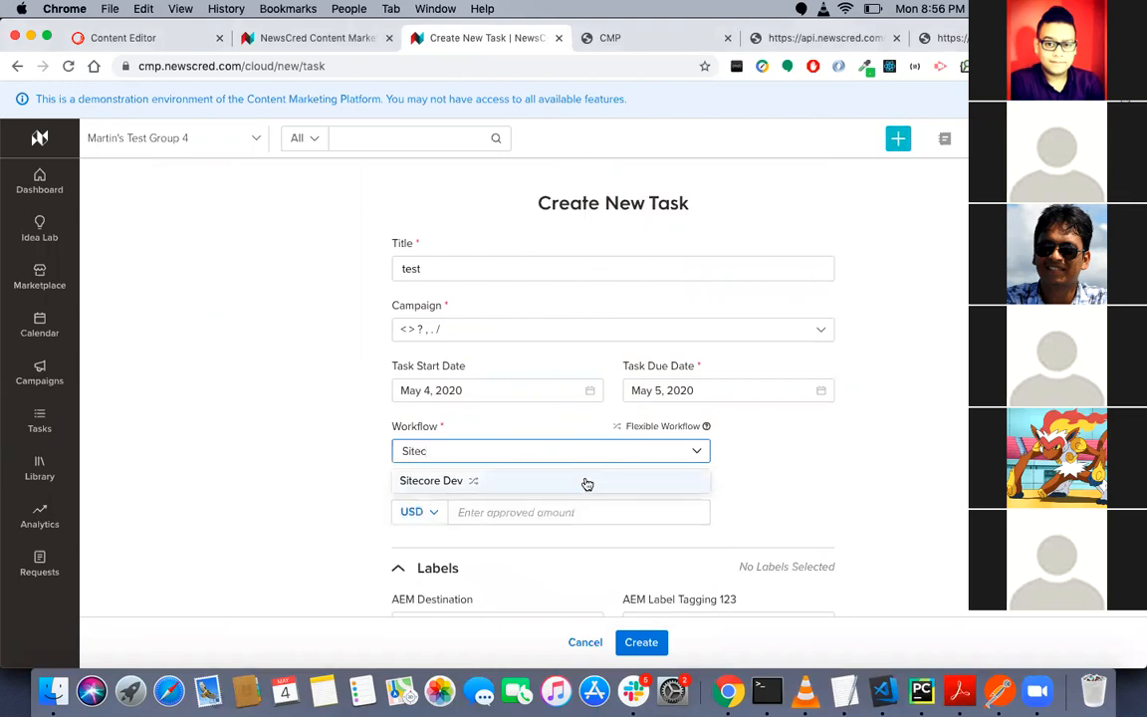
left_click(588, 483)
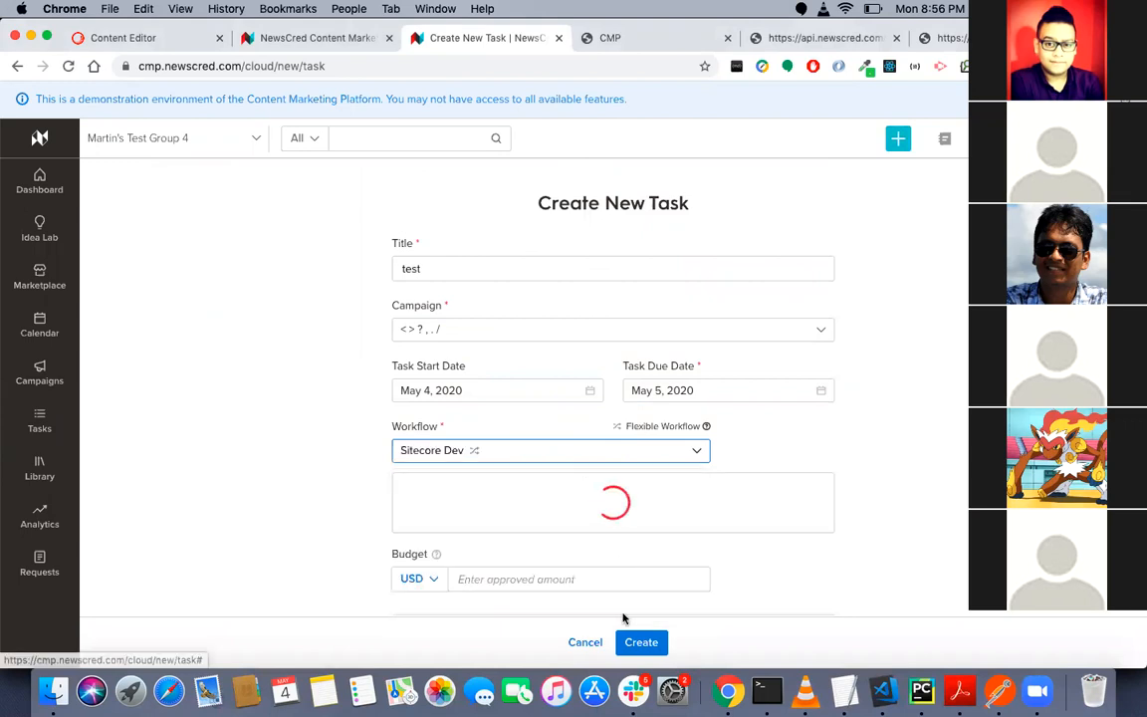
left_click(643, 643)
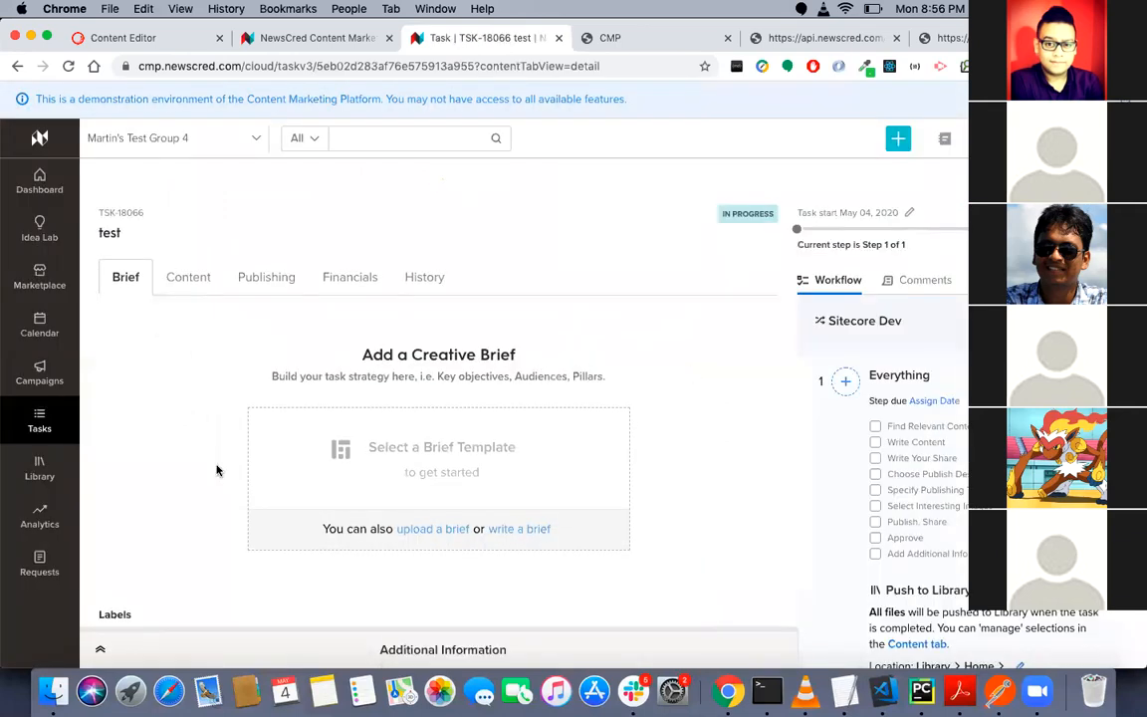
- Set the test task's Sitecore Destination label to Category2 and save the labels
scroll(217, 470, "down", 3)
left_click(141, 476)
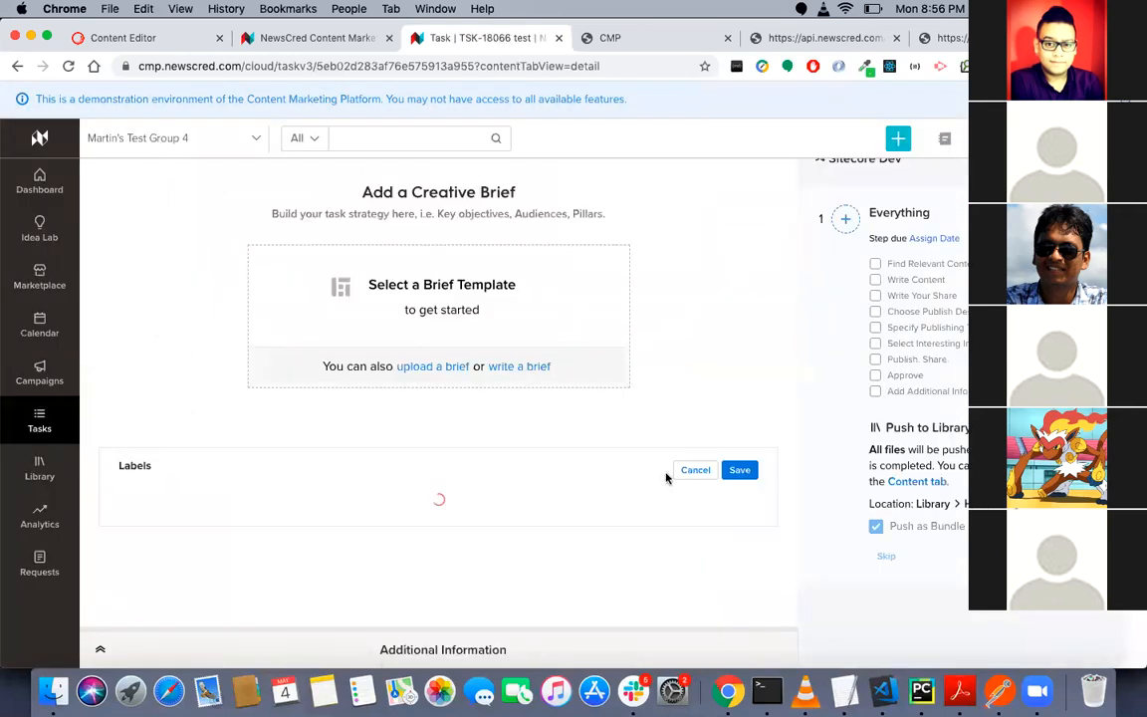
scroll(685, 559, "down", 8)
scroll(685, 558, "down", 10)
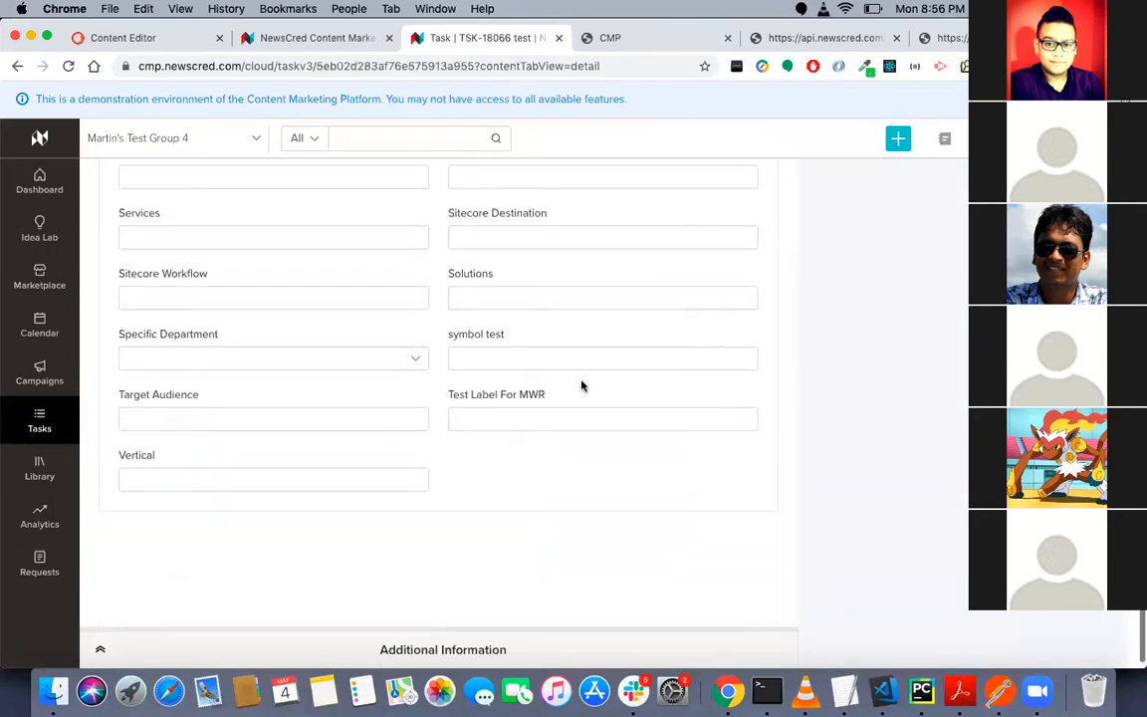
left_click(540, 232)
left_click(476, 312)
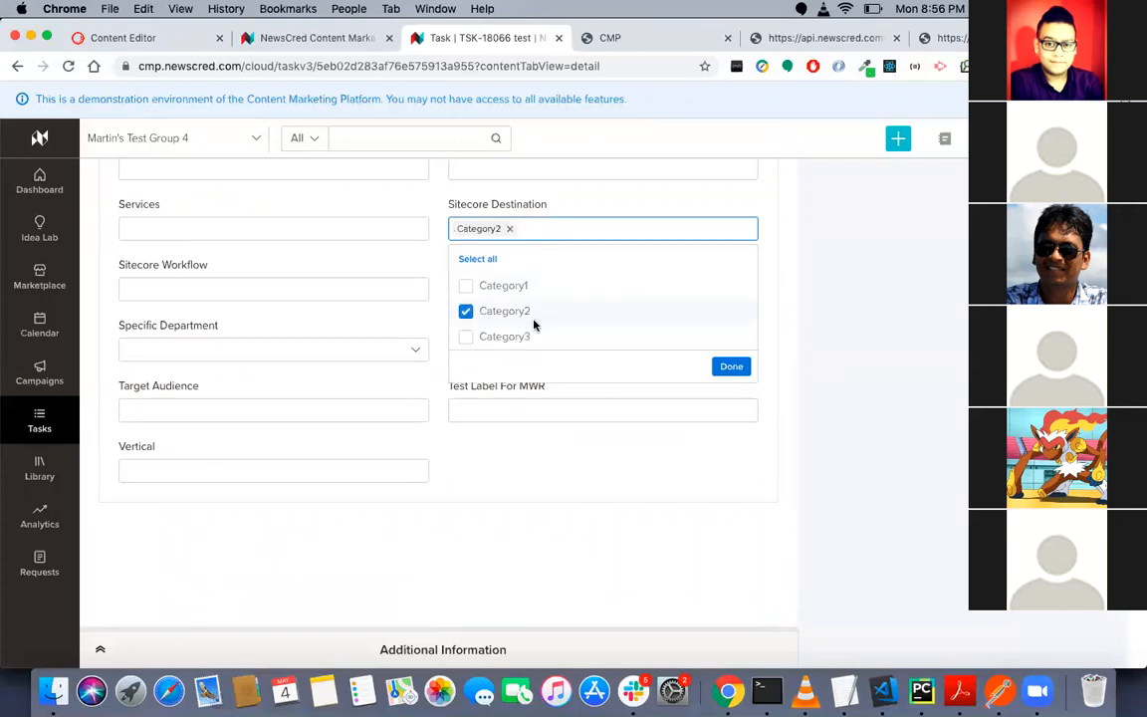
left_click(727, 366)
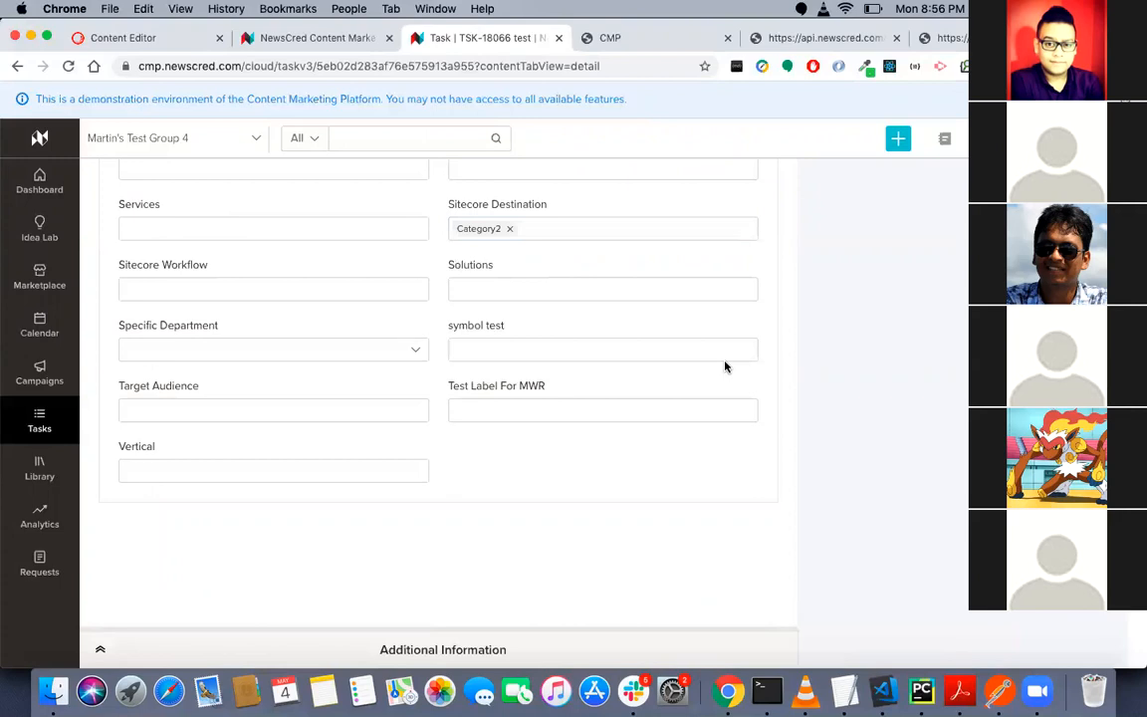
scroll(727, 399, "up", 10)
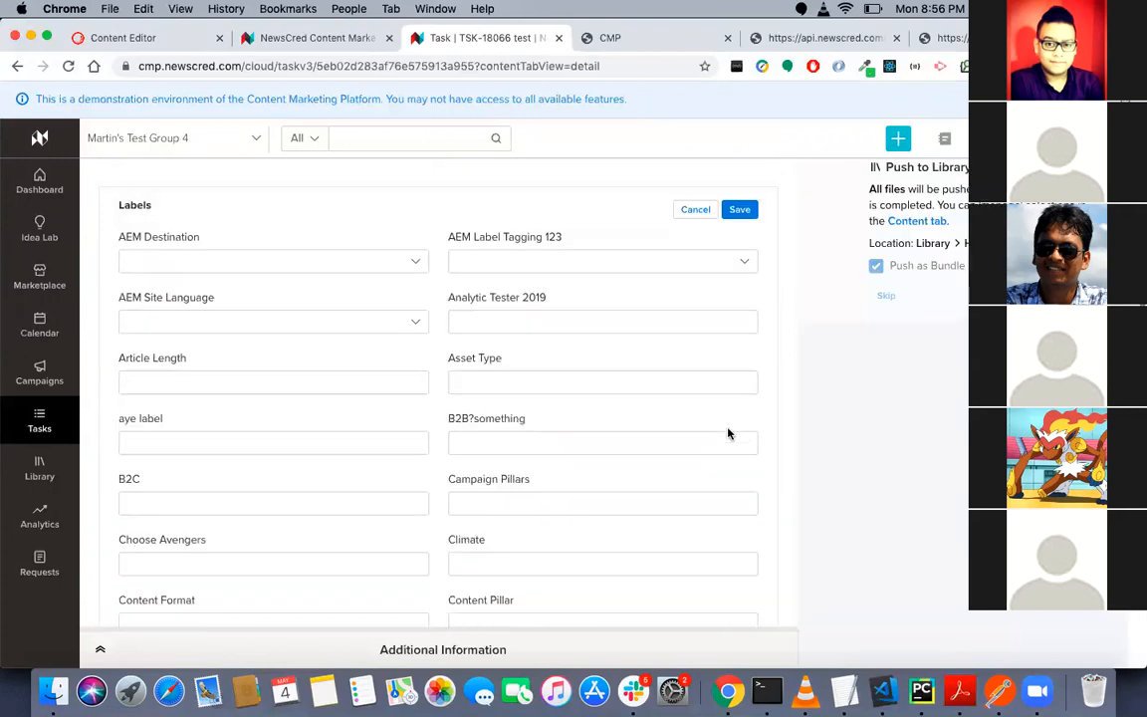
scroll(367, 342, "up", 5)
scroll(456, 405, "down", 2)
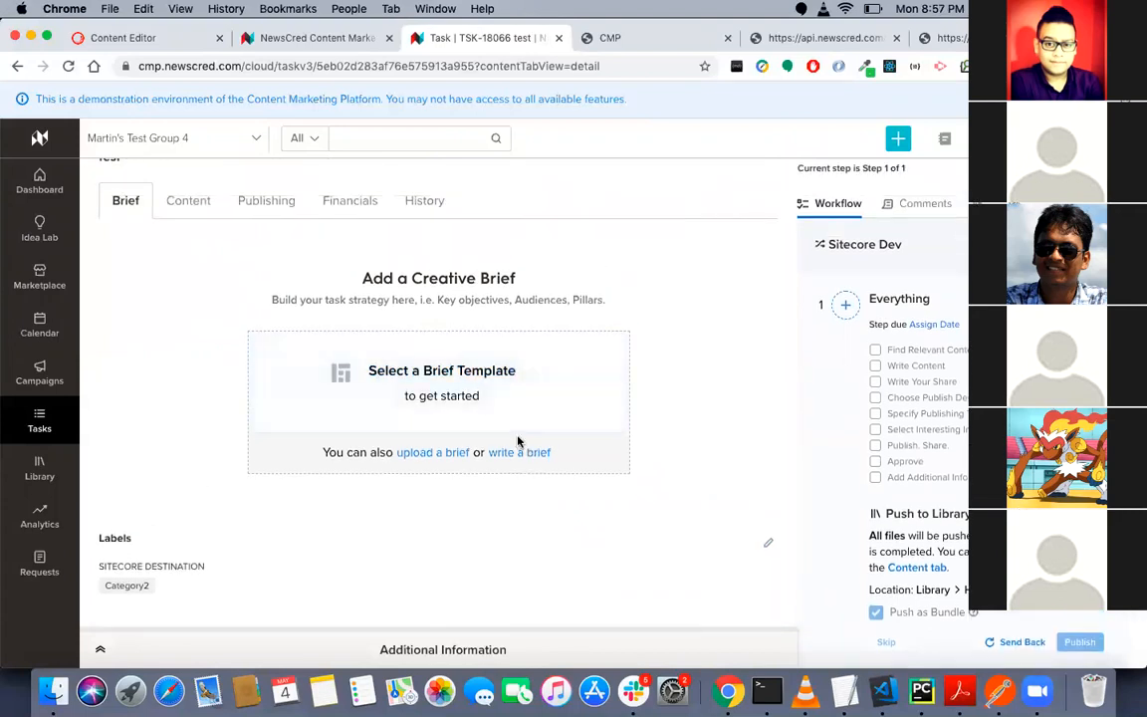
- Add the Marketplace article "Mirror, Mirror On The Wall...The New Age Of Smart-Mirrors" to the task as its content
left_click(519, 442)
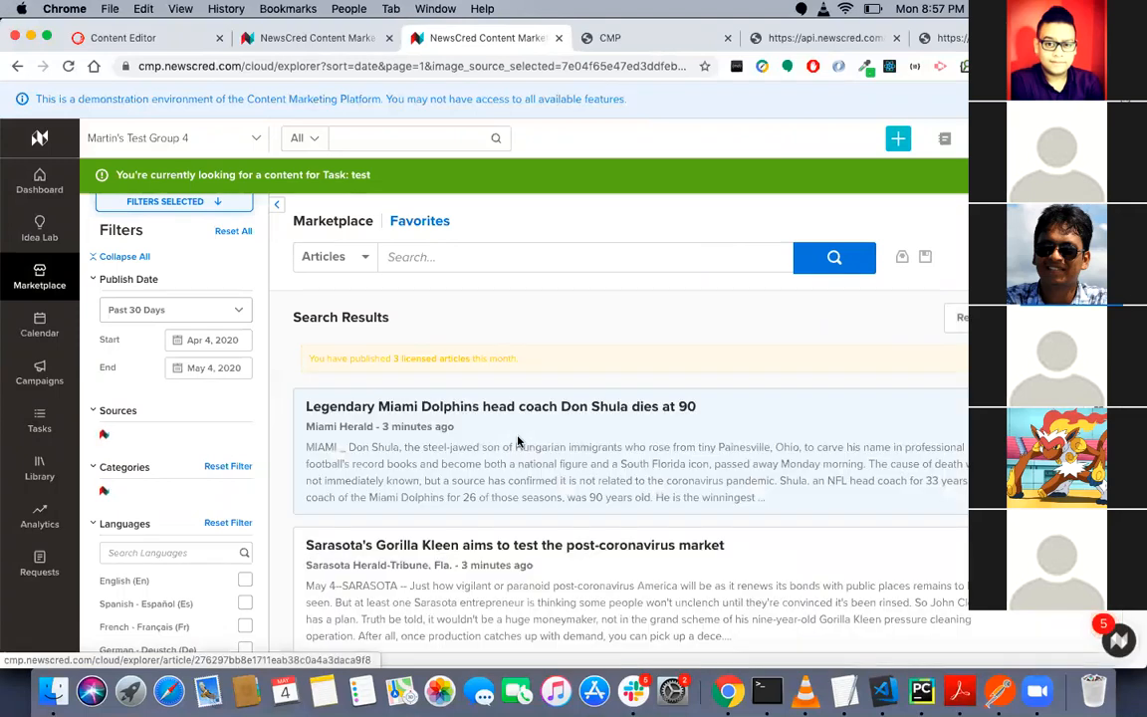
scroll(519, 442, "down", 3)
scroll(519, 442, "down", 2)
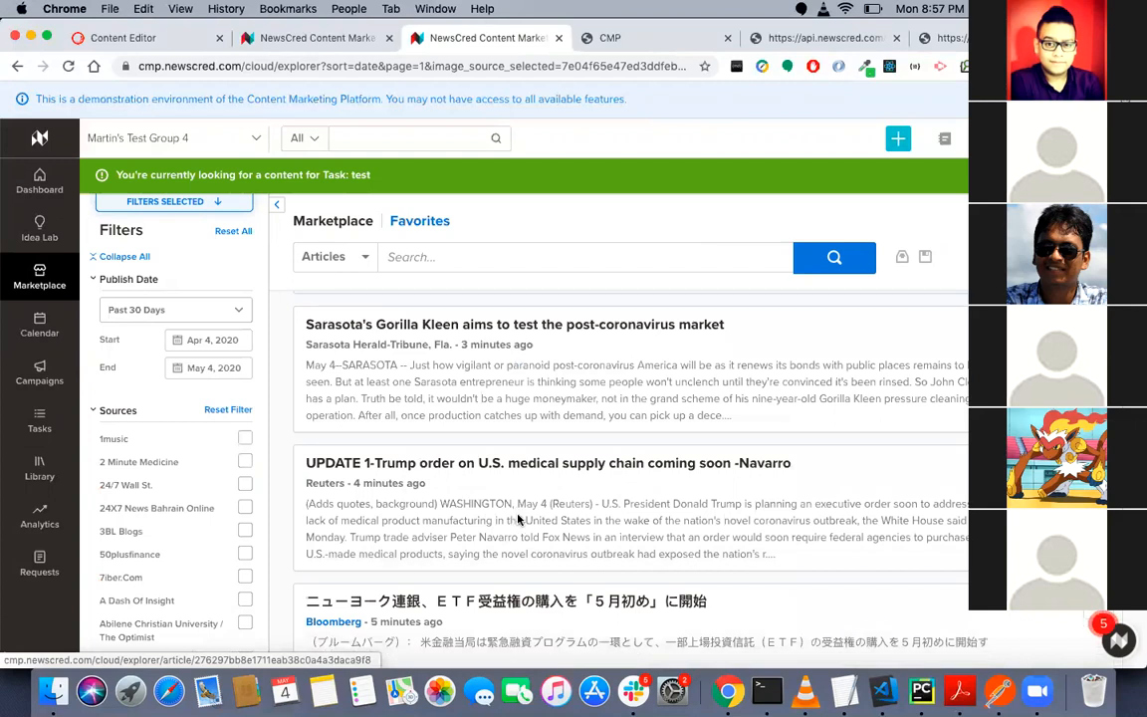
scroll(519, 521, "down", 9)
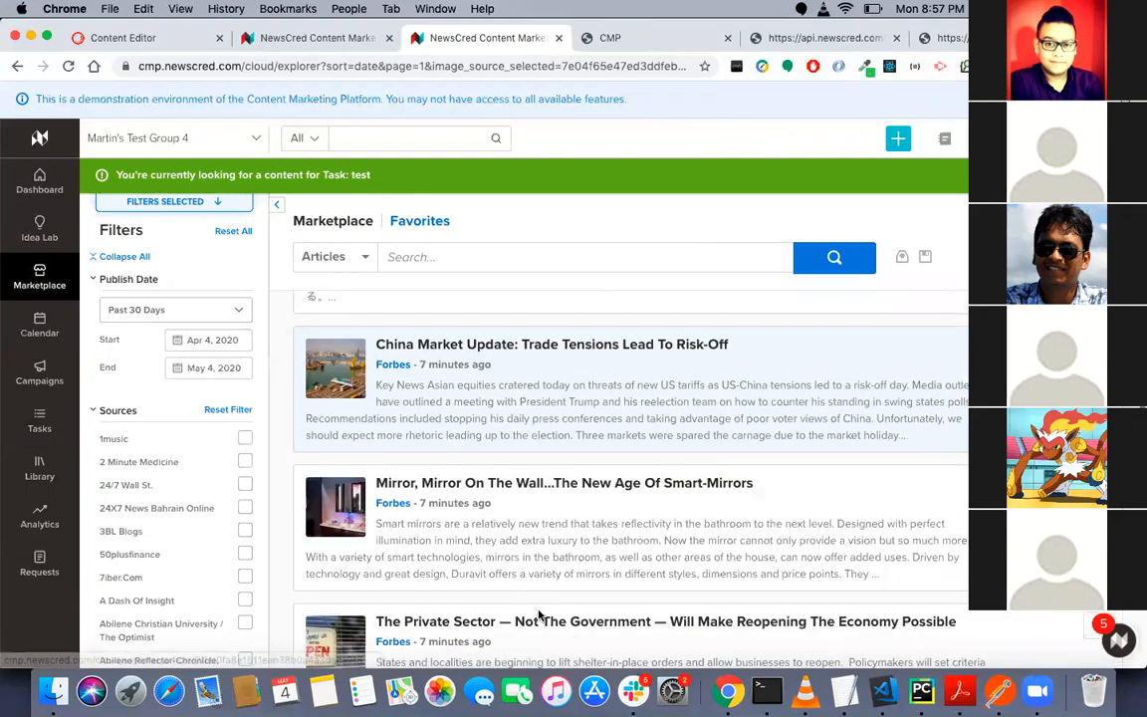
left_click(539, 615)
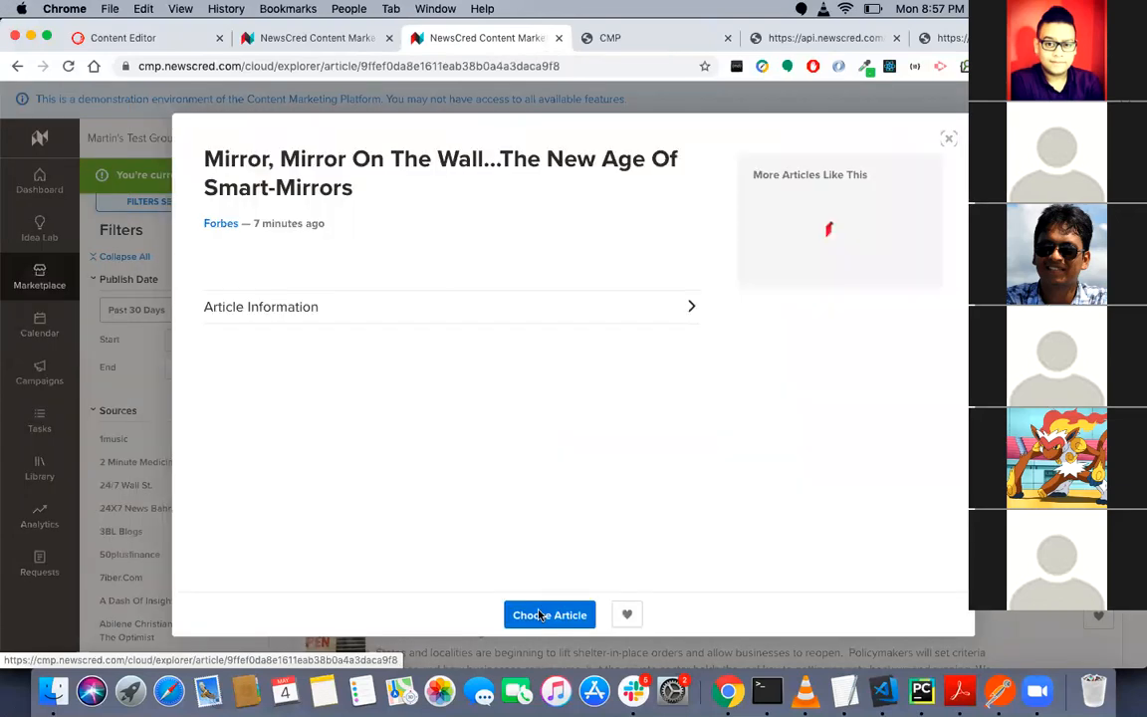
left_click(538, 615)
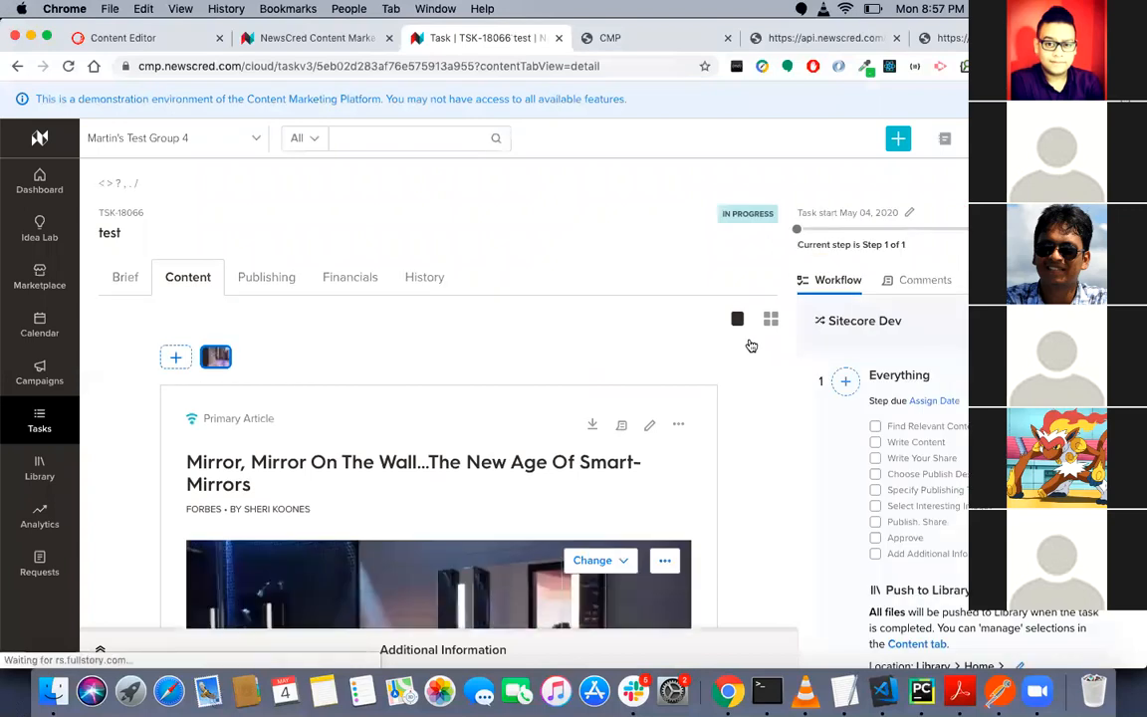
- Search the publishing channels for Sitecore and add Test_Sitecore_With_BS as the task's channel
left_click(750, 346)
type("S")
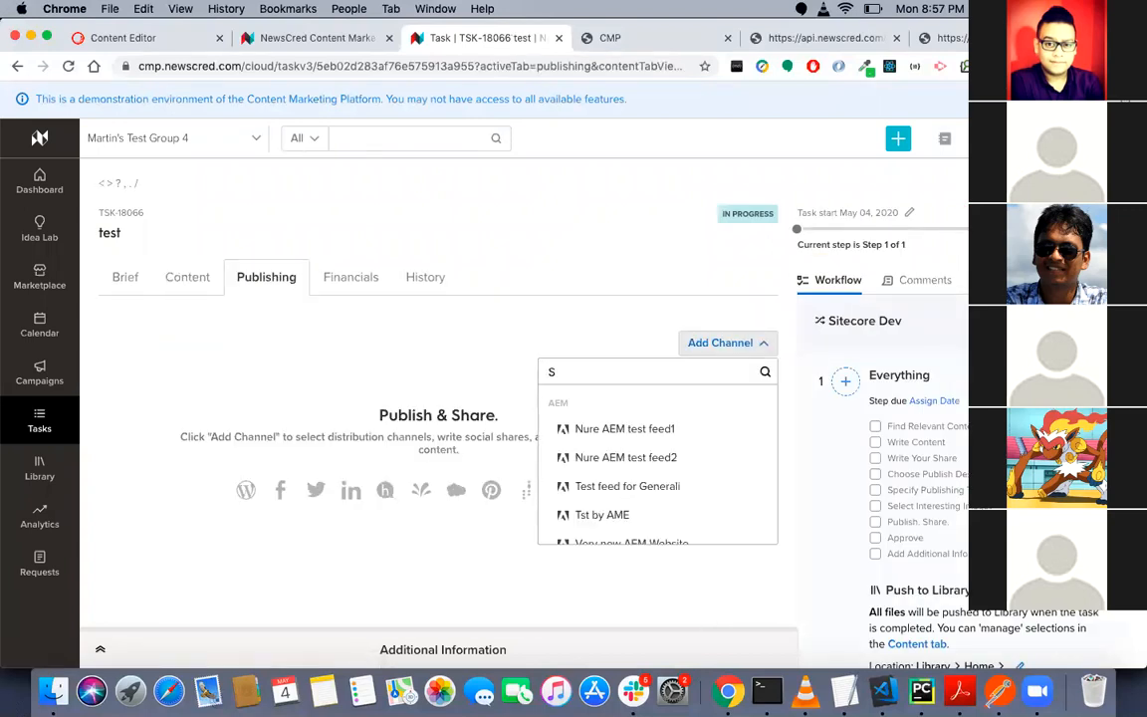
type("itecore")
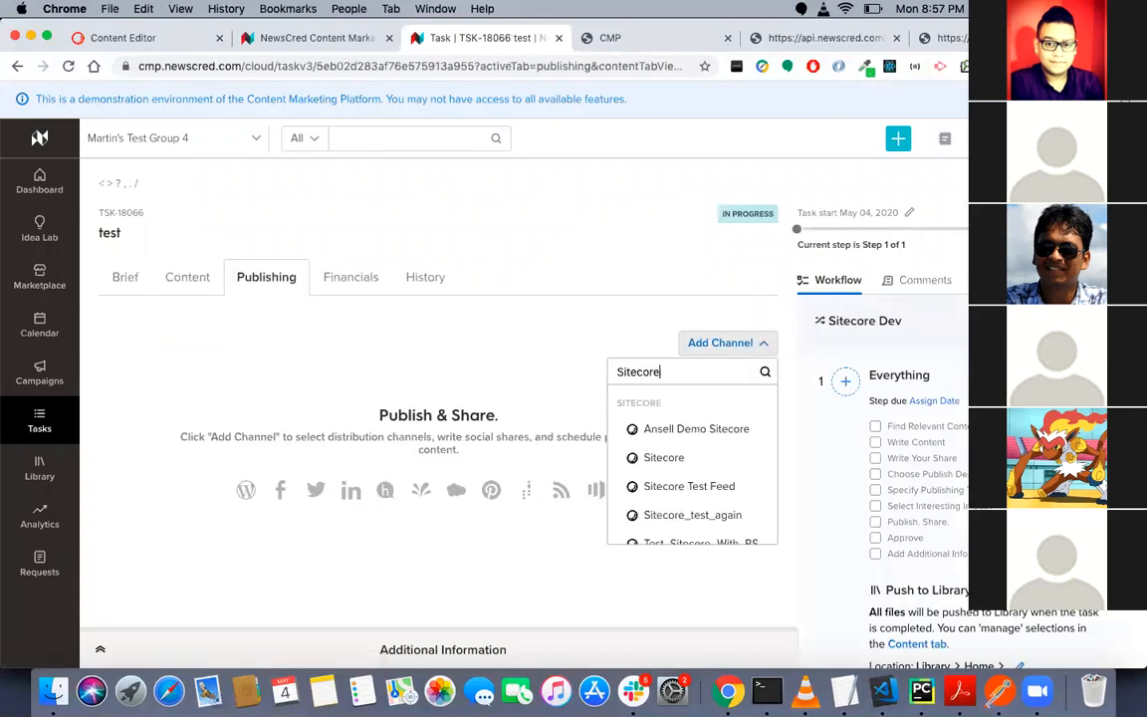
scroll(732, 532, "down", 1)
left_click(731, 533)
left_click(193, 468)
left_click(685, 440)
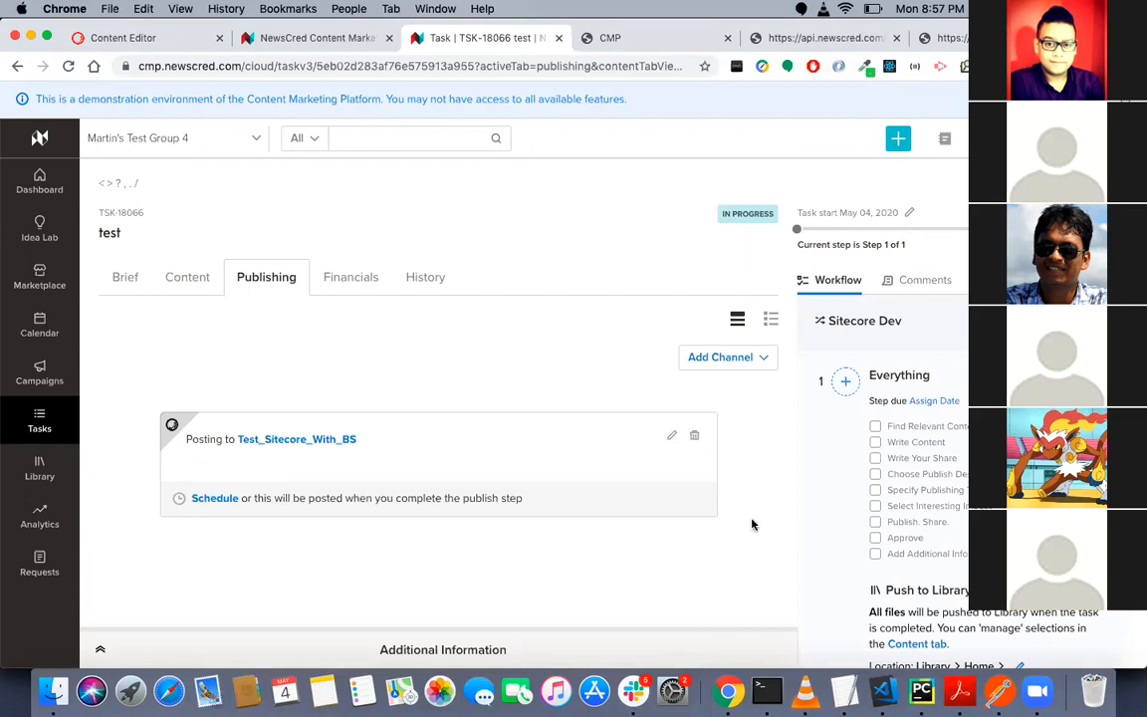
- Complete the workflow's publish step to publish the task, and open its content to view the article
scroll(753, 525, "down", 2)
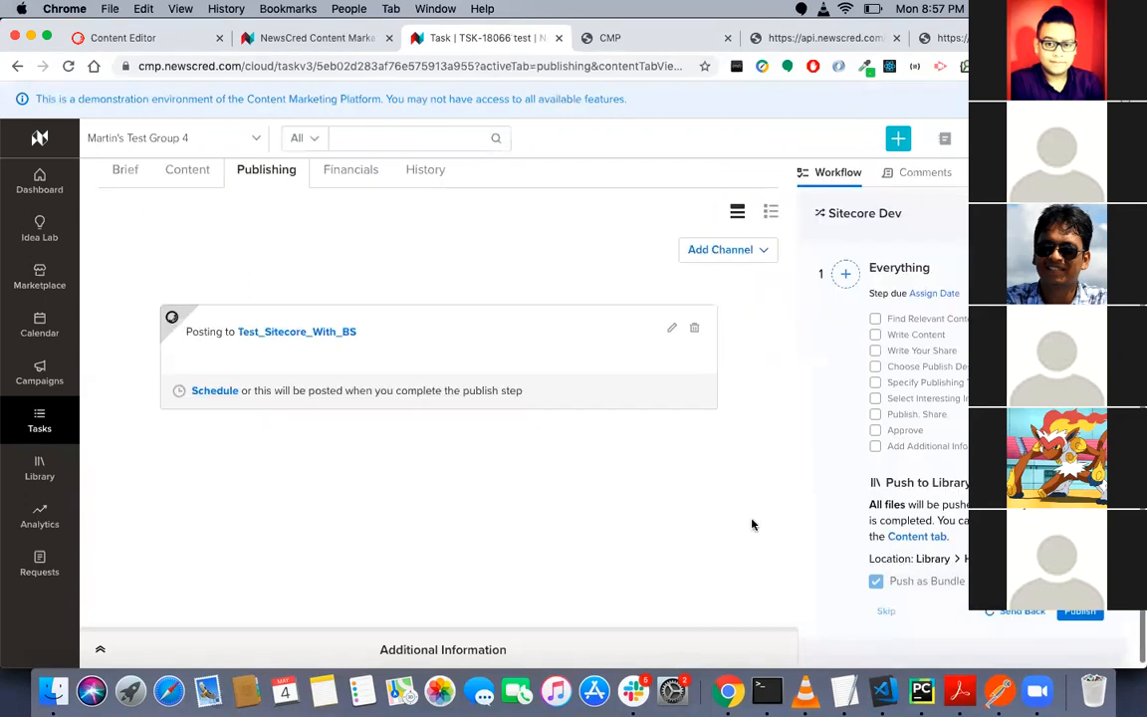
scroll(753, 525, "down", 1)
left_click(1072, 611)
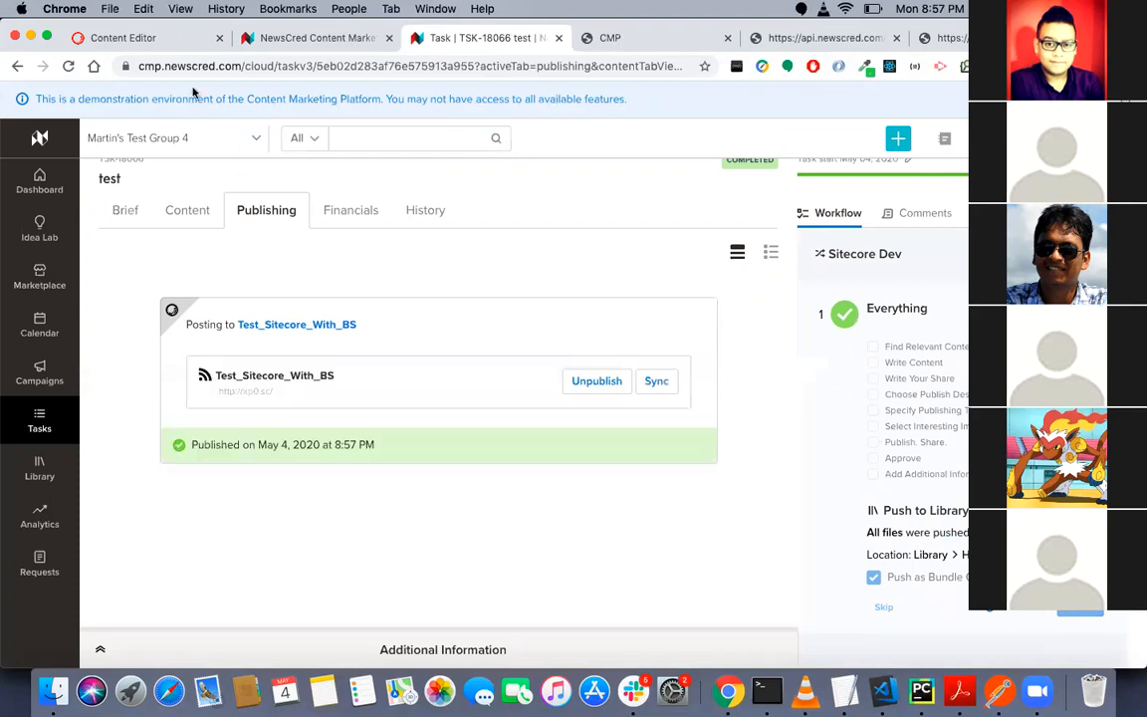
left_click(199, 211)
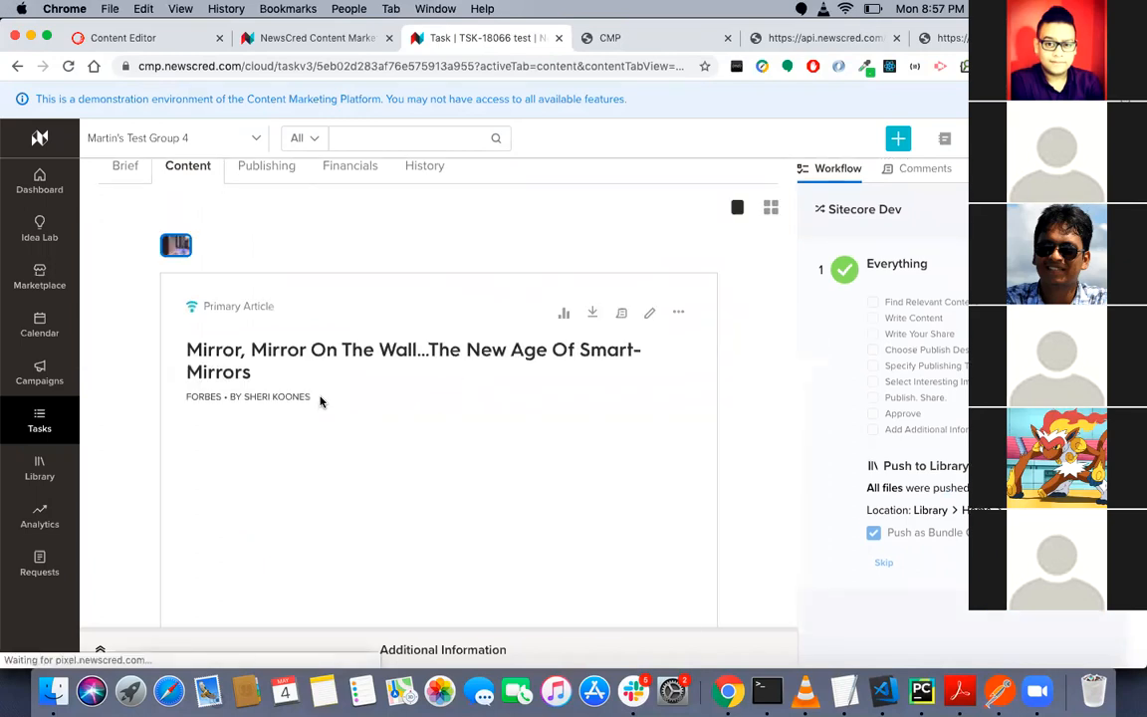
- Look through the published smart-mirrors article in the task's content
scroll(321, 401, "down", 2)
scroll(320, 401, "down", 10)
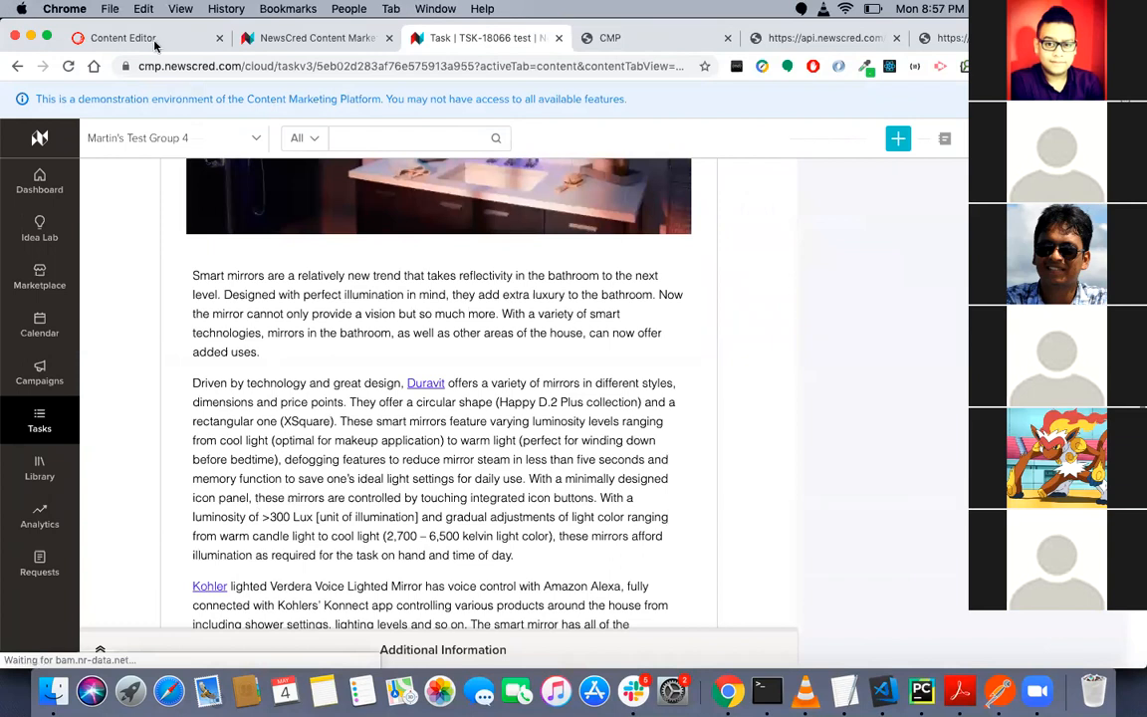
scroll(140, 182, "down", 2)
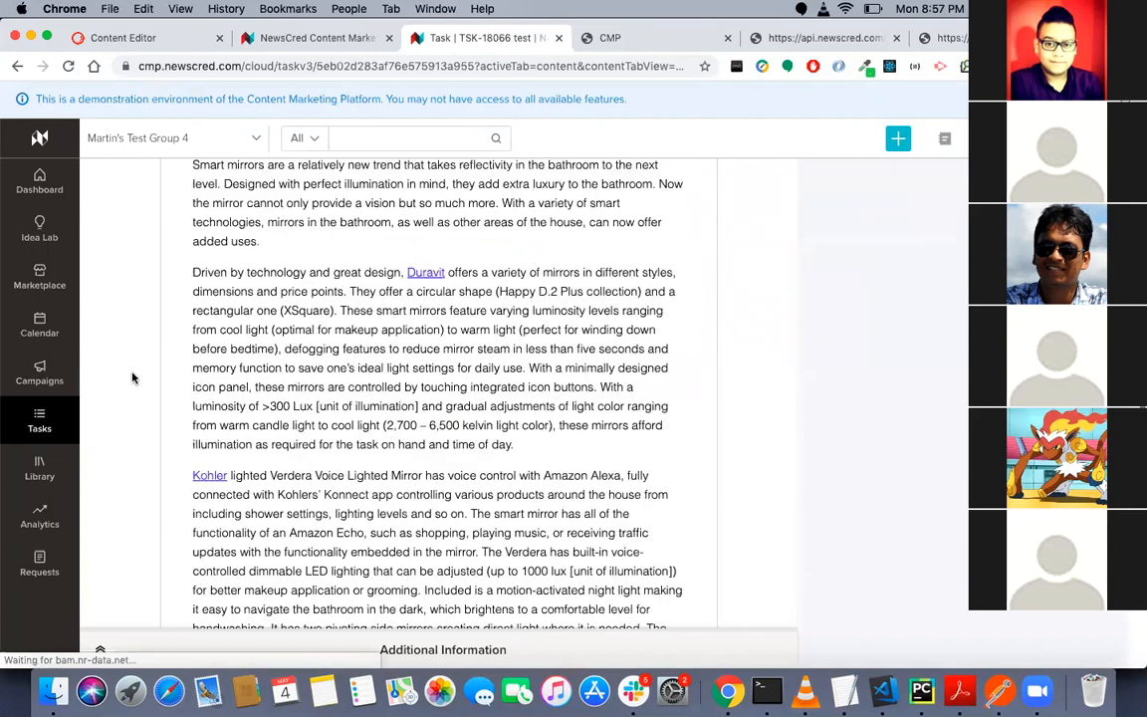
scroll(149, 349, "down", 2)
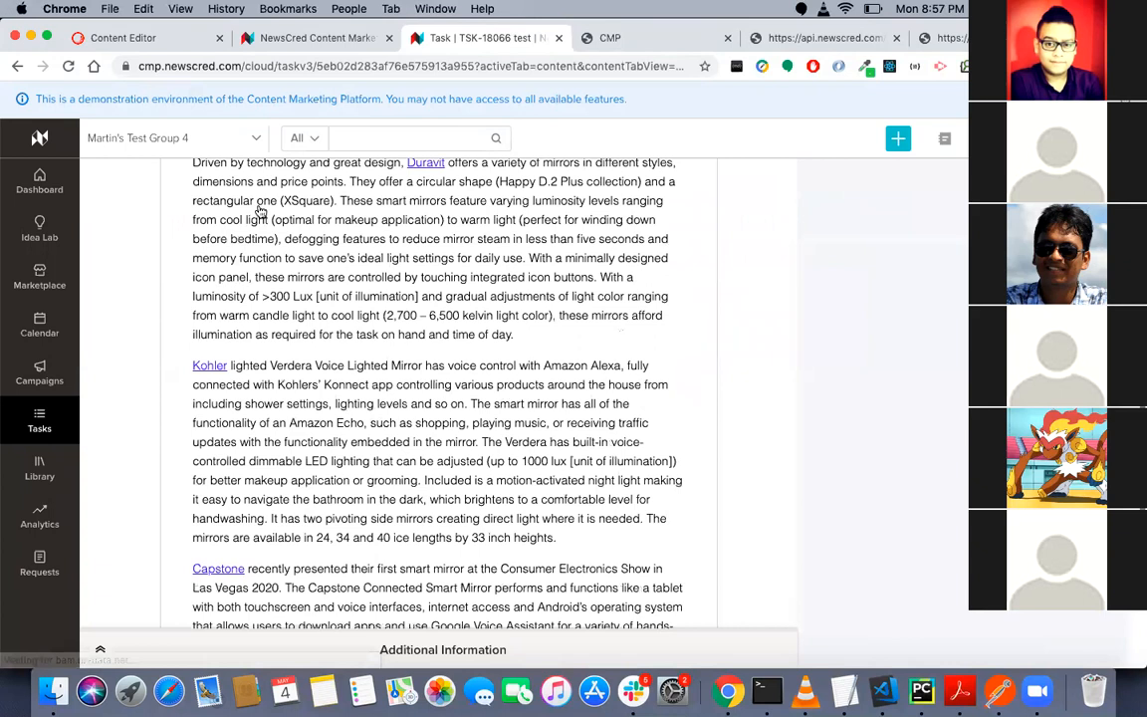
- Switch to the Sitecore Content Editor, apply the Article Config configuration to all articles, and dismiss the completion message
left_click(139, 39)
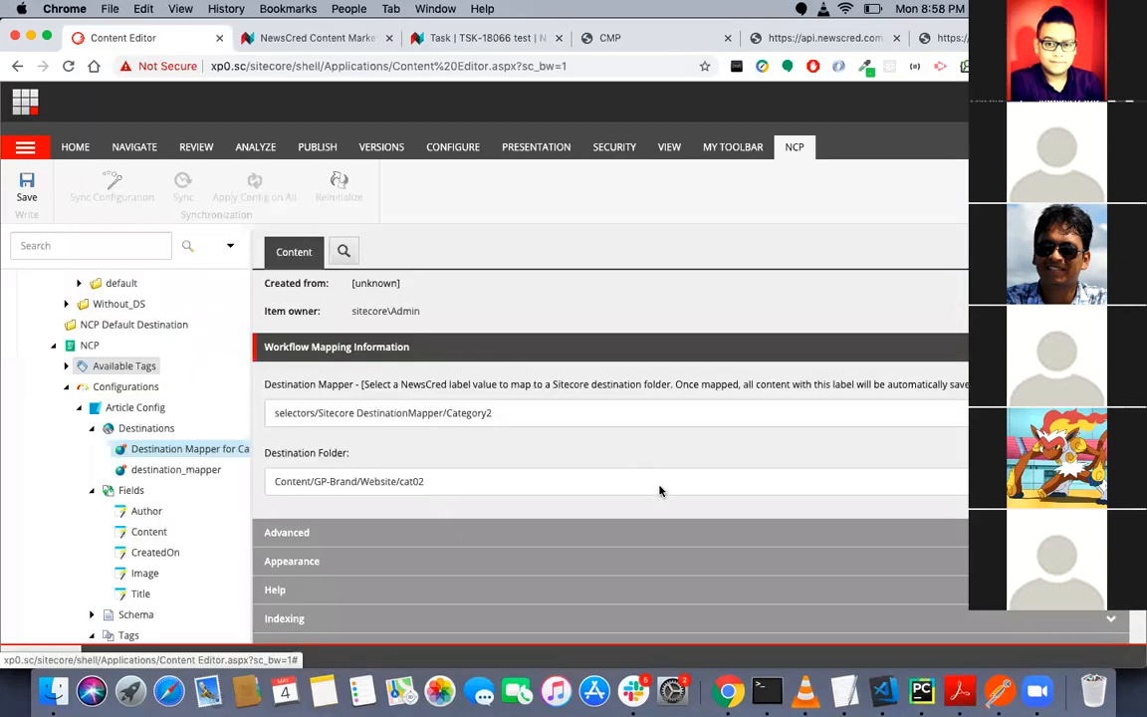
left_click(135, 407)
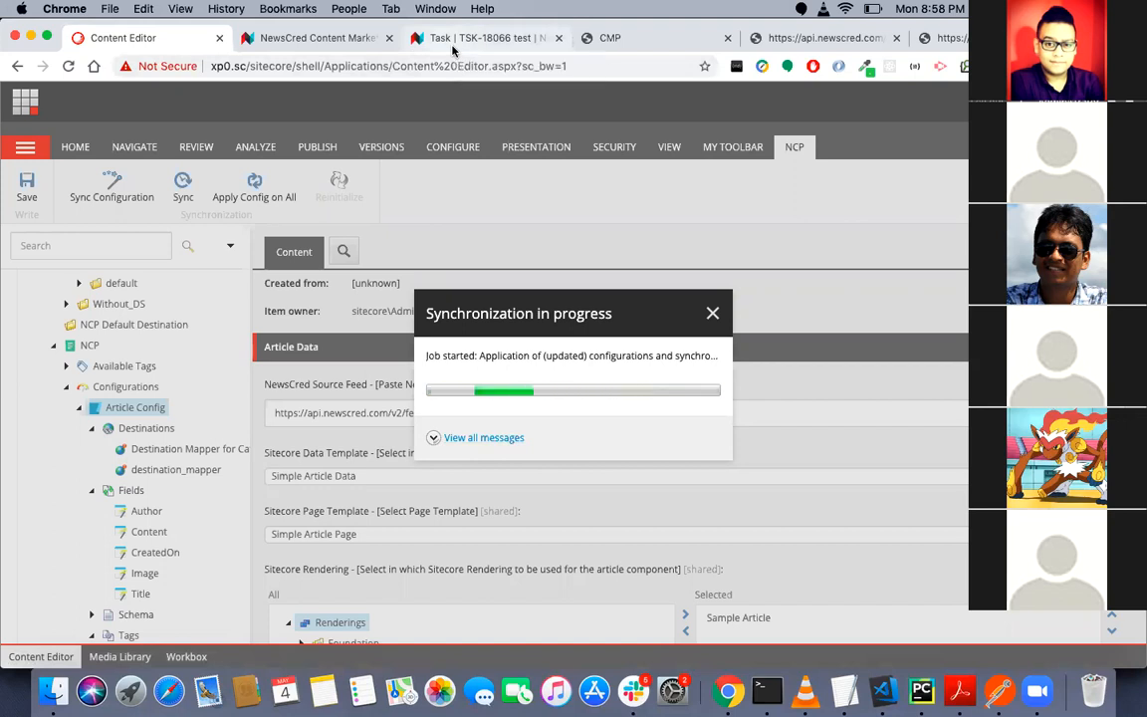
left_click(453, 39)
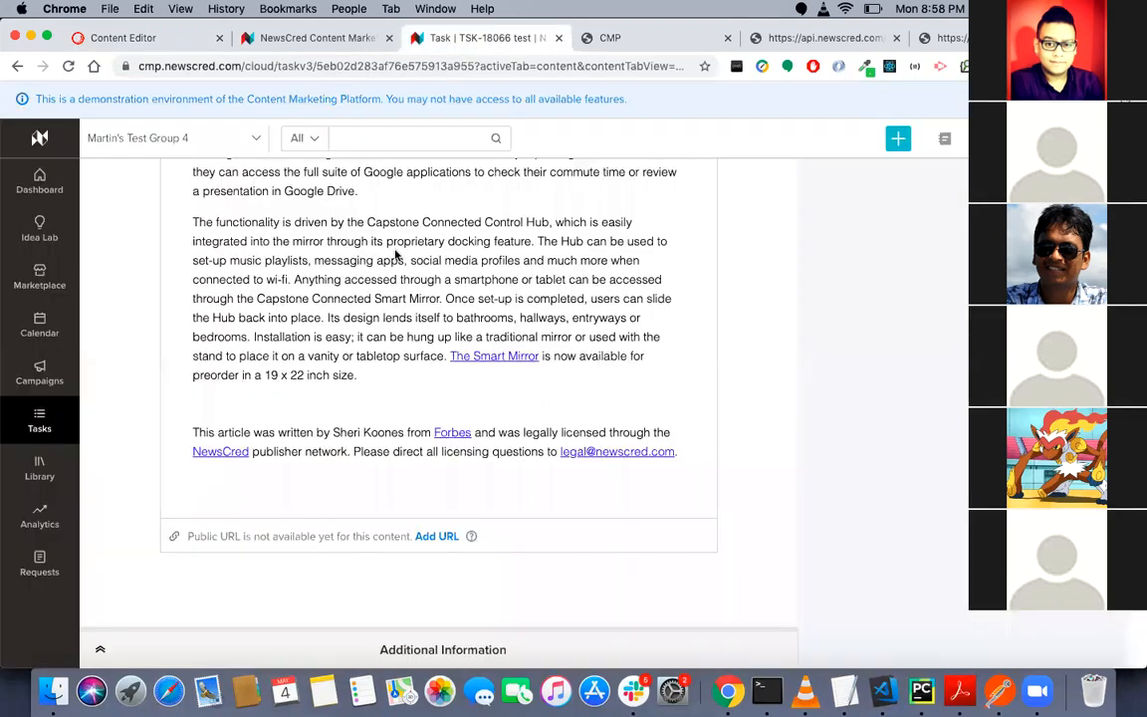
left_click(167, 35)
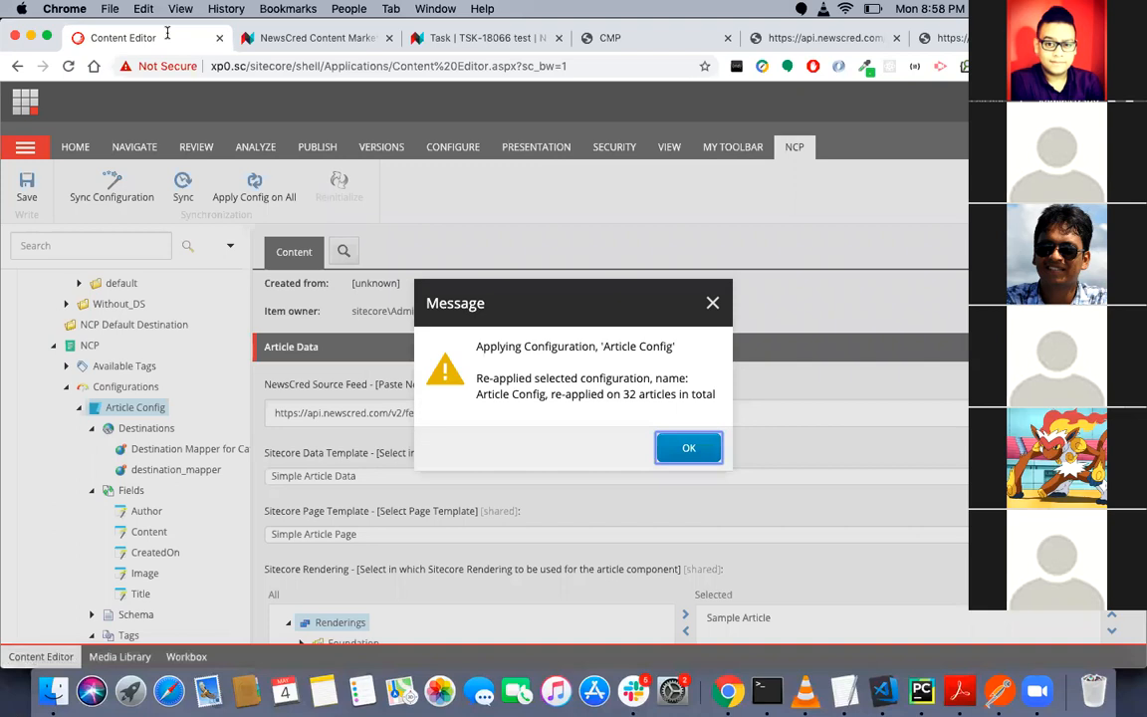
double_click(630, 394)
double_click(645, 395)
left_click(646, 395)
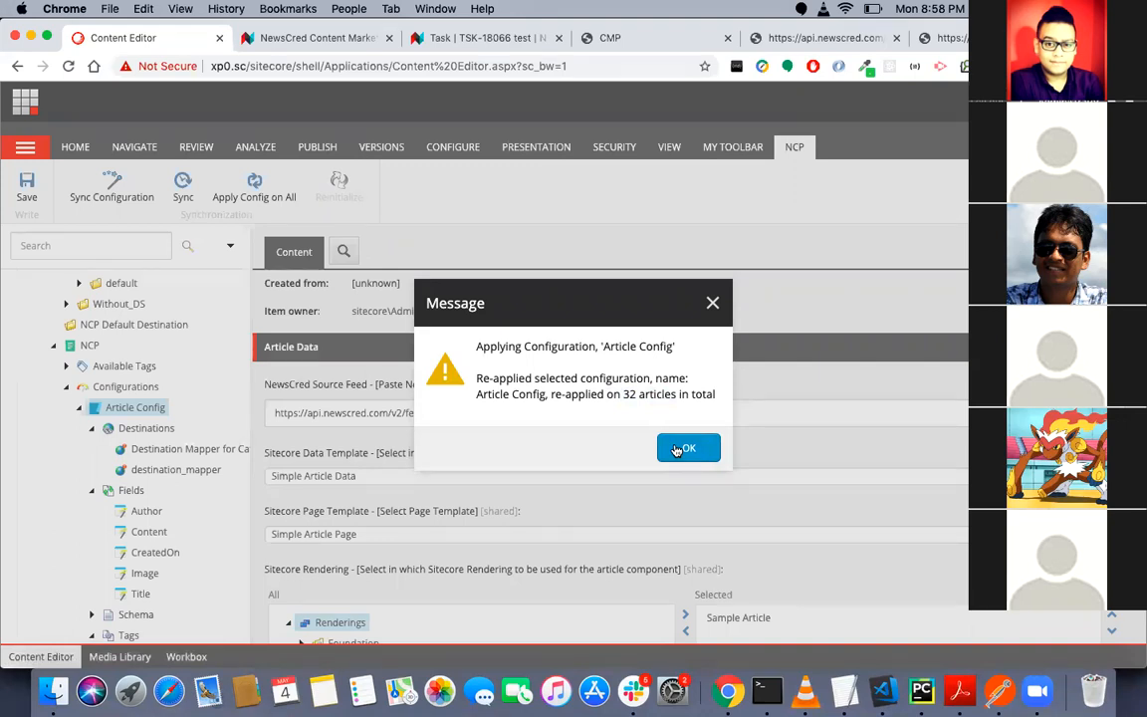
left_click(676, 451)
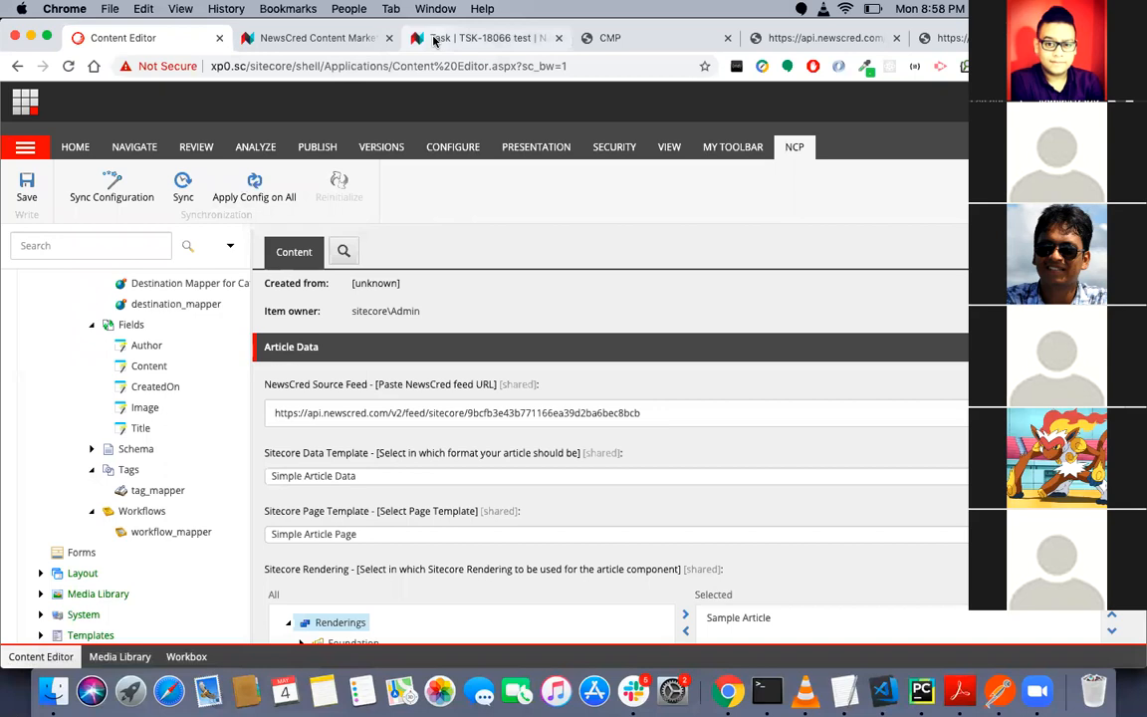
- Return to the NewsCred task, reload its content and check the article for a public URL
left_click(434, 41)
scroll(246, 269, "up", 1)
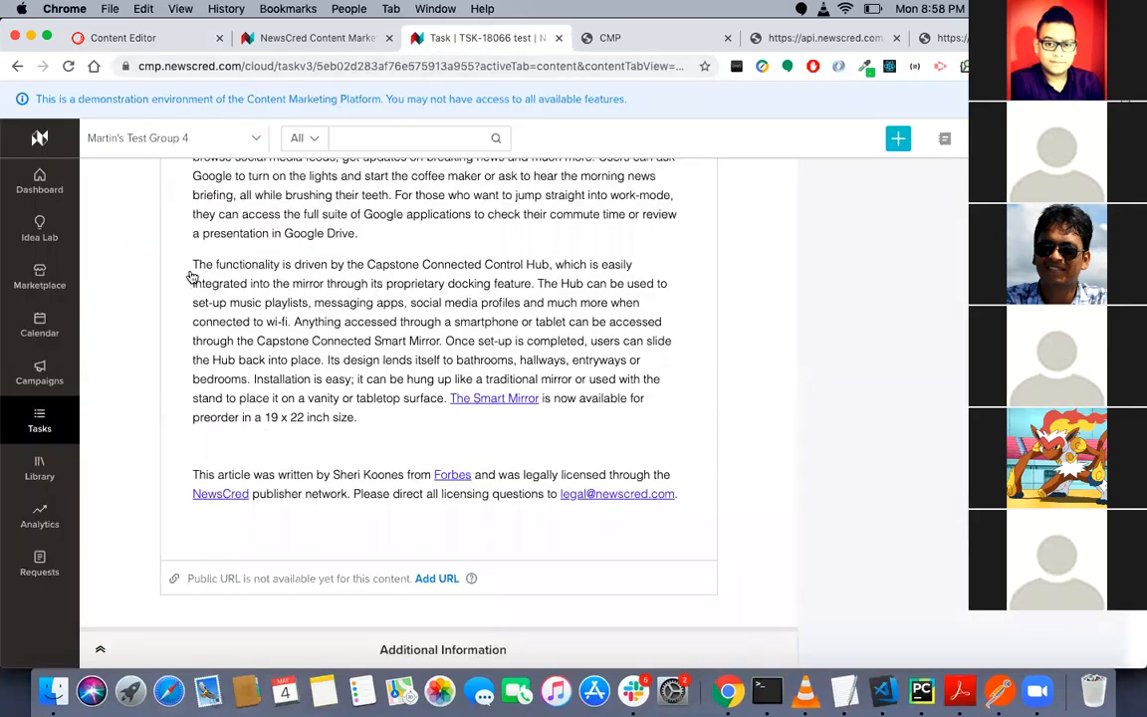
scroll(196, 271, "up", 10)
scroll(201, 264, "up", 3)
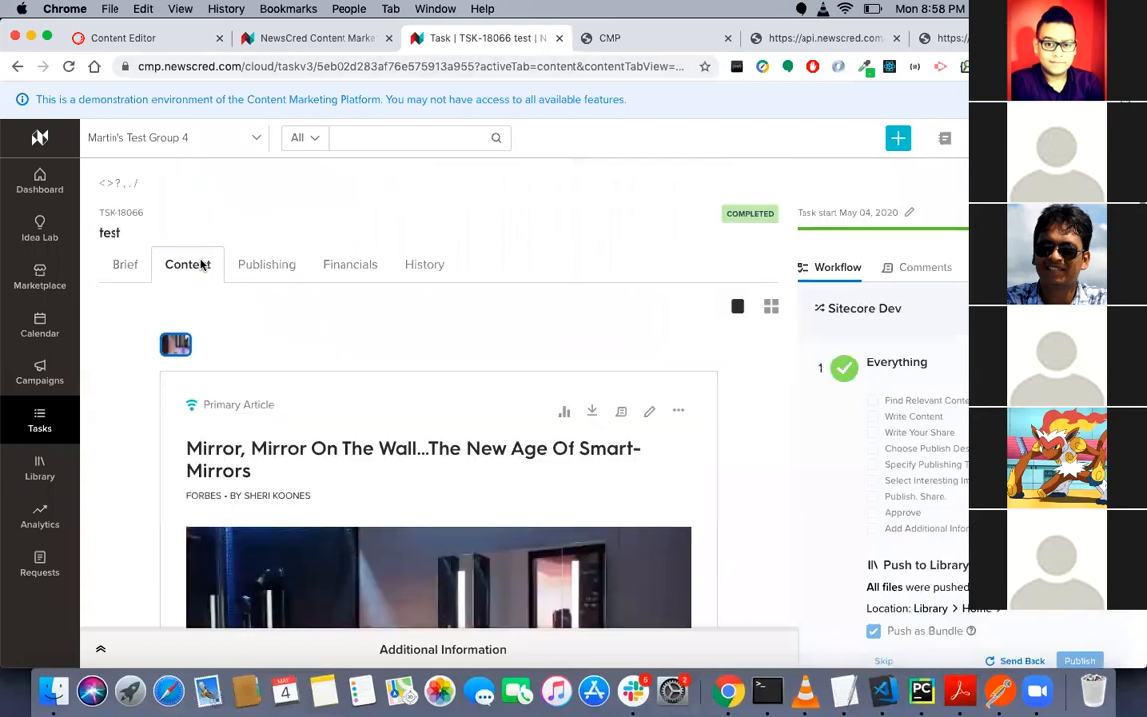
key("super+bracketleft")
left_click(201, 264)
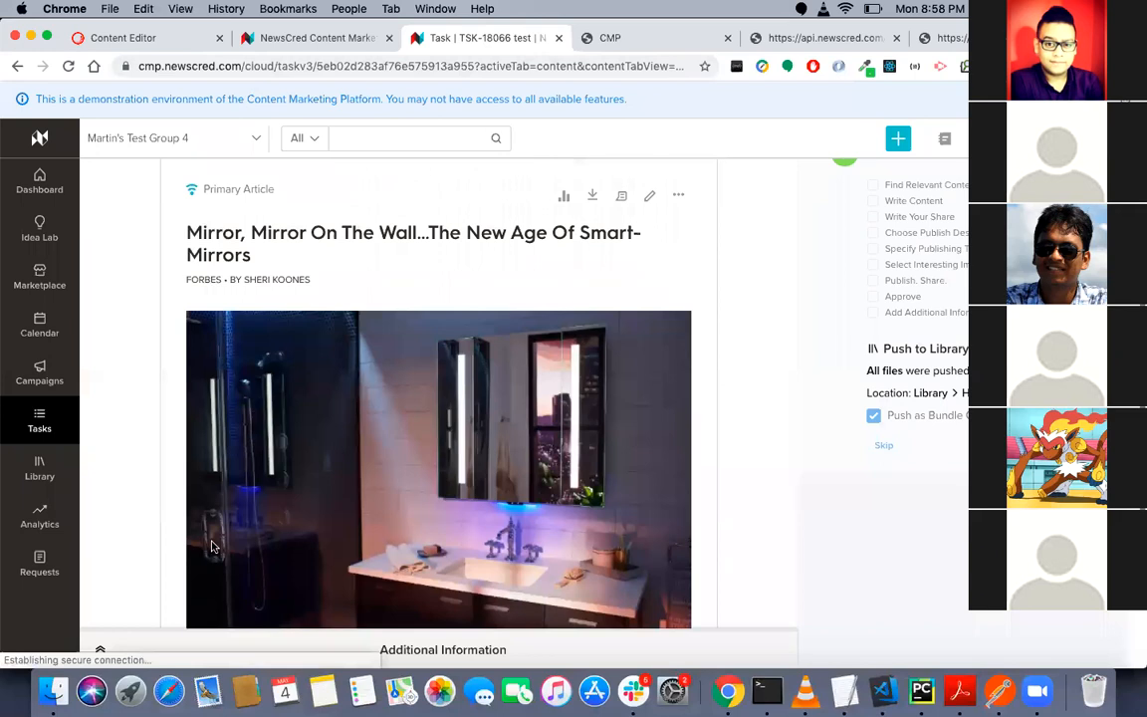
scroll(211, 546, "down", 5)
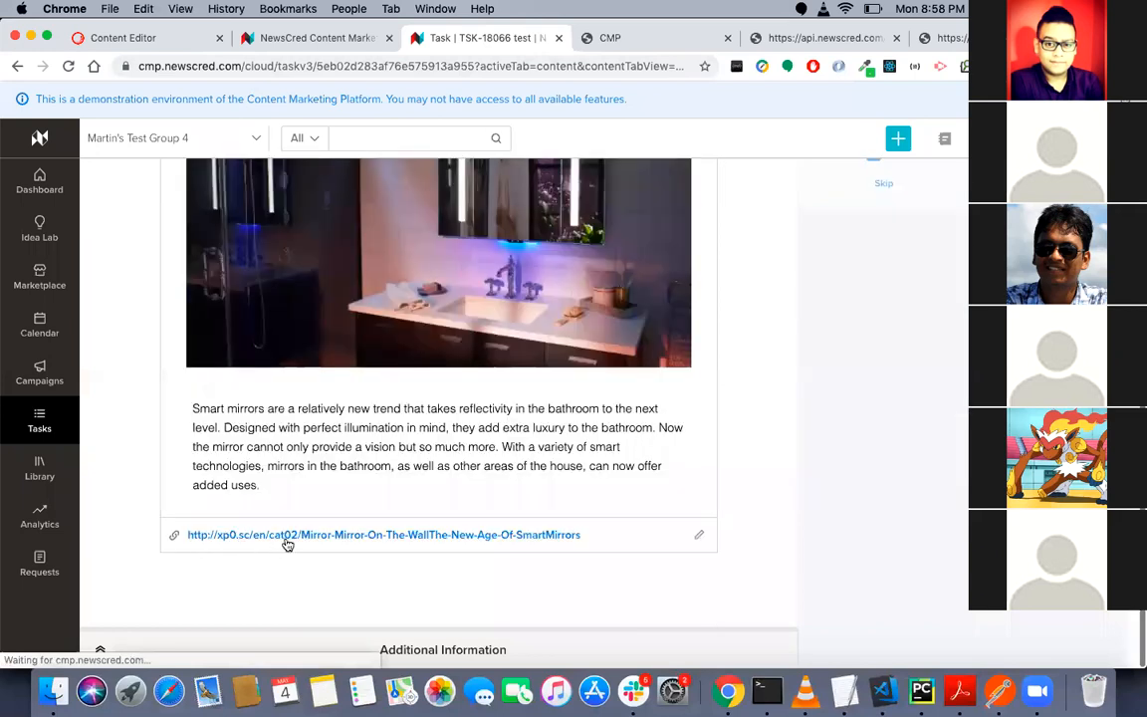
- In the Sitecore content tree, expand GP-Brand/Website/cat02 to check for the smart-mirrors article
left_click(177, 38)
scroll(99, 398, "up", 3)
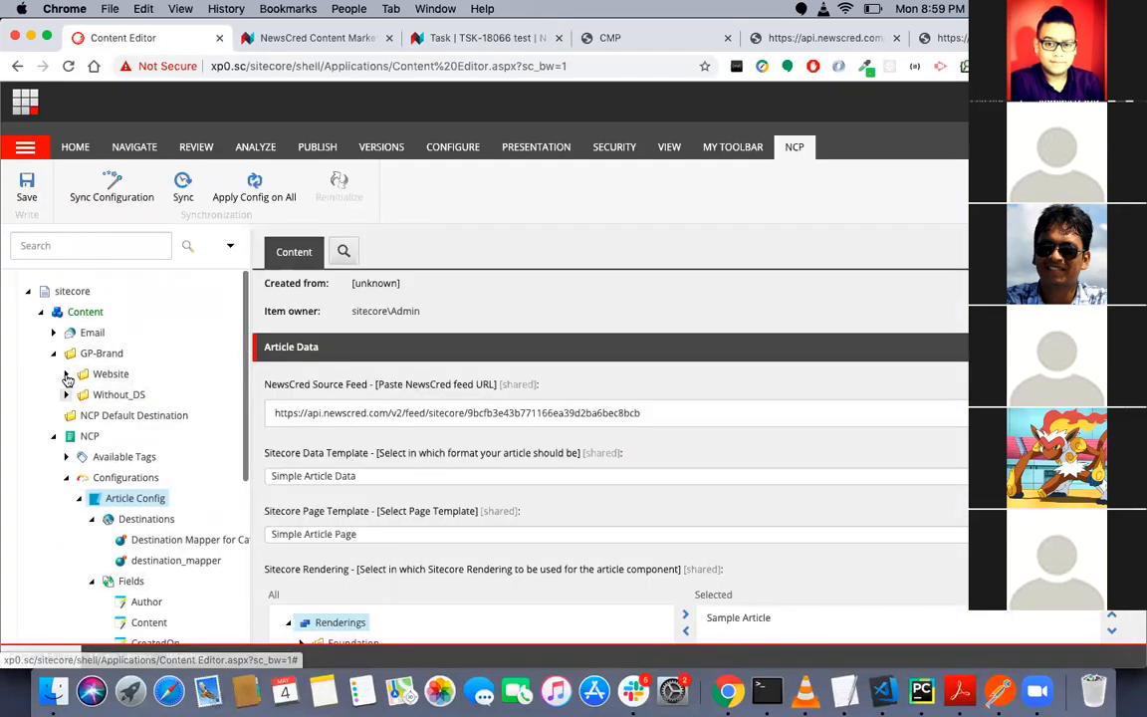
left_click(65, 375)
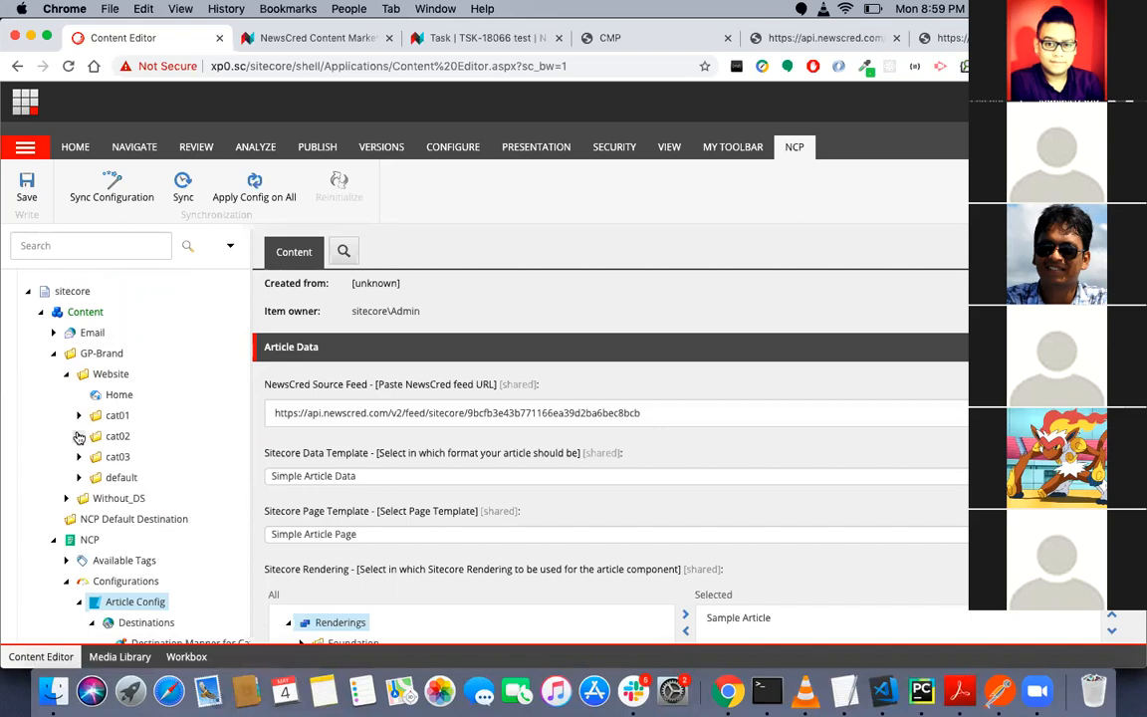
left_click(78, 436)
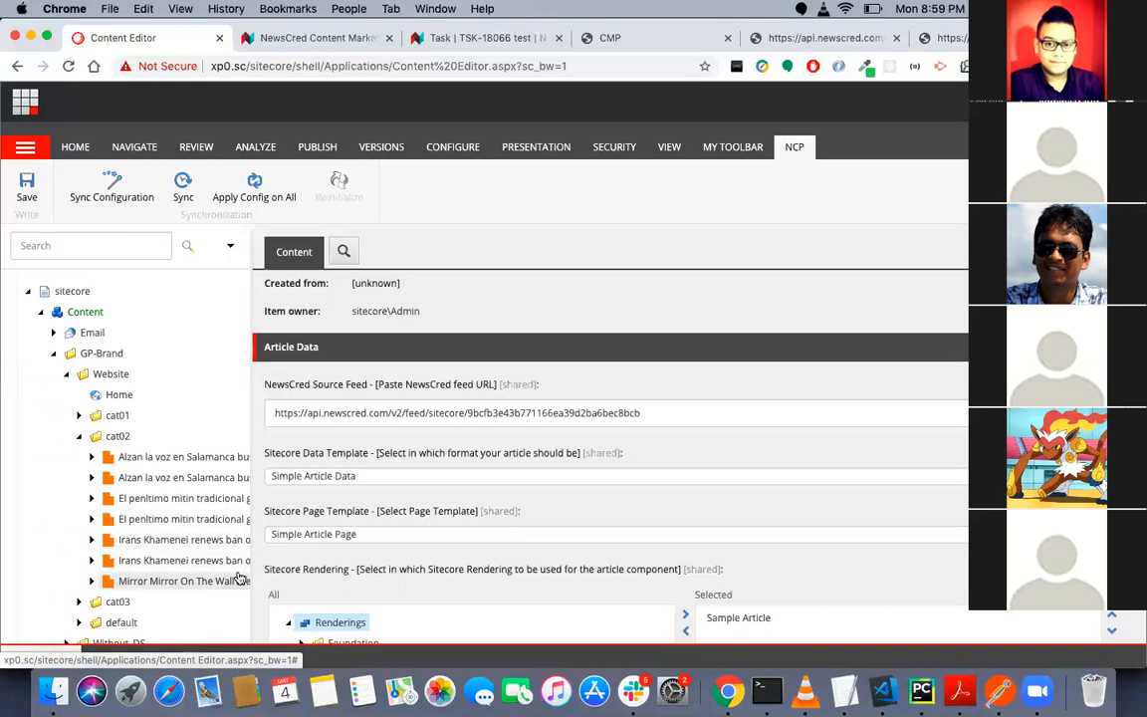
- Review the Article Config item's templates, rendering, placeholder key and sync information
scroll(321, 345, "down", 1)
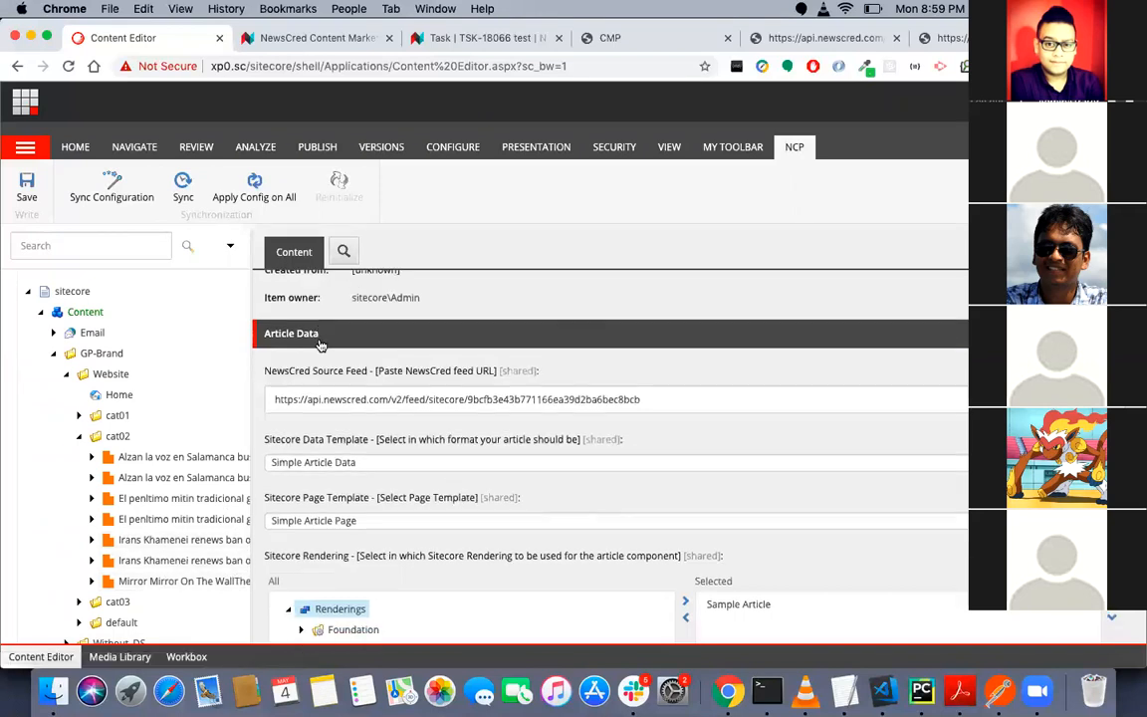
scroll(321, 345, "down", 3)
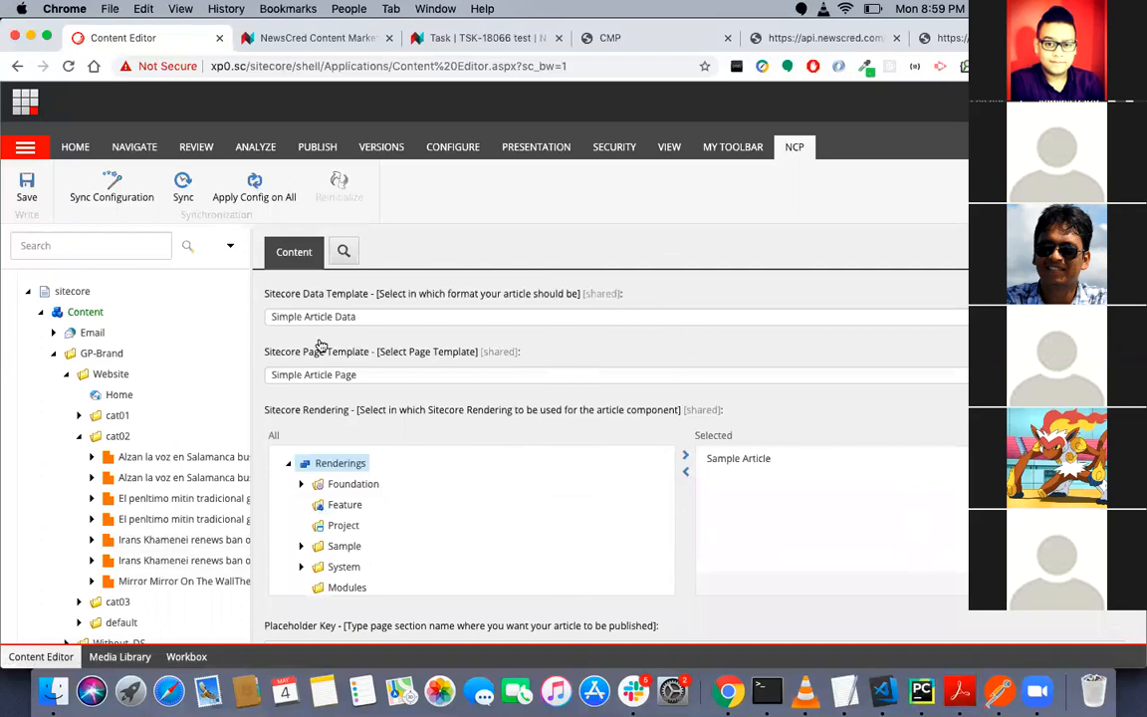
scroll(320, 344, "down", 3)
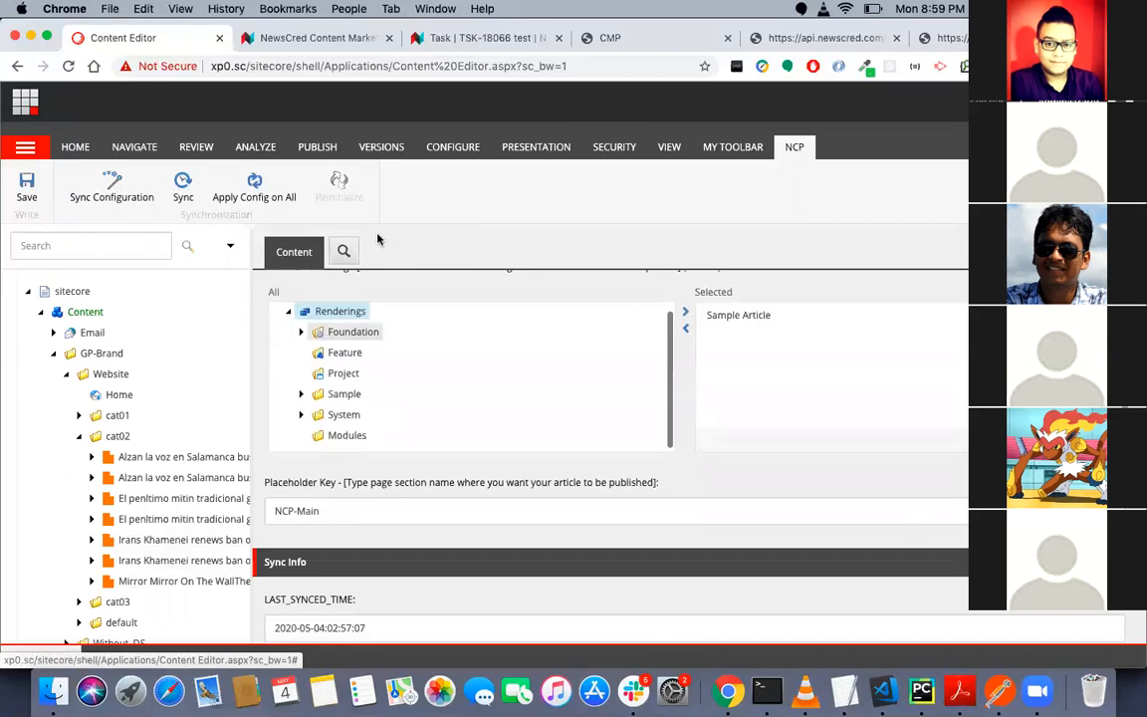
scroll(390, 288, "up", 3)
- Return to the NewsCred task and check the public URL below the smart-mirrors article
key("super+3")
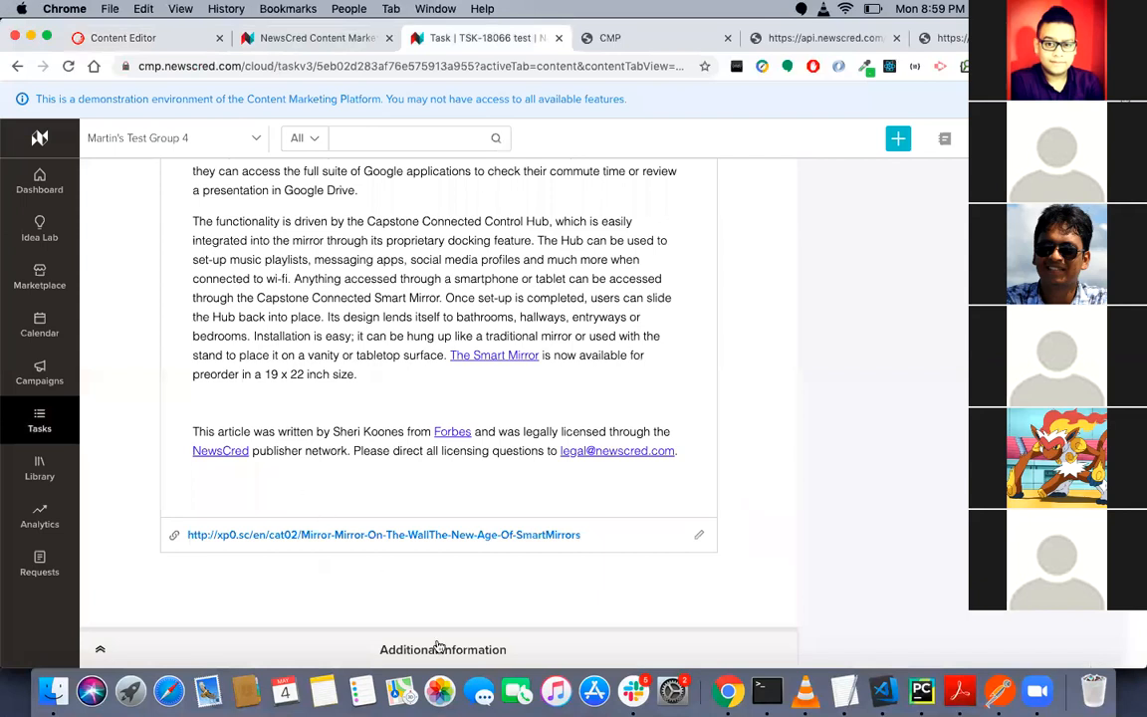
scroll(438, 642, "up", 5)
scroll(439, 642, "up", 5)
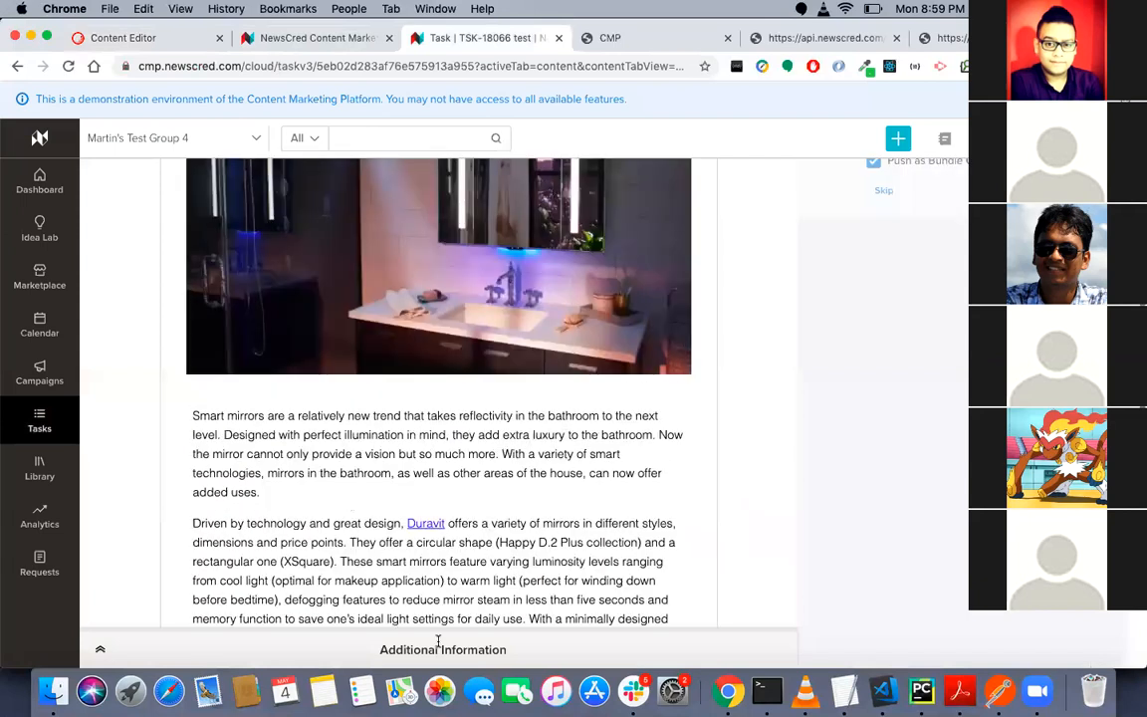
- Open the task's Additional Information from its brief and review the Sitecore custom fields
left_click(438, 649)
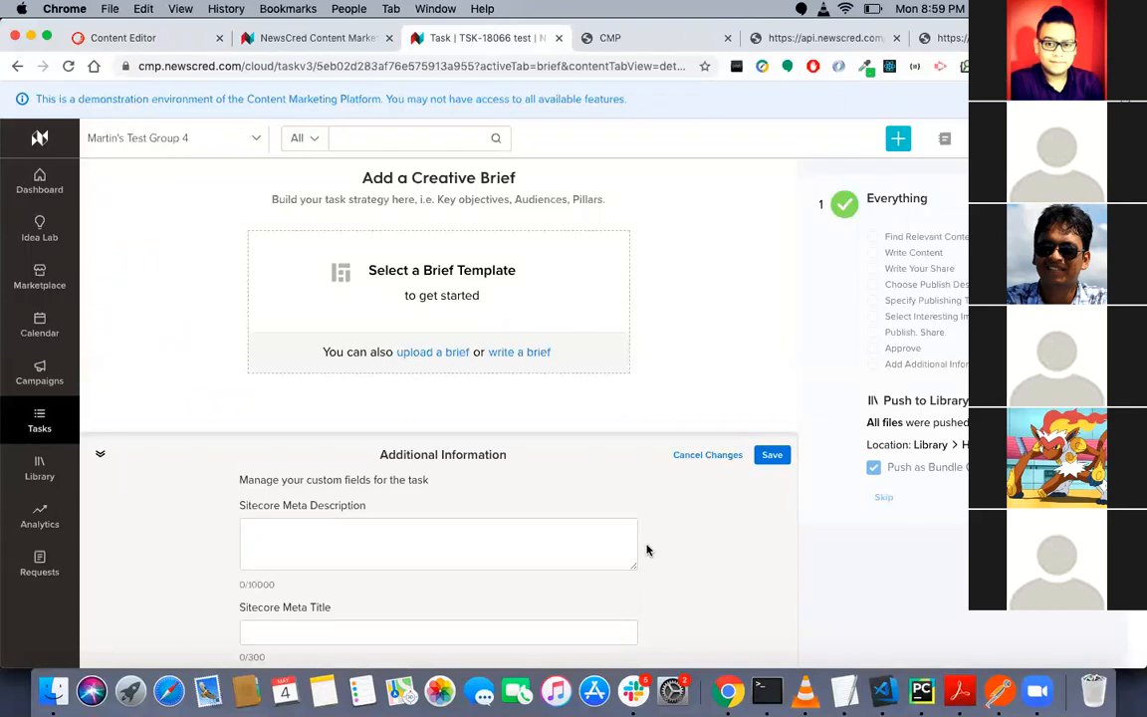
scroll(647, 550, "down", 8)
scroll(646, 550, "up", 4)
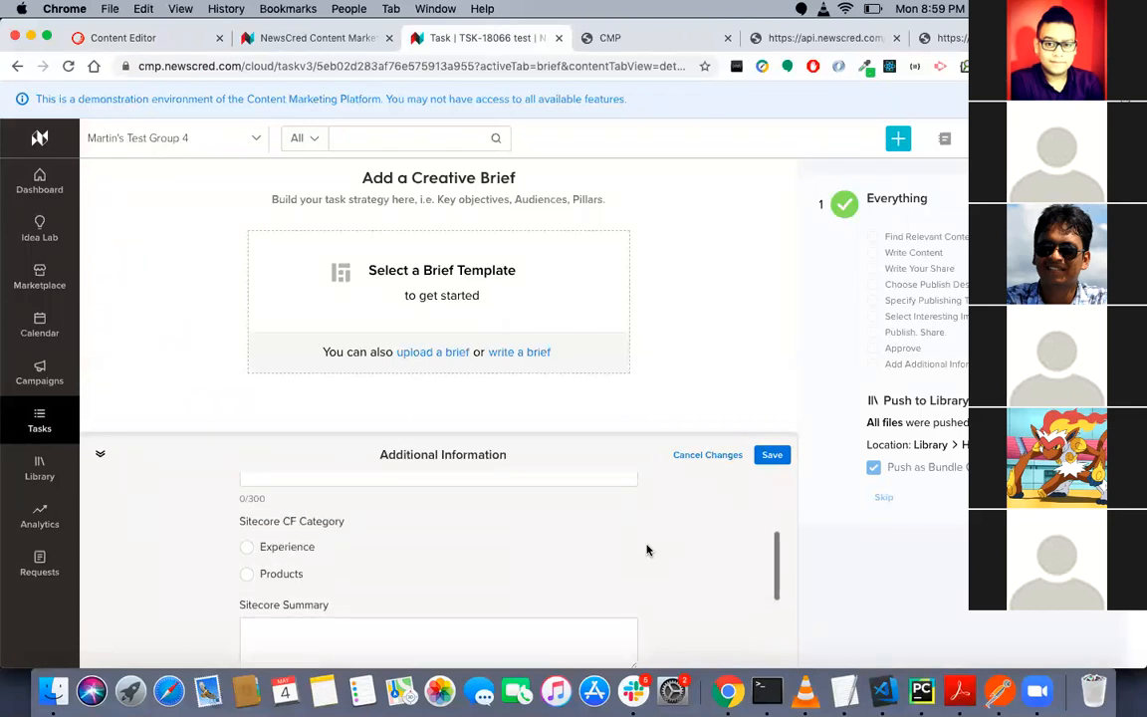
scroll(647, 549, "up", 2)
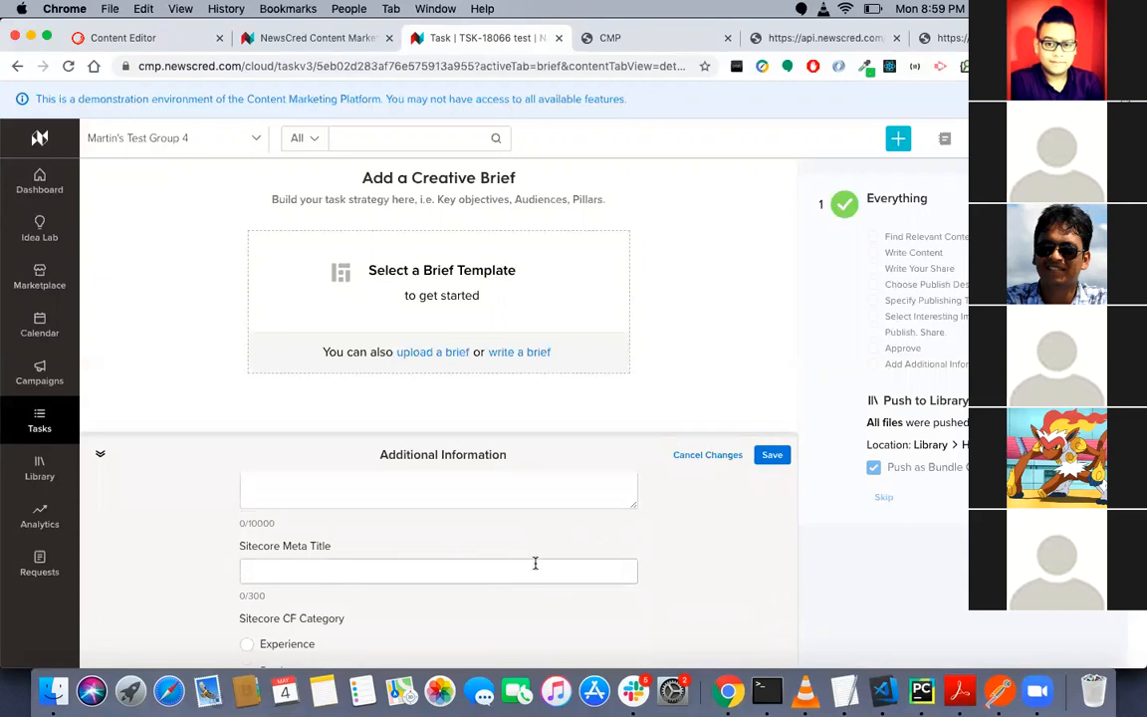
scroll(568, 552, "up", 3)
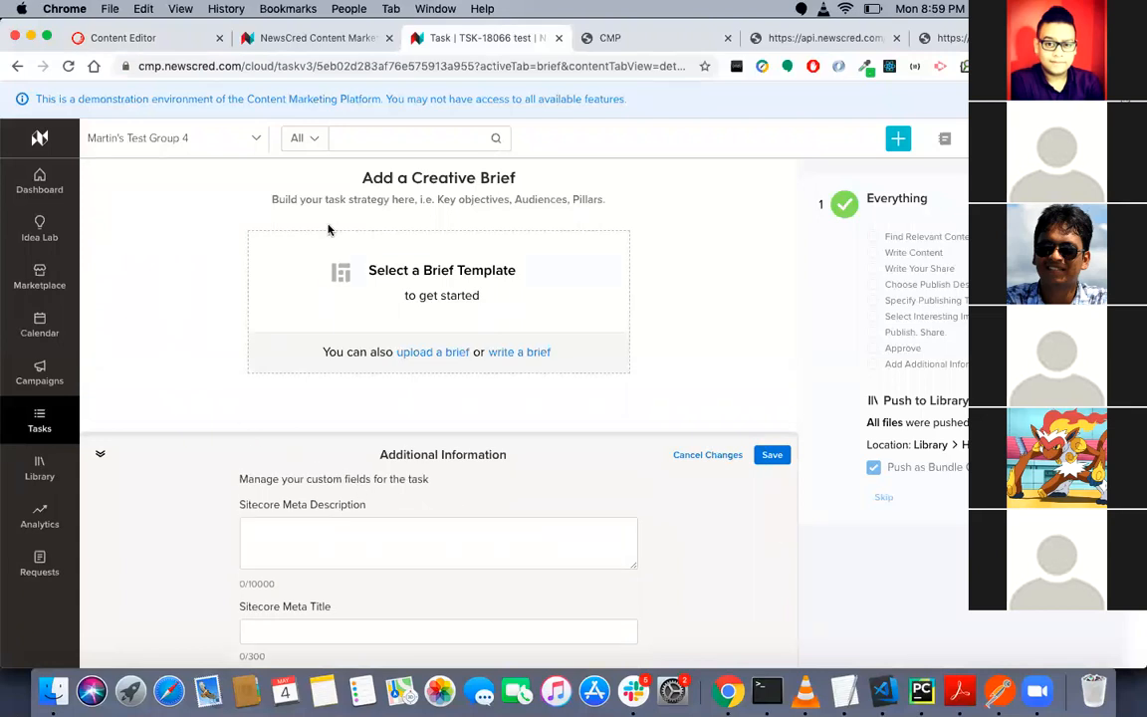
scroll(329, 229, "up", 3)
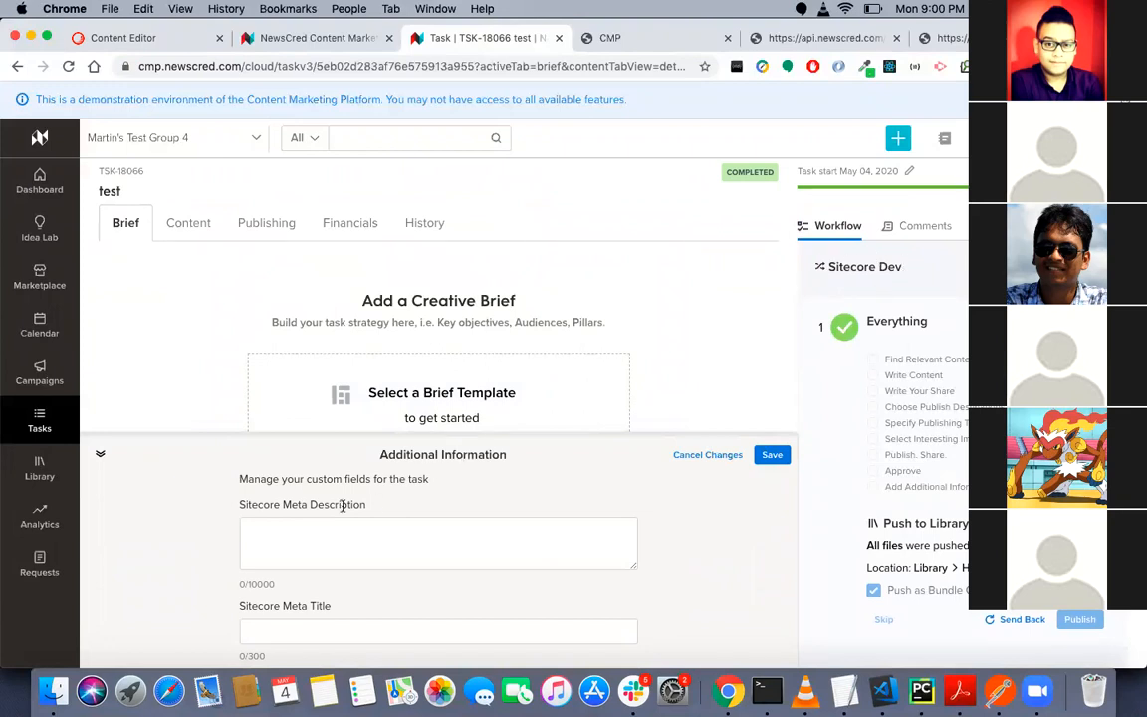
- Point out the Sitecore Meta Description field, look over the remaining custom fields, and close Additional Information without saving
left_click_drag(241, 504, 384, 514)
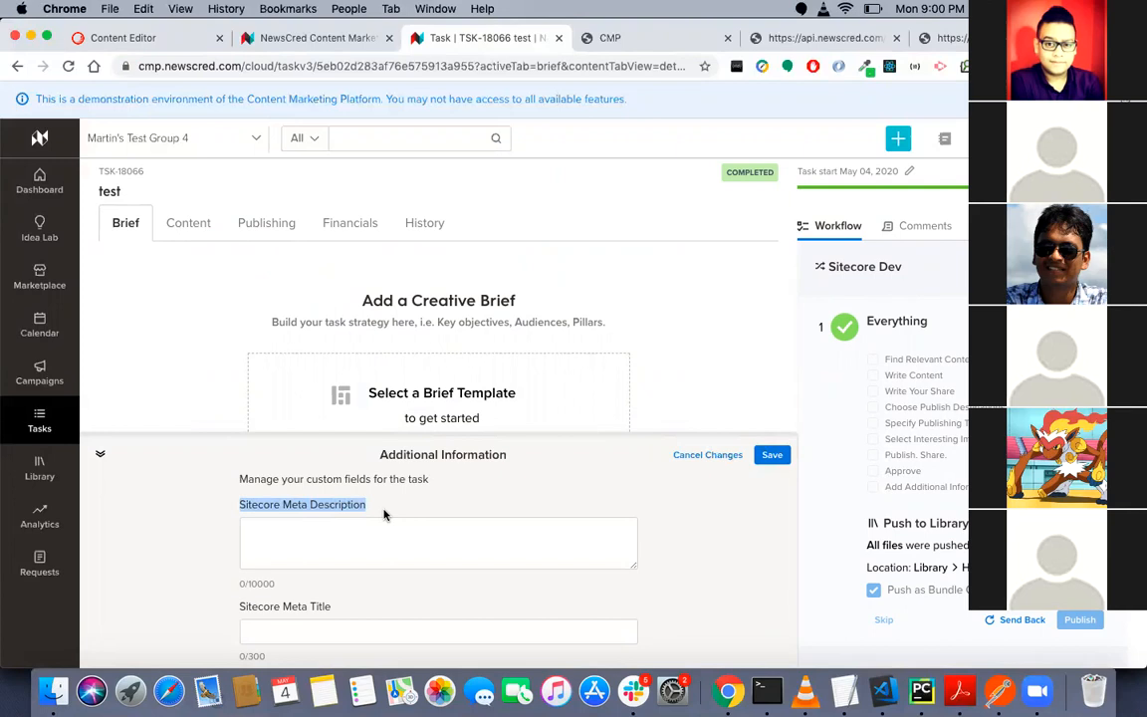
scroll(385, 513, "down", 2)
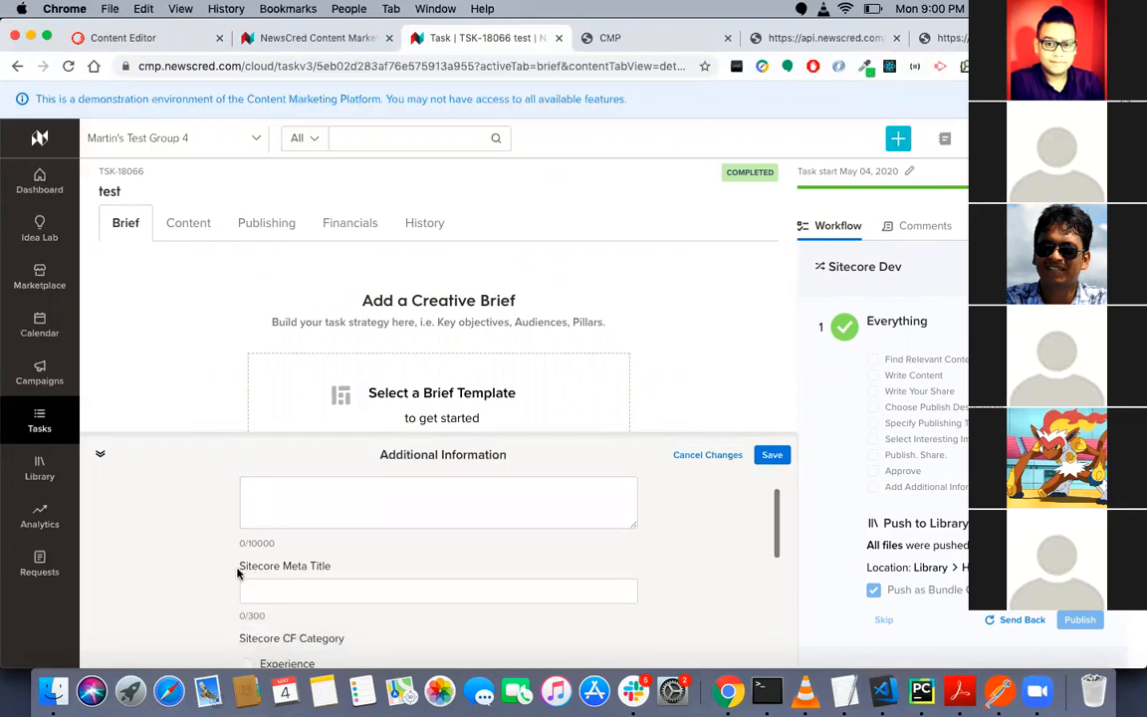
right_click(239, 573)
left_click(154, 569)
left_click_drag(907, 270, 839, 267)
scroll(512, 566, "down", 1)
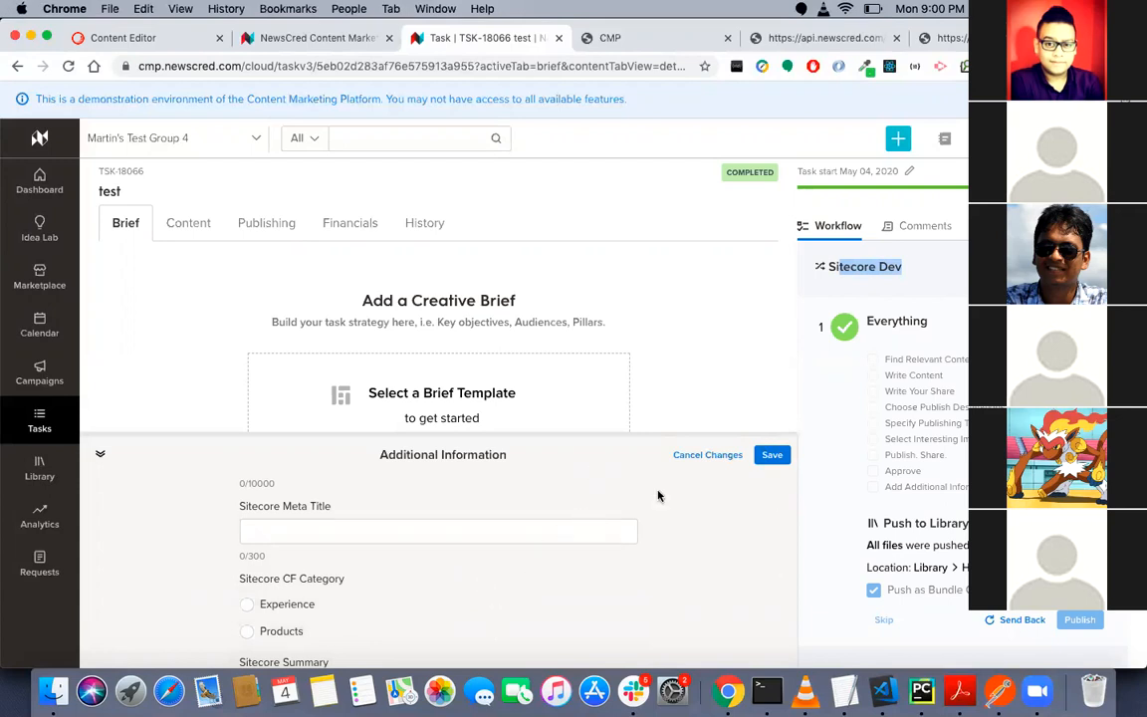
left_click(728, 457)
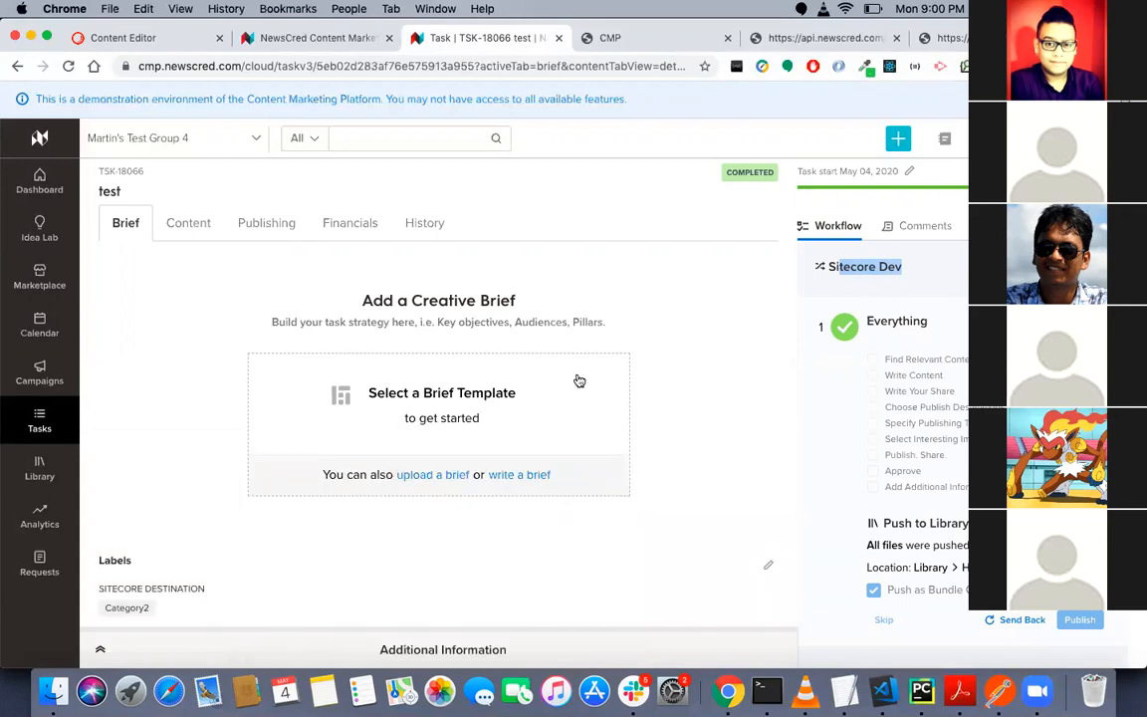
- Examine custom_labels in the Sitecore Destination Mapper selector of the feed schema, and return to the test task's brief
left_click(780, 40)
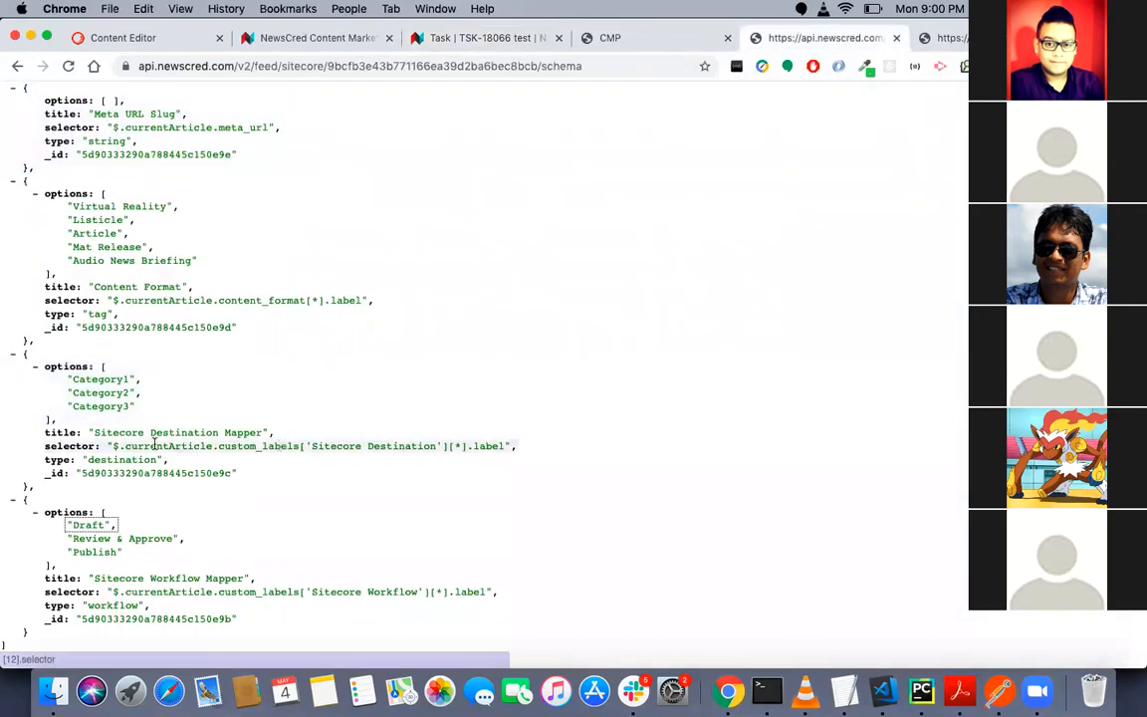
left_click_drag(45, 446, 251, 447)
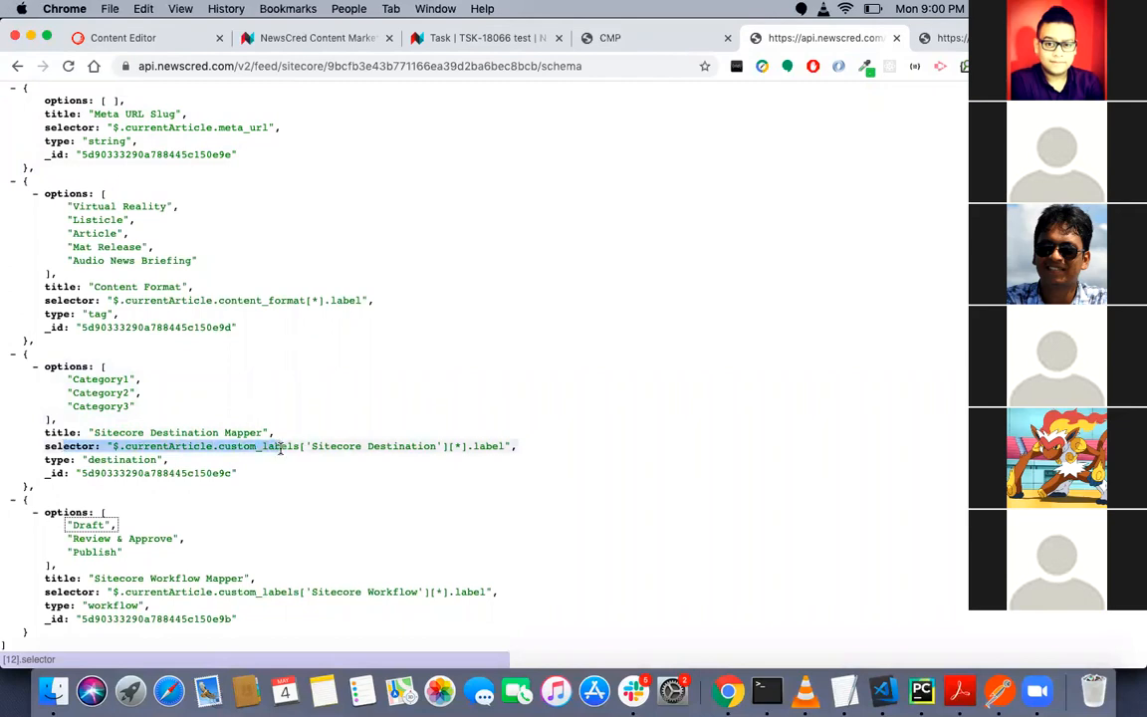
double_click(253, 447)
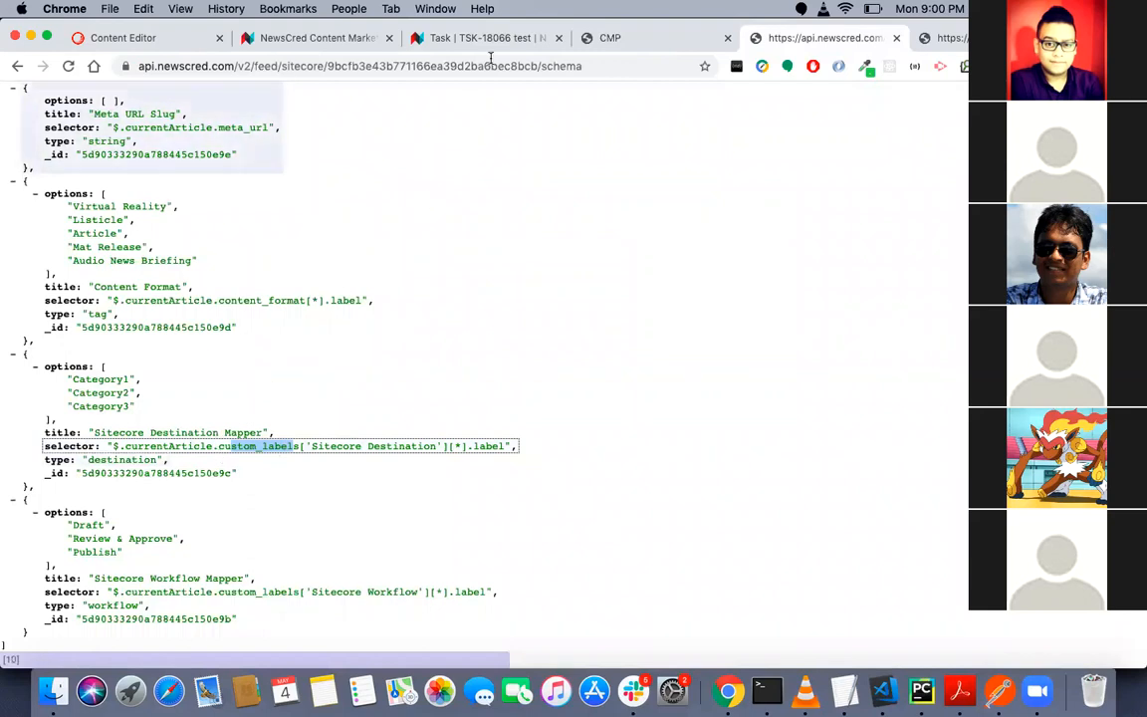
left_click(457, 37)
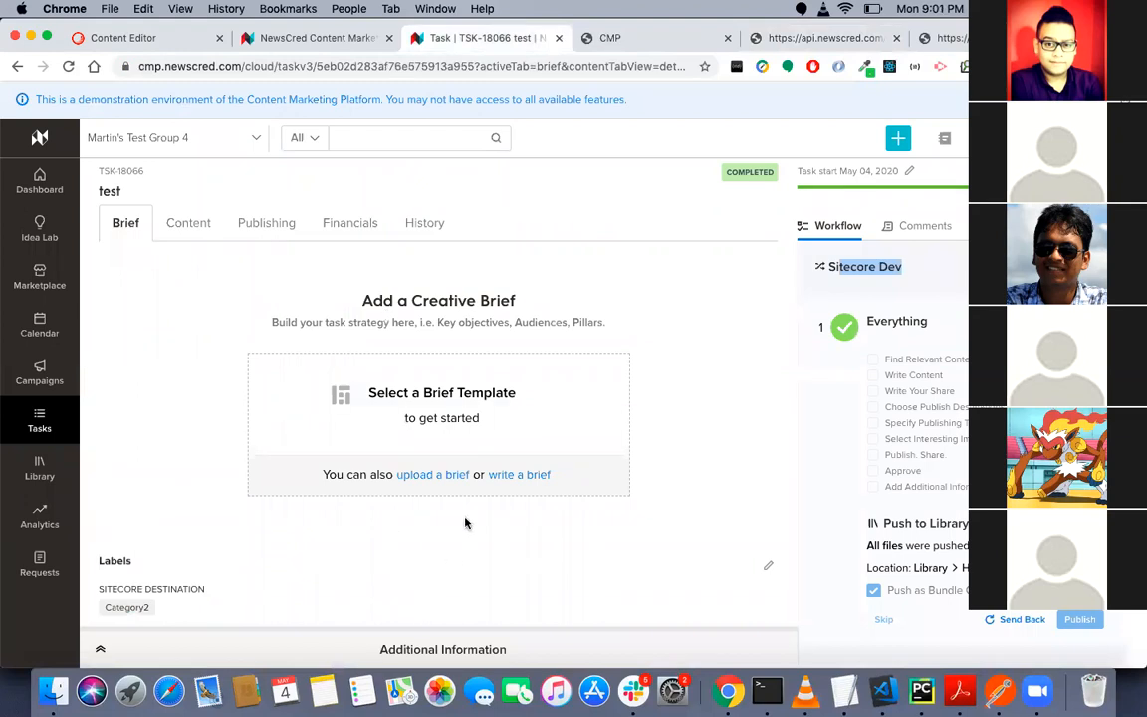
left_click(640, 410)
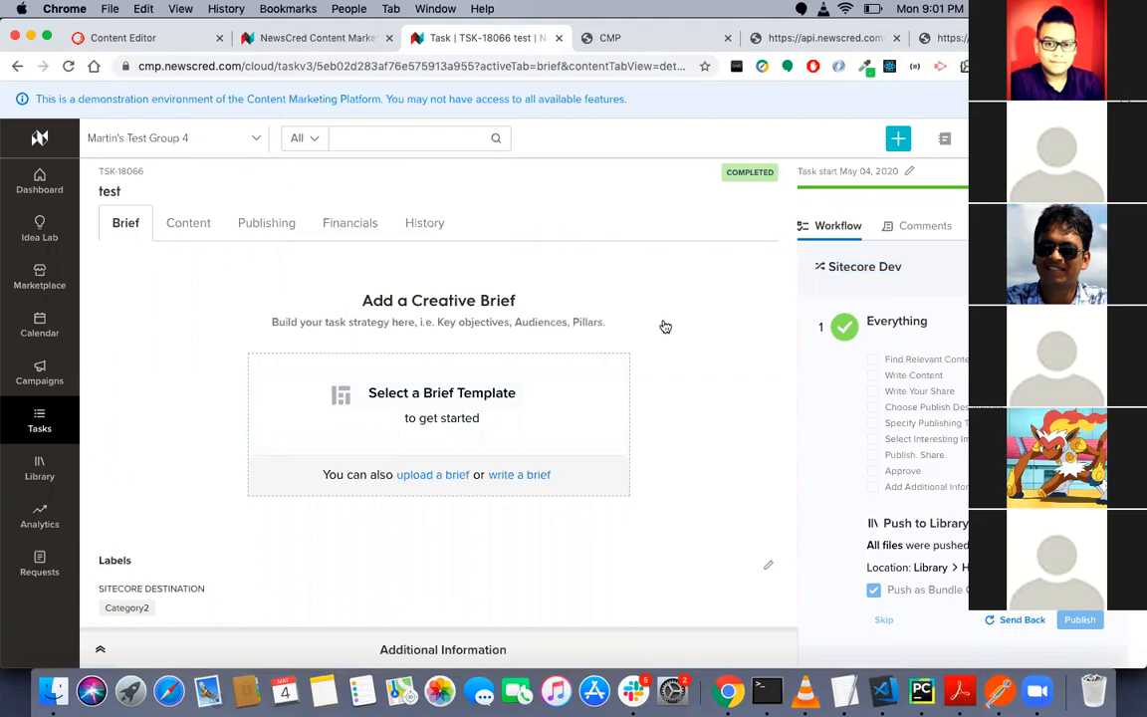
- Check the session agenda in TextEdit, and return to the NewsCred test task in Chrome
key("super+Tab")
key("super+Tab")
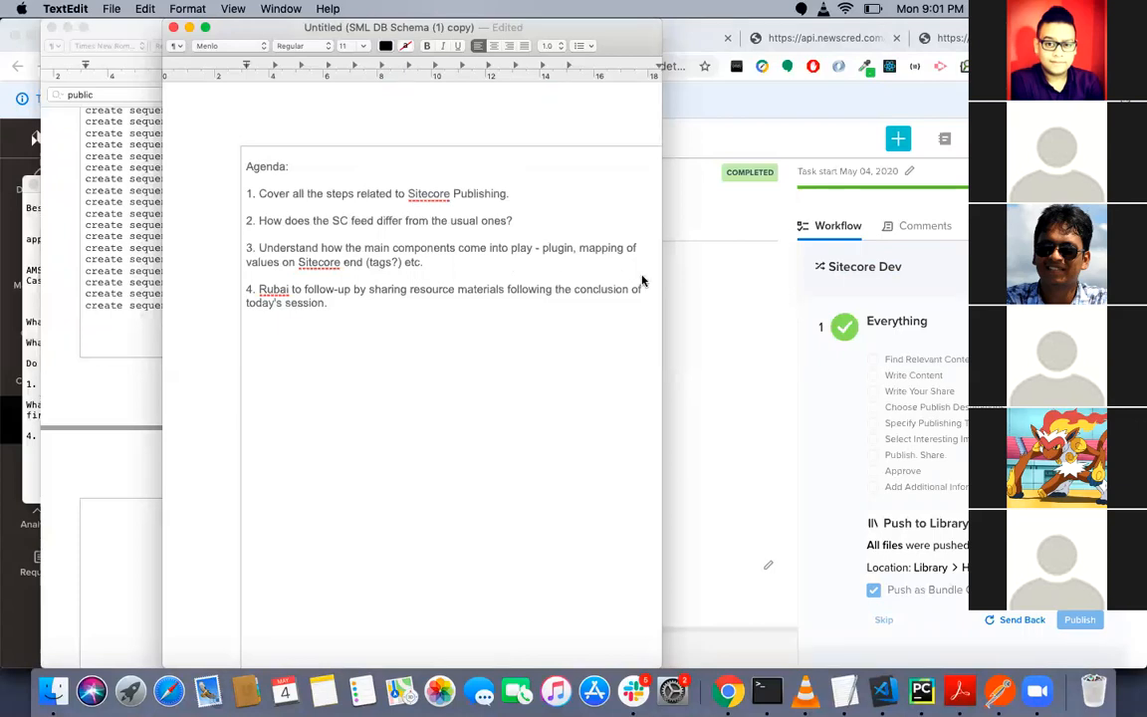
left_click(739, 262)
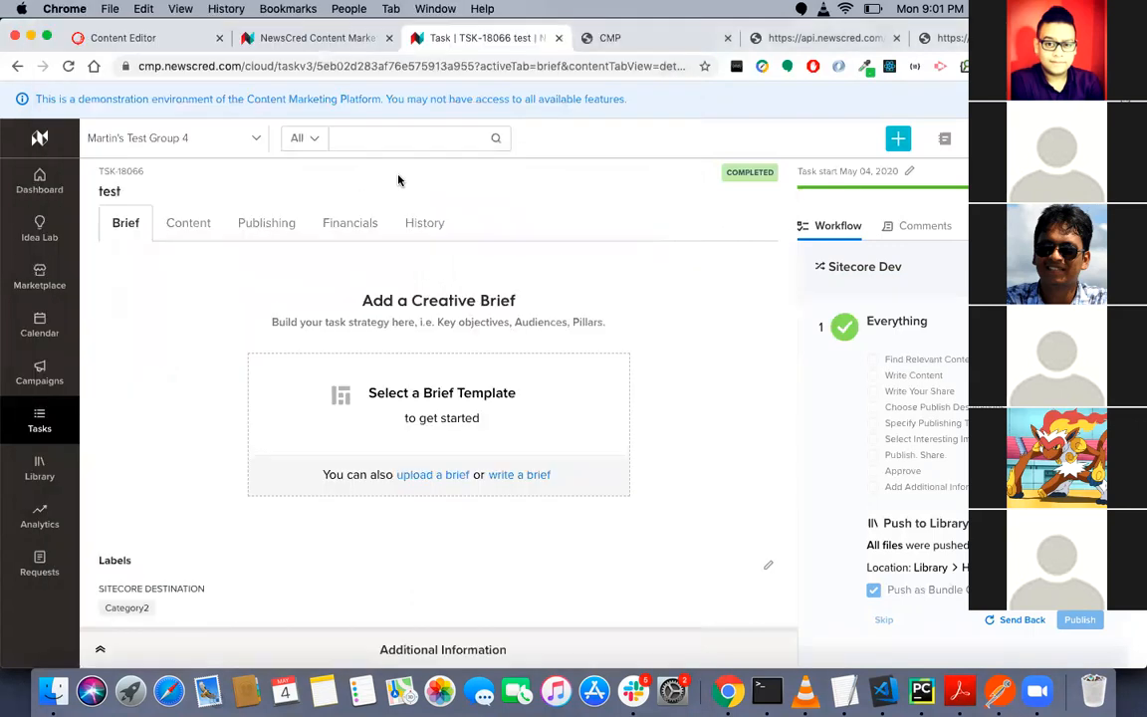
- Return to the Sitecore Content Editor and collapse the cat02 folder under GP-Brand's Website
left_click(164, 44)
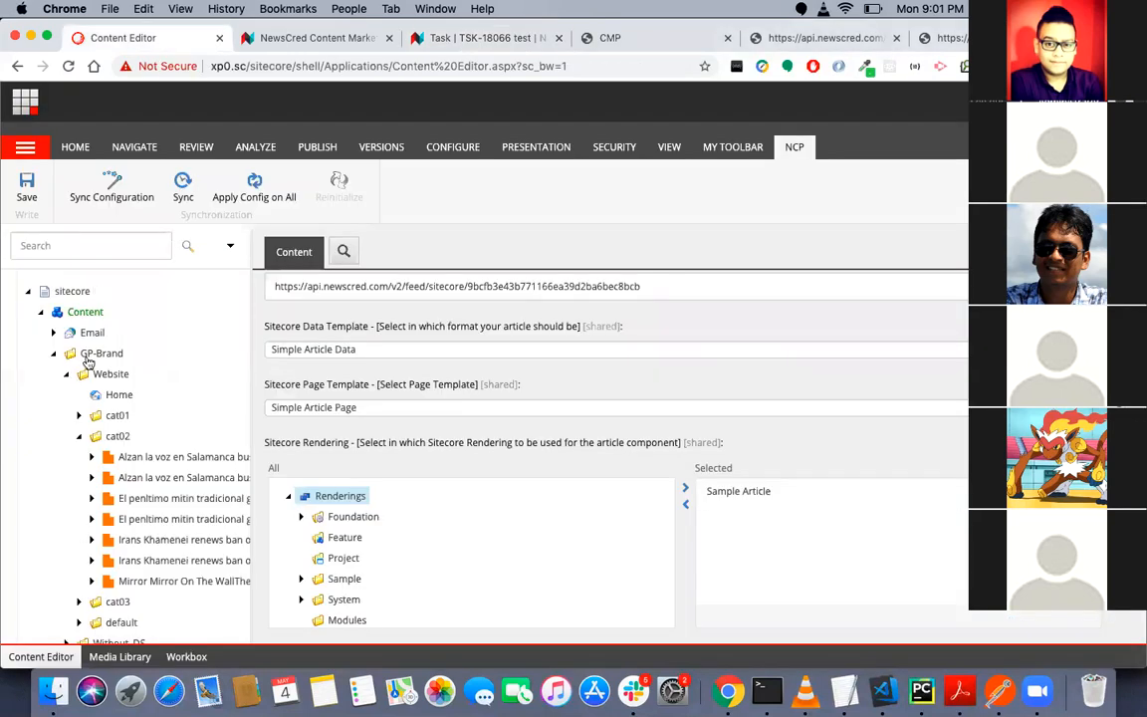
left_click(81, 438)
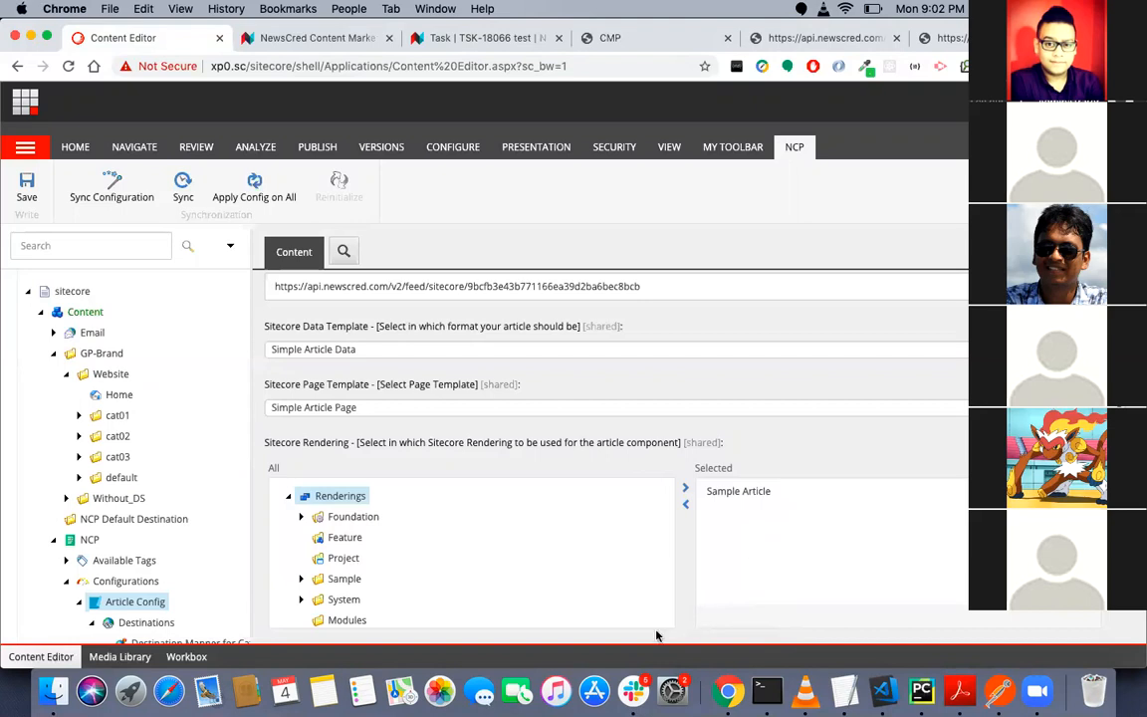
left_click(713, 687)
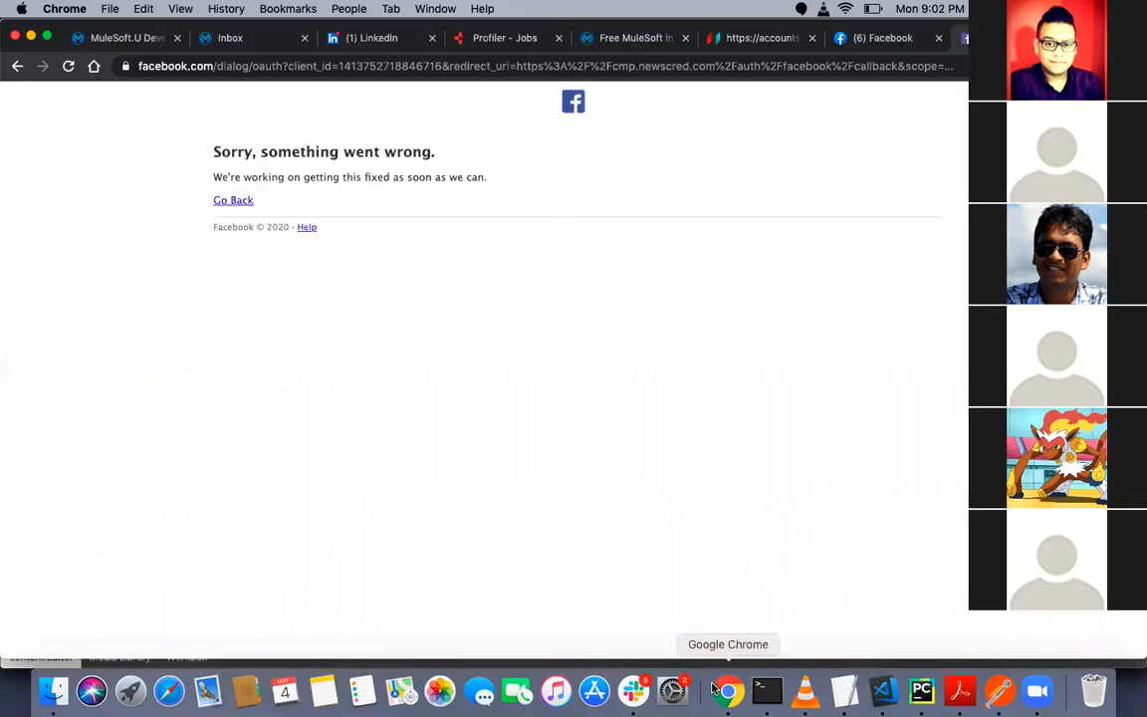
key("super+grave")
key("super+grave")
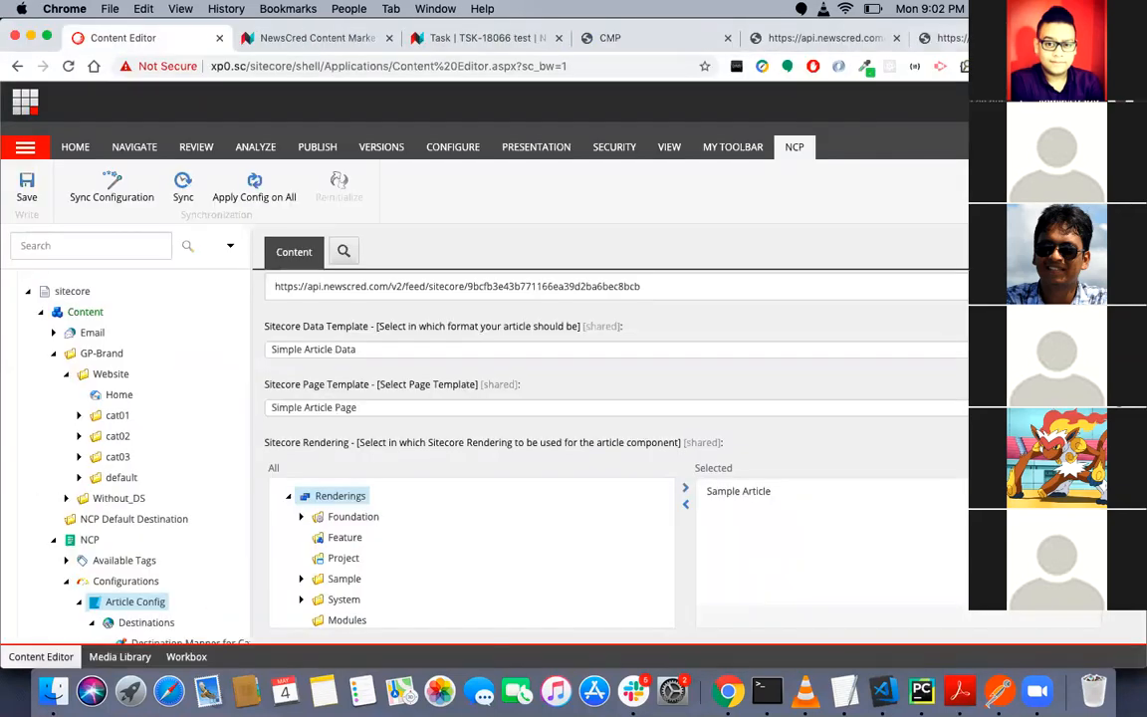
- Open the marketingplatform wiki page "3rd Party Accounts For Testing" on GitHub in a new browser tab
left_click(794, 40)
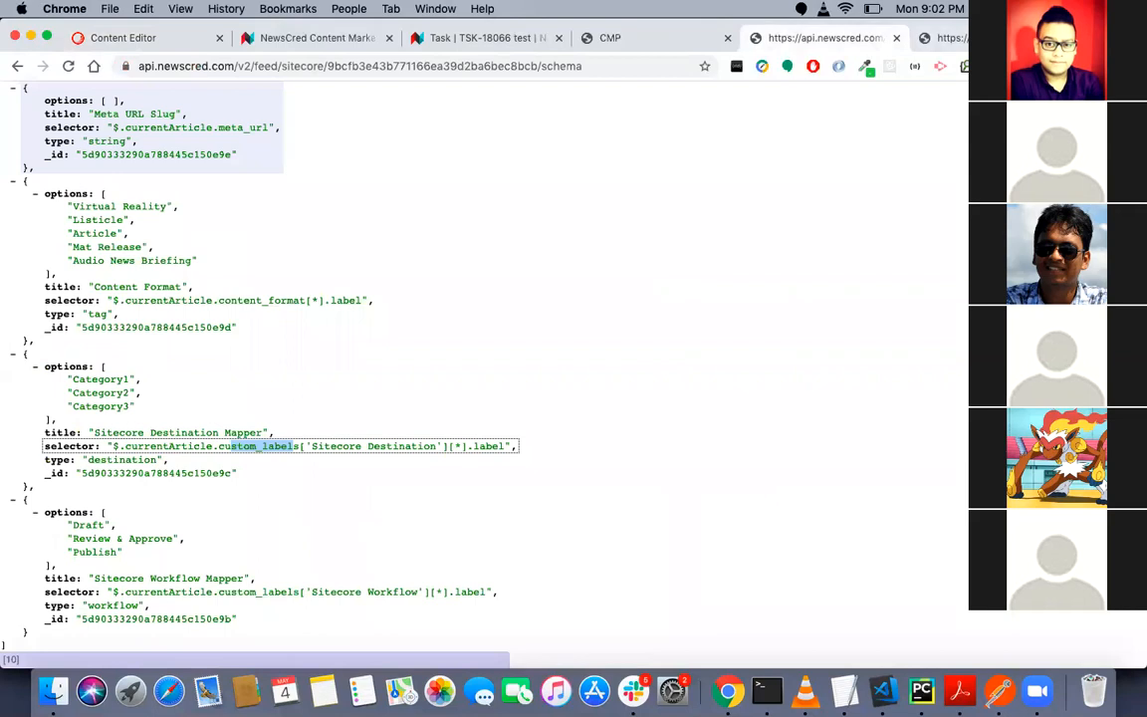
key("super+t")
type("3rd")
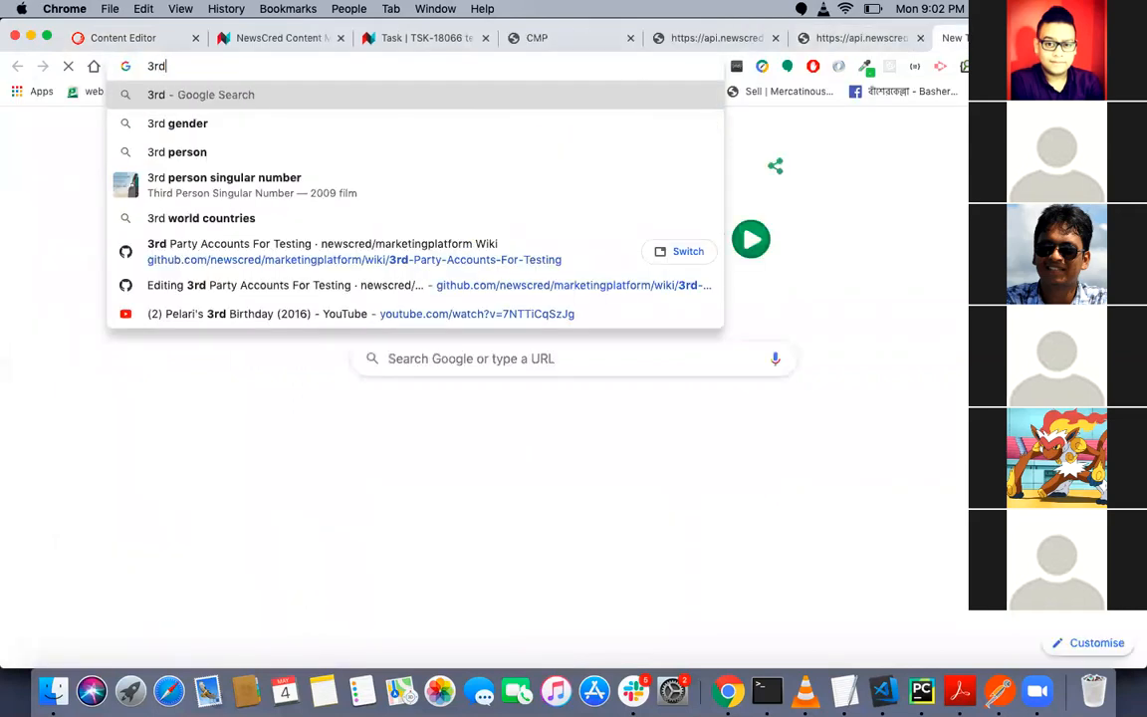
key("Down")
key("Down")
key("Down")
key("Down")
key("Down")
key("Return")
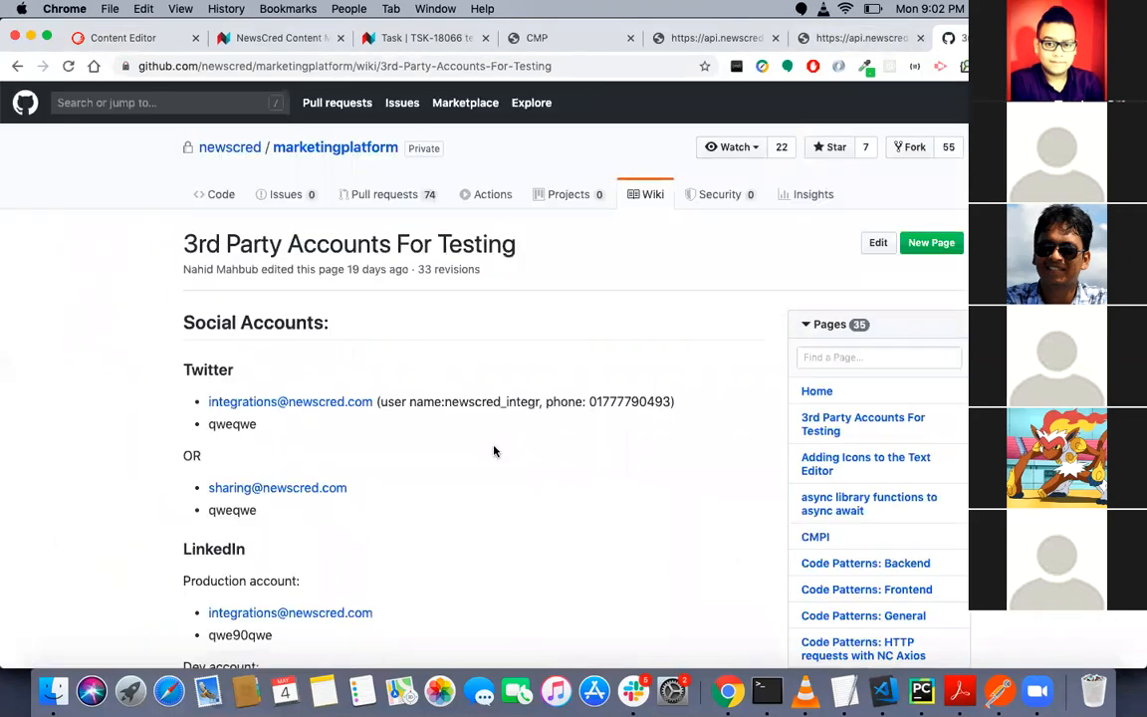
- Find the Sitecore section at the end of the wiki page and highlight its 9.0.0 and 9.1.1 hosts and login entries
scroll(493, 452, "down", 15)
scroll(494, 451, "down", 10)
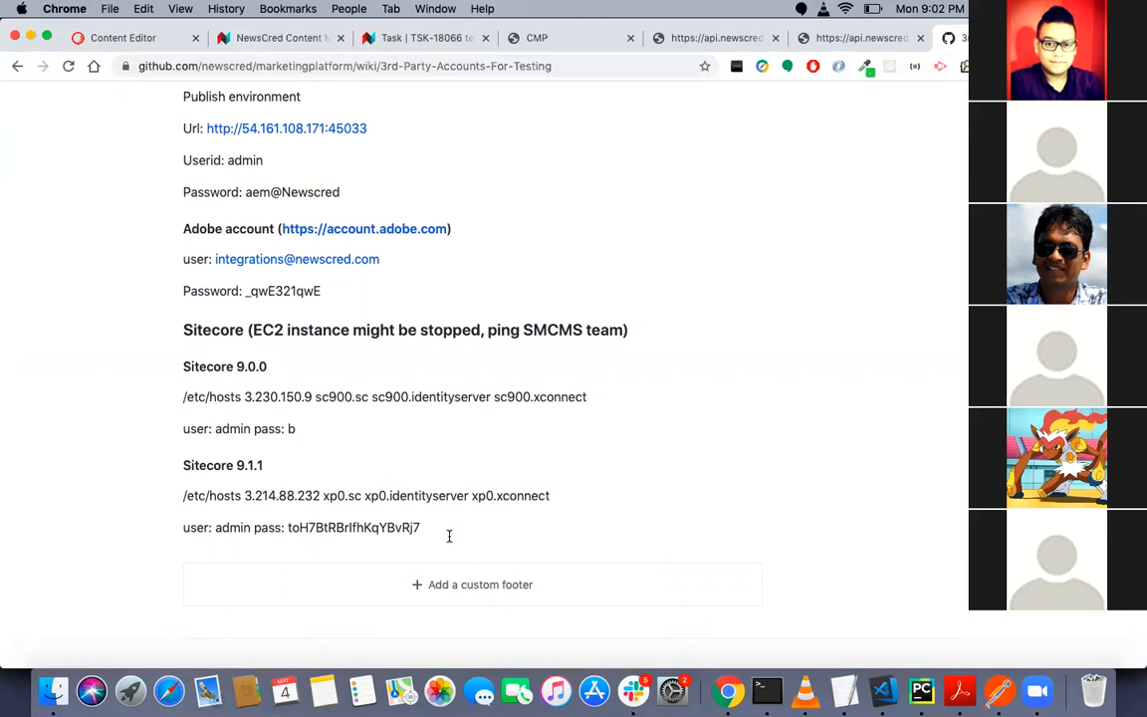
left_click_drag(449, 537, 169, 328)
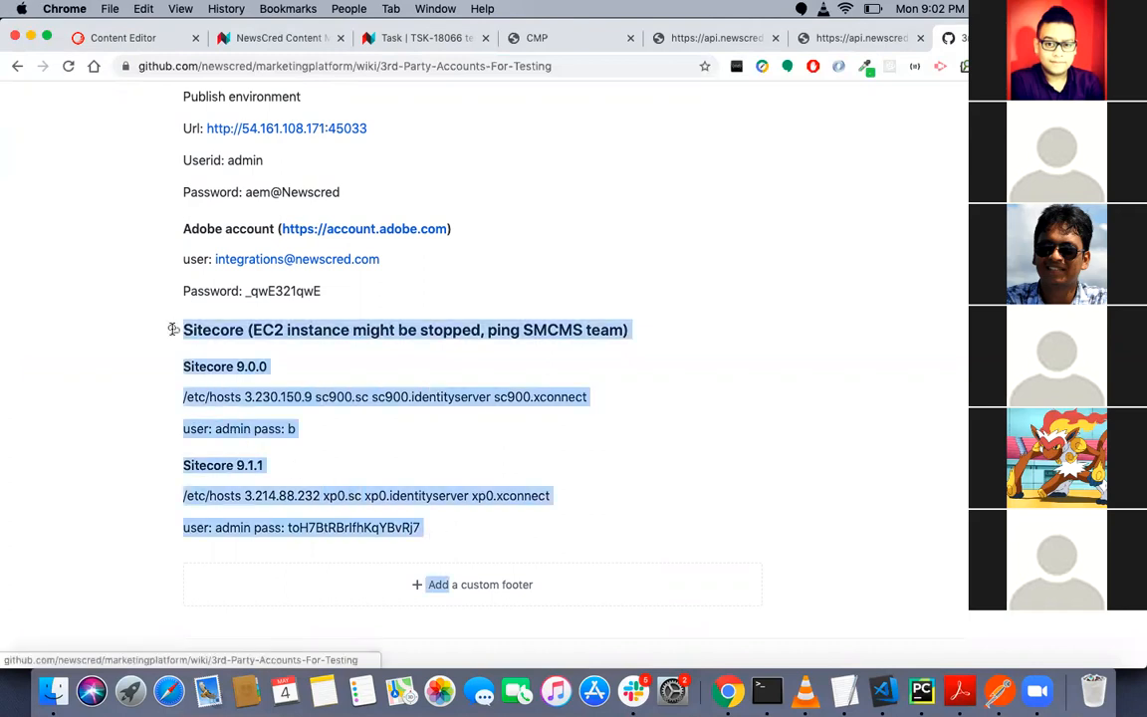
left_click(110, 414)
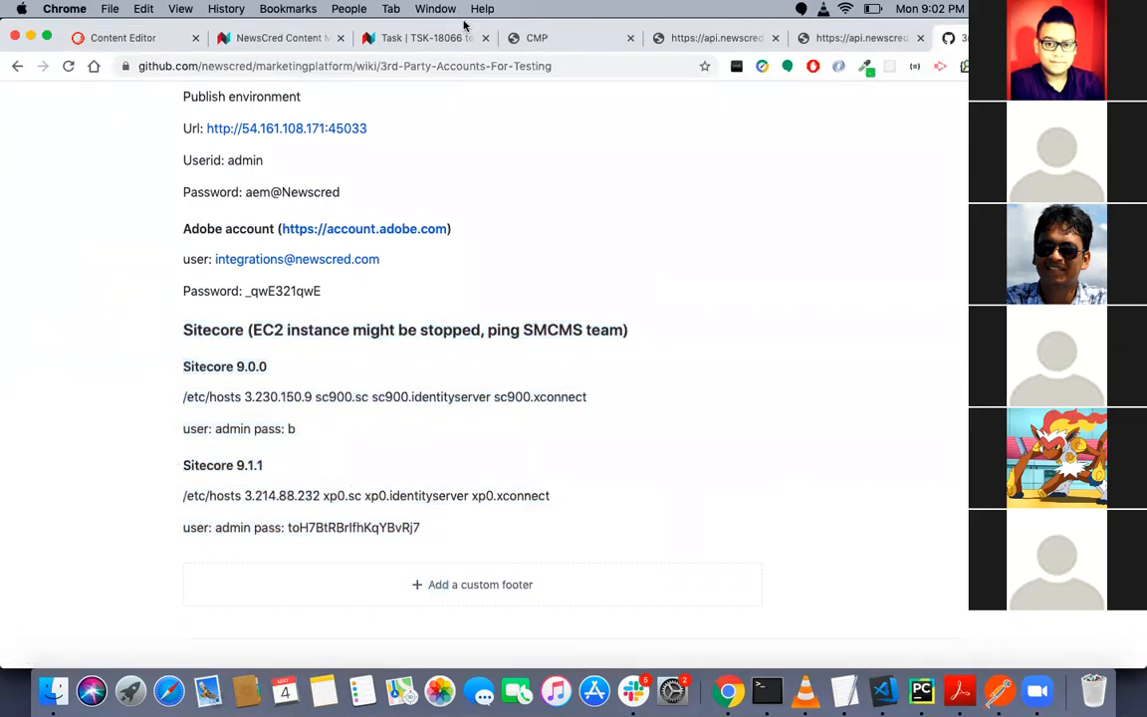
left_click(504, 66)
left_click(114, 431)
left_click_drag(419, 530, 181, 331)
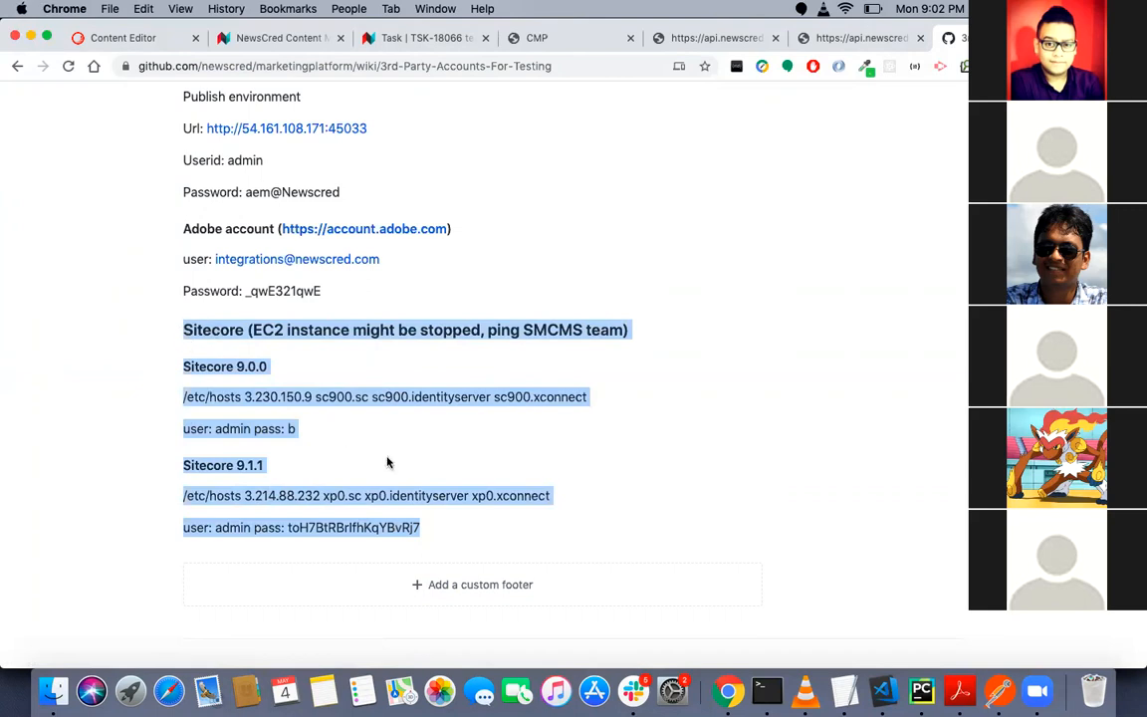
left_click(446, 536)
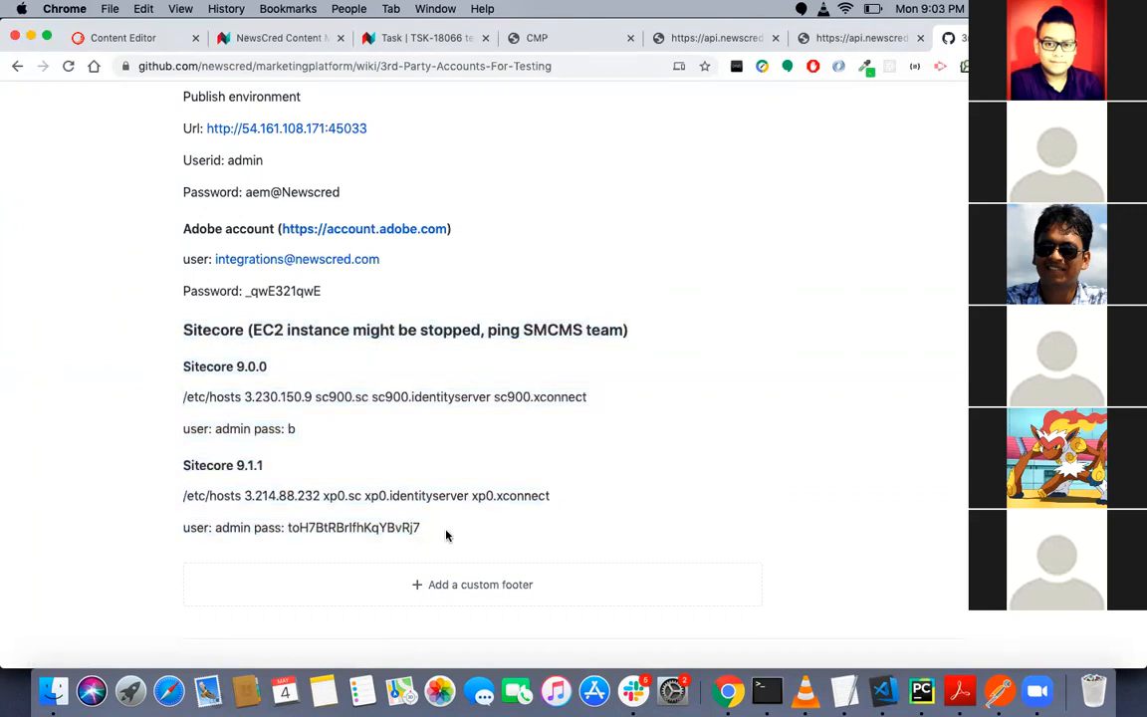
left_click_drag(425, 519, 180, 460)
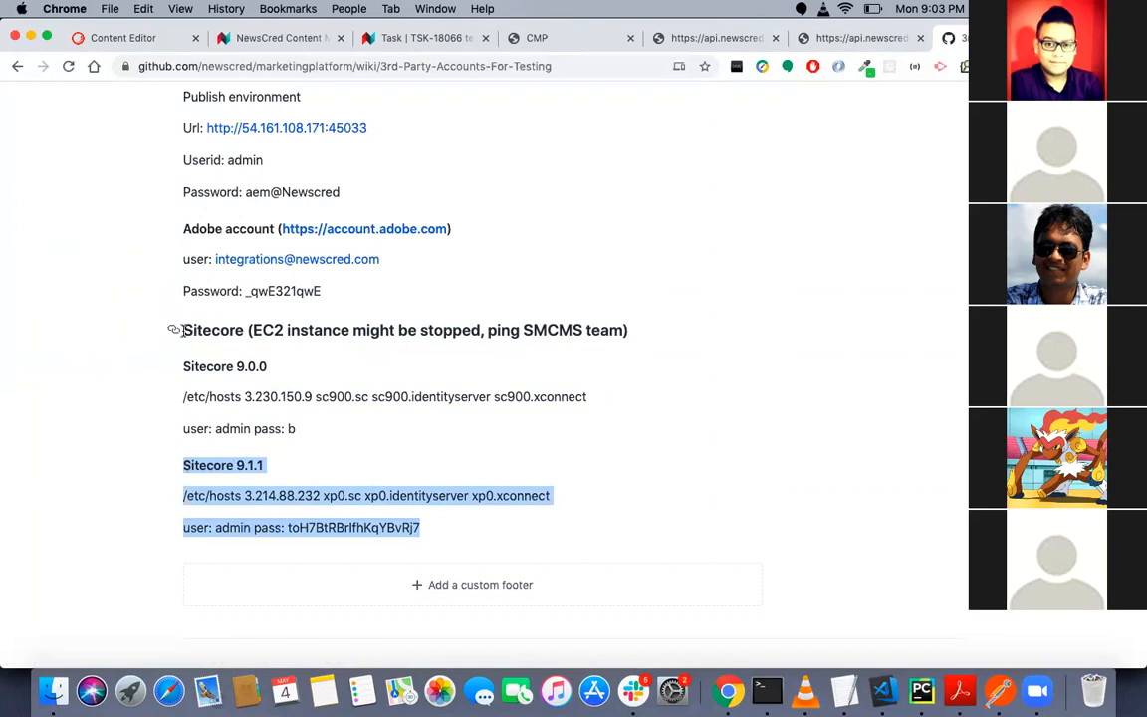
left_click(174, 330)
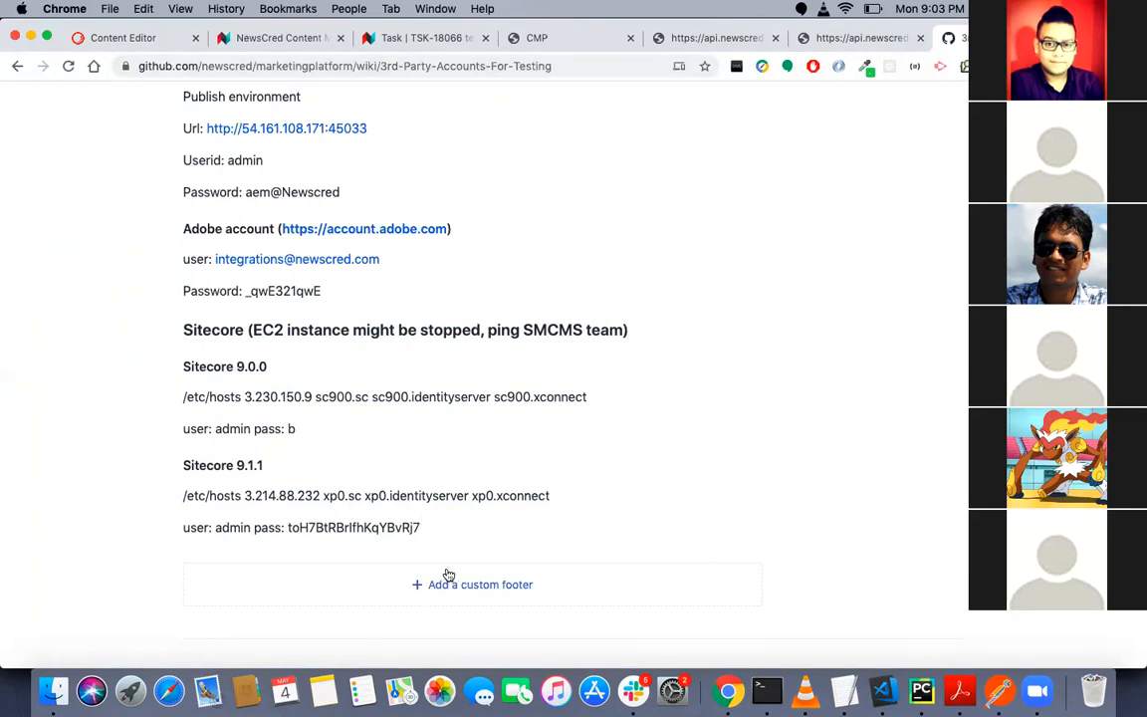
left_click_drag(463, 534, 174, 329)
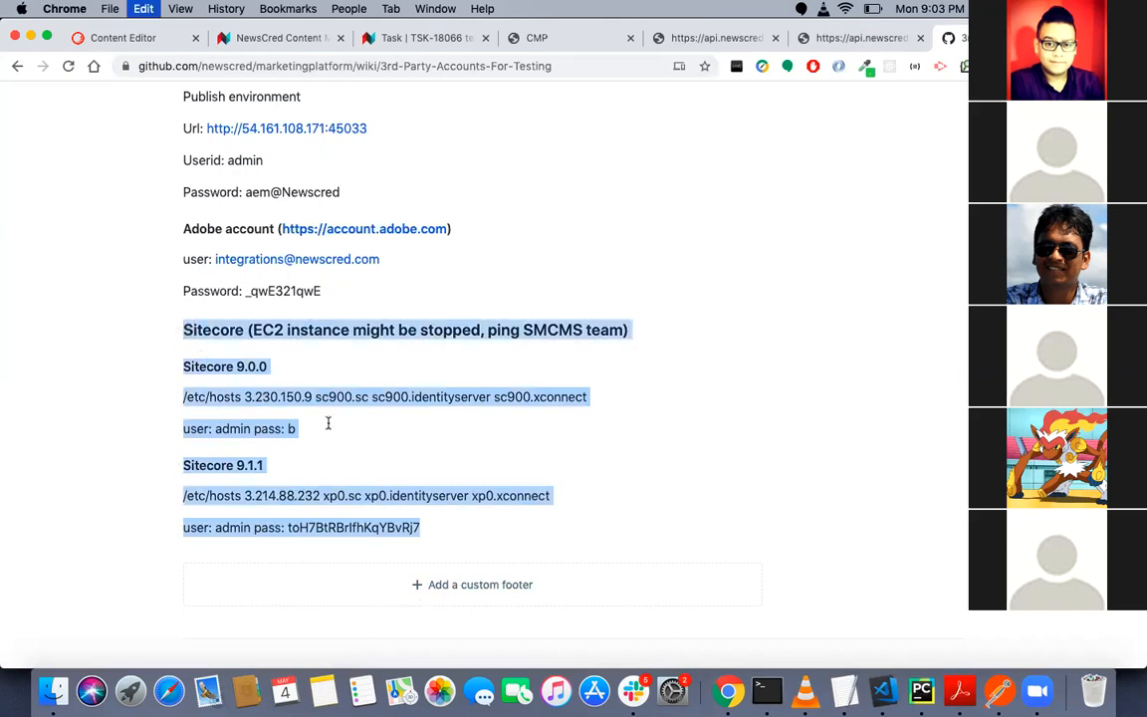
left_click(634, 700)
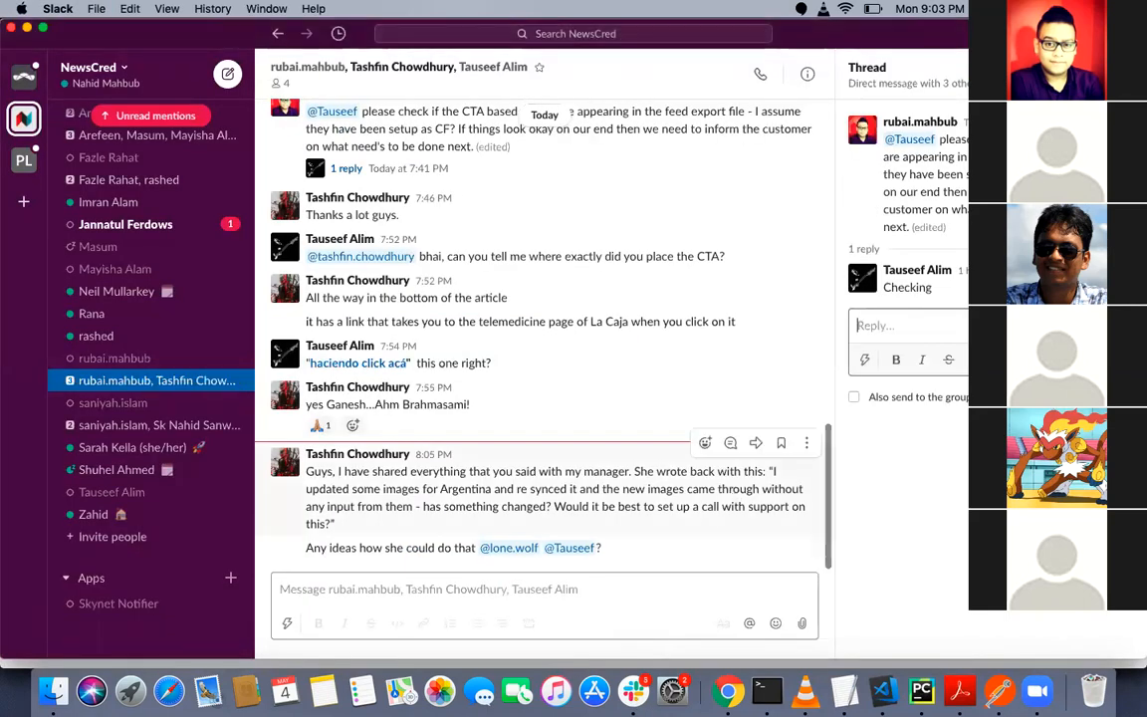
key("super+k")
key("super+Tab")
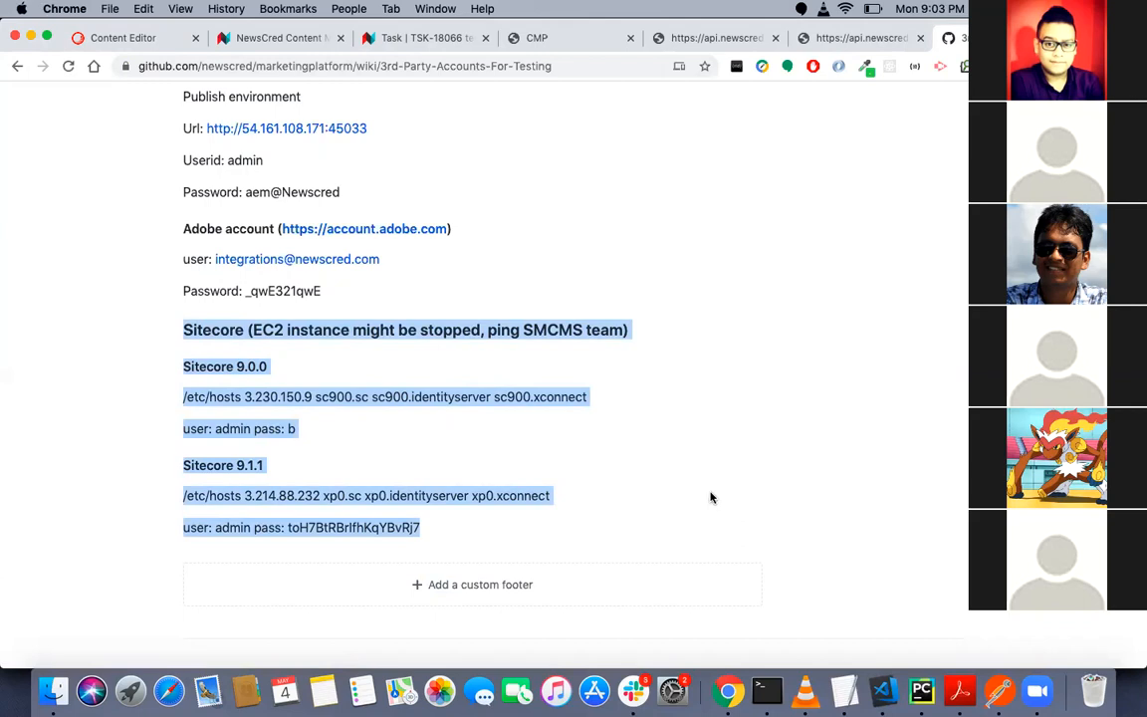
- Point out the Sitecore 9.1.1 entry with its hosts line and login, and compare it with the 9.0.0 entry above
left_click(471, 525)
left_click_drag(448, 535, 174, 463)
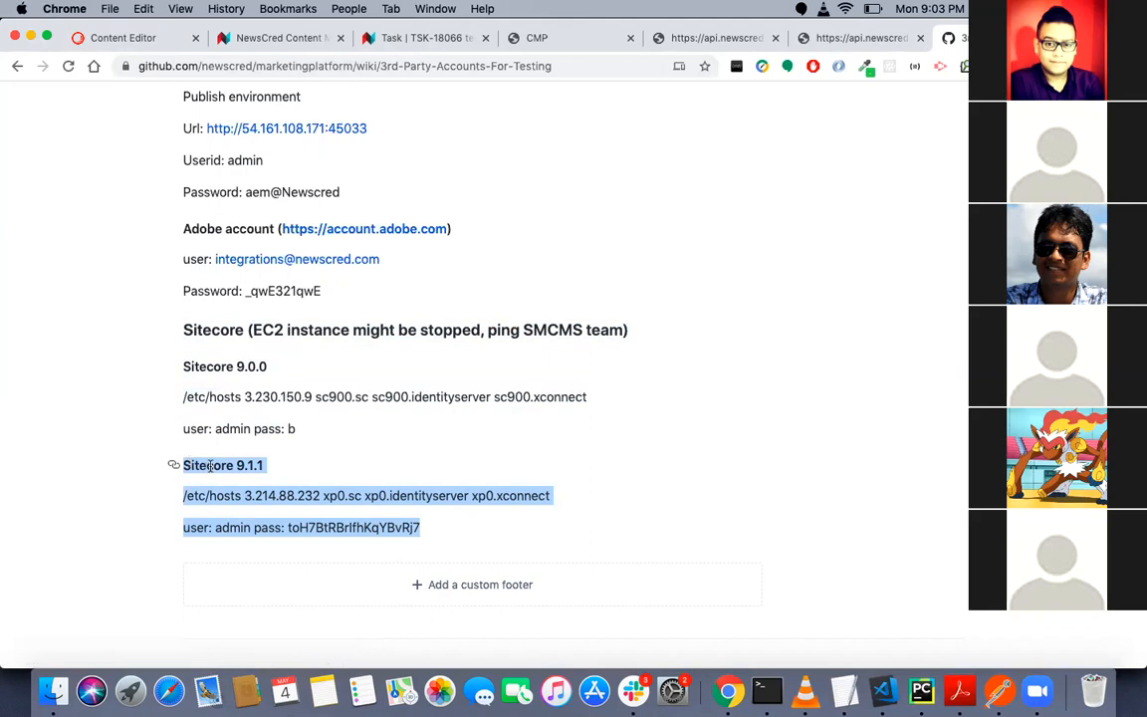
double_click(210, 465)
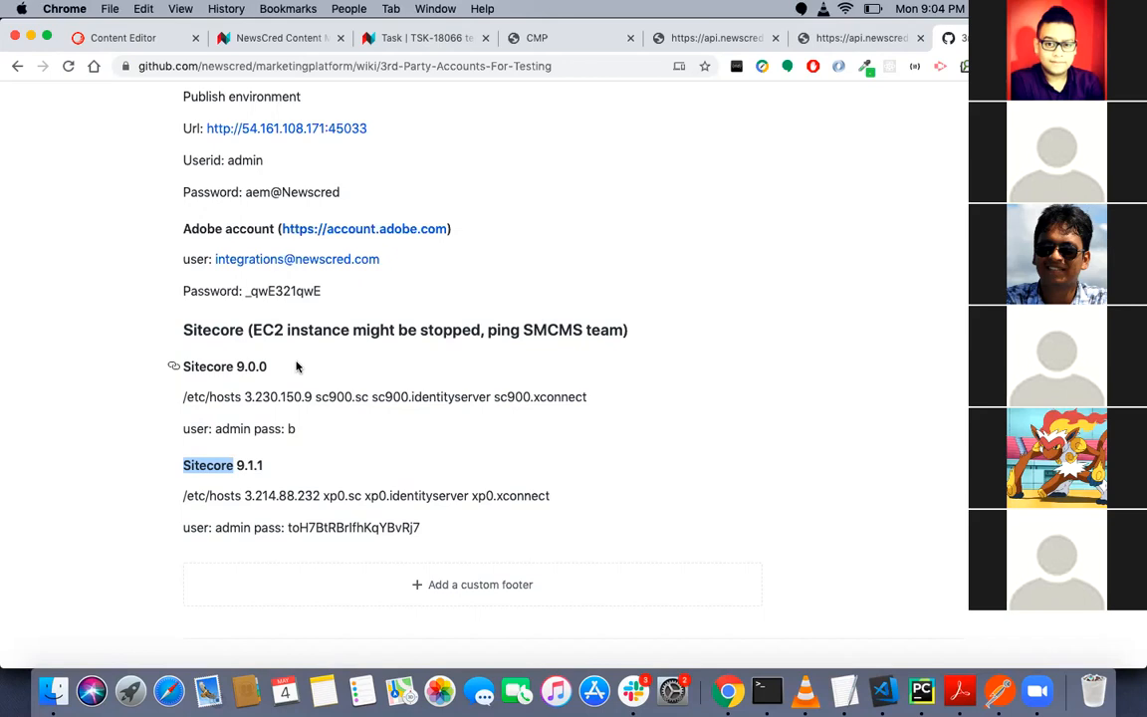
left_click(292, 468)
left_click_drag(290, 468, 228, 419)
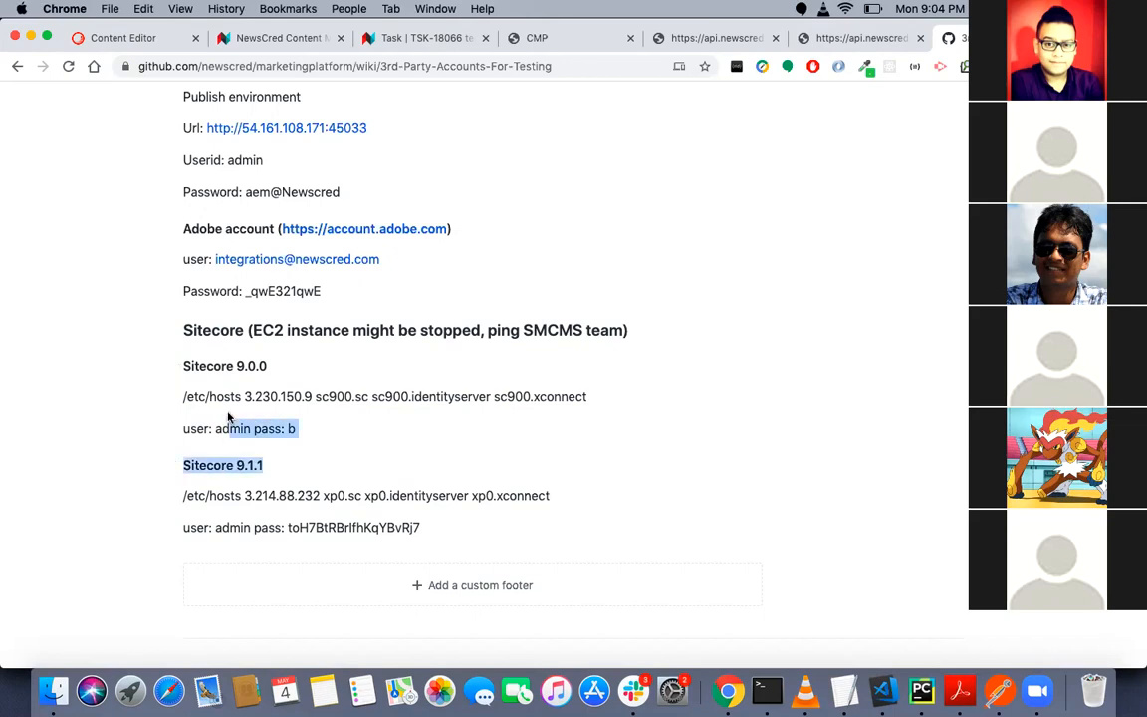
left_click(311, 385)
key("super+Tab")
key("super+Tab")
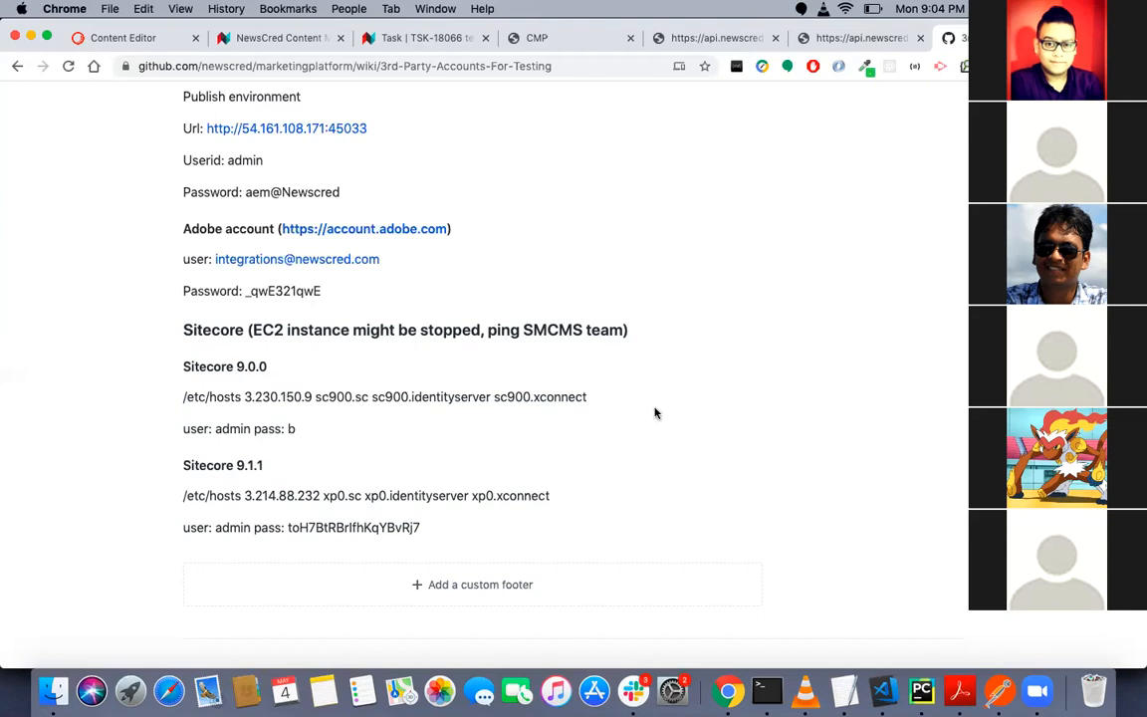